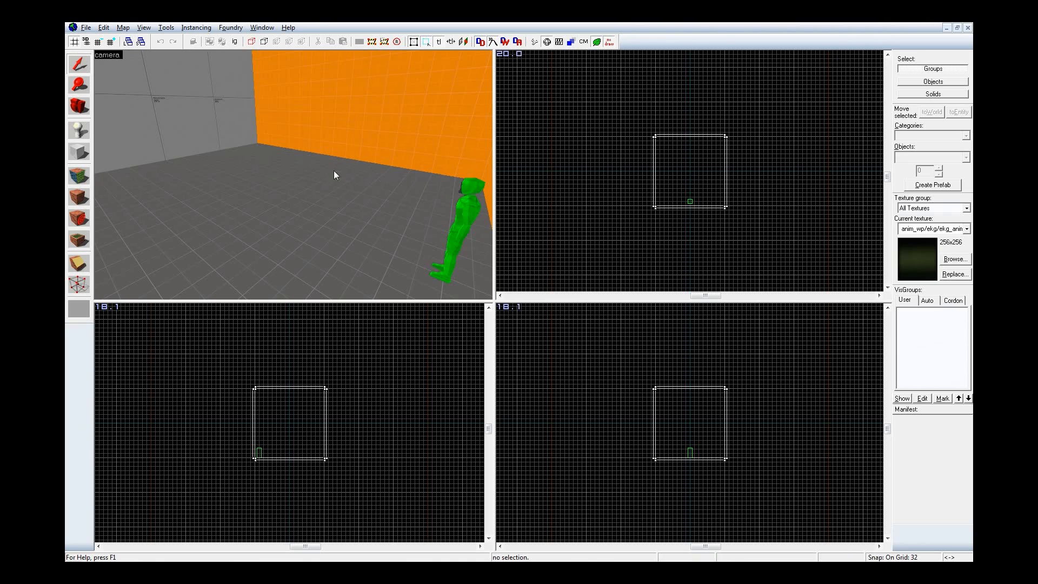
# Step: Check the object properties of the info_player_start entity in the main room
pyautogui.press('z')
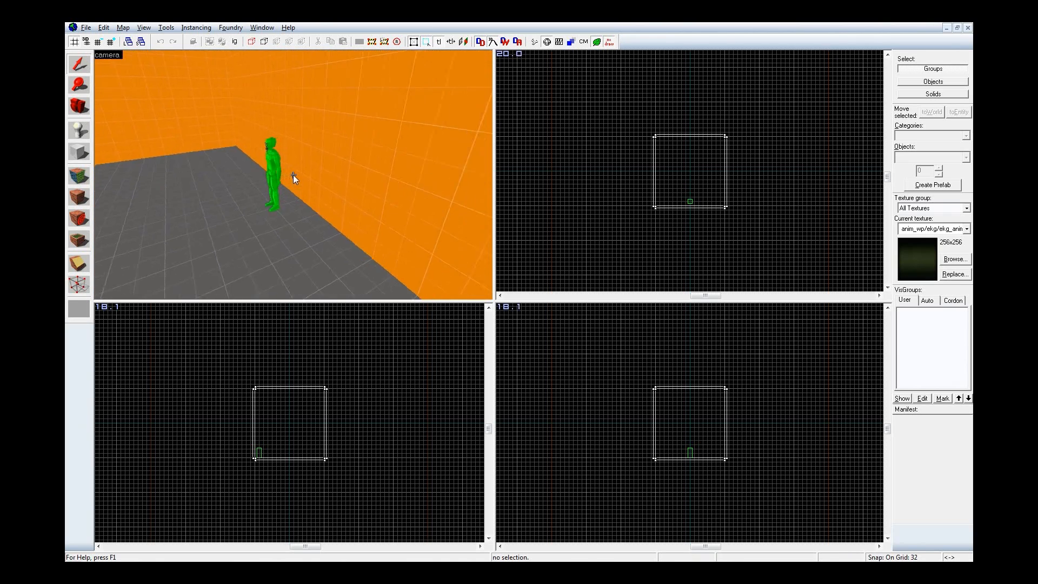
pyautogui.press('z')
pyautogui.doubleClick(320, 170)
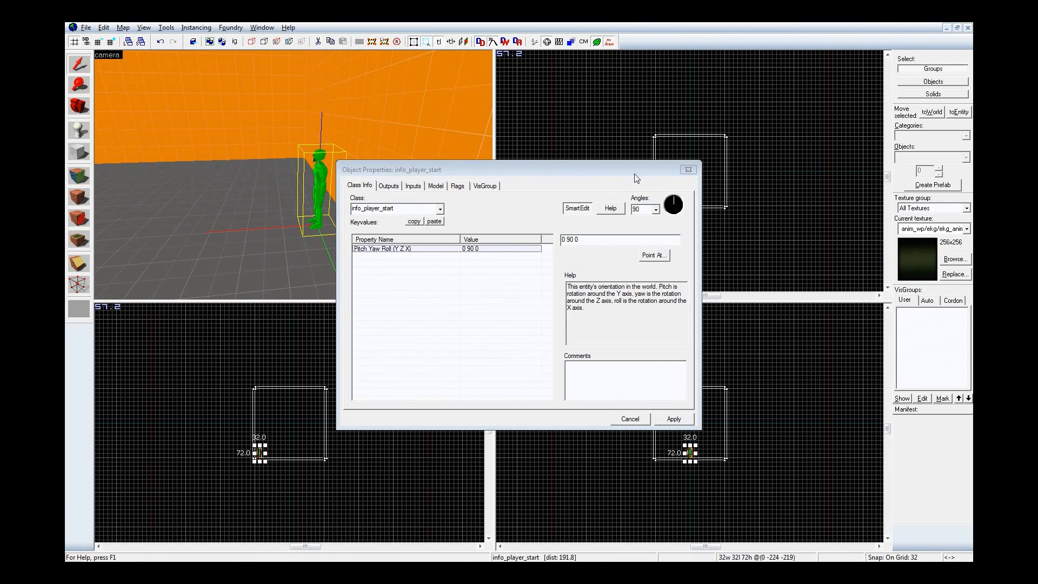
pyautogui.click(688, 169)
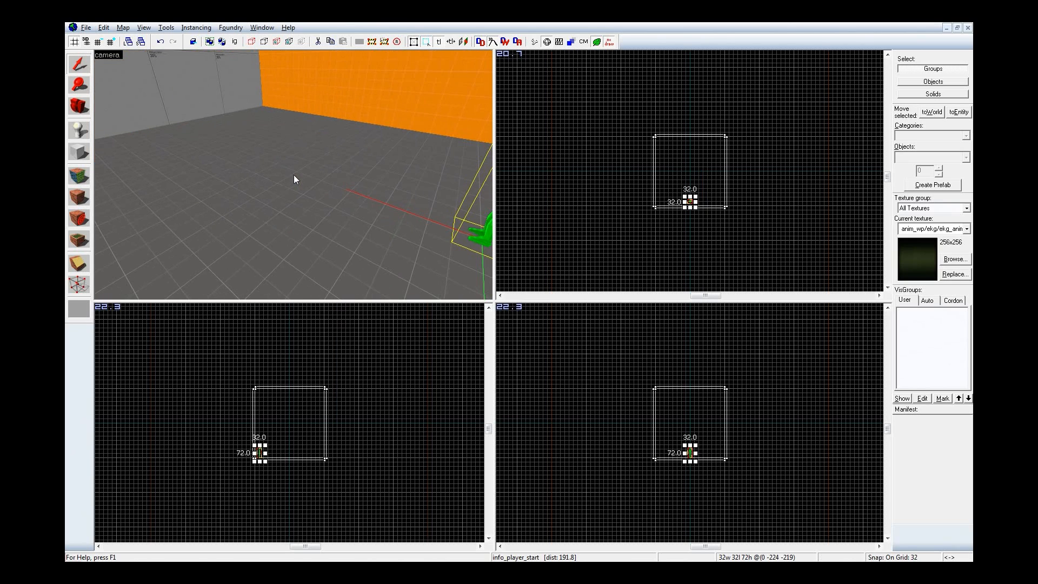
# Step: Pick up the tools/toolsnodraw texture from the outside of the main room as the current texture
pyautogui.press('z')
pyautogui.click(640, 219)
pyautogui.hotkey('shift', 'a')
pyautogui.press('z')
pyautogui.press('s')
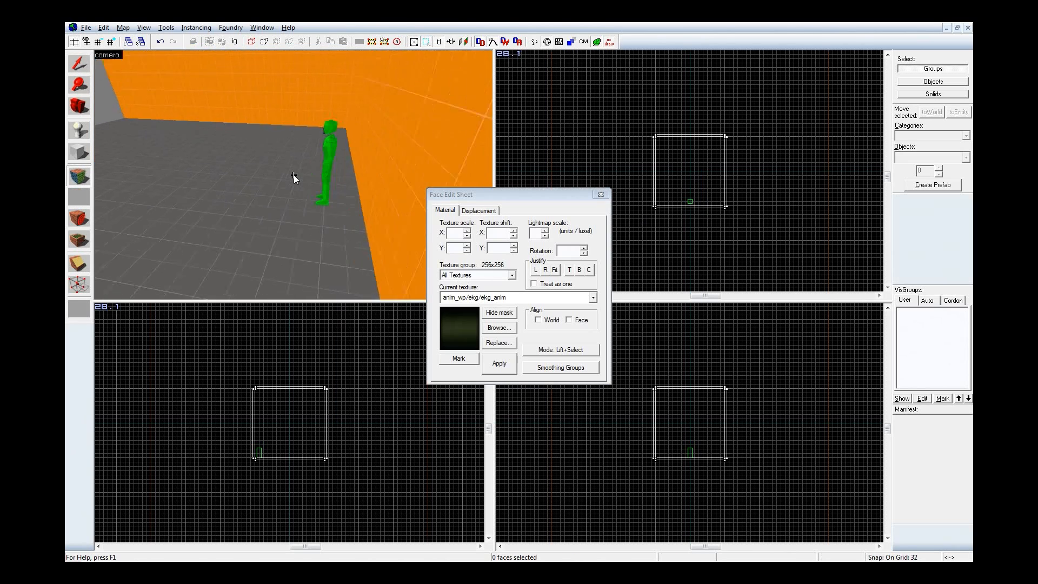
pyautogui.press('z')
pyautogui.click(276, 152)
# Step: Create a nodraw block 64 by 64 units and 128 units high, outside the main room behind the player start
pyautogui.hotkey('shift', 'b')
pyautogui.scroll(7, 700, 184)
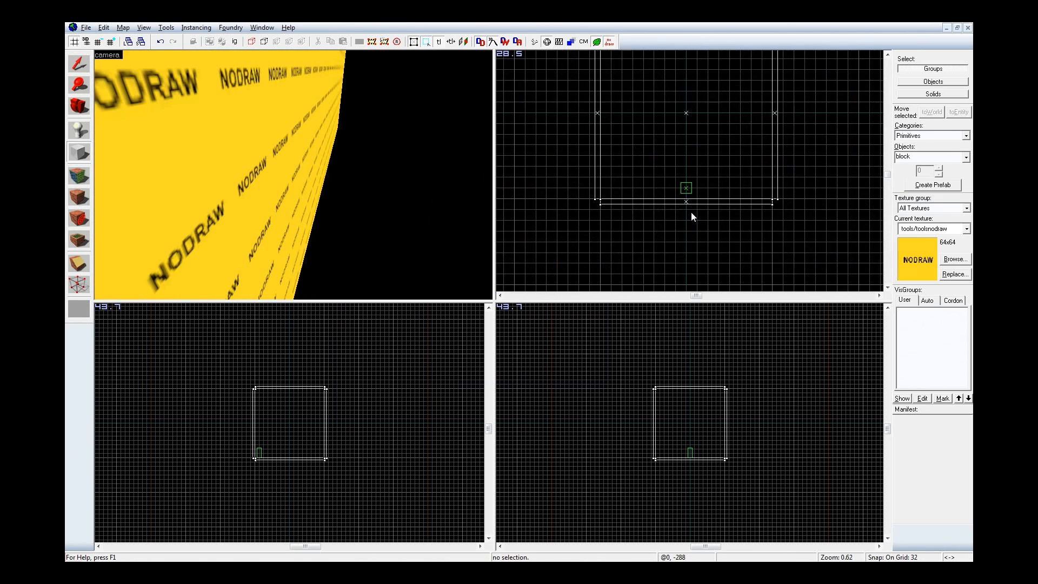
pyautogui.moveTo(666, 164); pyautogui.dragTo(705, 198)
pyautogui.scroll(6, 261, 465)
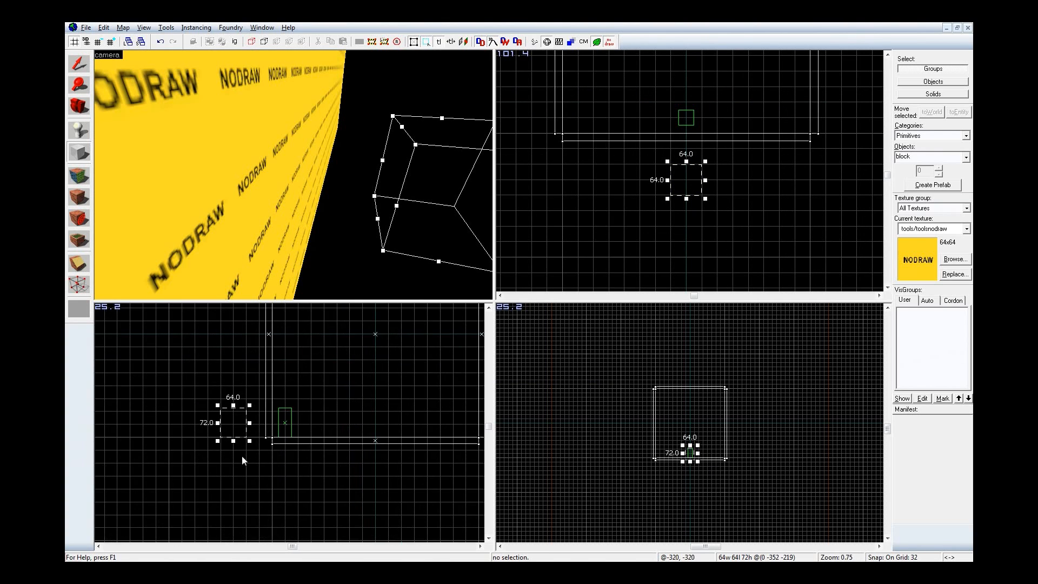
pyautogui.moveTo(231, 390); pyautogui.dragTo(232, 359)
pyautogui.moveTo(230, 437); pyautogui.dragTo(231, 441)
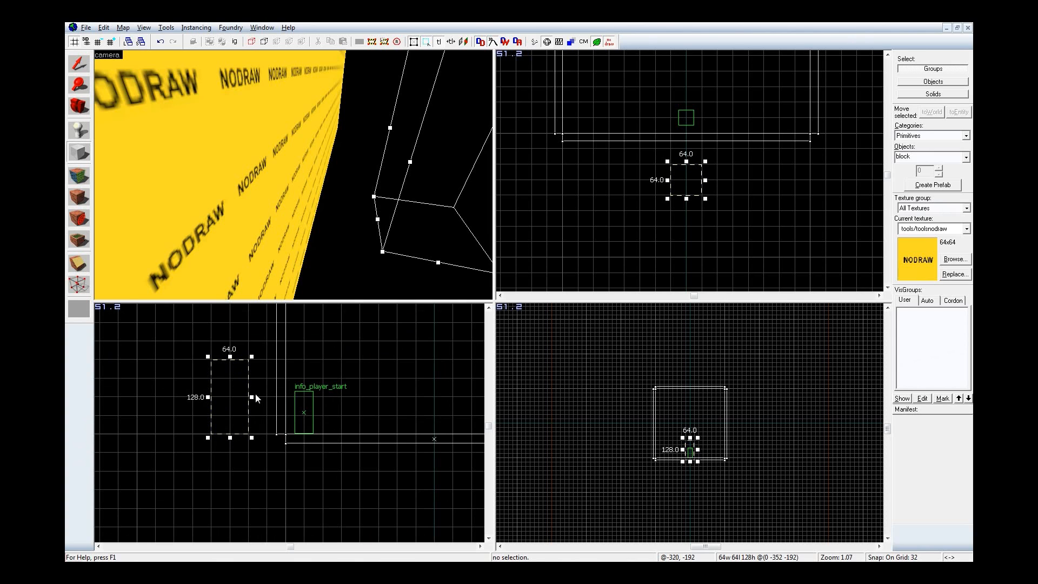
pyautogui.press('Return')
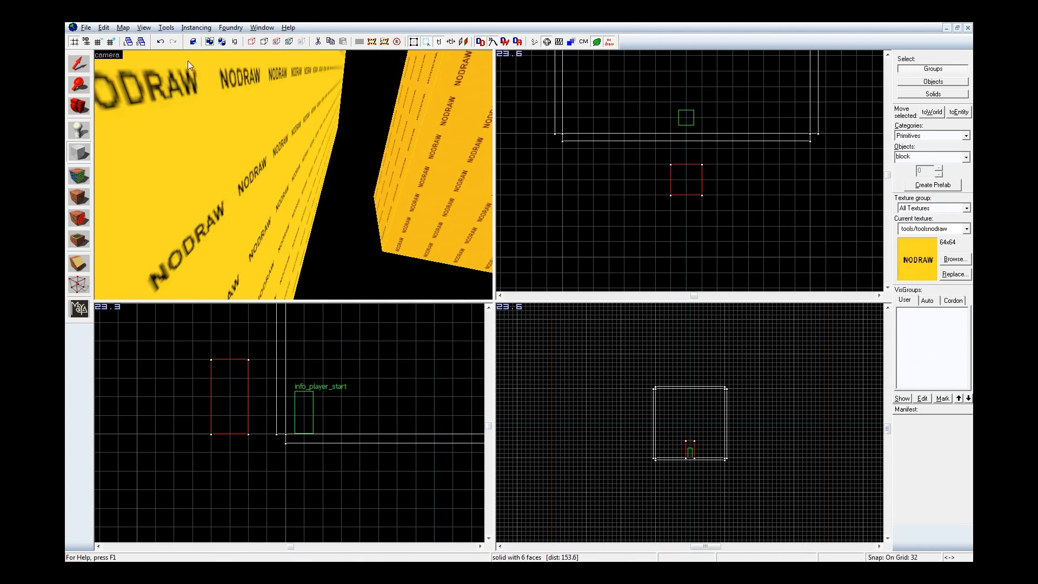
# Step: Hollow the new block outward with a wall thickness of -8
pyautogui.click(172, 31)
pyautogui.click(187, 51)
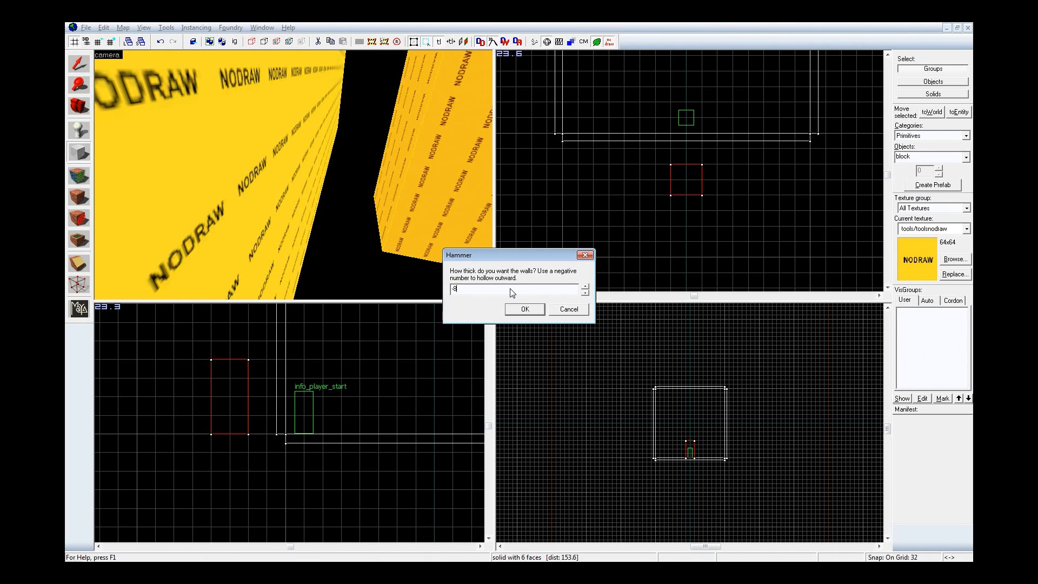
pyautogui.press('Return')
pyautogui.press('z')
pyautogui.press('a')
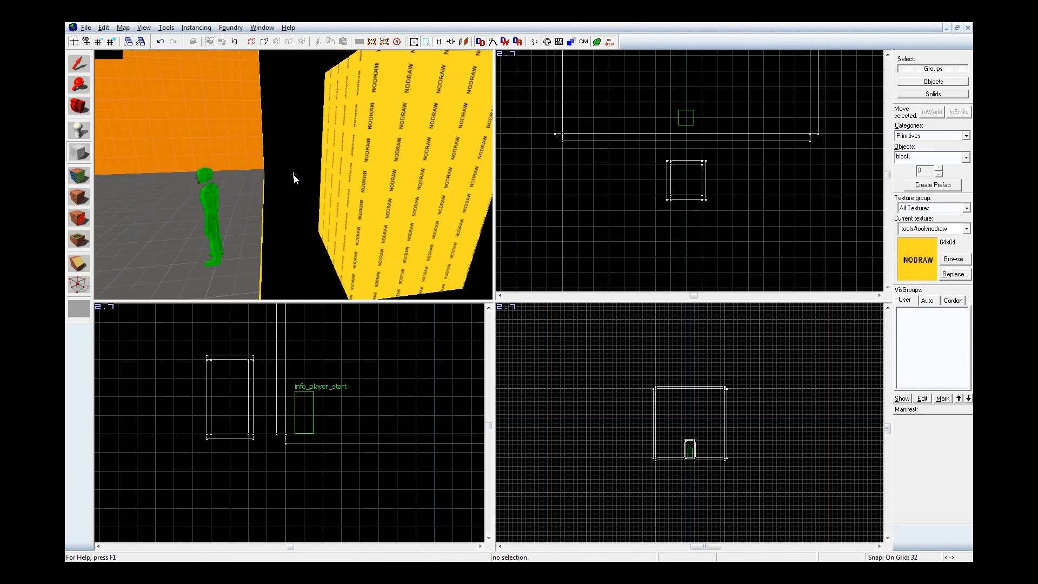
pyautogui.press('d')
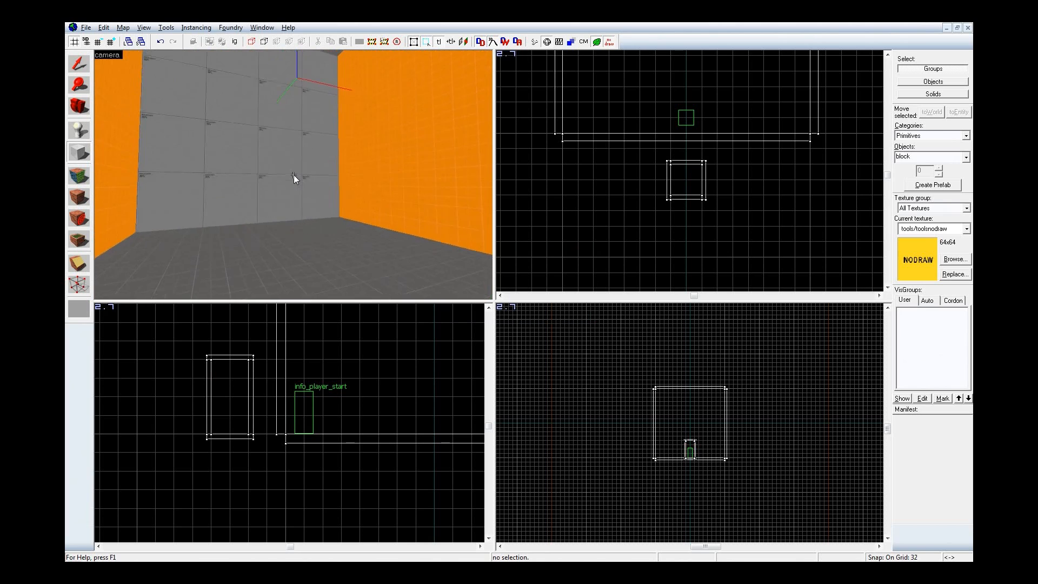
pyautogui.press('z')
pyautogui.press('z')
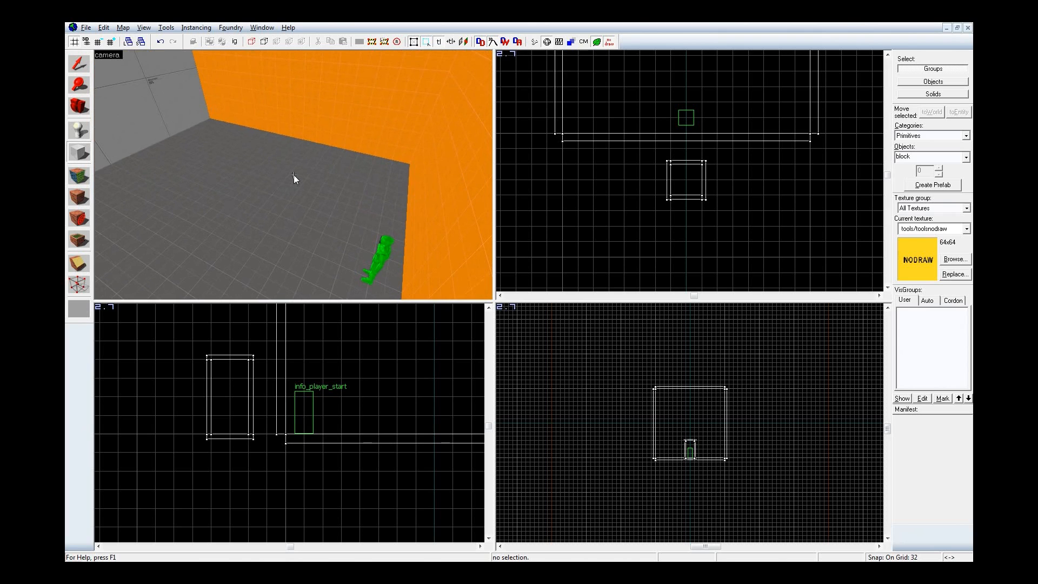
pyautogui.press('w')
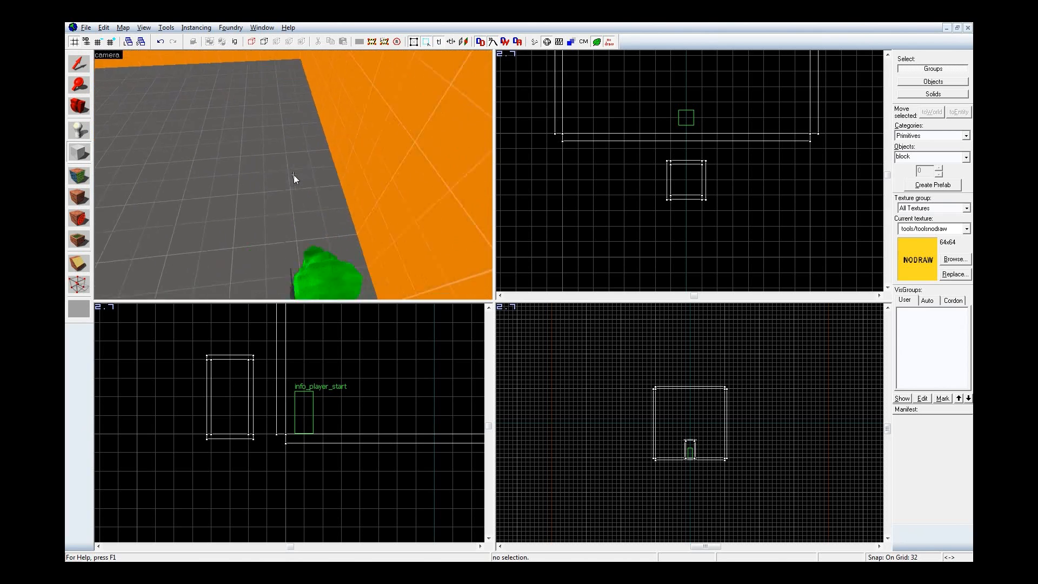
# Step: Texture the small box's inner walls and ceiling with dev/dev_measuregeneric01 and its floor with dev/dev_measuregeneric01b
pyautogui.hotkey('shift', 'a')
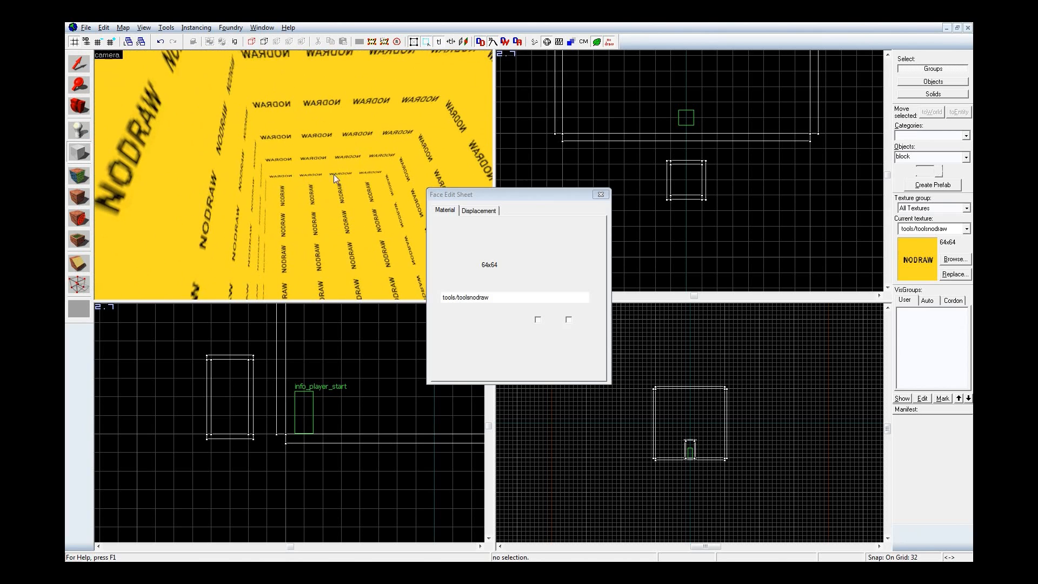
pyautogui.hotkey('shift', 's')
pyautogui.press('z')
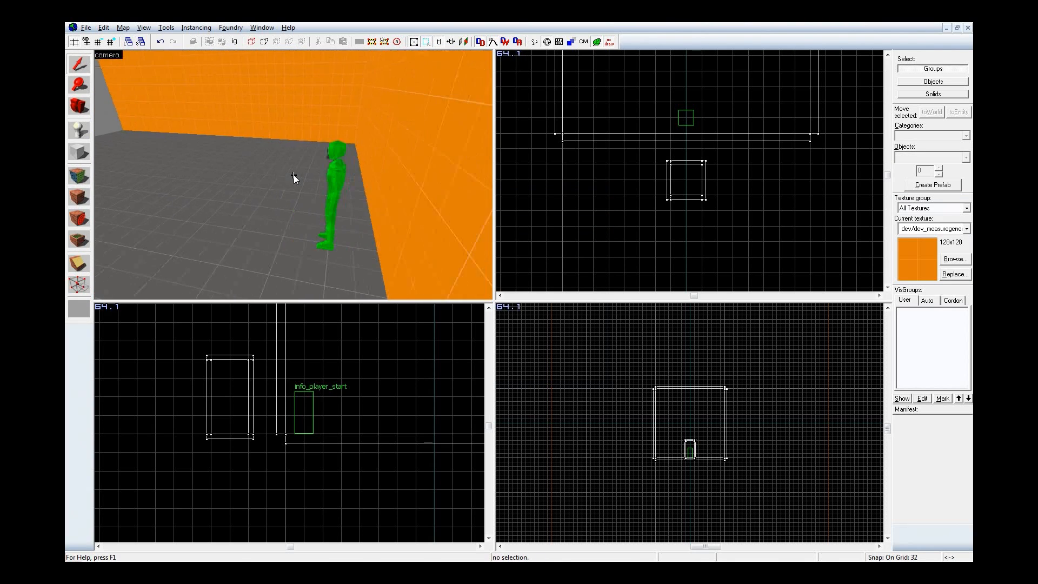
pyautogui.press('w')
pyautogui.hotkey('shift', 'a')
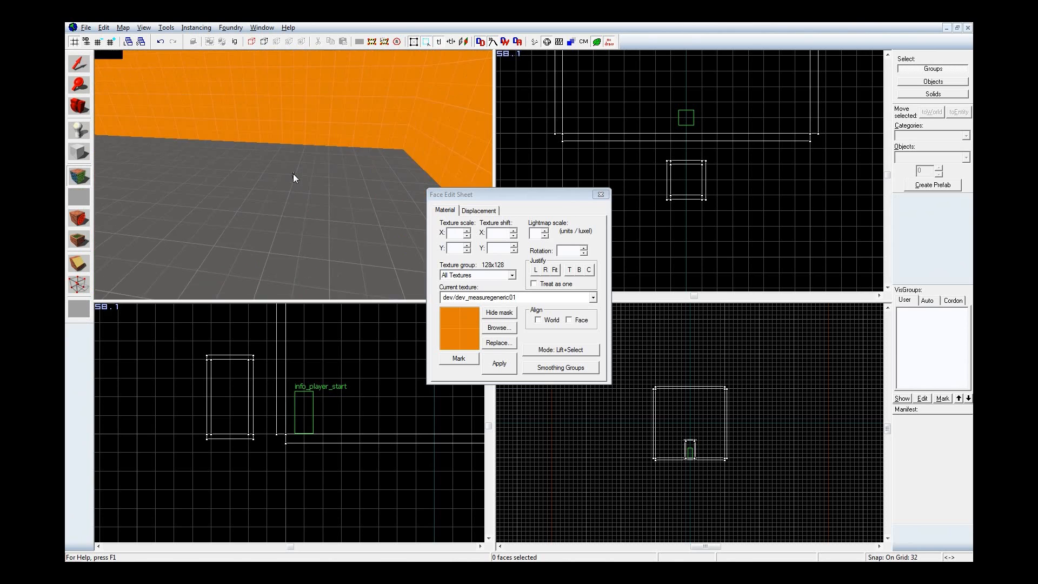
pyautogui.hotkey('shift', 's')
pyautogui.hotkey('shift', 'a')
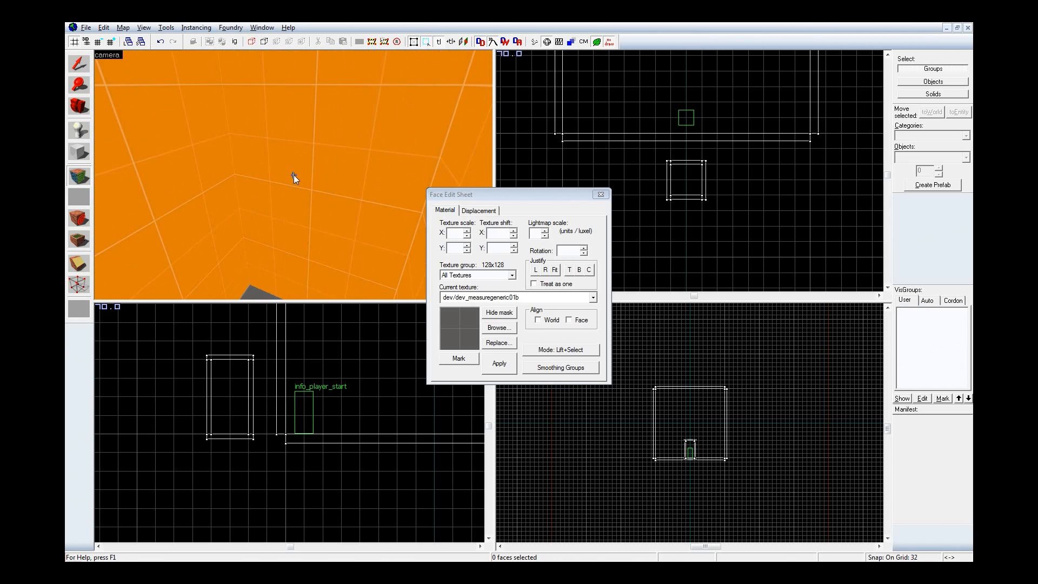
pyautogui.press('d')
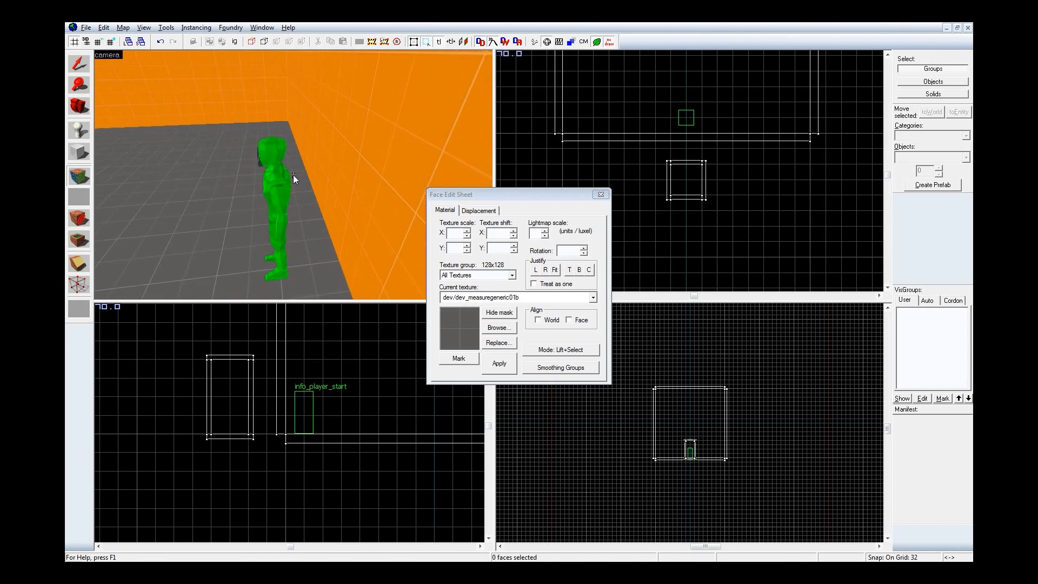
pyautogui.press('z')
pyautogui.click(601, 194)
pyautogui.press('z')
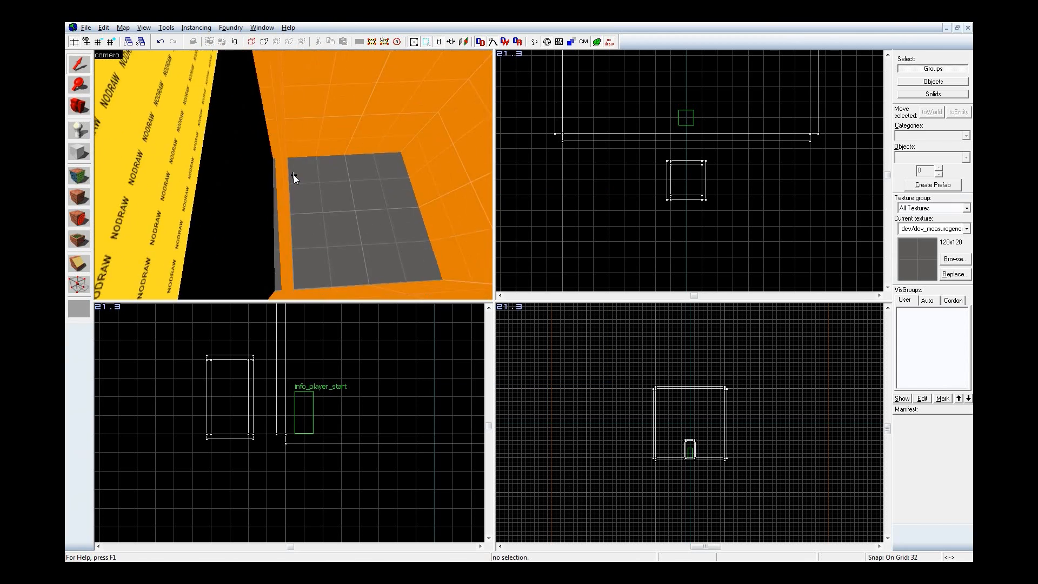
# Step: Place an info_teleport_destination entity on the floor inside the small box
pyautogui.press('z')
pyautogui.hotkey('shift', 'e')
pyautogui.click(926, 158)
pyautogui.write('dest')
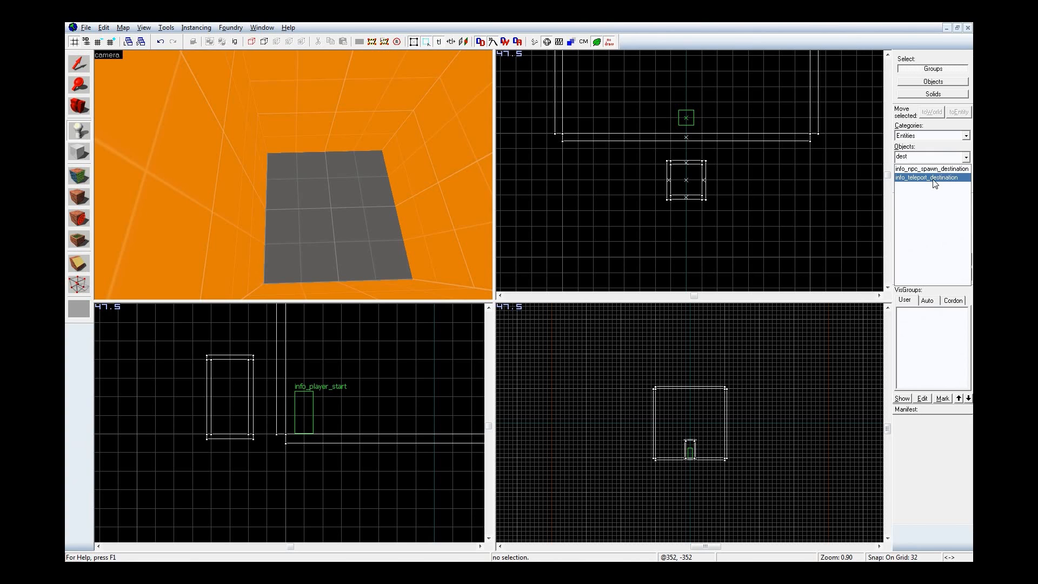
pyautogui.click(933, 179)
pyautogui.click(338, 210)
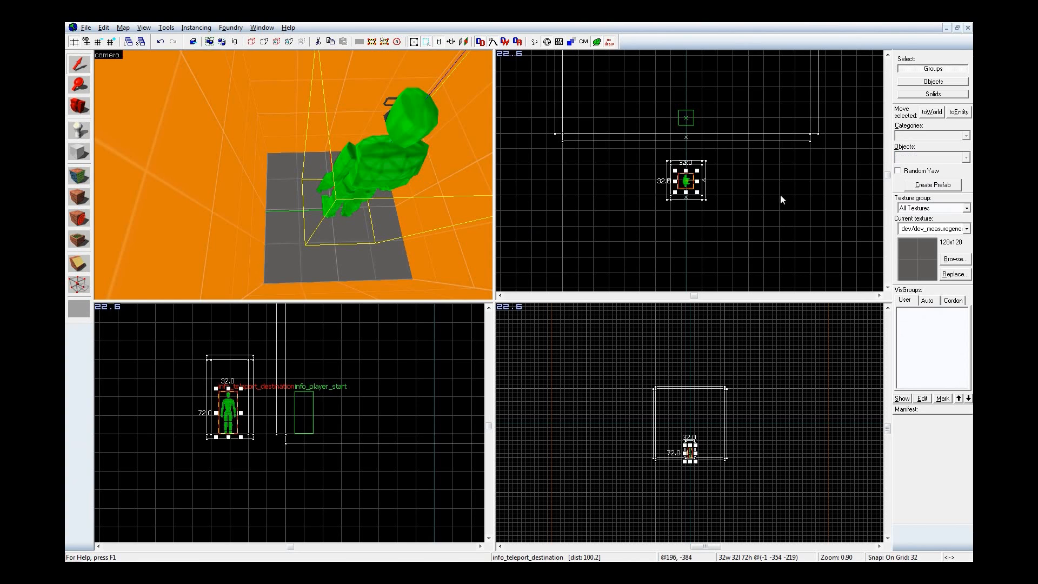
# Step: Centre the teleport destination on the small box's floor and rotate it to a yaw of 90 degrees
pyautogui.scroll(5, 677, 182)
pyautogui.moveTo(703, 179); pyautogui.dragTo(732, 159)
pyautogui.click(713, 186)
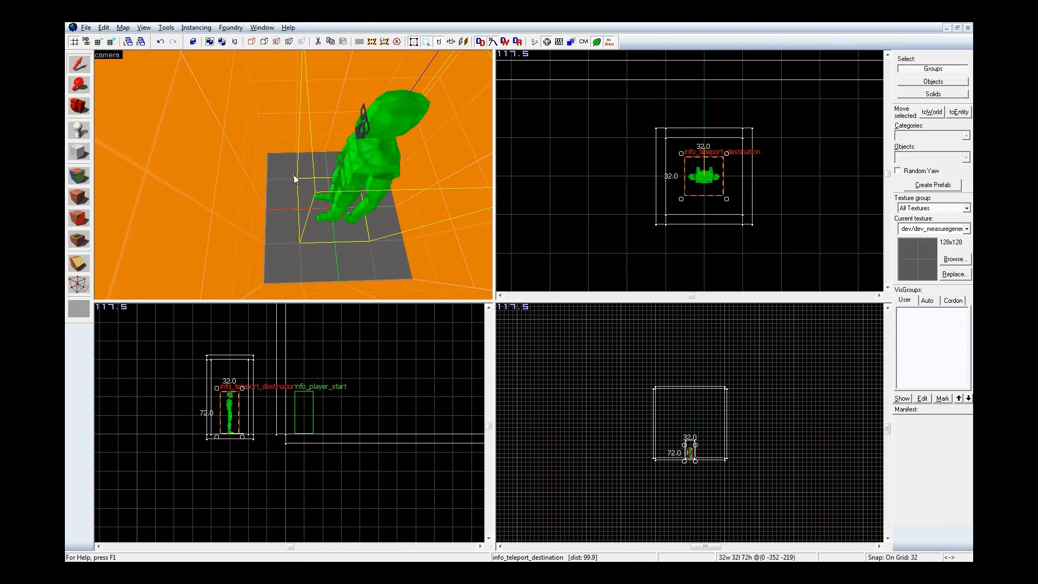
pyautogui.scroll(6, 261, 440)
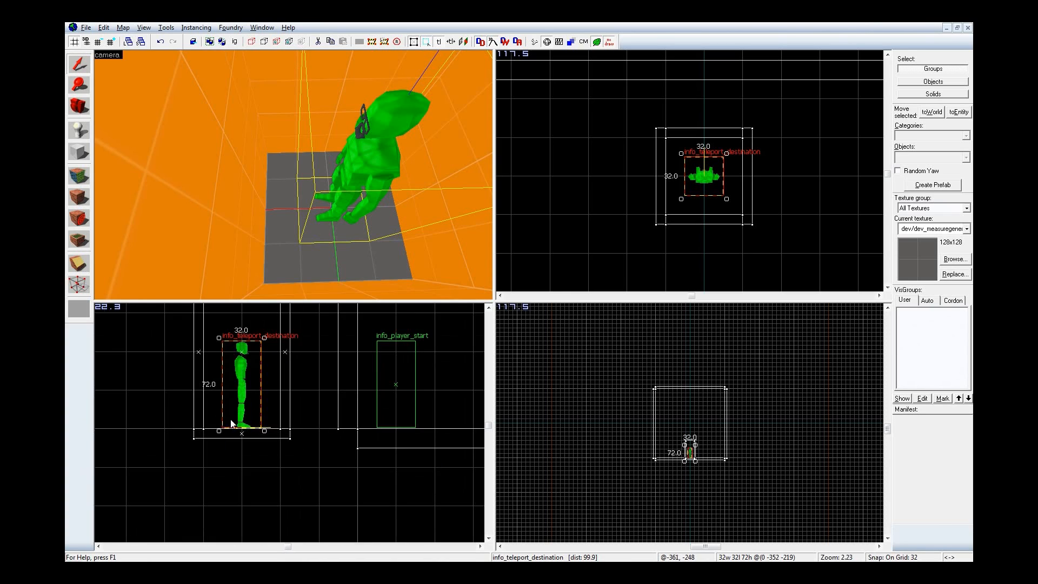
pyautogui.click(258, 399)
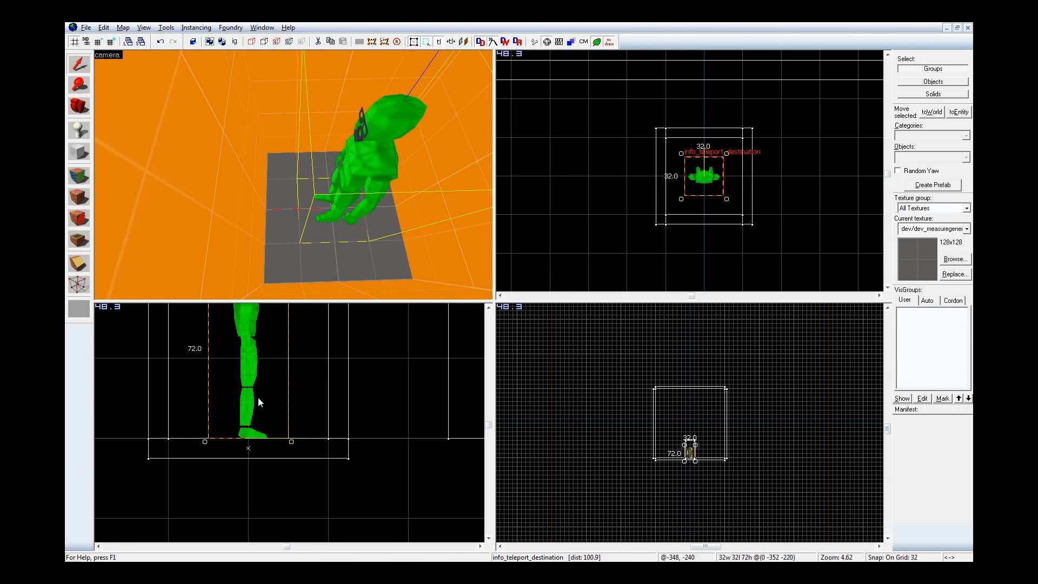
# Step: Reduce the grid snap to 8 units and restore it to 32 units
pyautogui.press('[')
pyautogui.press('[')
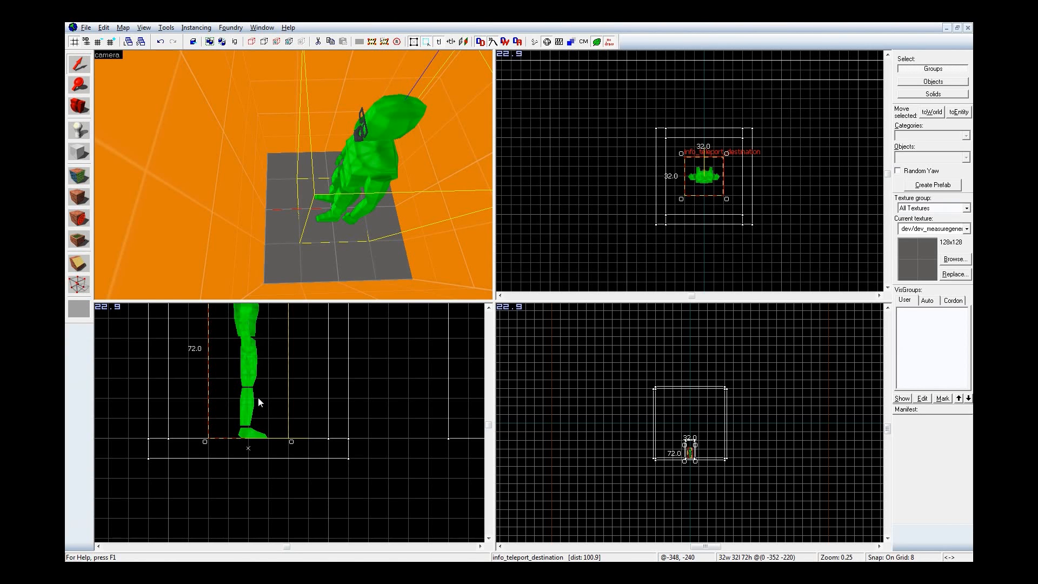
pyautogui.press(']')
pyautogui.press(']')
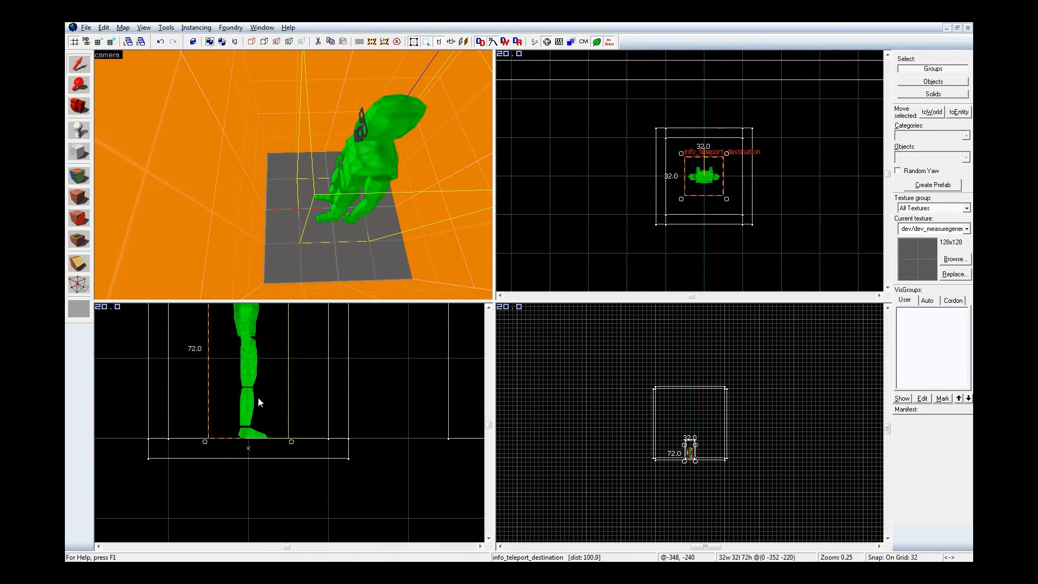
# Step: Name the info_teleport_destination entity TheBox in its object properties
pyautogui.doubleClick(371, 154)
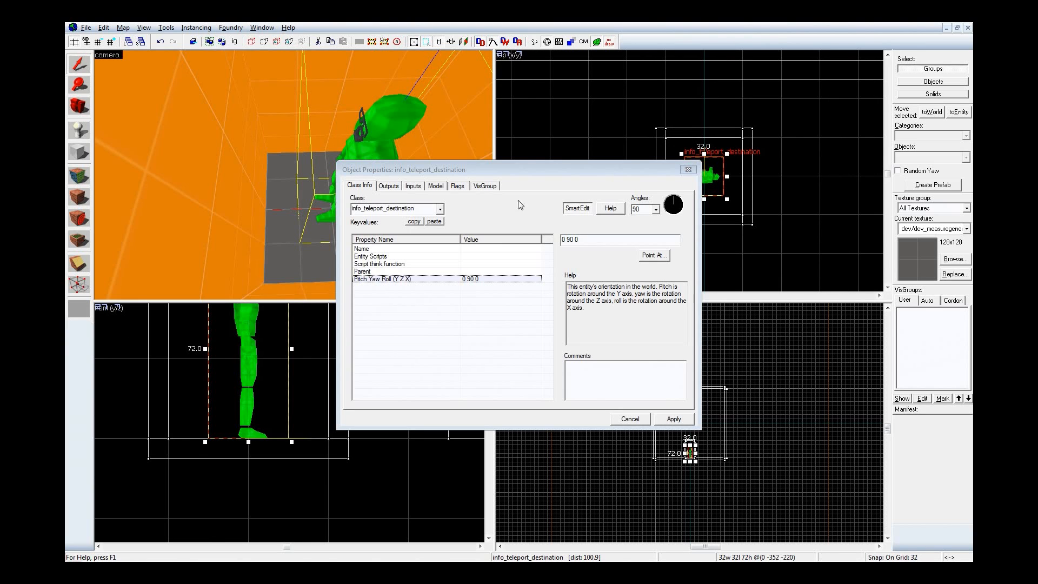
pyautogui.press('z')
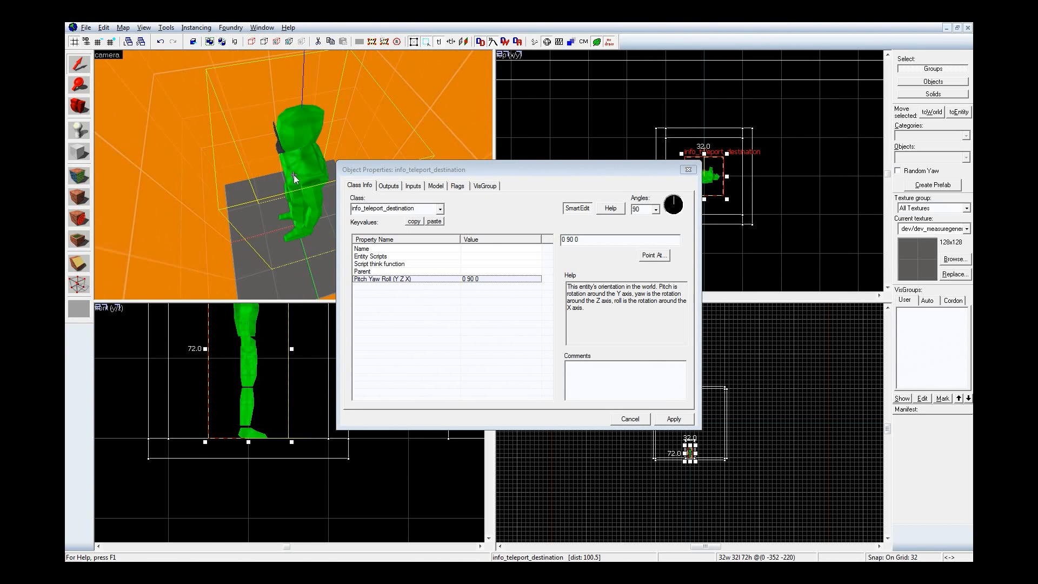
pyautogui.press('d')
pyautogui.press('z')
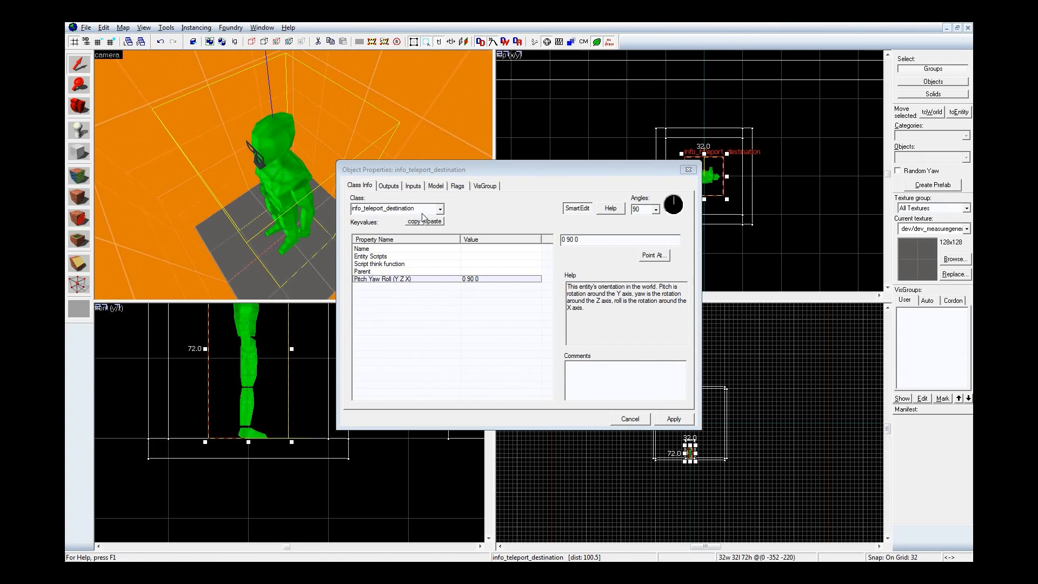
pyautogui.click(495, 249)
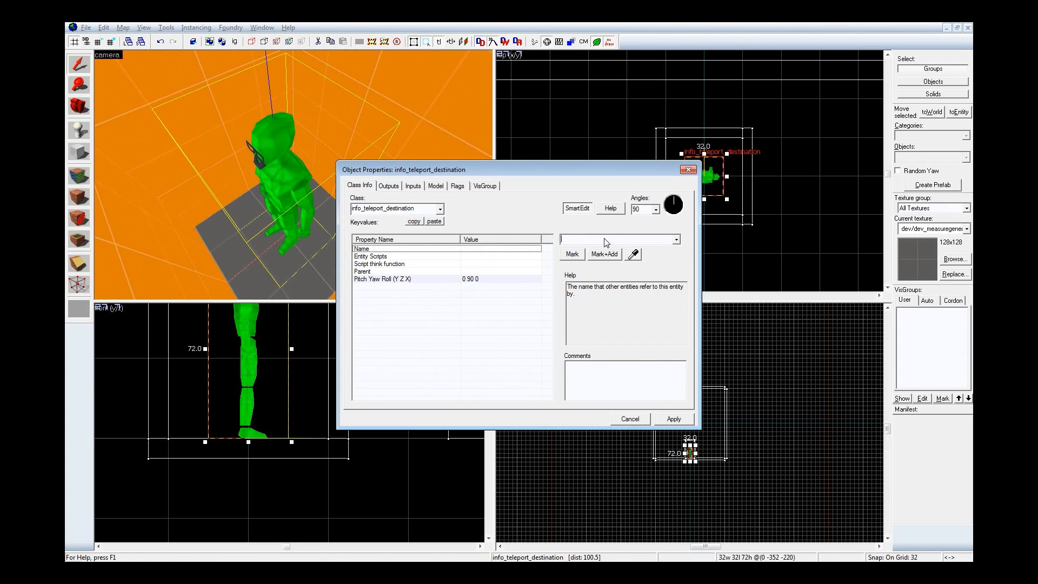
pyautogui.write('TheBox')
pyautogui.press('Return')
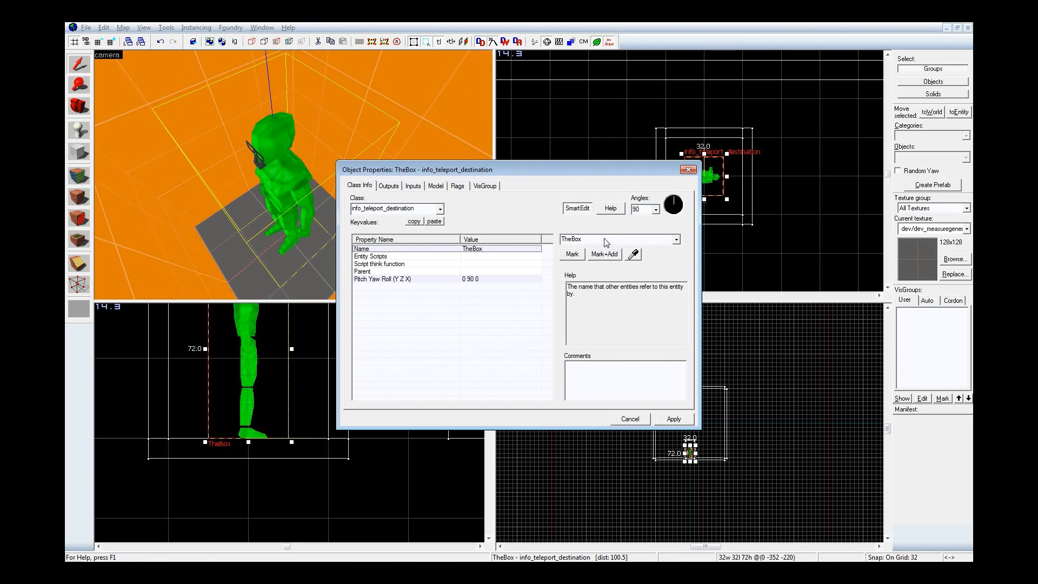
pyautogui.click(688, 169)
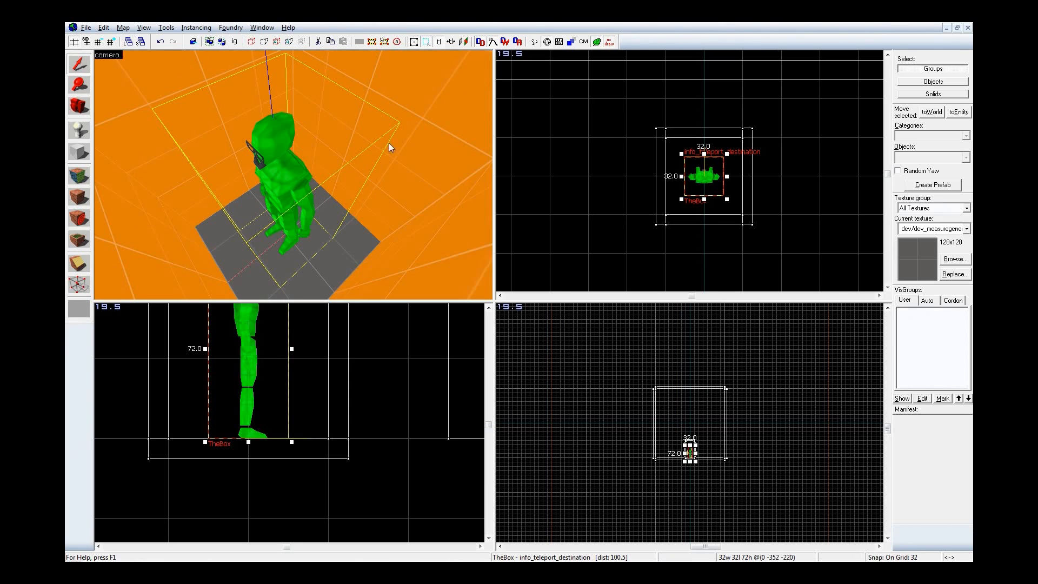
# Step: Place a light entity inside the small box, above the teleport destination
pyautogui.press('z')
pyautogui.hotkey('shift', 'e')
pyautogui.click(939, 157)
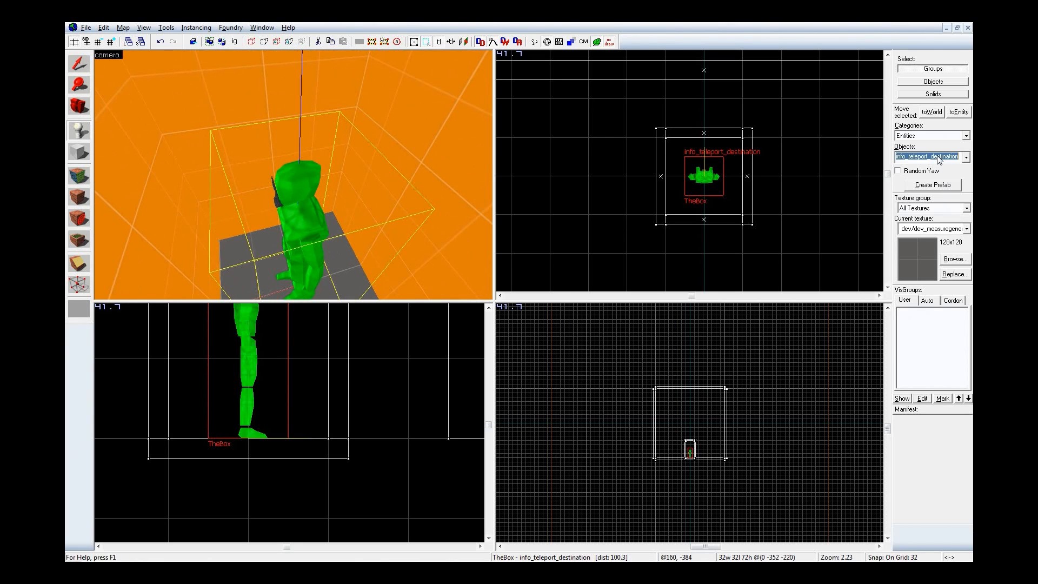
pyautogui.write('light')
pyautogui.press('Down')
pyautogui.press('Return')
pyautogui.click(262, 89)
# Step: Centre the light over the teleport destination in the small box and raise it towards the ceiling, to (0 -352 -160)
pyautogui.hotkey('shift', 's')
pyautogui.scroll(4, 730, 184)
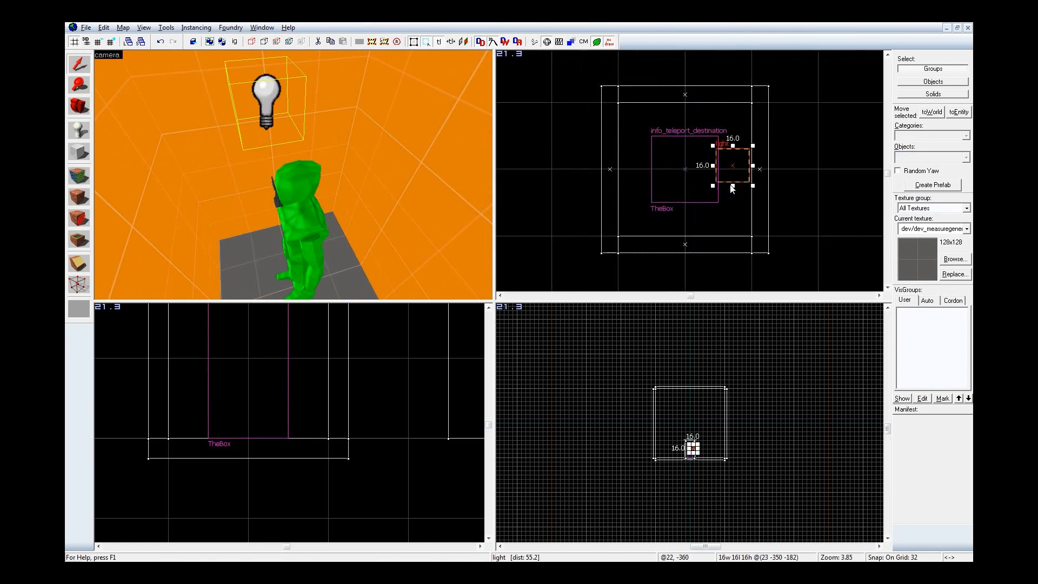
pyautogui.moveTo(736, 172); pyautogui.dragTo(689, 167)
pyautogui.scroll(3, 695, 456)
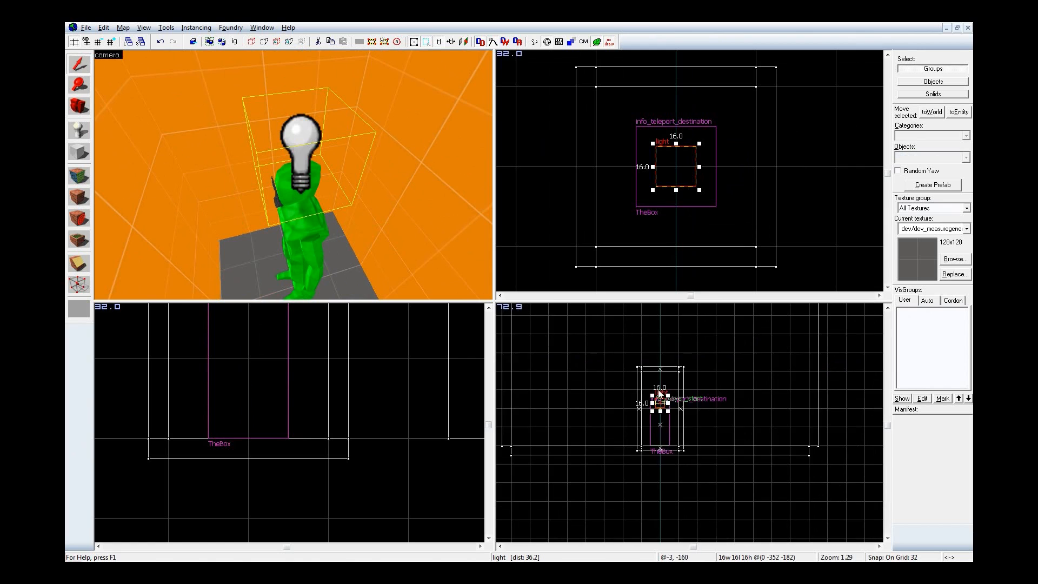
pyautogui.moveTo(664, 416); pyautogui.dragTo(665, 361)
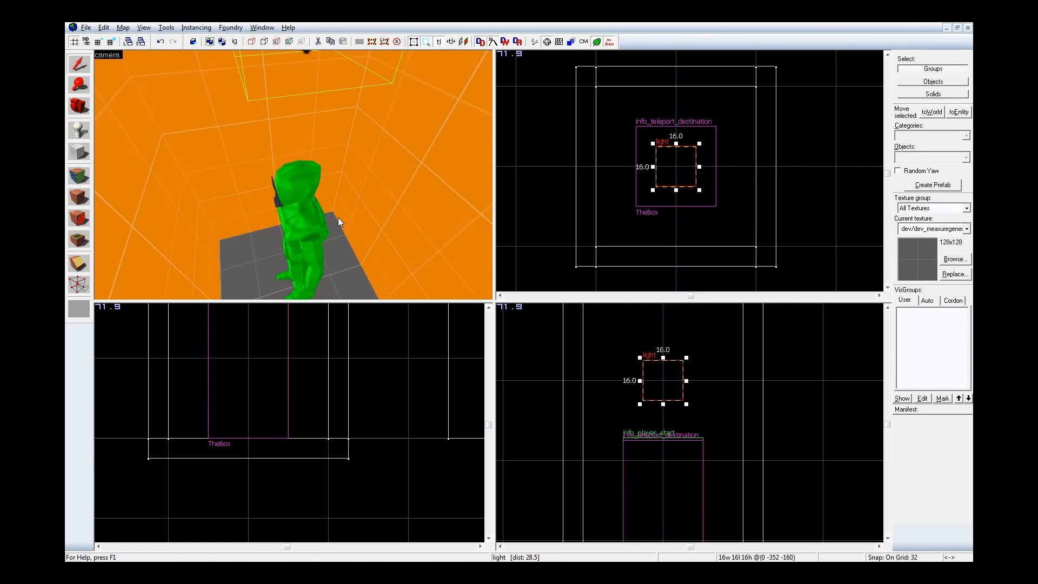
pyautogui.hotkey('ctrl', 'shift', 'e')
pyautogui.doubleClick(294, 174)
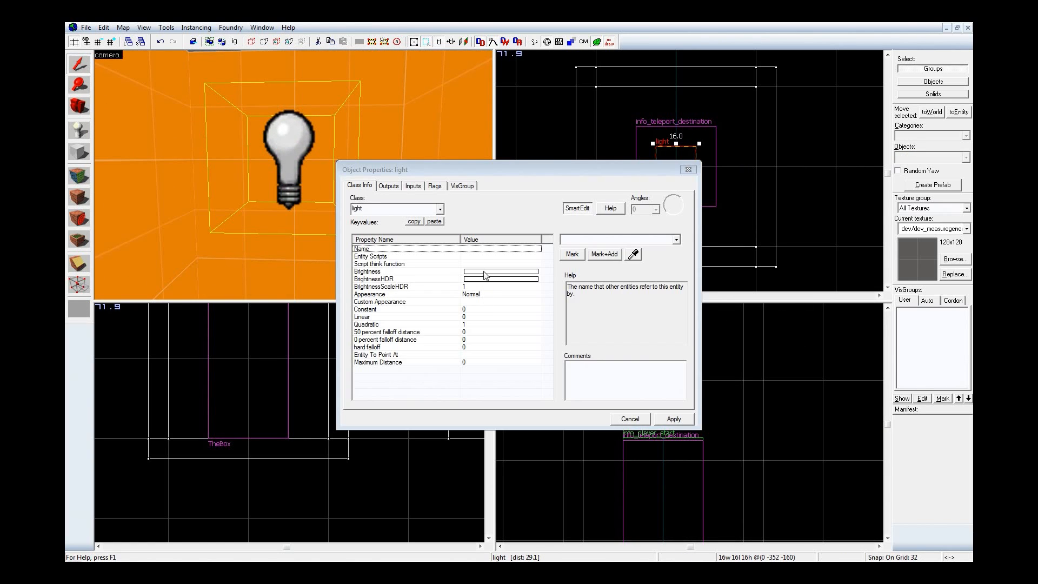
pyautogui.click(586, 259)
pyautogui.moveTo(587, 258); pyautogui.dragTo(570, 229)
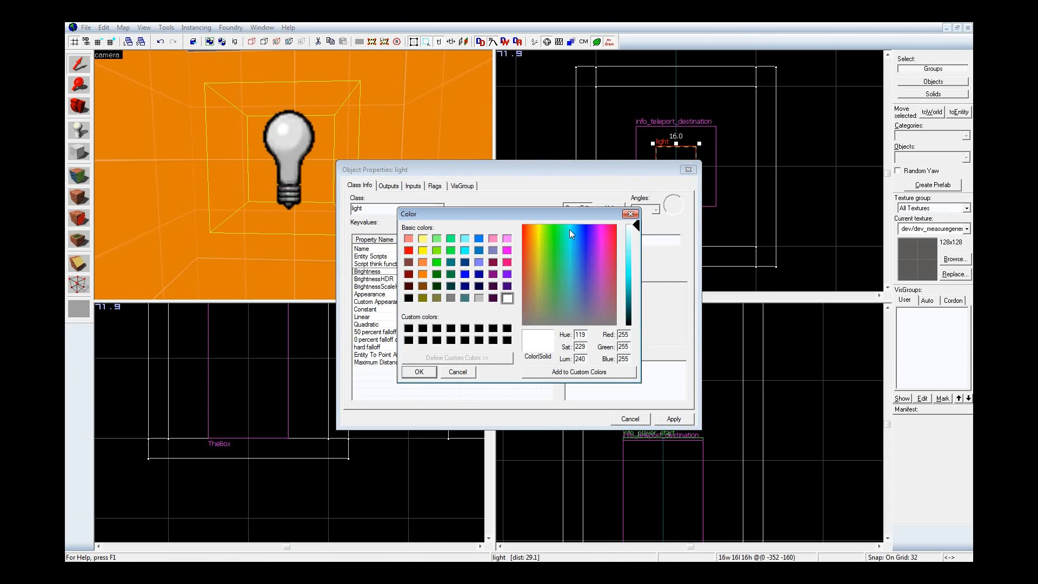
pyautogui.moveTo(637, 227); pyautogui.dragTo(637, 249)
pyautogui.click(419, 372)
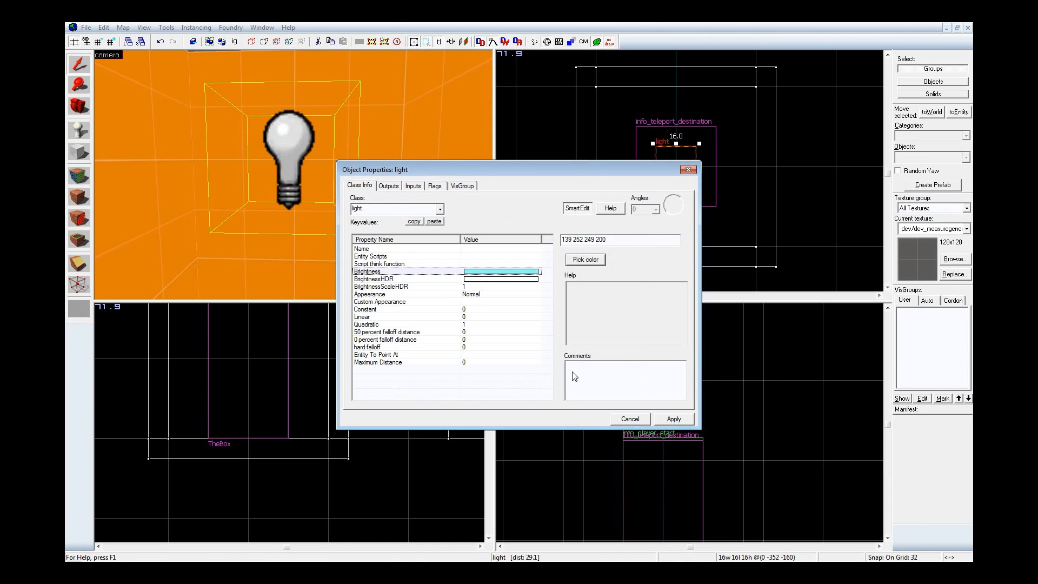
pyautogui.click(672, 422)
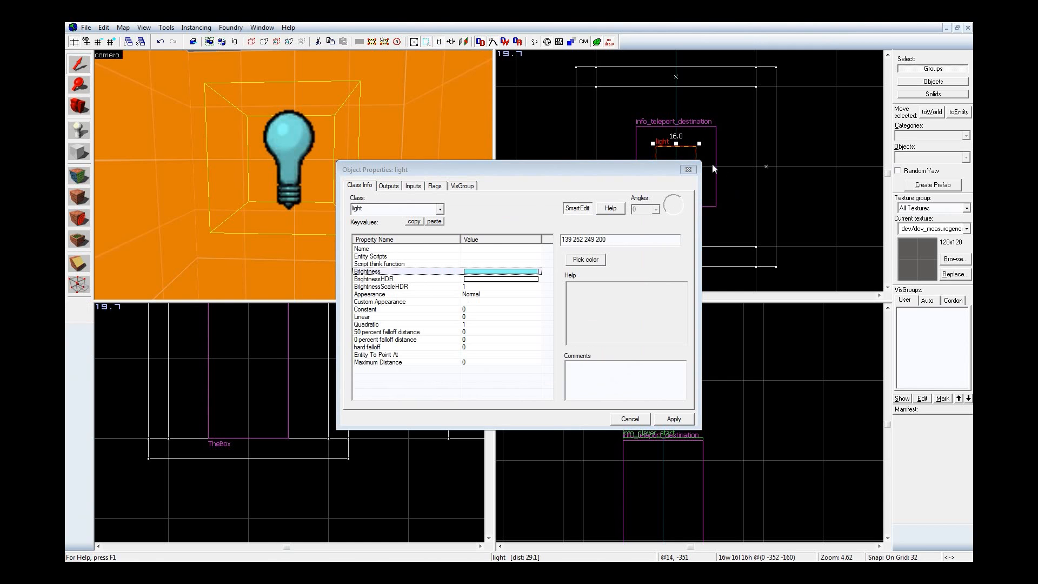
pyautogui.click(688, 170)
pyautogui.press('Escape')
# Step: Place a second light entity on the floor of the main room, near its middle
pyautogui.press('z')
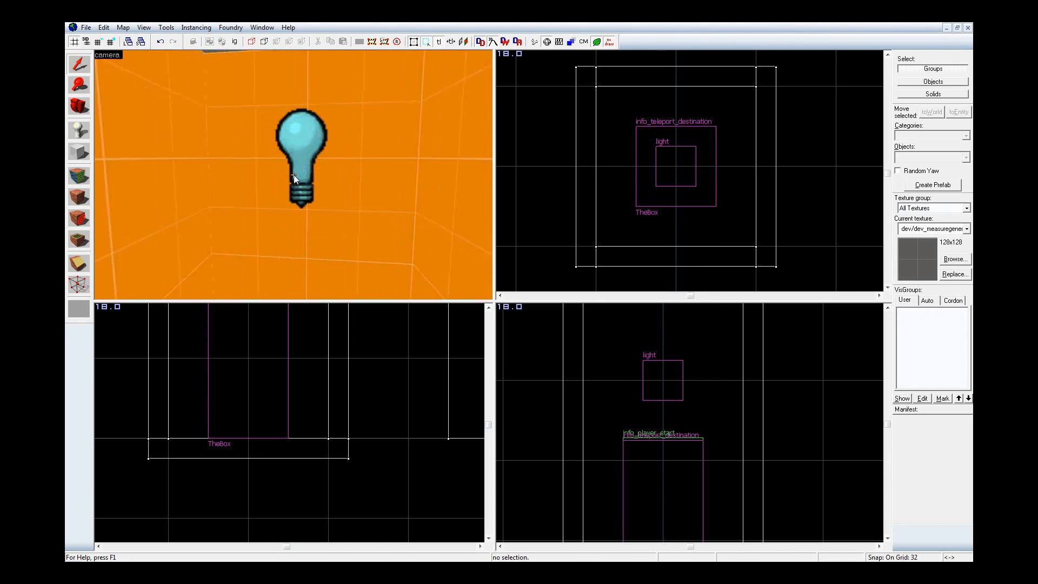
pyautogui.press('z')
pyautogui.hotkey('shift', 'e')
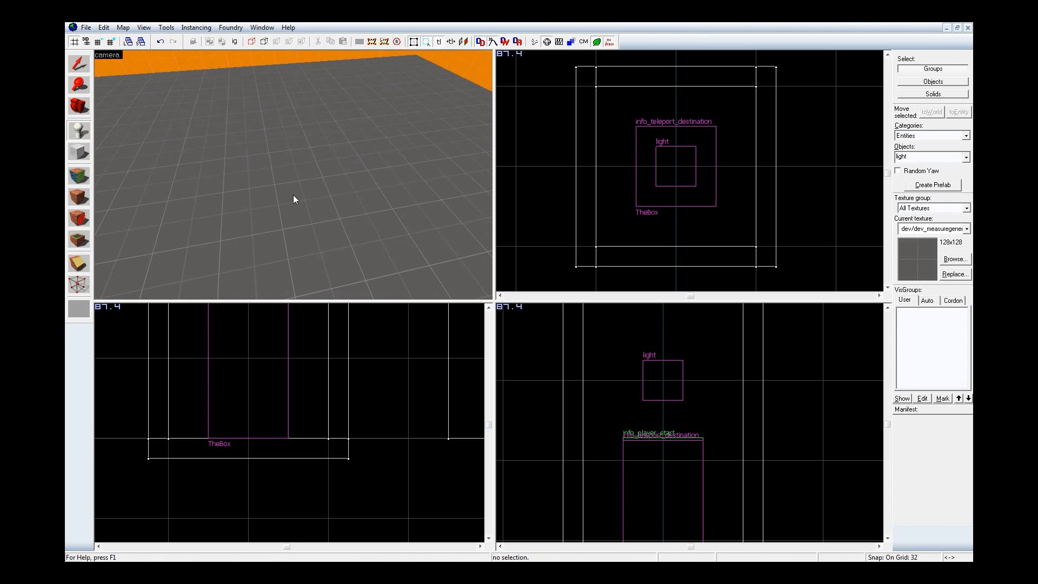
pyautogui.click(293, 195)
pyautogui.hotkey('shift', 's')
pyautogui.hotkey('ctrl', 'e')
pyautogui.scroll(-8, 319, 445)
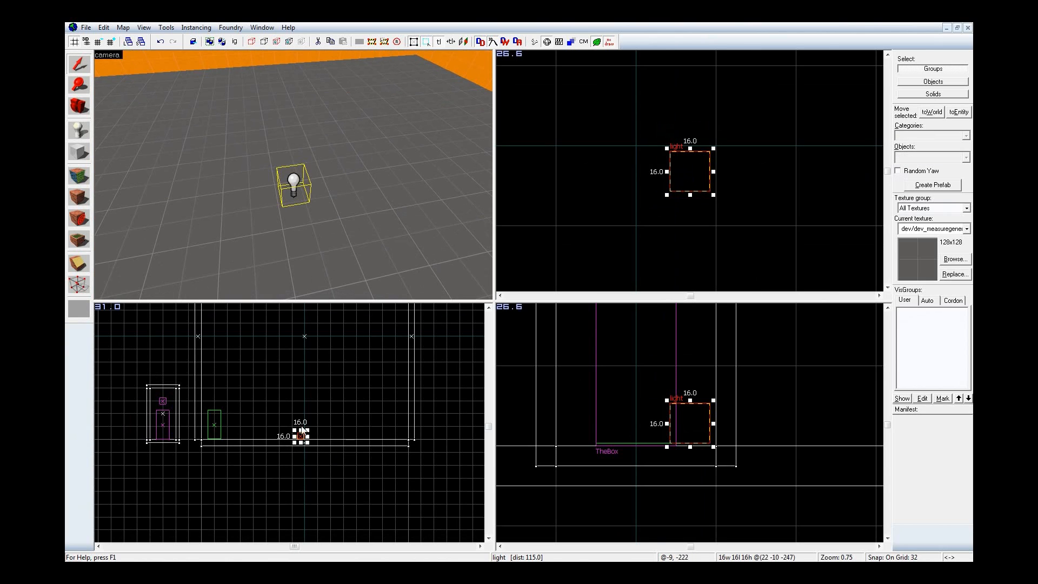
# Step: Move the main room's light up to mid-height and centre it in the room at (0 0 0)
pyautogui.moveTo(301, 441); pyautogui.dragTo(303, 343)
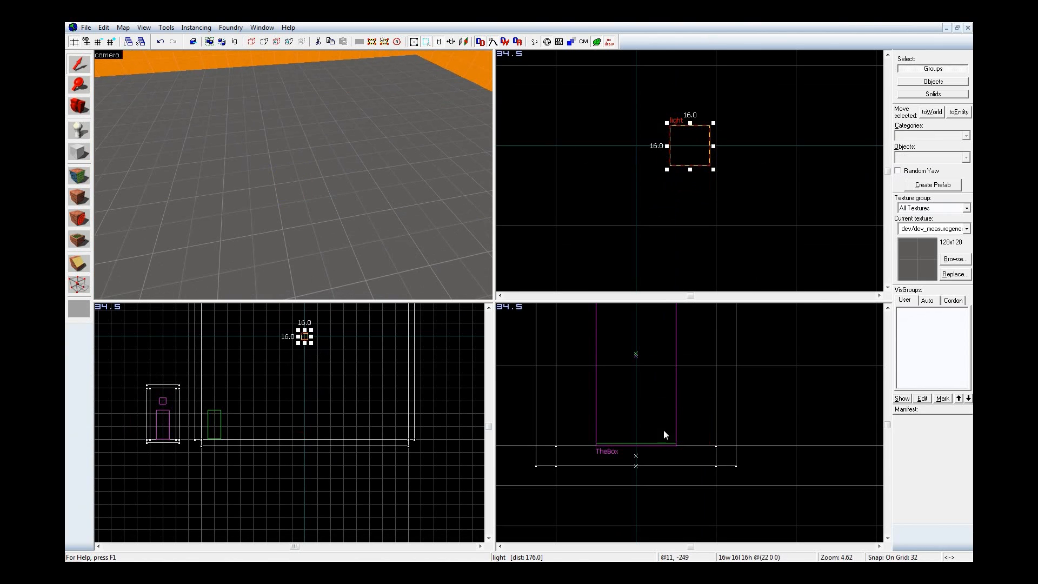
pyautogui.hotkey('ctrl', 'e')
pyautogui.scroll(-2, 692, 446)
pyautogui.moveTo(686, 454); pyautogui.dragTo(654, 452)
# Step: Place a point_viewproxy entity on the orange wall of the main room, beside and above the player start
pyautogui.press('z')
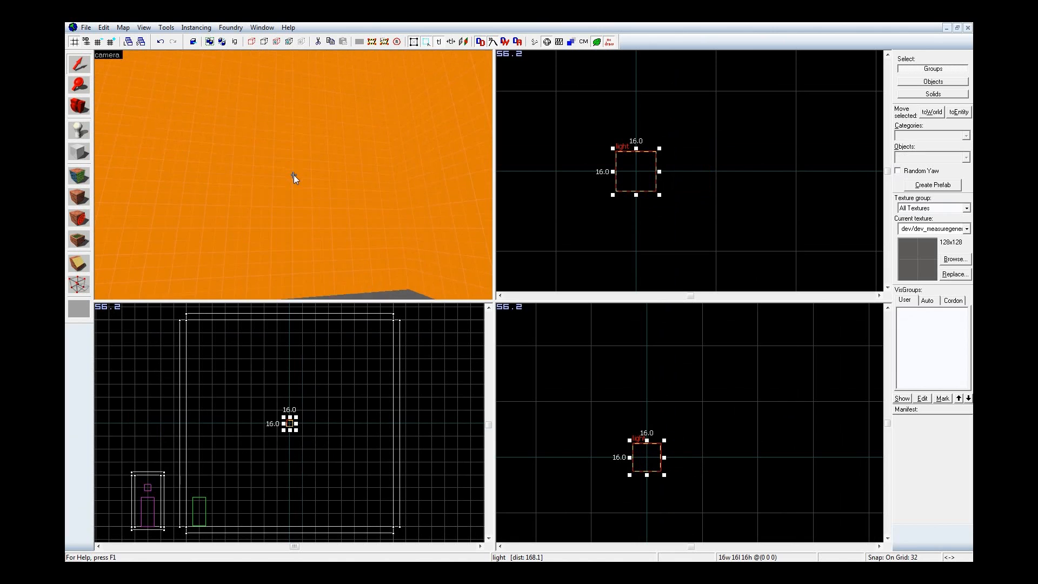
pyautogui.press('w')
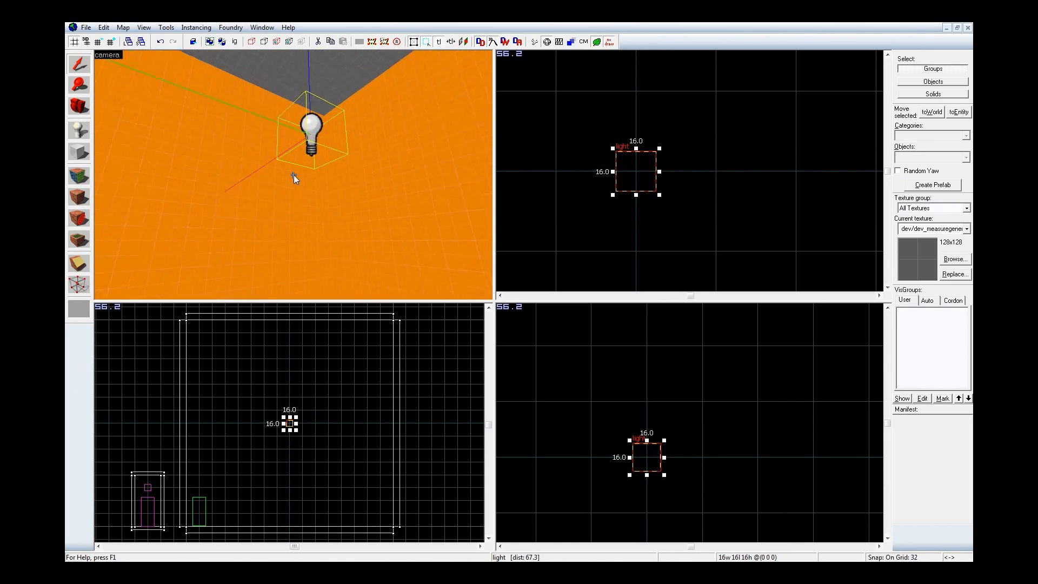
pyautogui.press('s')
pyautogui.press('s')
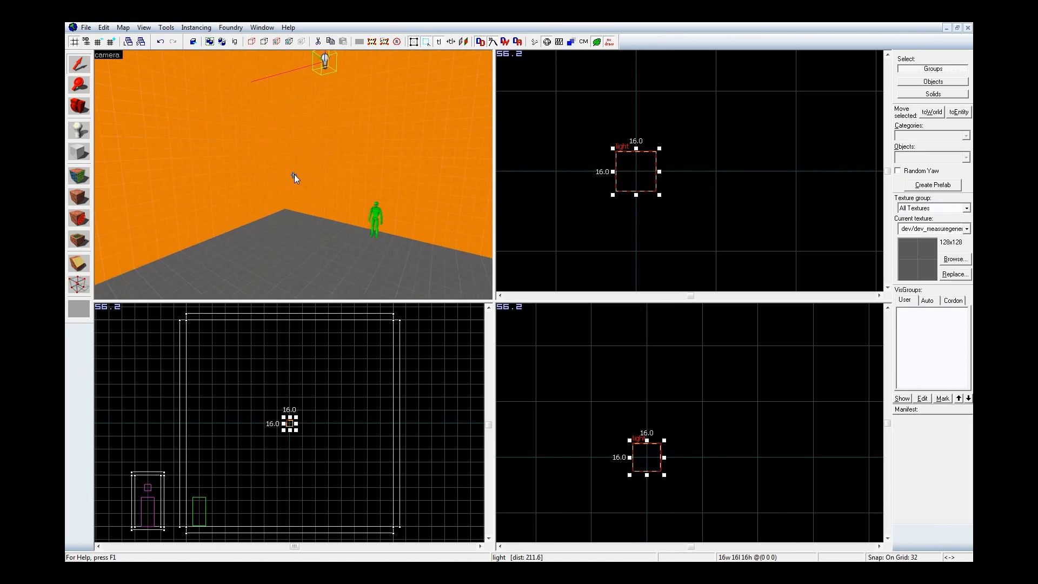
pyautogui.press('d')
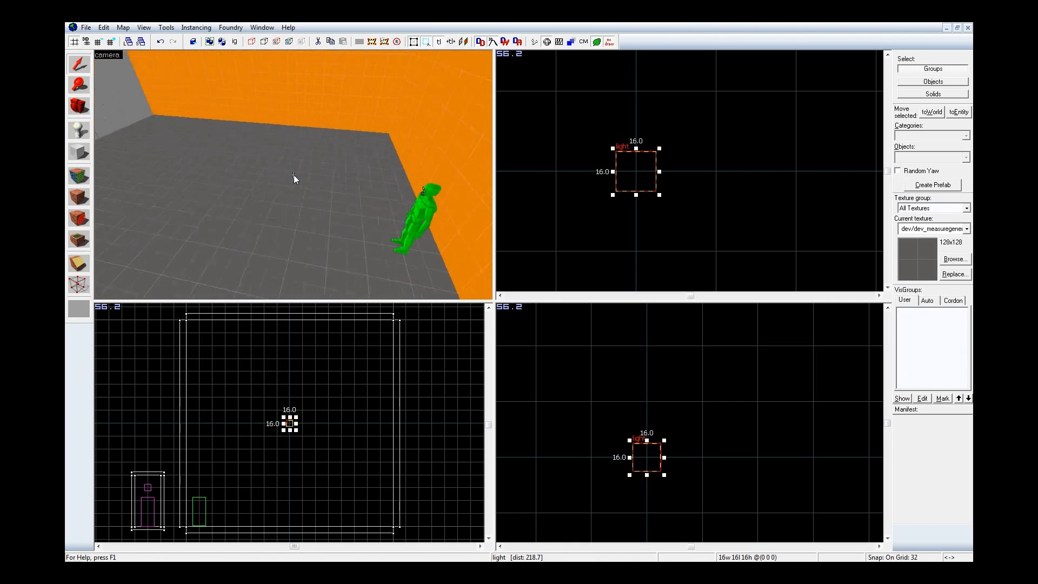
pyautogui.press('z')
pyautogui.press('Escape')
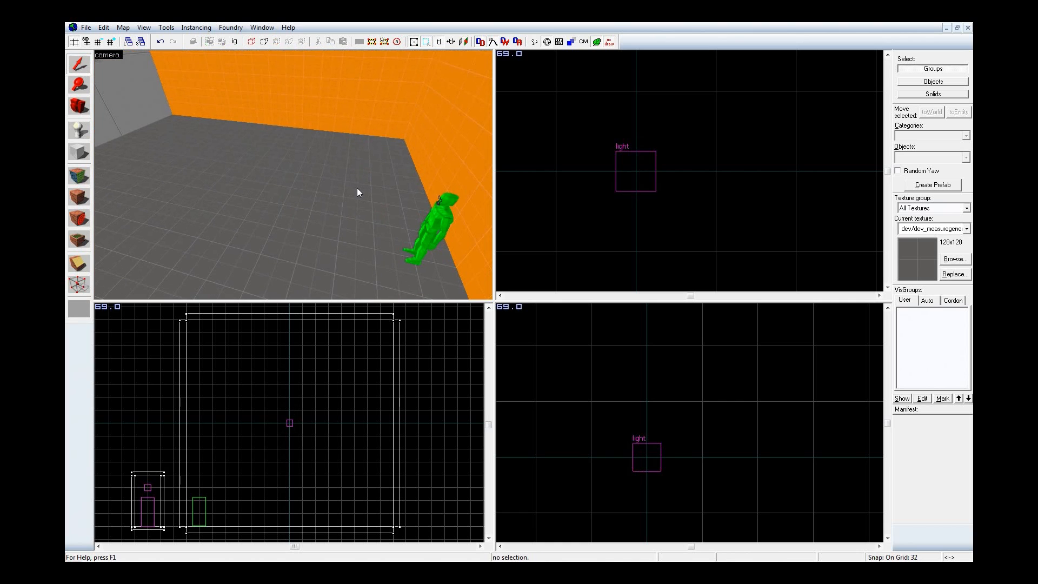
pyautogui.hotkey('shift', 'e')
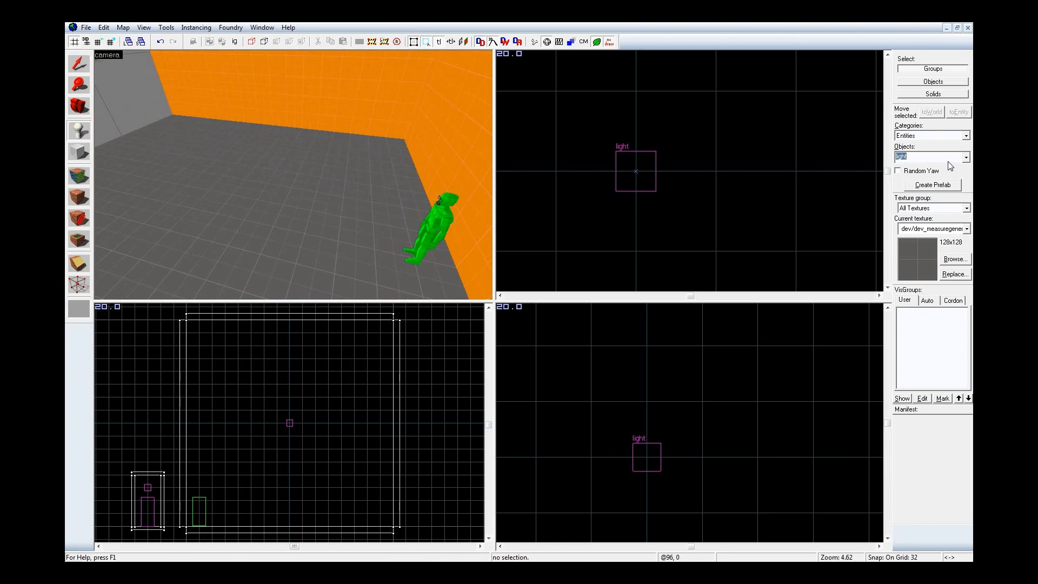
pyautogui.write('xy')
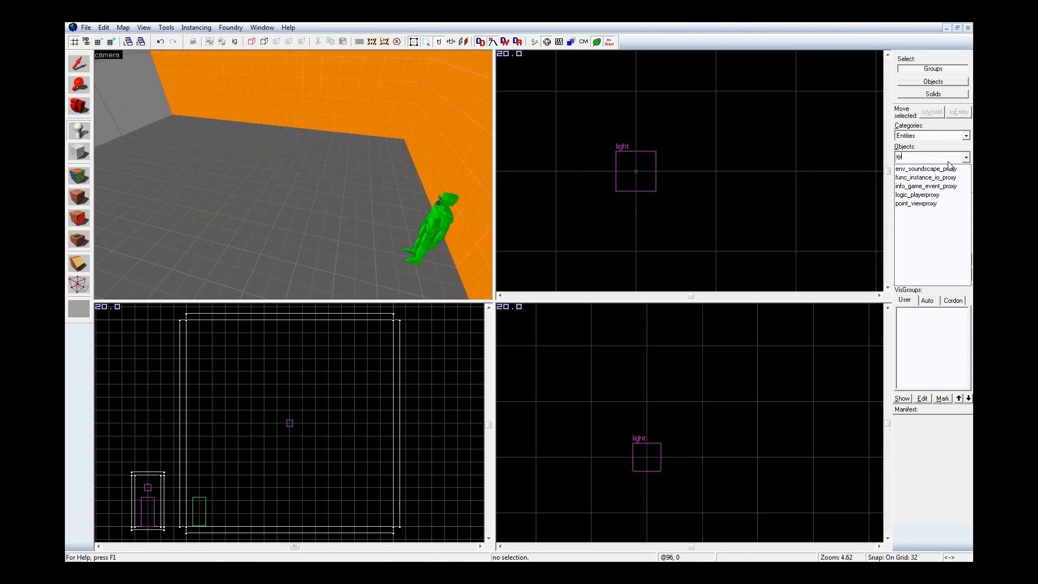
pyautogui.click(936, 204)
pyautogui.press('z')
pyautogui.press('z')
pyautogui.click(347, 131)
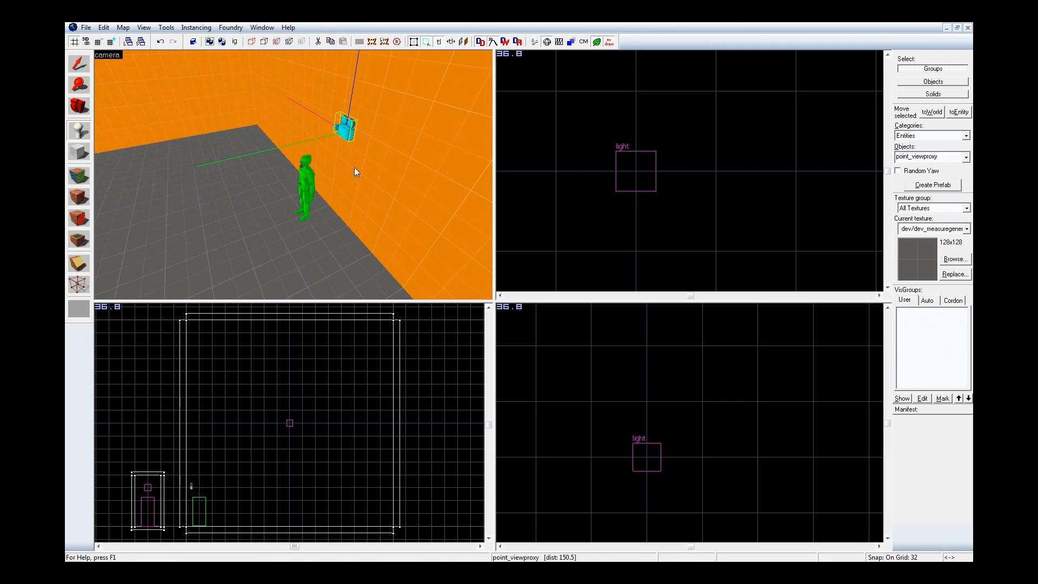
# Step: Centre the point_viewproxy directly above the player start and rotate it to a yaw of 90 degrees
pyautogui.press('z')
pyautogui.press('w')
pyautogui.scroll(6, 693, 173)
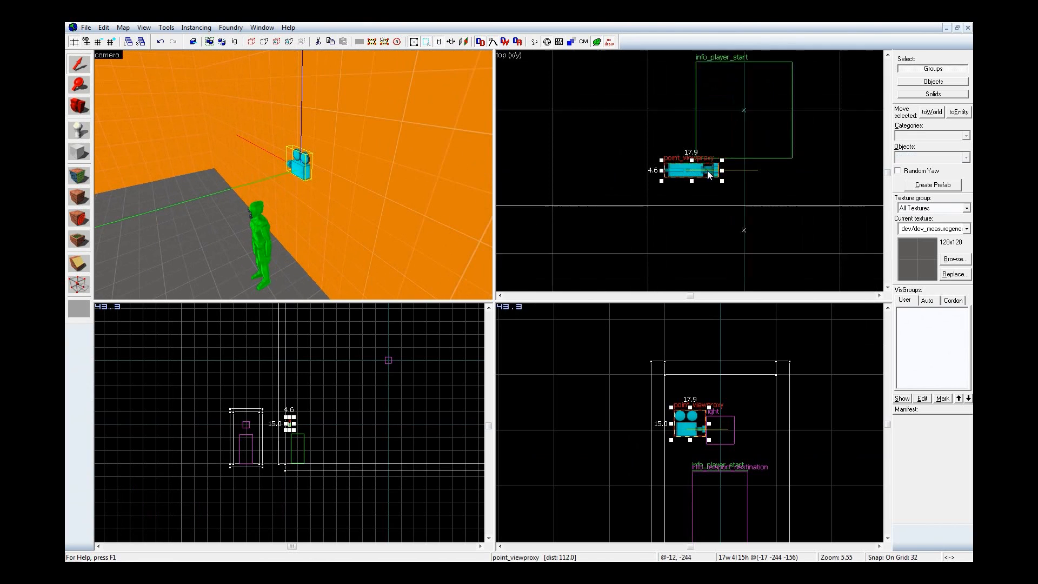
pyautogui.moveTo(702, 175); pyautogui.dragTo(757, 112)
pyautogui.scroll(-5, 748, 177)
pyautogui.scroll(4, 778, 122)
pyautogui.click(785, 144)
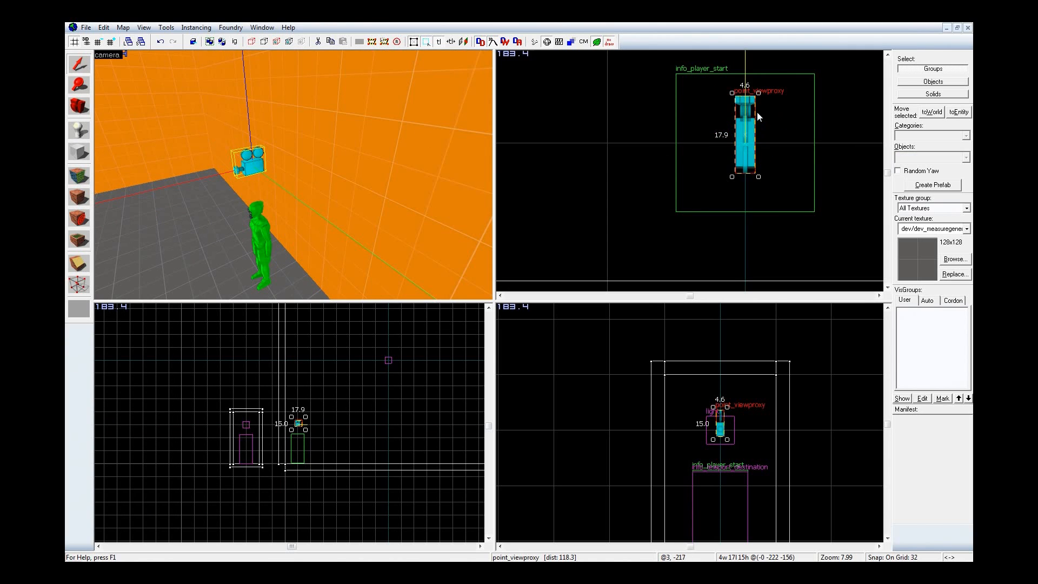
# Step: Name the point_viewproxy entity ViewProxy in its object properties
pyautogui.scroll(3, 294, 174)
pyautogui.doubleClick(267, 165)
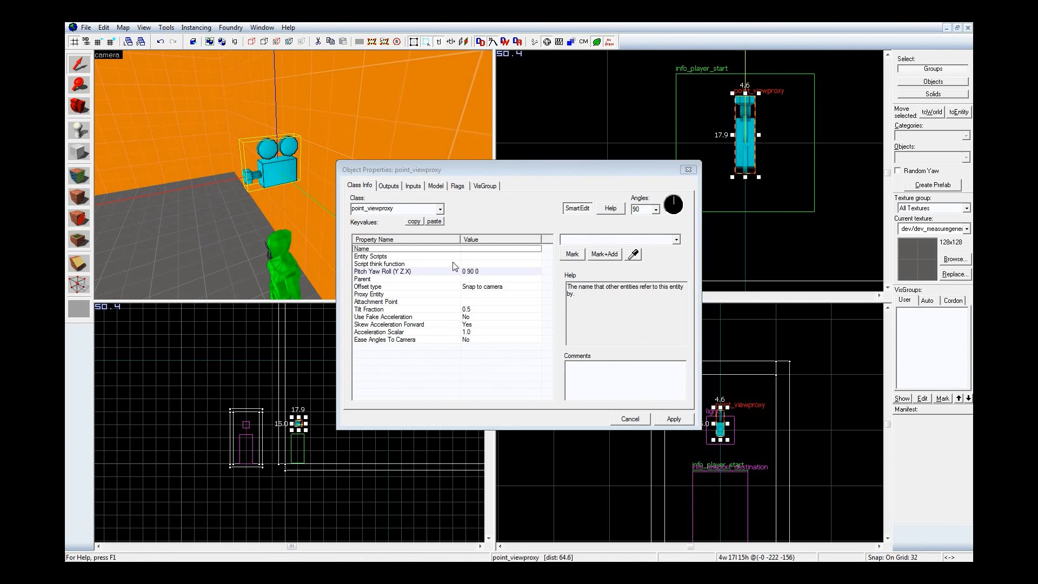
pyautogui.click(585, 242)
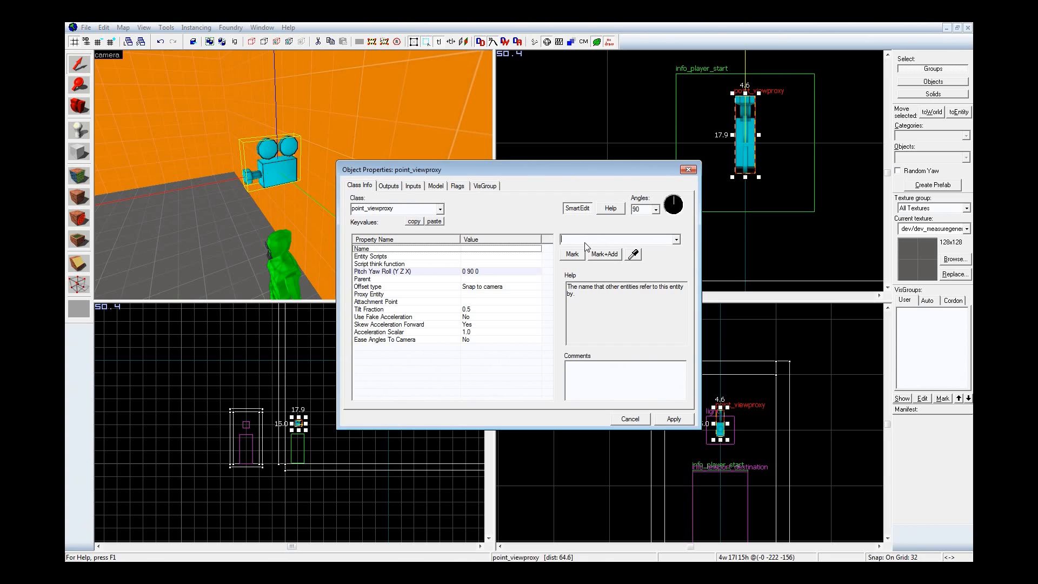
pyautogui.write('ViewProxy')
pyautogui.press('Return')
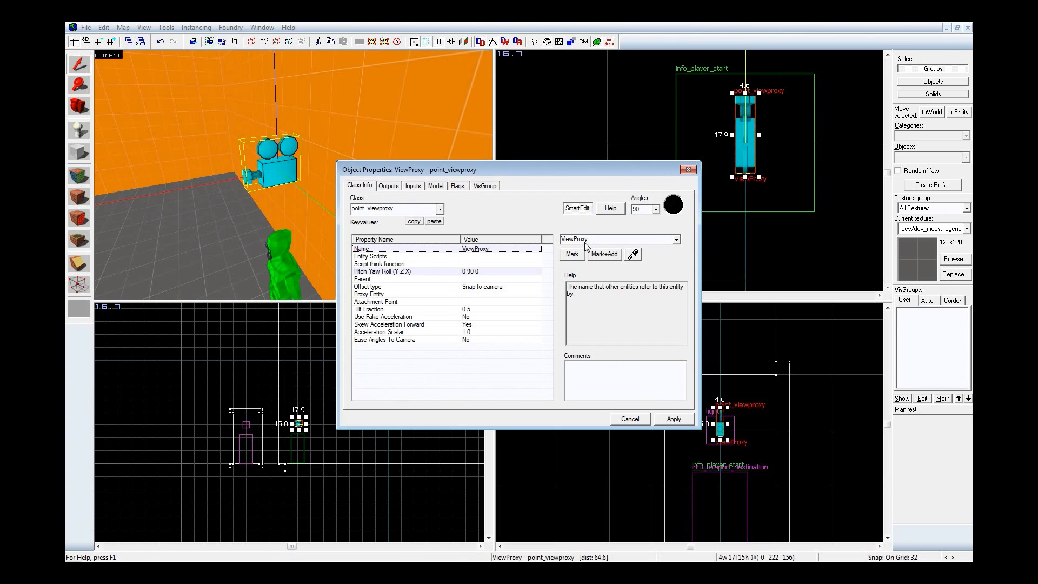
# Step: Set the ViewProxy entity's offset type to Keep offset and Use Fake Acceleration to Yes
pyautogui.click(465, 287)
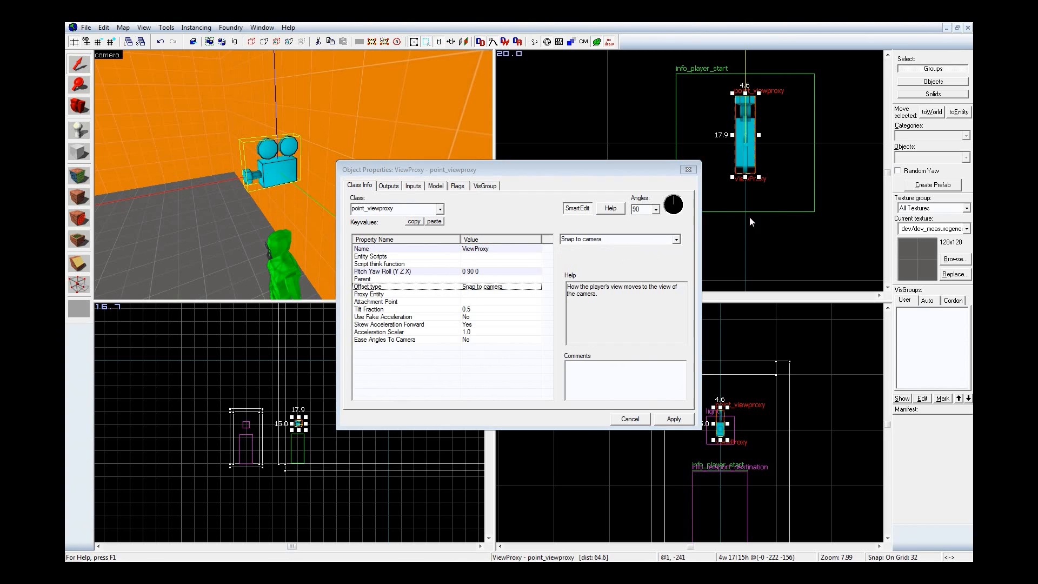
pyautogui.click(676, 241)
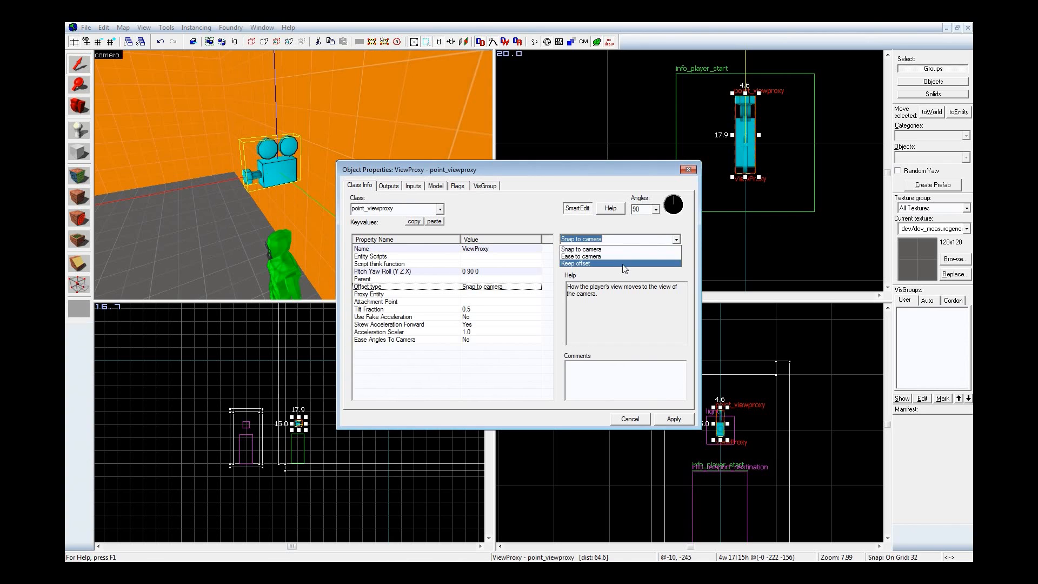
pyautogui.click(624, 264)
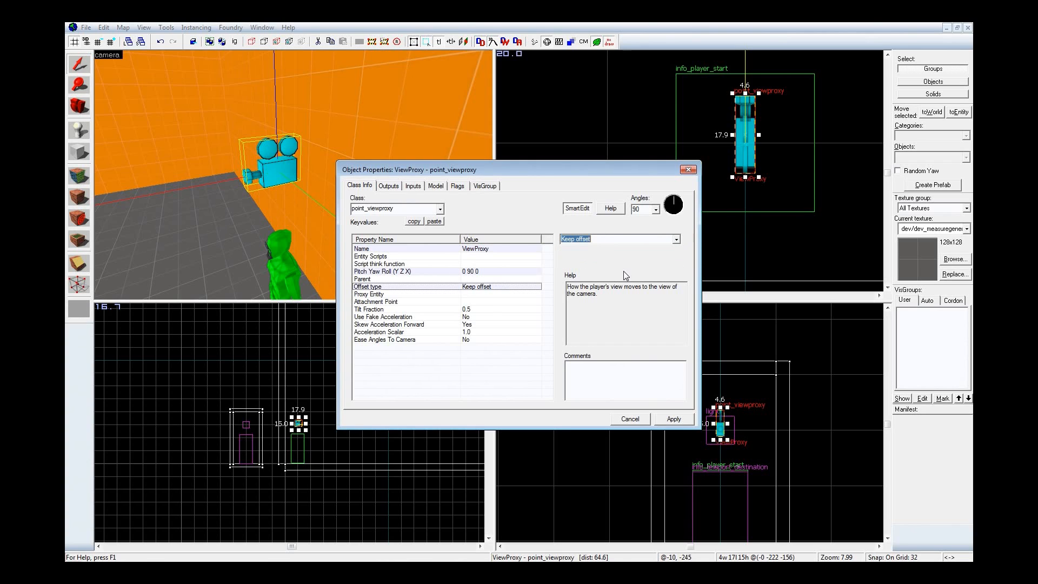
pyautogui.click(485, 295)
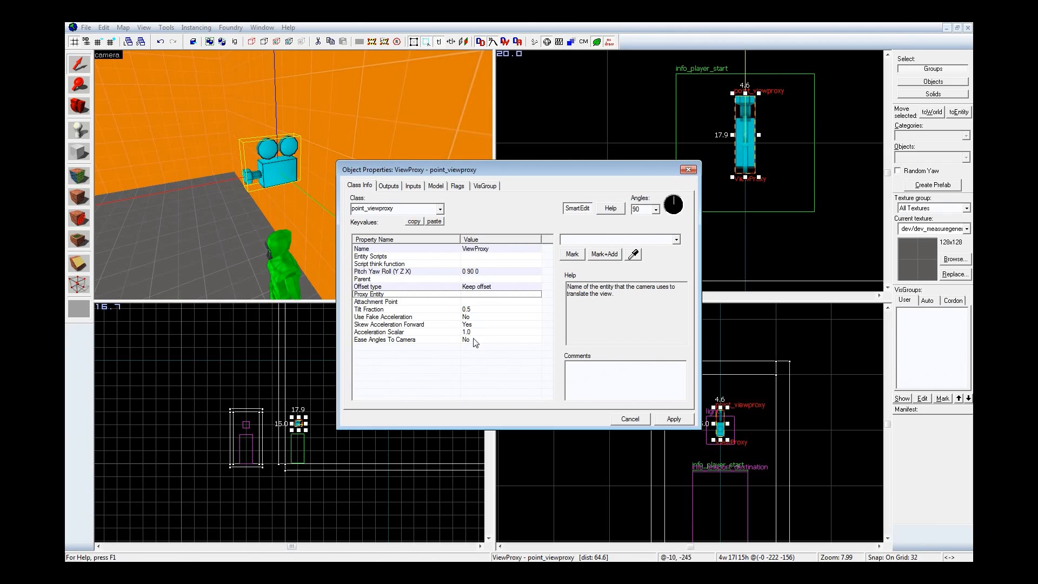
pyautogui.click(479, 302)
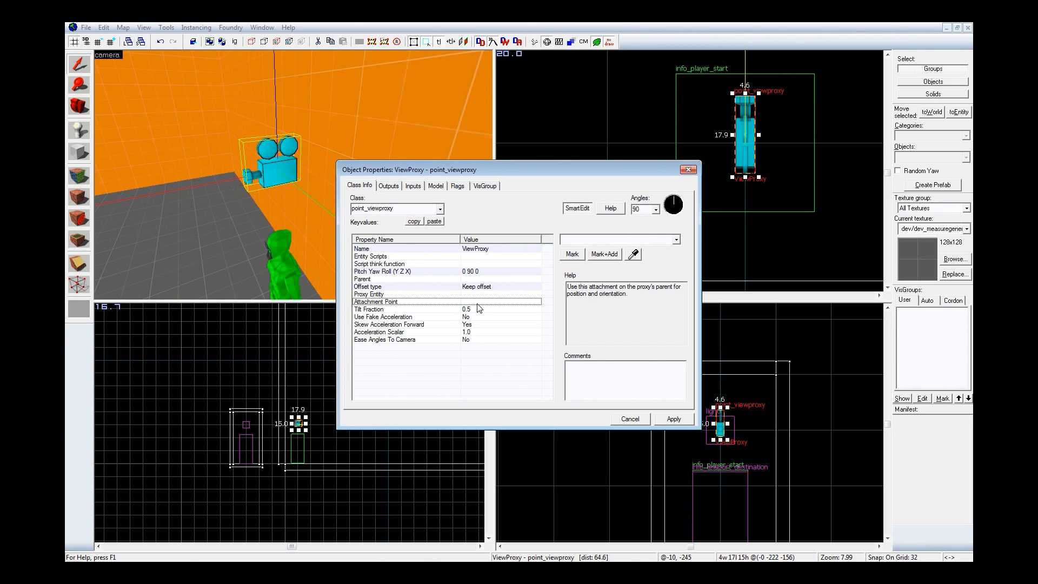
pyautogui.click(480, 319)
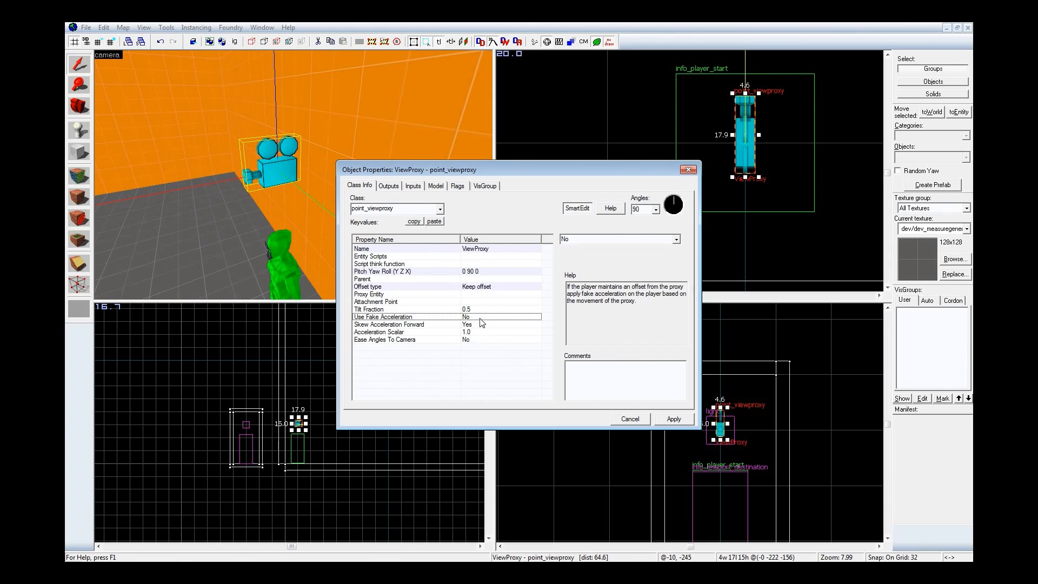
pyautogui.click(676, 240)
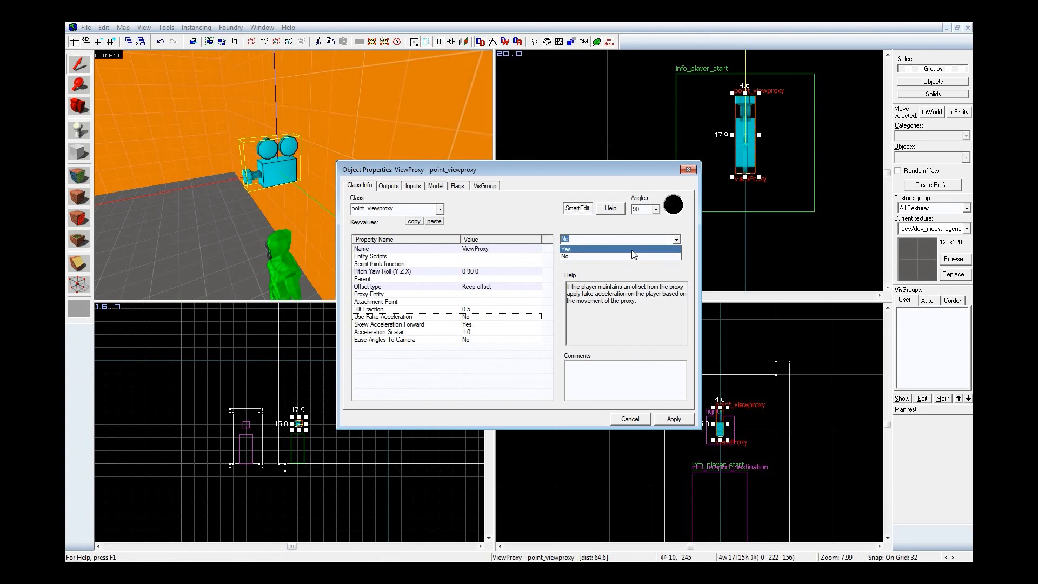
pyautogui.click(634, 249)
# Step: Set the ViewProxy entity's Acceleration Scalar to 1.2 and its Tilt Fraction to 0
pyautogui.click(485, 332)
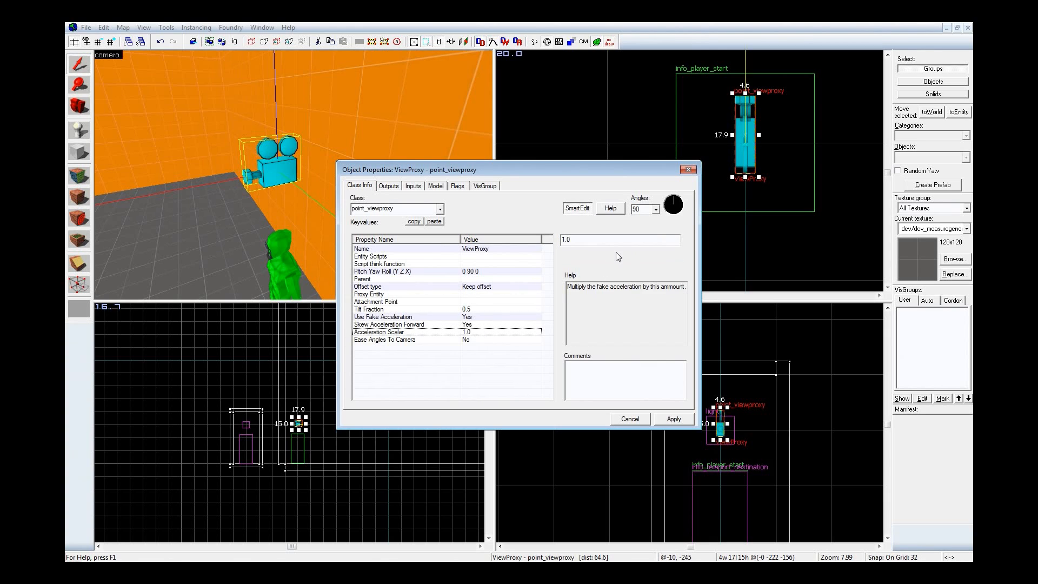
pyautogui.click(614, 242)
pyautogui.write('2')
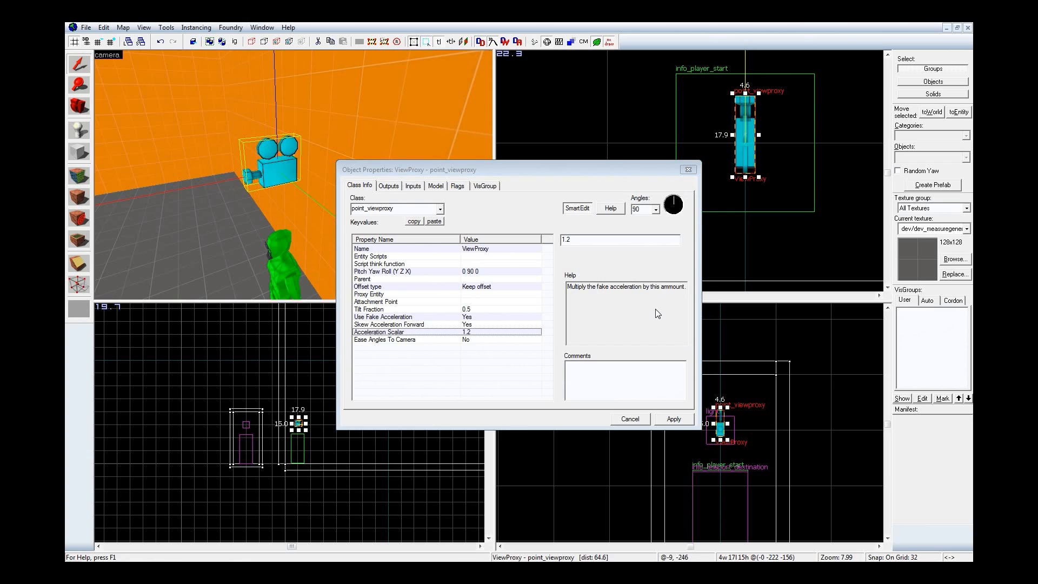
pyautogui.click(483, 310)
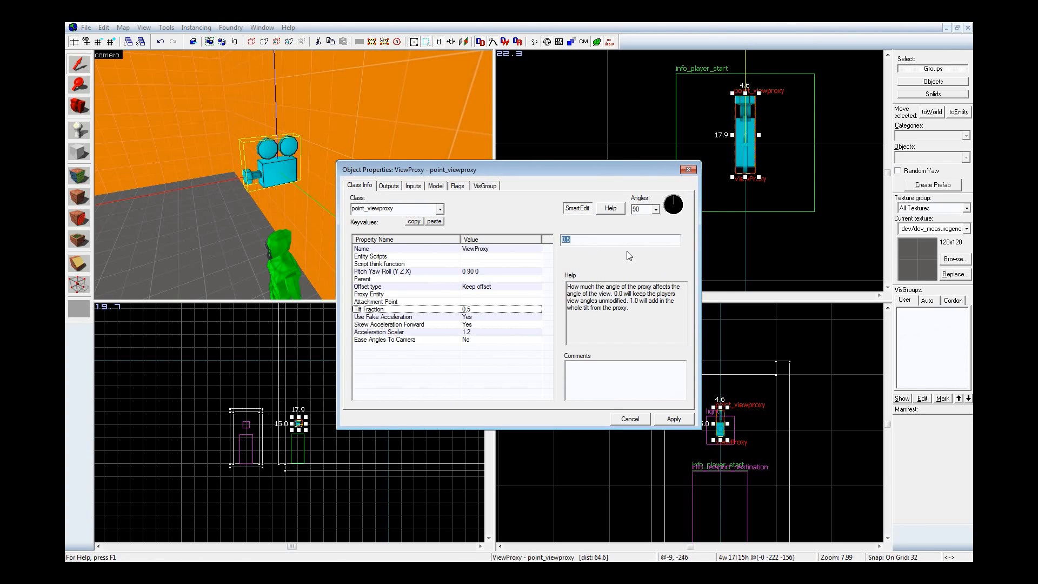
pyautogui.write('0')
pyautogui.press('Return')
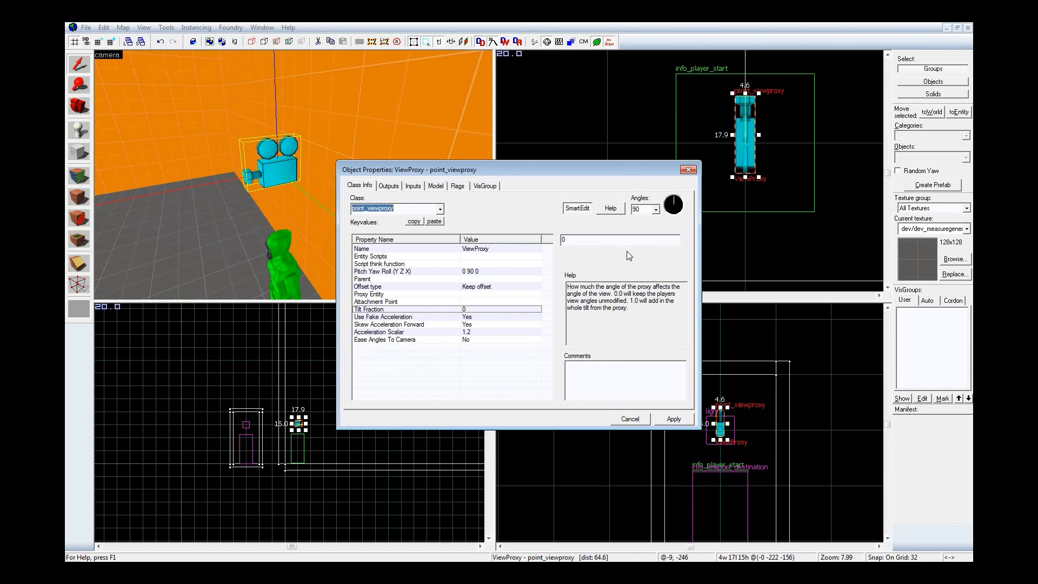
# Step: Apply the ViewProxy's property changes and move the entity horizontally from the player start into the small box, centred on the teleport destination
pyautogui.click(674, 419)
pyautogui.click(689, 169)
pyautogui.press('d')
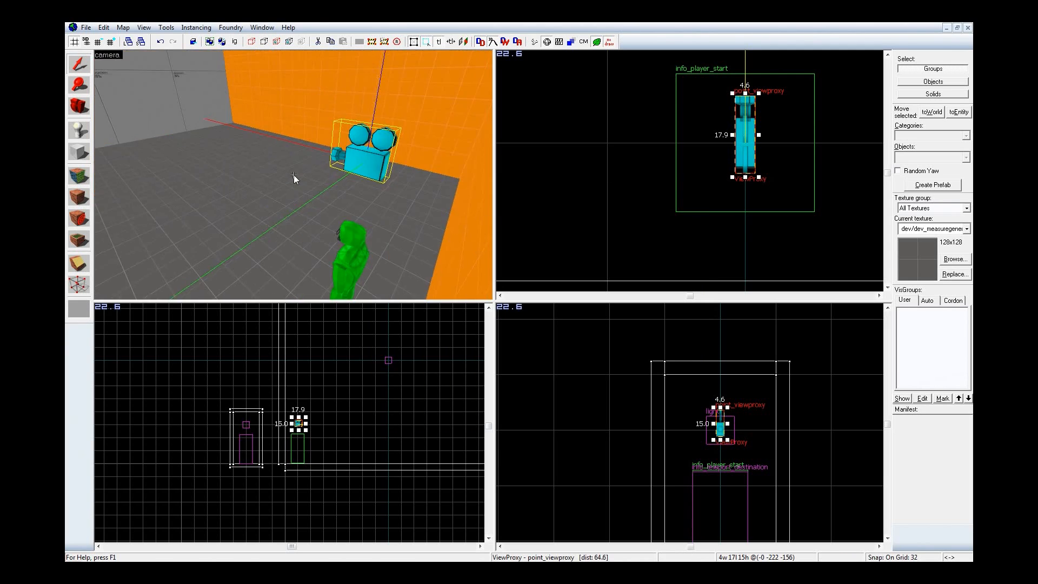
pyautogui.press('a')
pyautogui.press('z')
pyautogui.scroll(-8, 614, 124)
pyautogui.scroll(2, 647, 130)
pyautogui.scroll(-3, 647, 121)
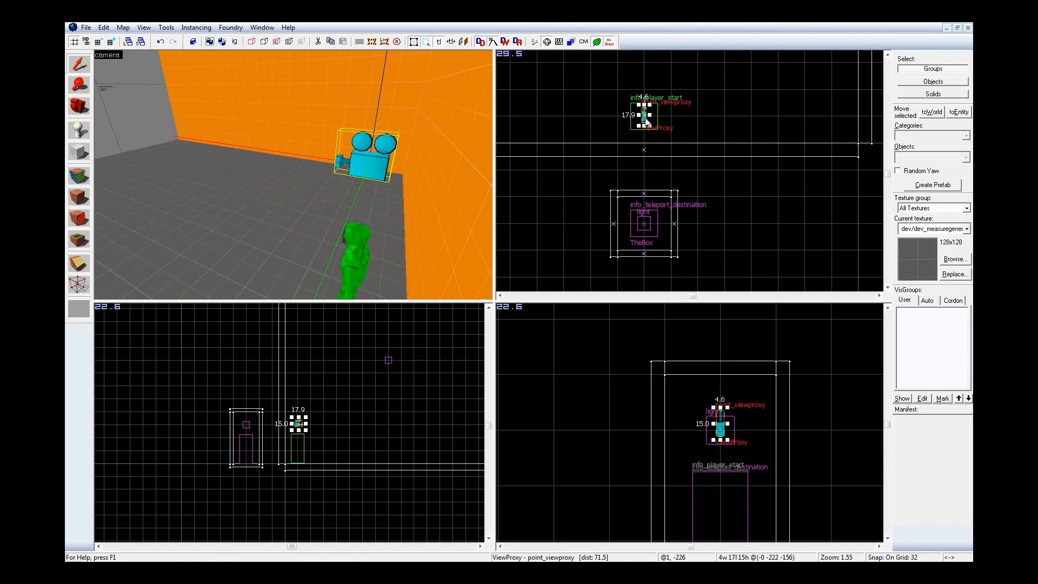
pyautogui.moveTo(644, 122); pyautogui.dragTo(643, 232)
pyautogui.scroll(2, 643, 232)
pyautogui.press('z')
pyautogui.press('w')
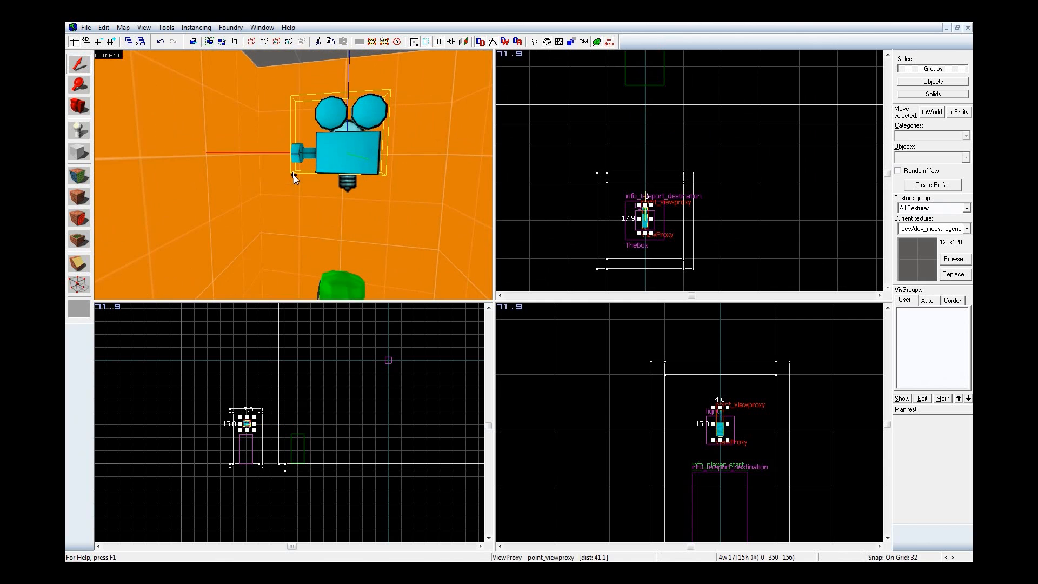
# Step: Lower the ViewProxy inside the small box to the head height of the teleport destination
pyautogui.press('z')
pyautogui.scroll(3, 733, 469)
pyautogui.scroll(4, 733, 465)
pyautogui.moveTo(713, 345); pyautogui.dragTo(712, 424)
pyautogui.press('z')
pyautogui.press('w')
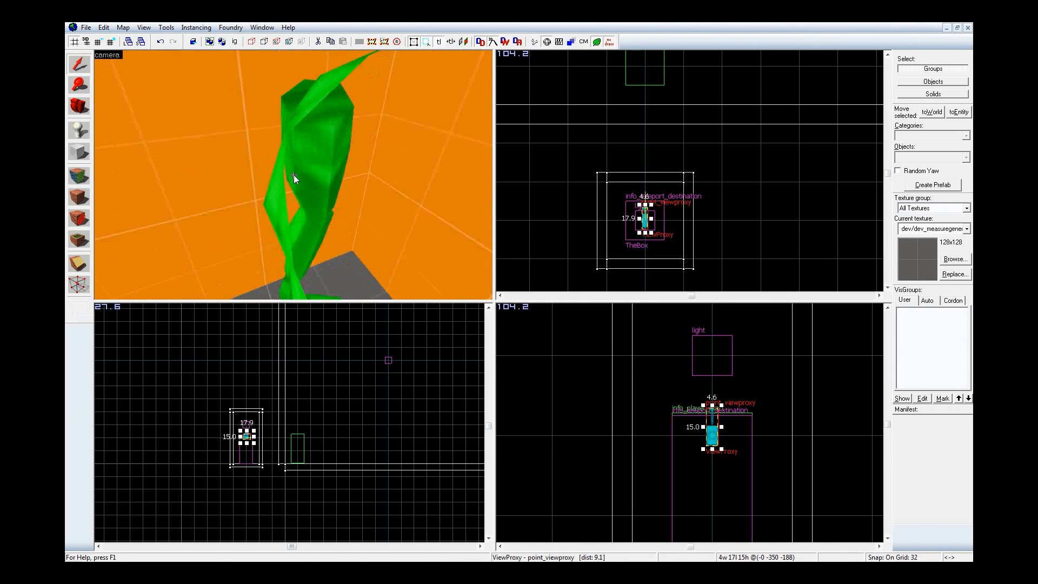
# Step: Examine the ViewProxy's position relative to the player model's head in the small box and compare it with the player start
pyautogui.press('s')
pyautogui.press('s')
pyautogui.press('a')
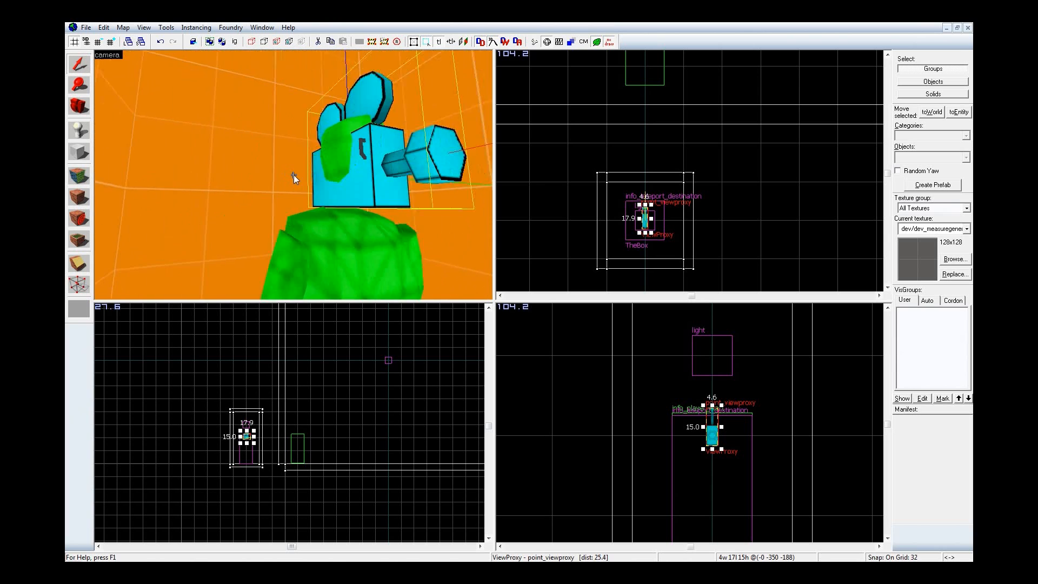
pyautogui.press('d')
pyautogui.press('d')
pyautogui.press('s')
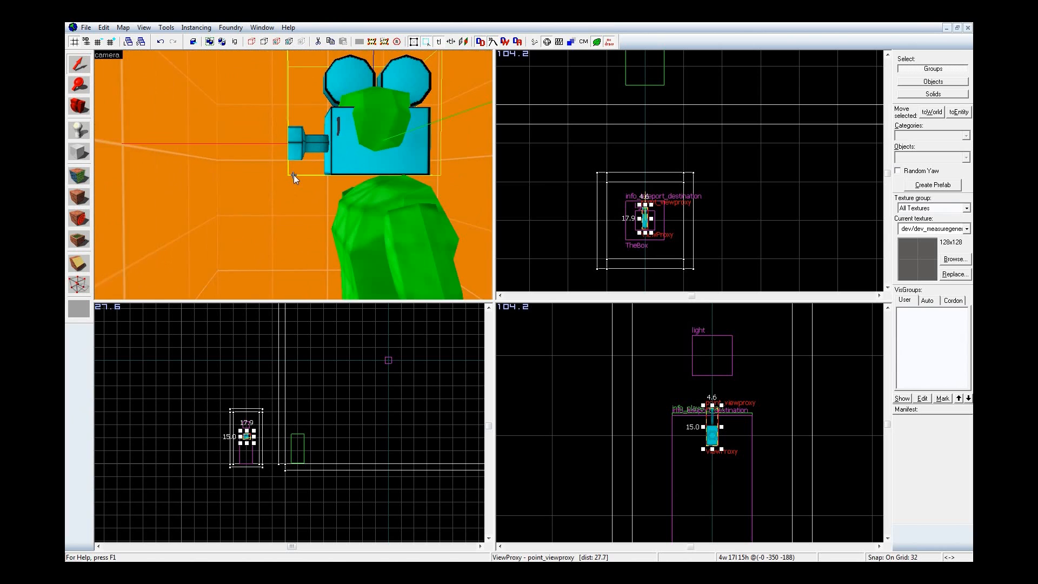
pyautogui.press('w')
pyautogui.press('s')
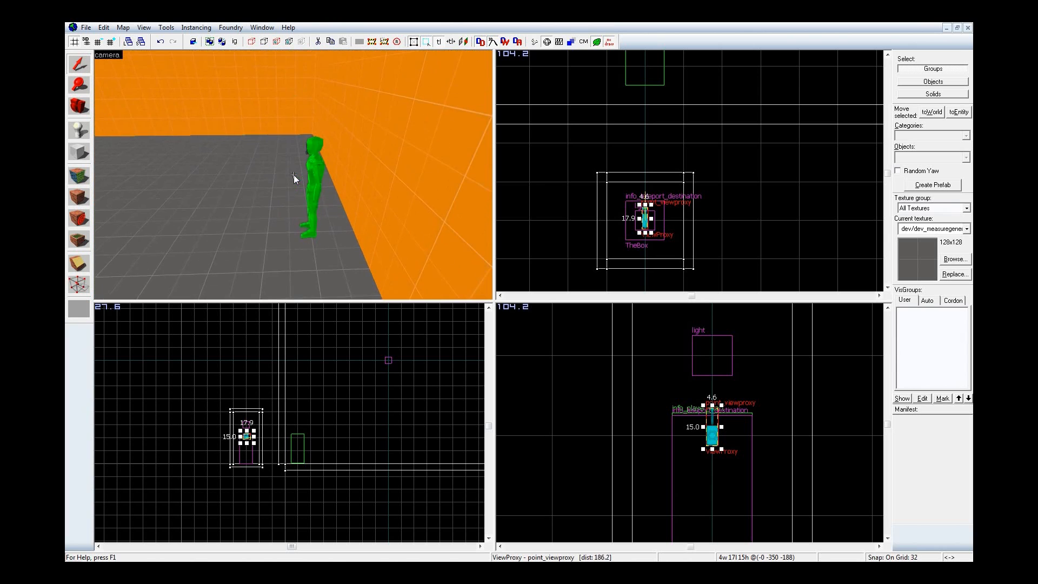
# Step: Place an info_target entity on the wall beside the player start at about head height
pyautogui.press('z')
pyautogui.hotkey('shift', 'e')
pyautogui.click(924, 157)
pyautogui.write('tag')
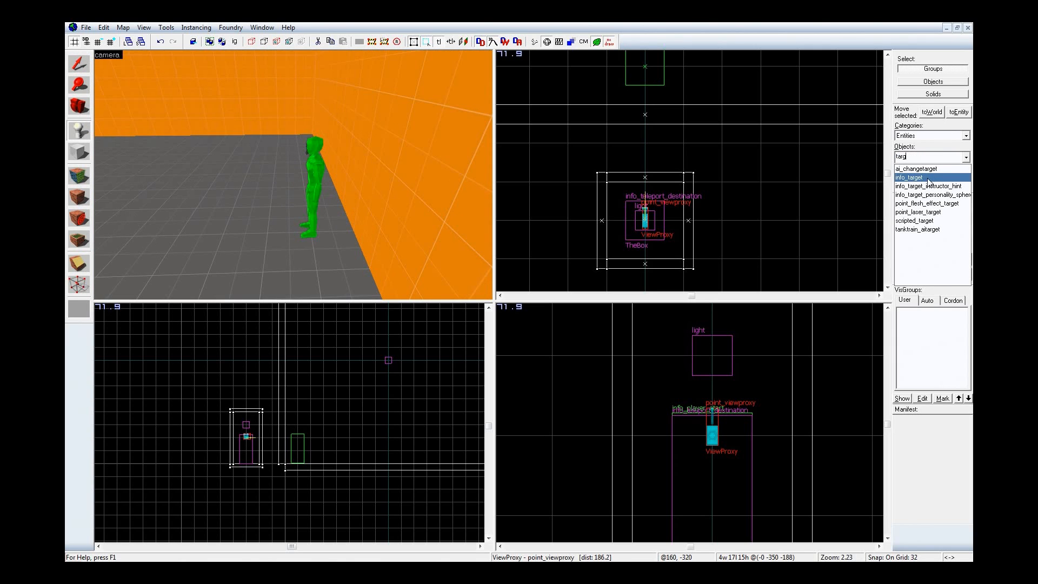
pyautogui.click(930, 182)
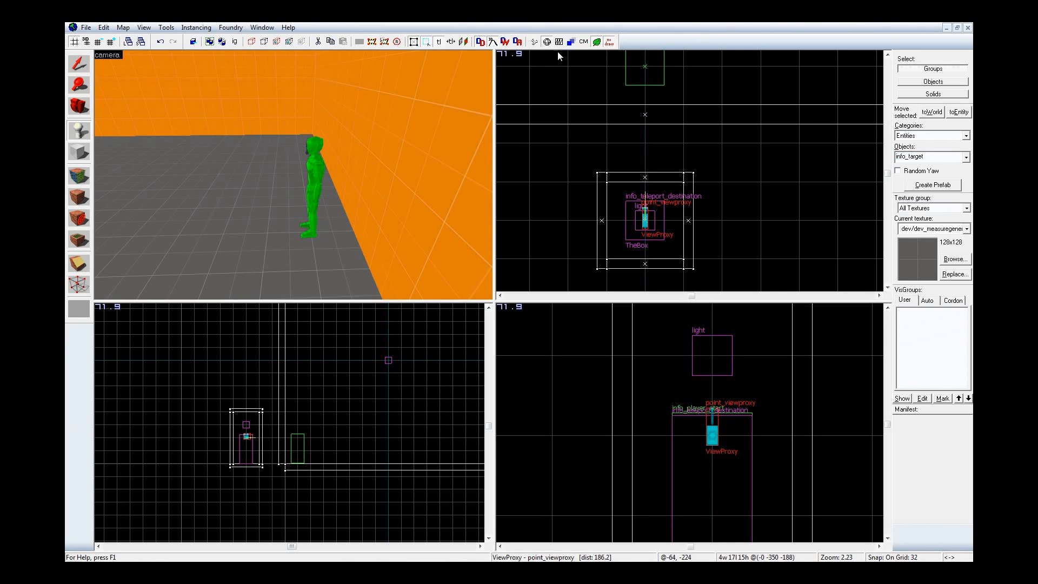
pyautogui.click(358, 142)
# Step: Centre the info_target on the player start and align its height with the ViewProxy at head level
pyautogui.scroll(-5, 690, 176)
pyautogui.scroll(7, 671, 129)
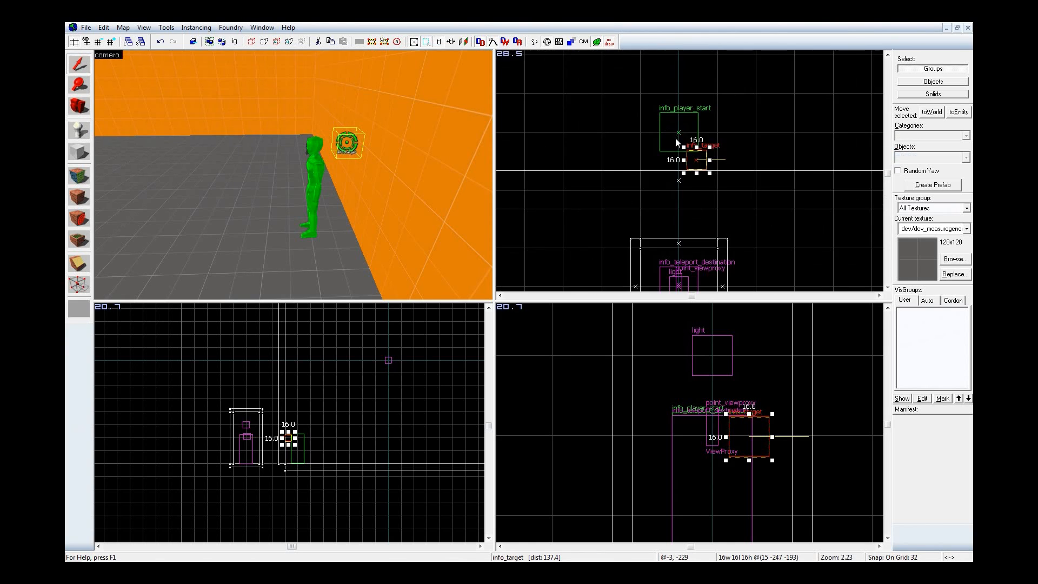
pyautogui.moveTo(703, 171); pyautogui.dragTo(683, 137)
pyautogui.press('z')
pyautogui.press('w')
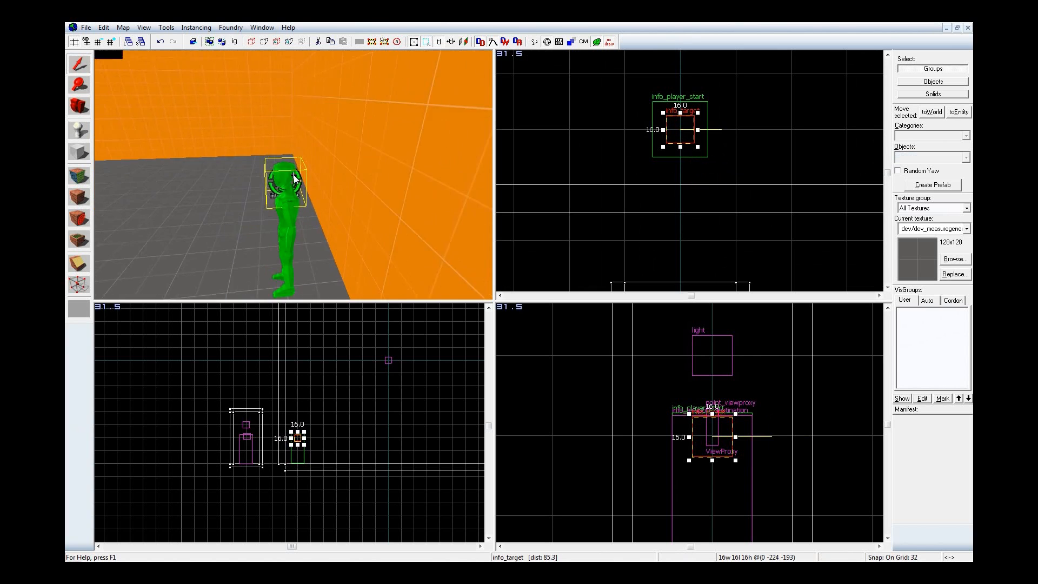
pyautogui.press('z')
pyautogui.scroll(3, 706, 441)
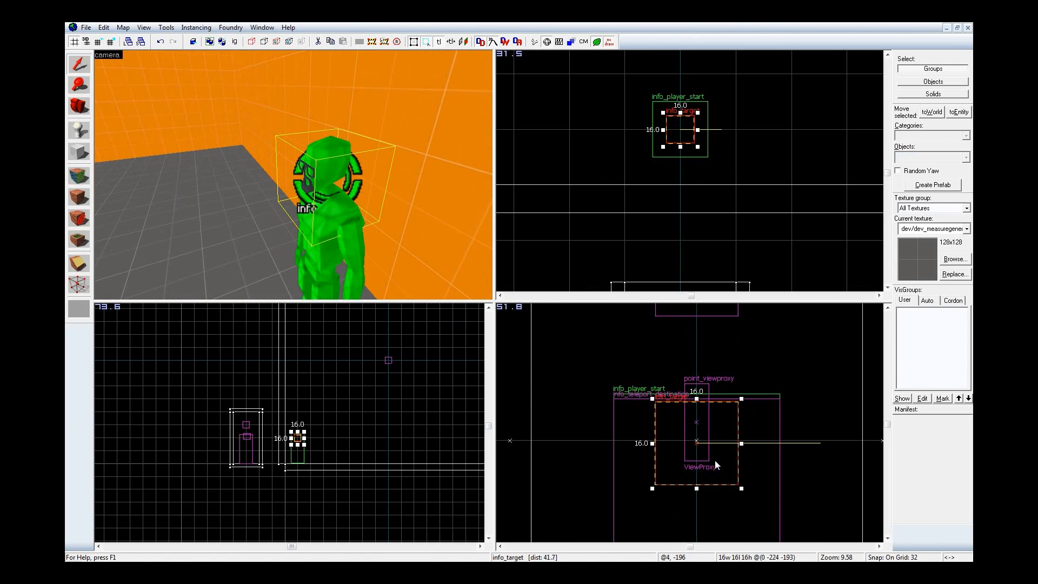
pyautogui.press('z')
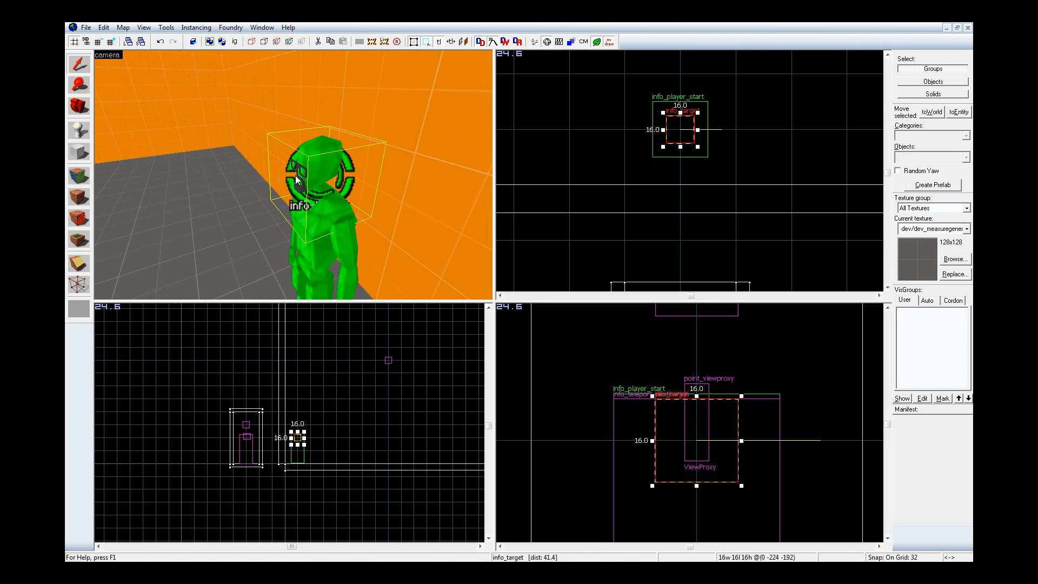
# Step: Move the info_target 64 units into the room, straight in front of the player start
pyautogui.scroll(-3, 734, 184)
pyautogui.moveTo(747, 189); pyautogui.dragTo(740, 255, button='middle')
pyautogui.scroll(-1, 741, 252)
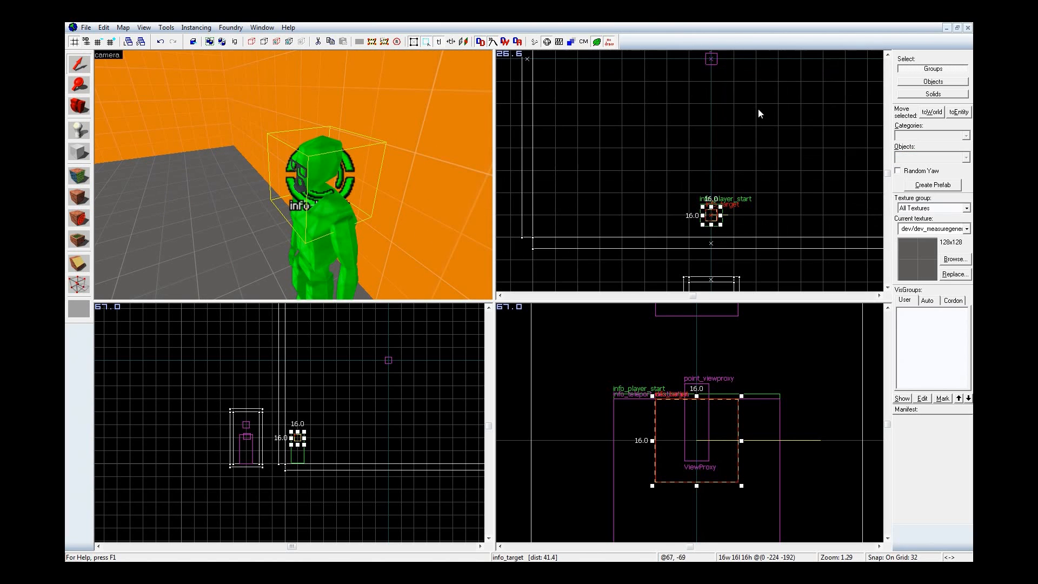
pyautogui.moveTo(714, 215); pyautogui.dragTo(717, 173)
pyautogui.scroll(-2, 720, 213)
pyautogui.press('z')
pyautogui.press('a')
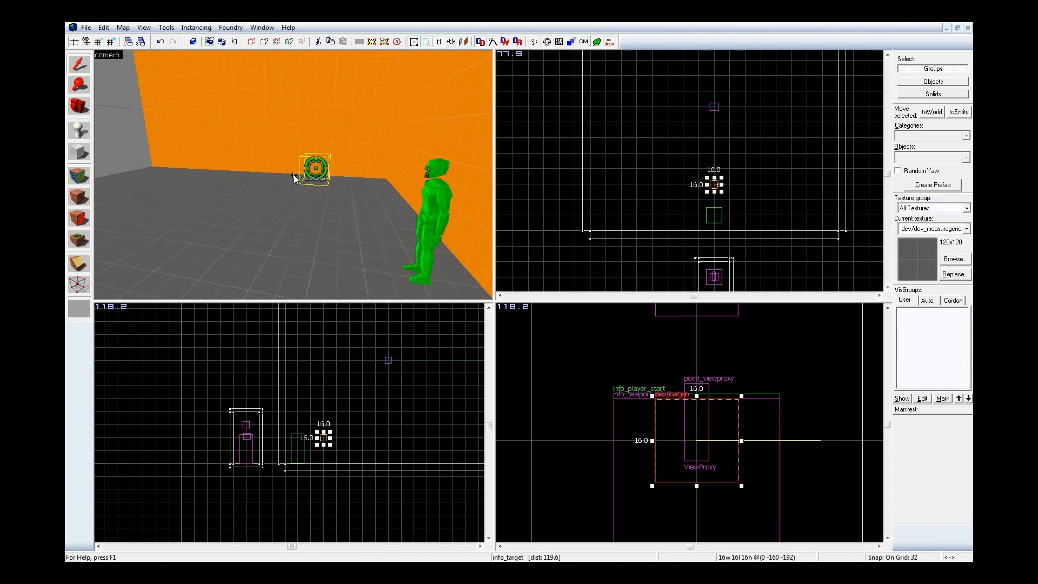
pyautogui.press('z')
pyautogui.scroll(6, 307, 447)
pyautogui.scroll(6, 357, 427)
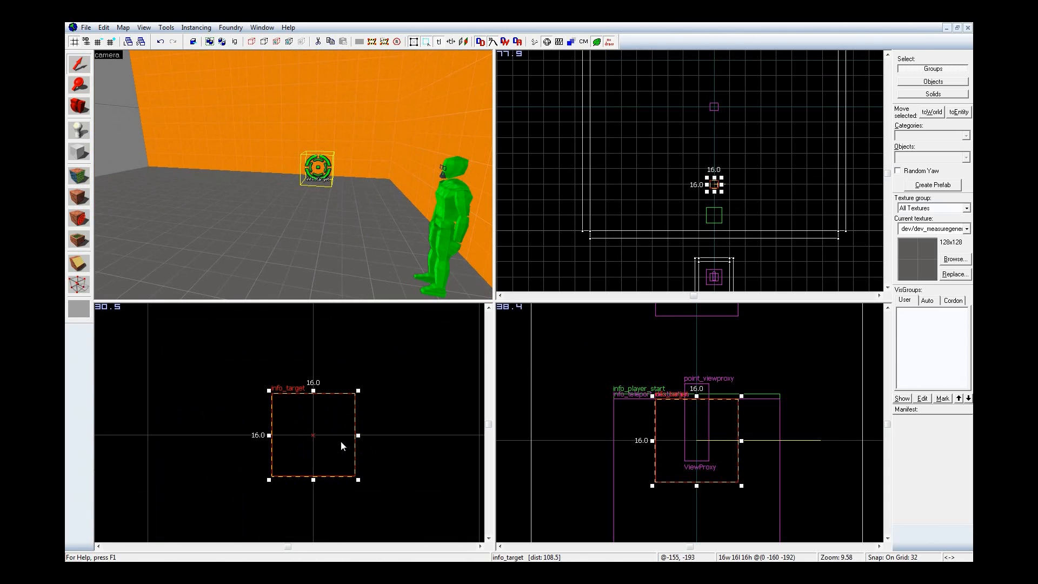
# Step: Name the info_target entity ViewTarget in its object properties
pyautogui.hotkey('alt', 'Return')
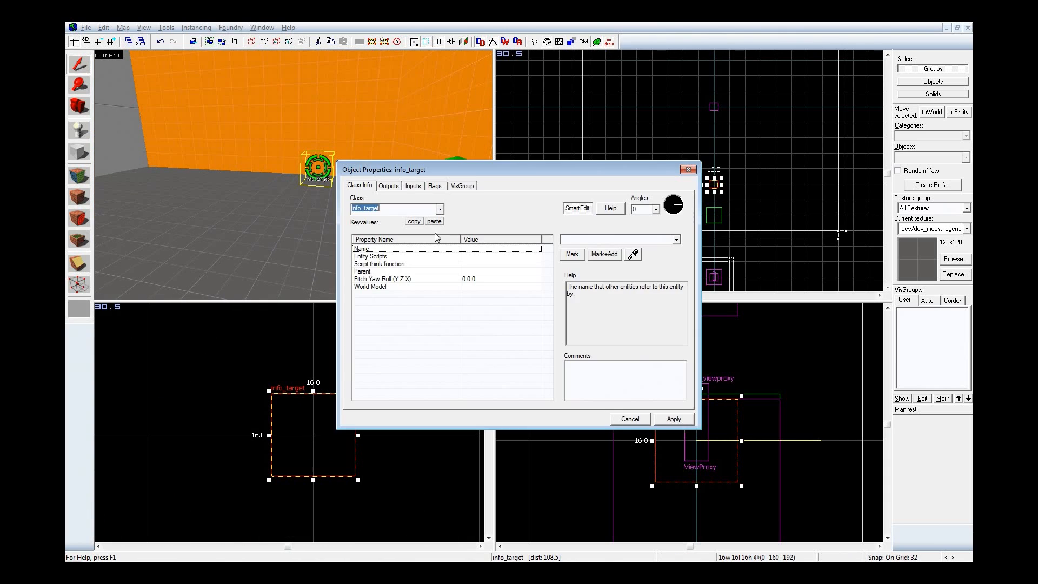
pyautogui.click(638, 240)
pyautogui.write('View')
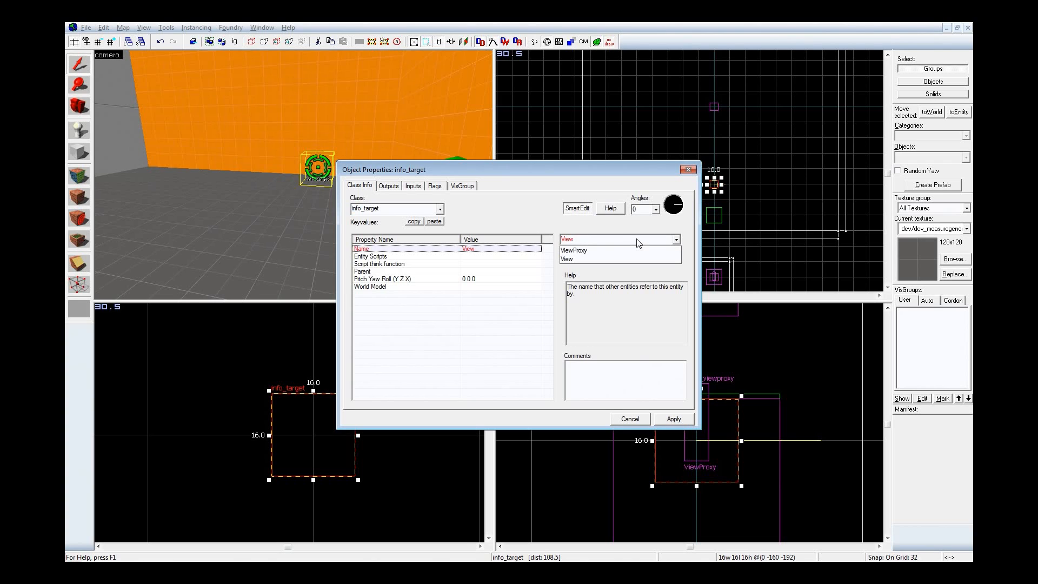
pyautogui.write('Target')
pyautogui.press('Return')
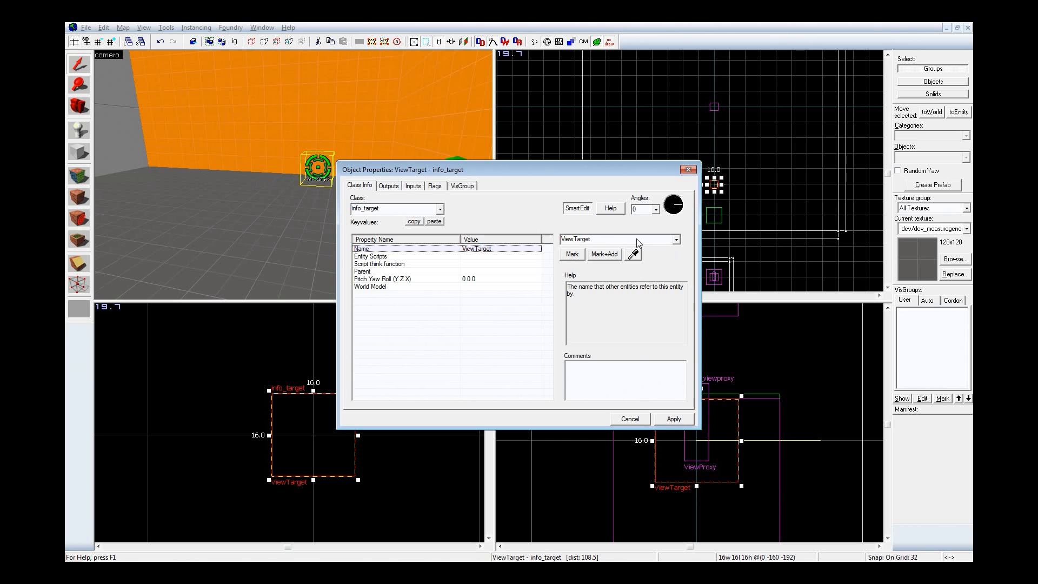
# Step: Set the ViewProxy's Proxy Entity to ViewTarget by picking the info_target in the 3D view, and apply the change
pyautogui.press('z')
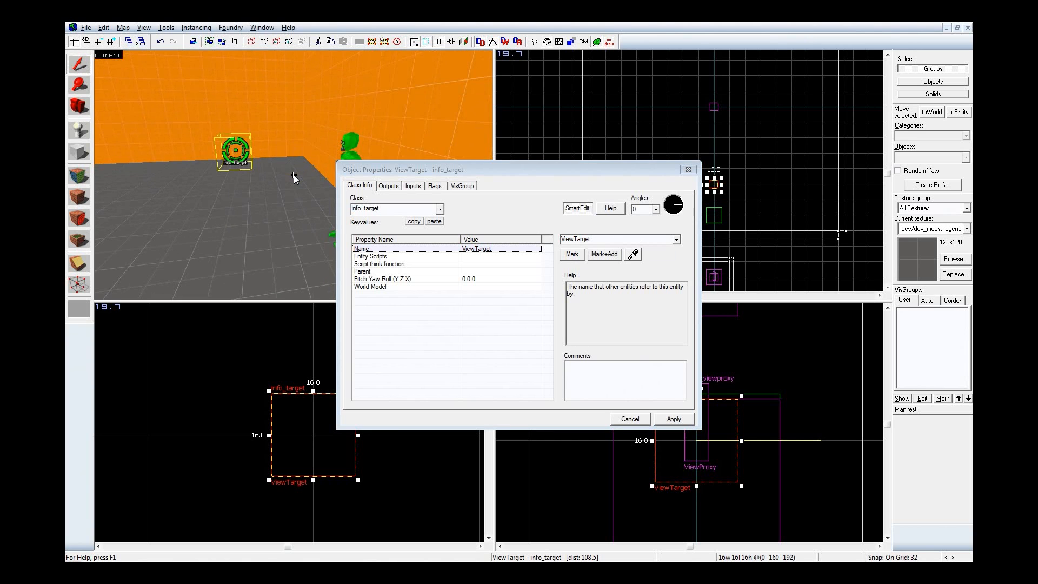
pyautogui.press('s')
pyautogui.press('w')
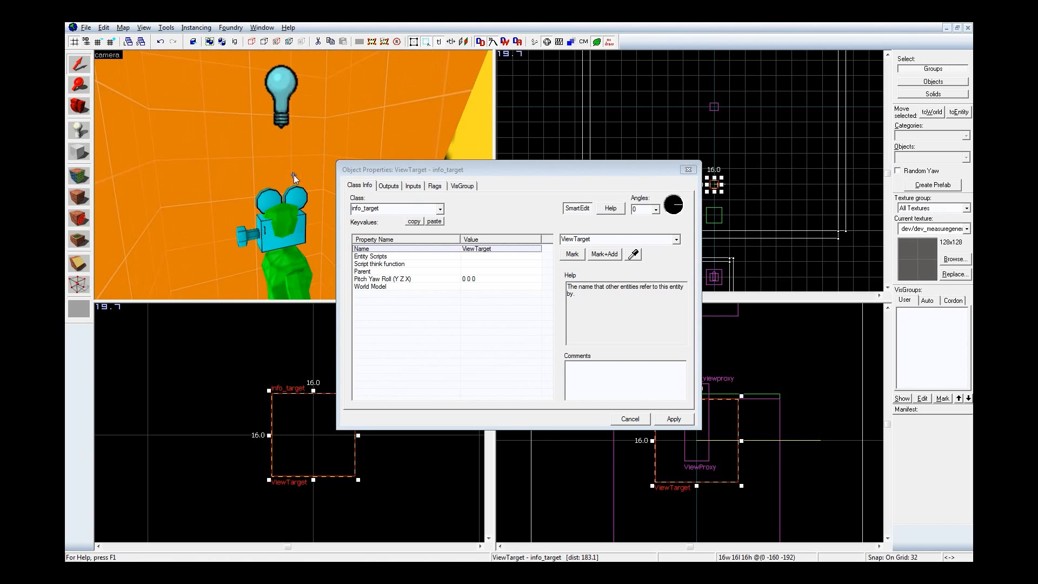
pyautogui.press('z')
pyautogui.click(270, 199)
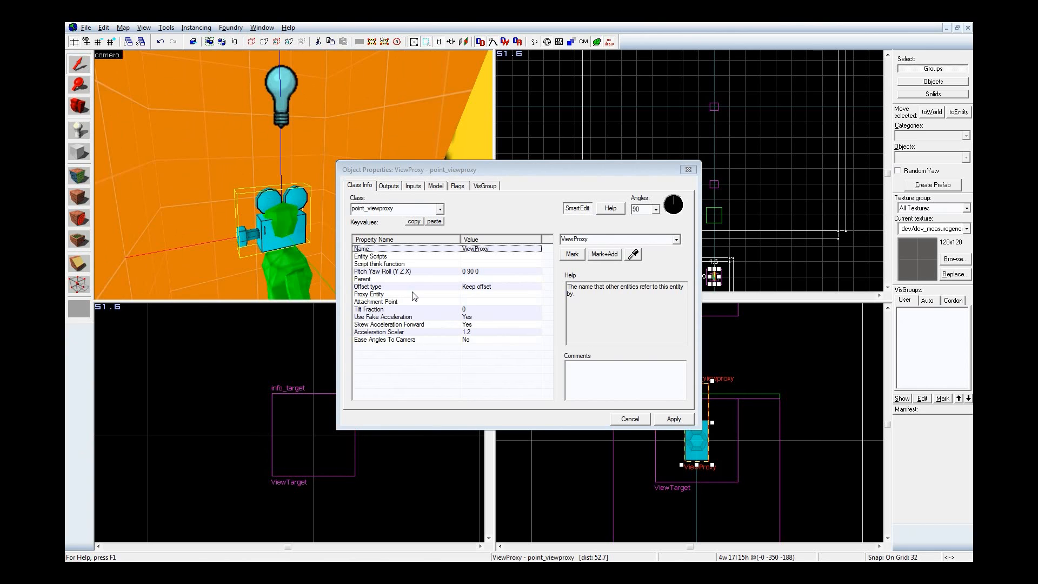
pyautogui.click(484, 295)
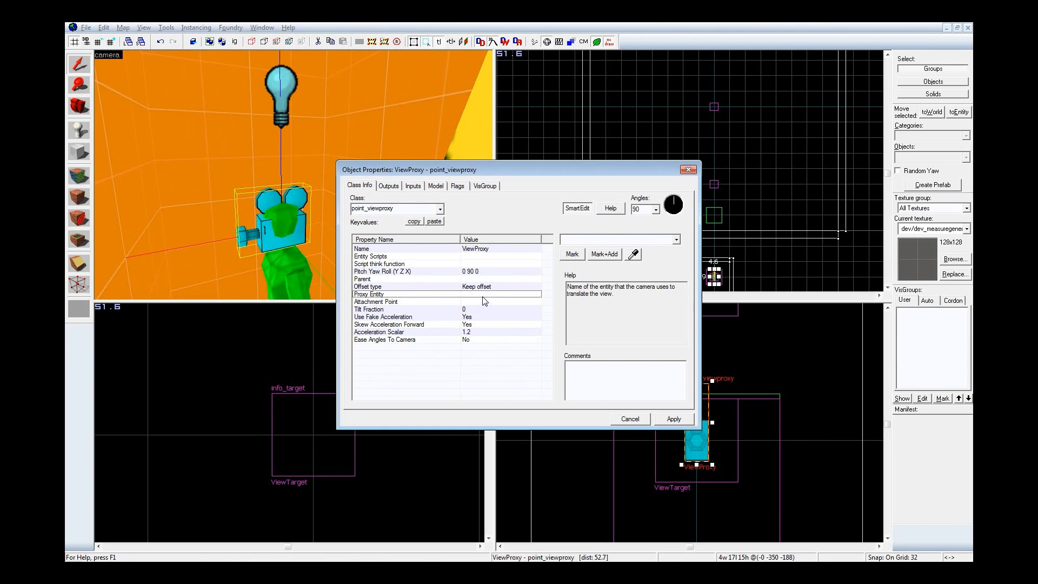
pyautogui.click(634, 257)
pyautogui.press('z')
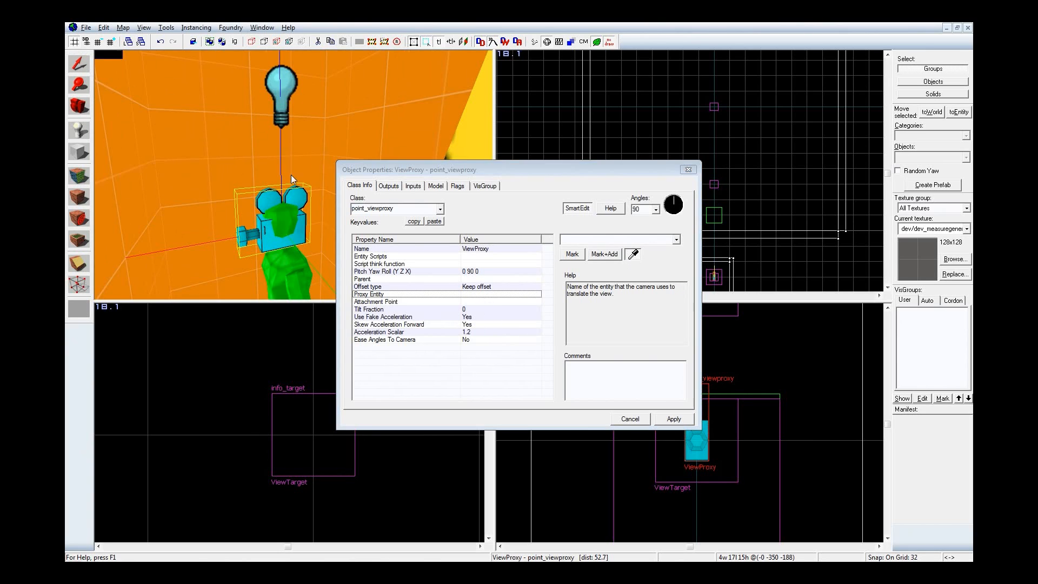
pyautogui.press('w')
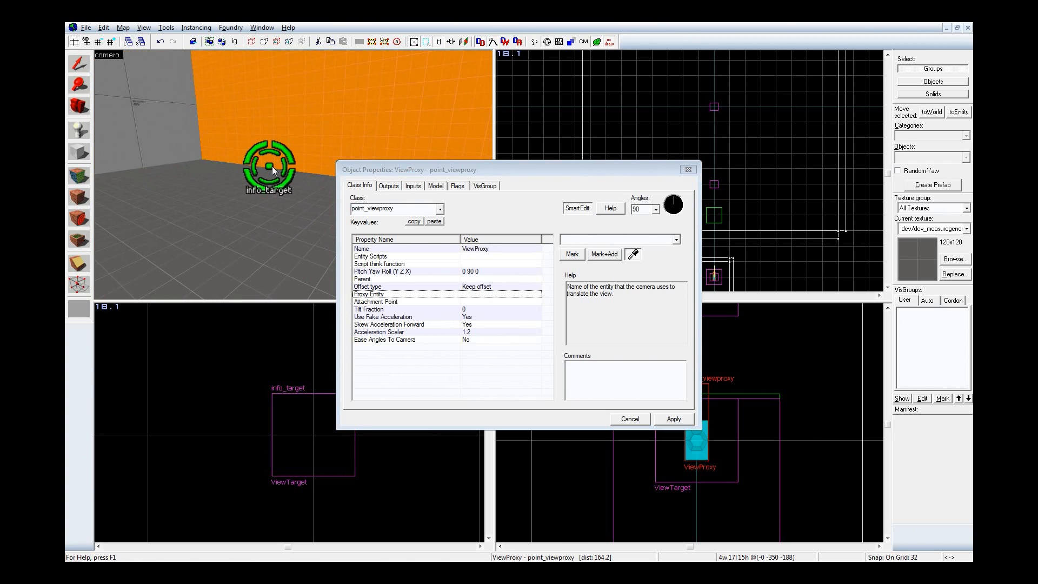
pyautogui.click(272, 167)
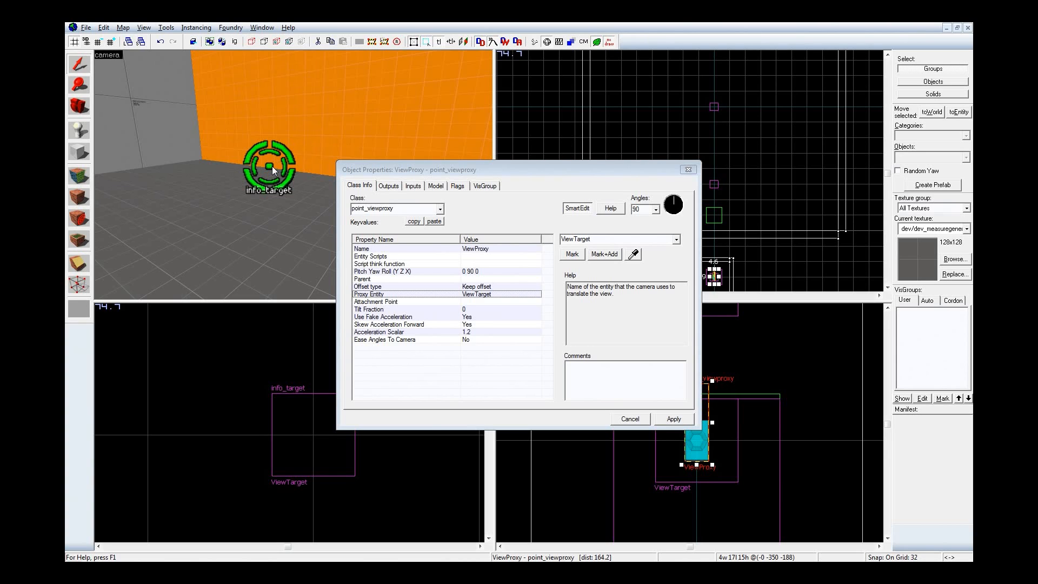
pyautogui.click(669, 419)
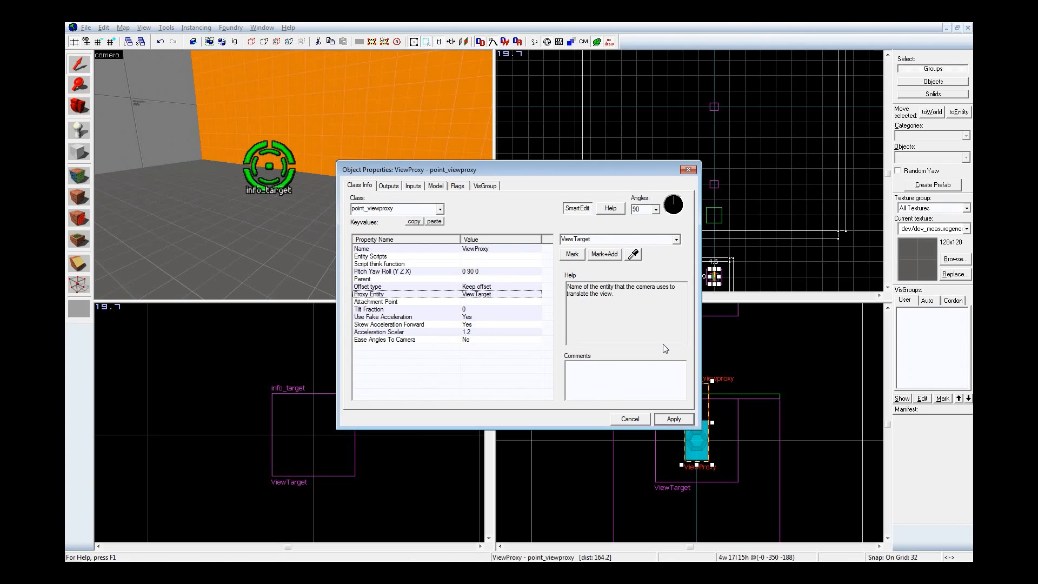
# Step: Reselect ViewTarget from the named entities as the ViewProxy's Proxy Entity, close the object properties and clear the selection
pyautogui.click(677, 240)
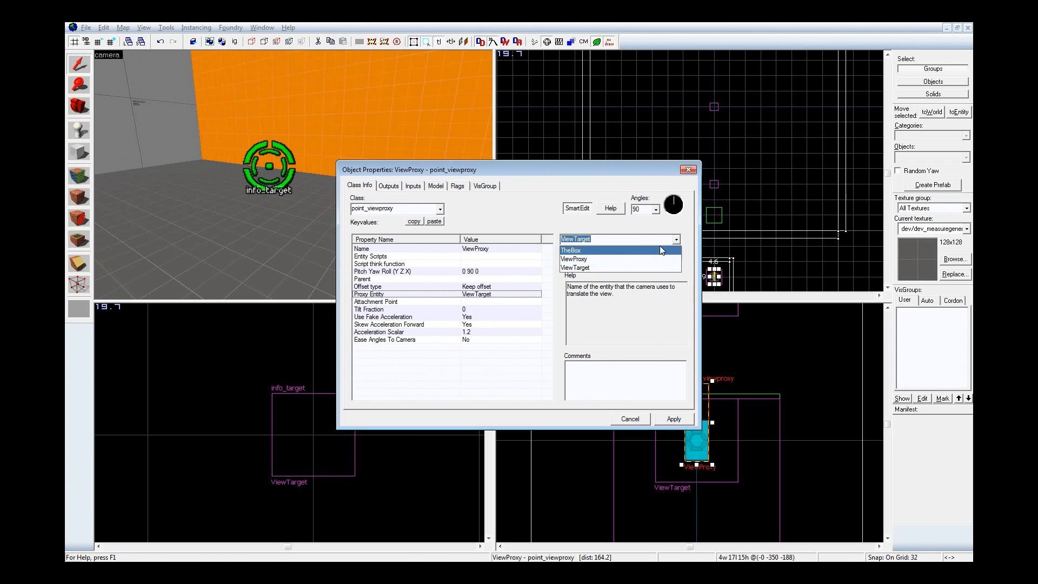
pyautogui.click(658, 267)
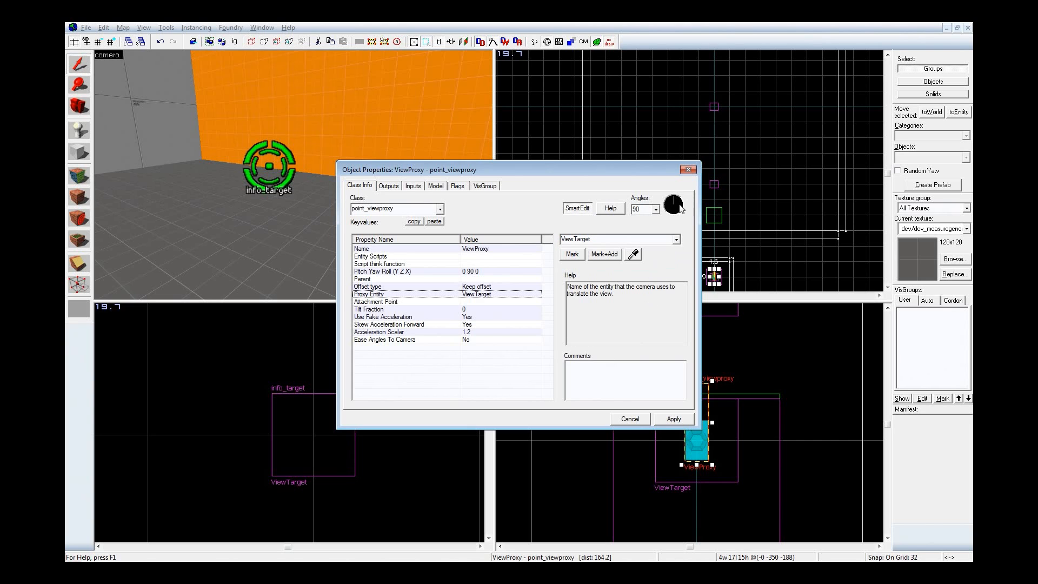
pyautogui.click(689, 170)
pyautogui.press('Escape')
pyautogui.press('z')
pyautogui.press('s')
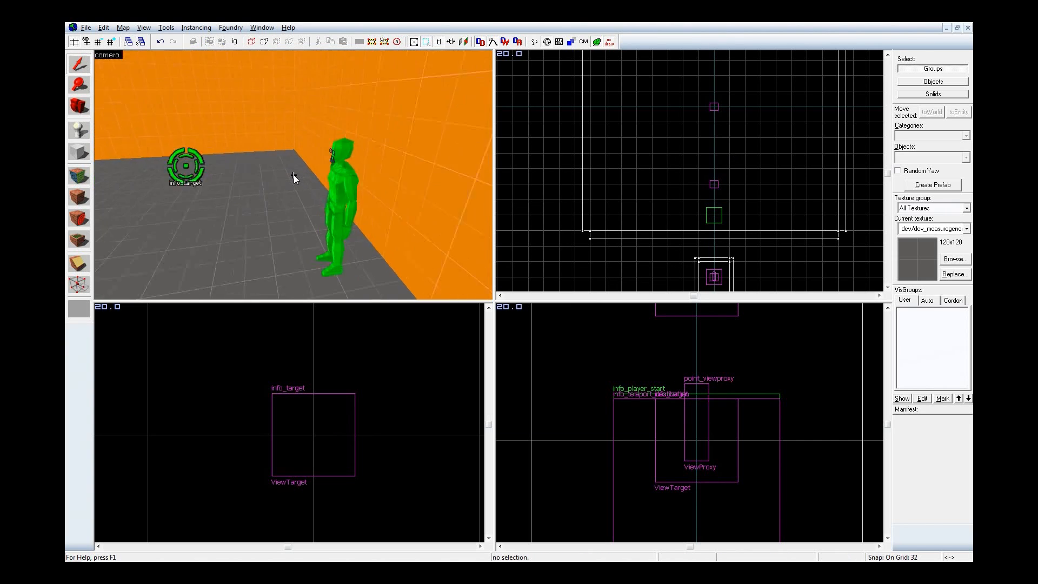
pyautogui.press('w')
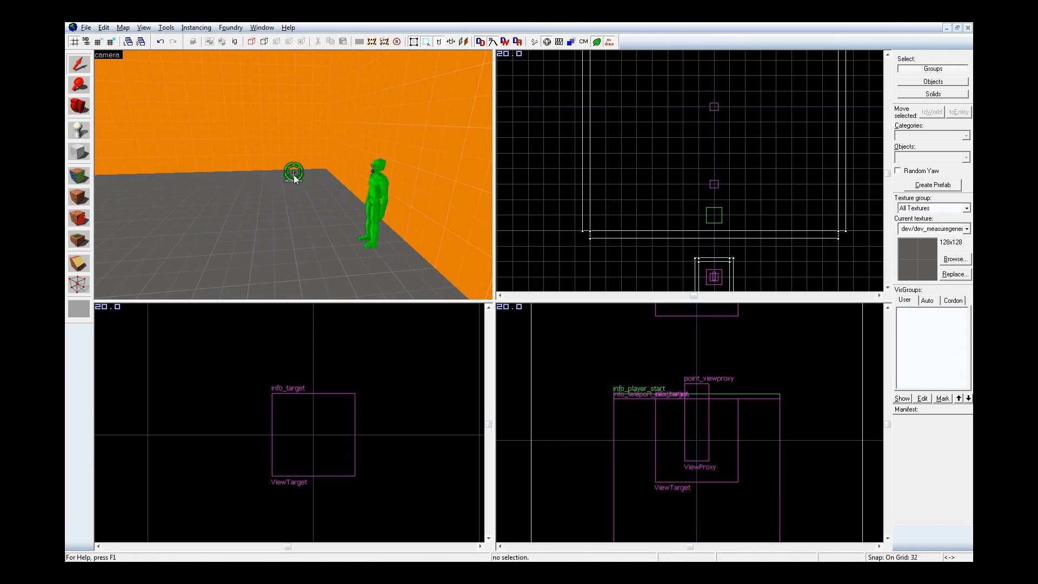
pyautogui.press('d')
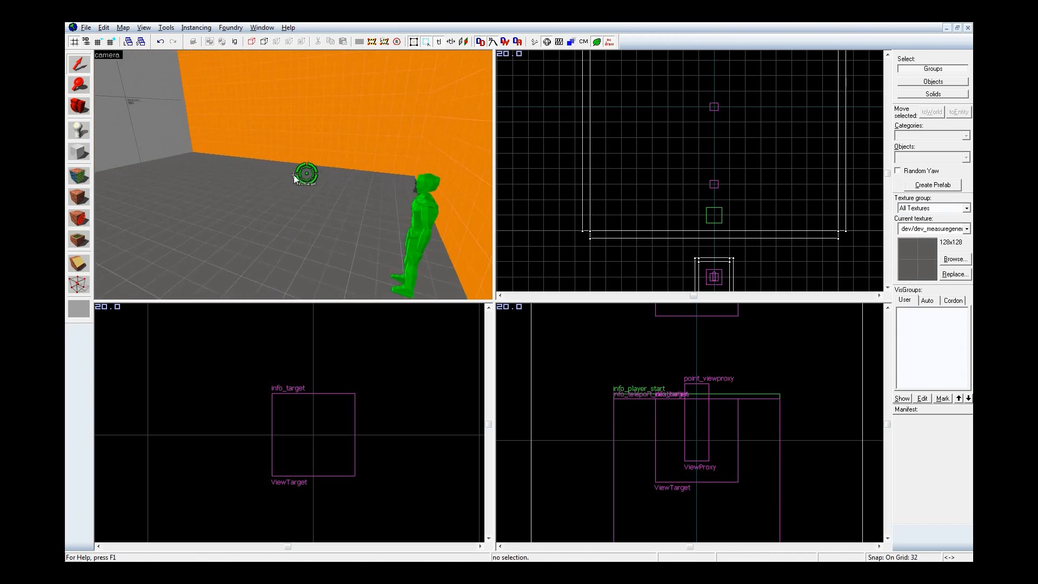
pyautogui.hotkey('shift', 'e')
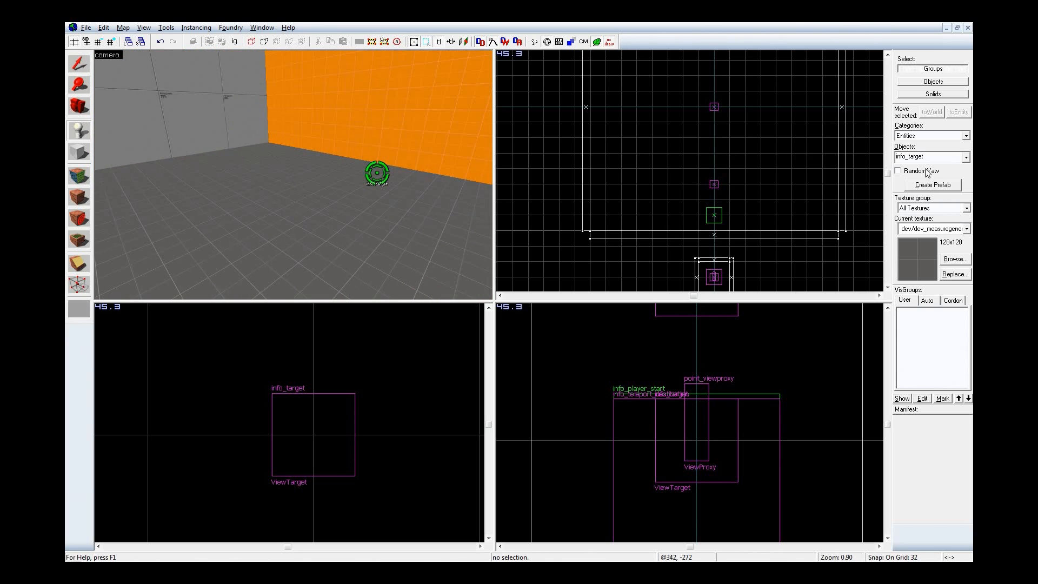
pyautogui.click(926, 161)
# Step: Choose tools/toolsnodraw as the current texture, filtering the texture browser by nodraw
pyautogui.hotkey('shift', 'a')
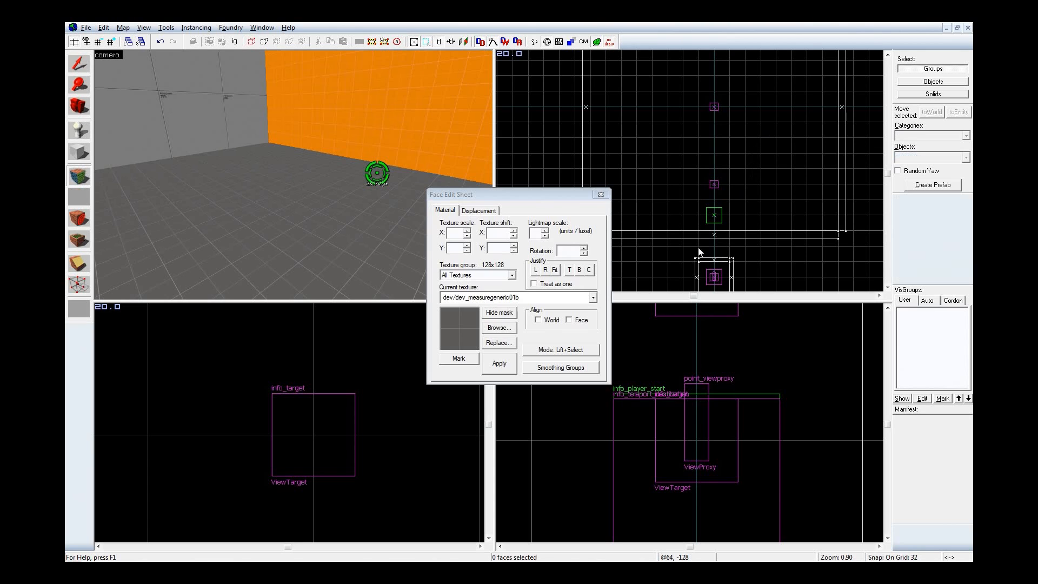
pyautogui.click(498, 330)
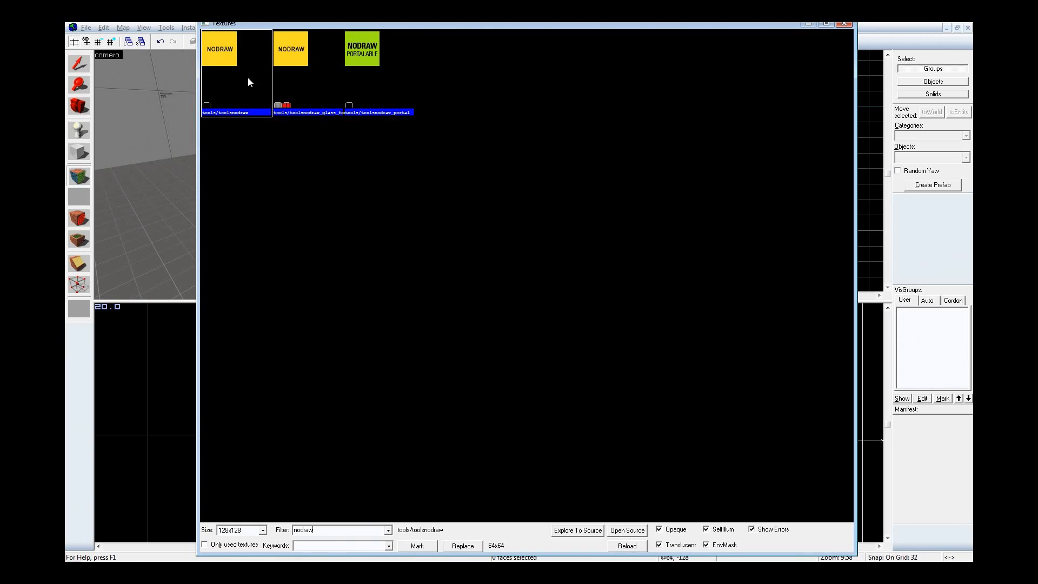
pyautogui.doubleClick(248, 79)
# Step: Outline a 16 by 16 by 16 unit block exactly around the ViewTarget info_target, with the grid snap reduced to 8
pyautogui.hotkey('shift', 's')
pyautogui.click(378, 174)
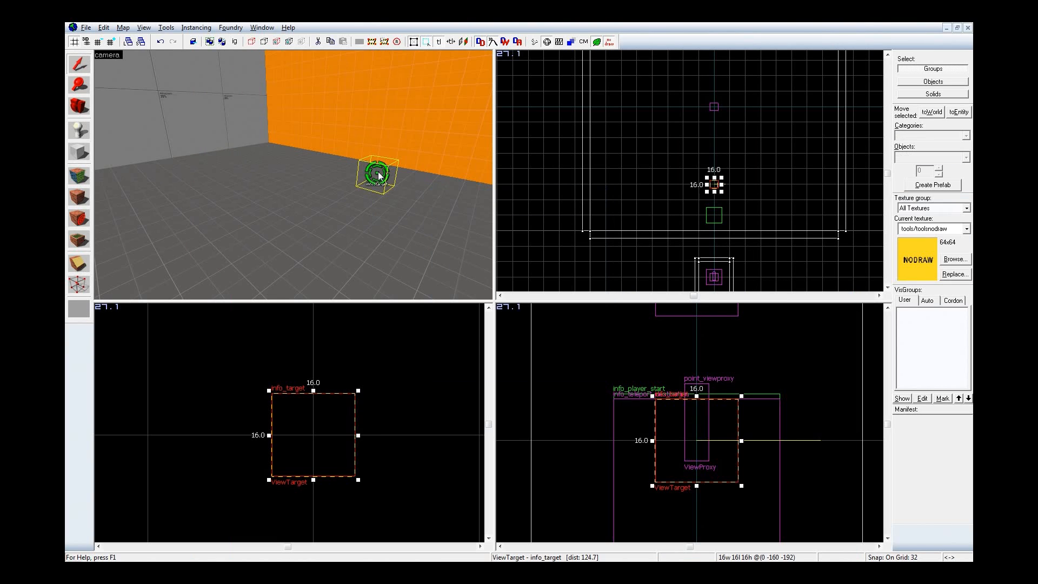
pyautogui.scroll(3, 707, 201)
pyautogui.press('Escape')
pyautogui.hotkey('shift', 'b')
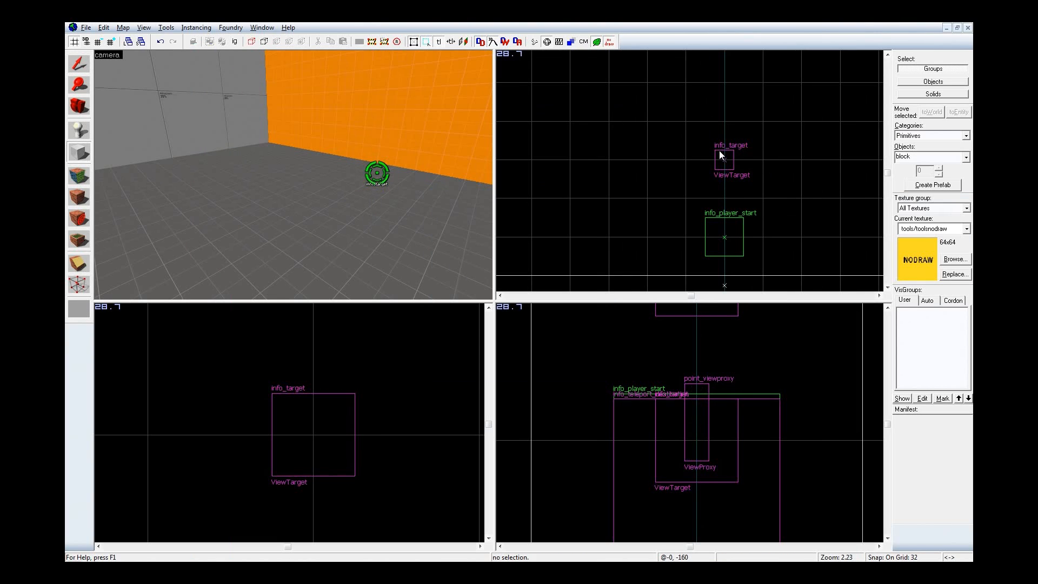
pyautogui.moveTo(722, 157); pyautogui.dragTo(766, 202)
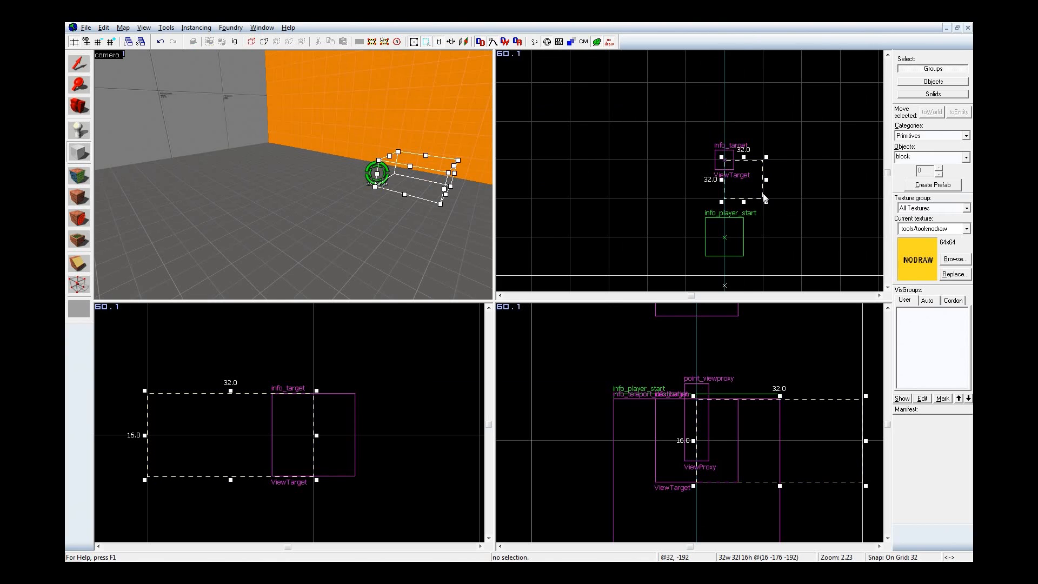
pyautogui.press('[')
pyautogui.scroll(2, 765, 199)
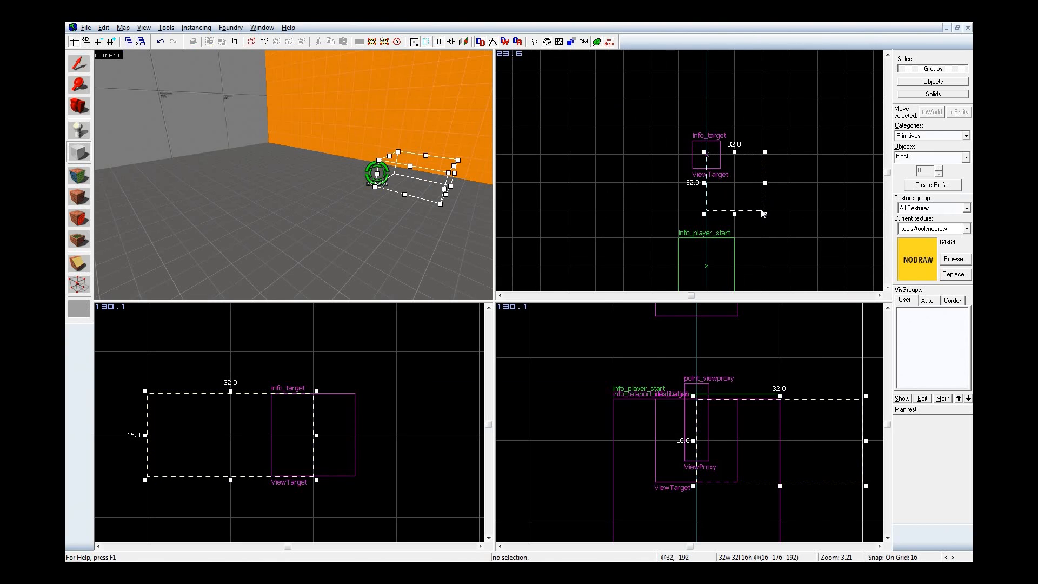
pyautogui.press('[')
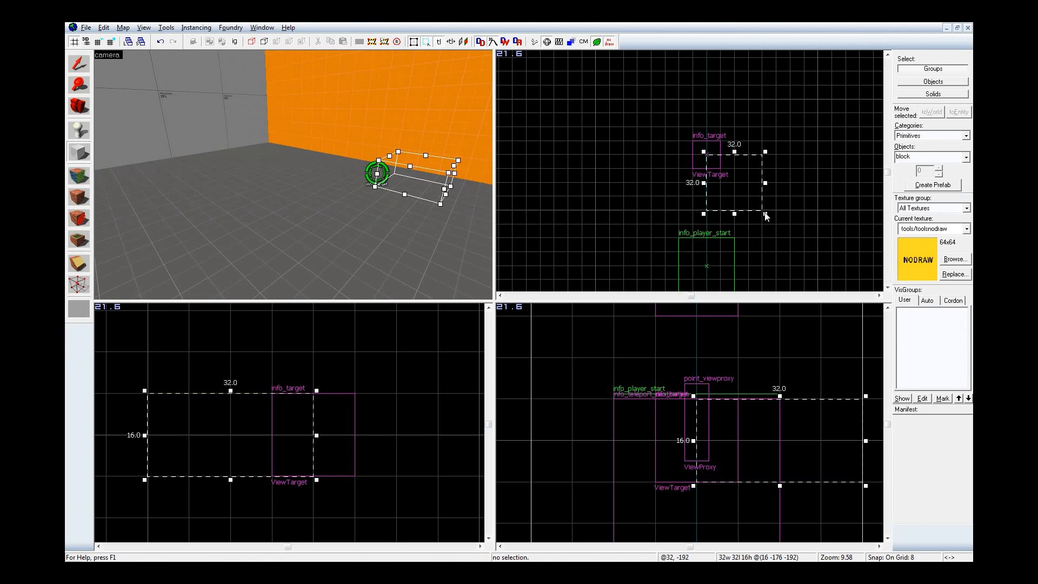
pyautogui.moveTo(765, 214); pyautogui.dragTo(720, 168)
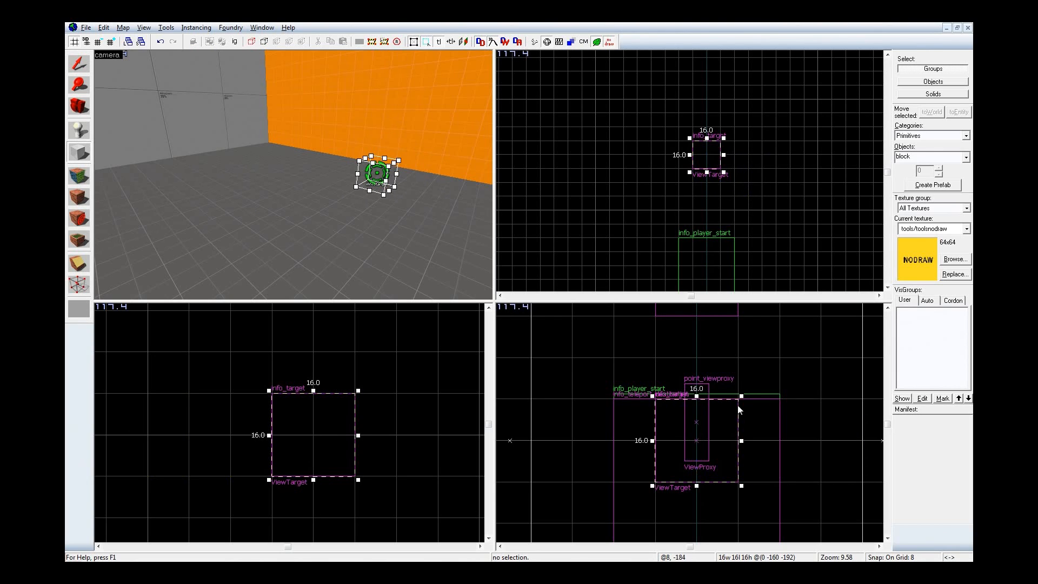
# Step: Raise the 16-unit block outline 72 units straight above ViewTarget and create the nodraw block there
pyautogui.scroll(-6, 715, 467)
pyautogui.moveTo(715, 464); pyautogui.dragTo(714, 349)
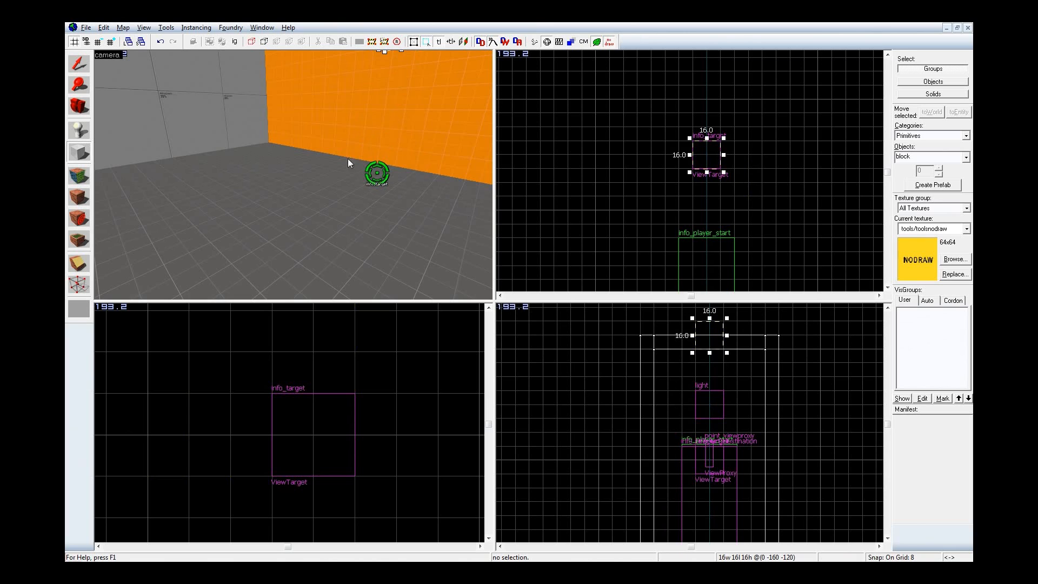
pyautogui.press('z')
pyautogui.press('w')
pyautogui.press('s')
pyautogui.scroll(2, 728, 147)
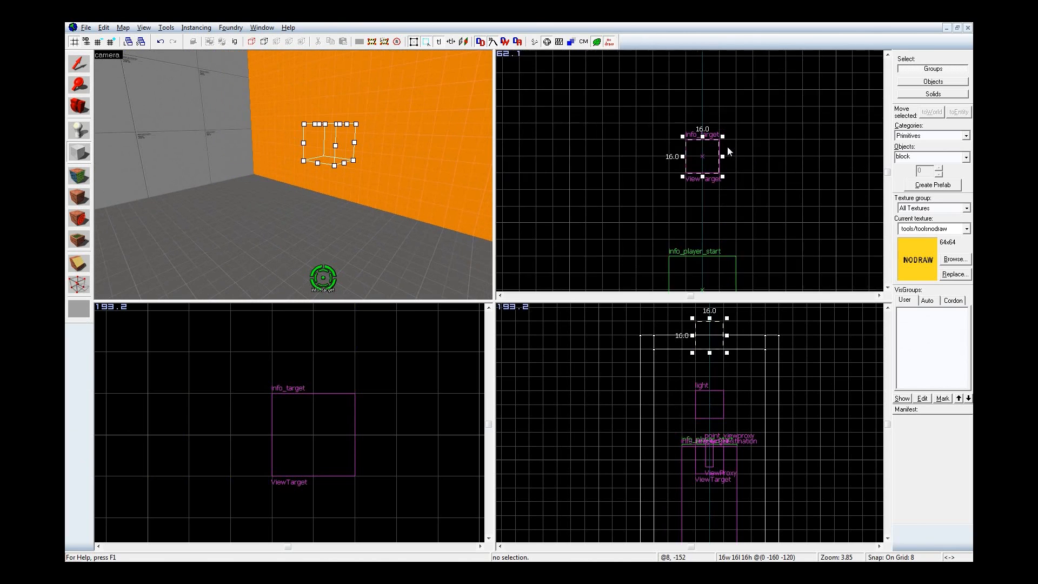
pyautogui.press('Return')
# Step: Tie the nodraw block to an entity and apply the class func_train
pyautogui.hotkey('ctrl', 't')
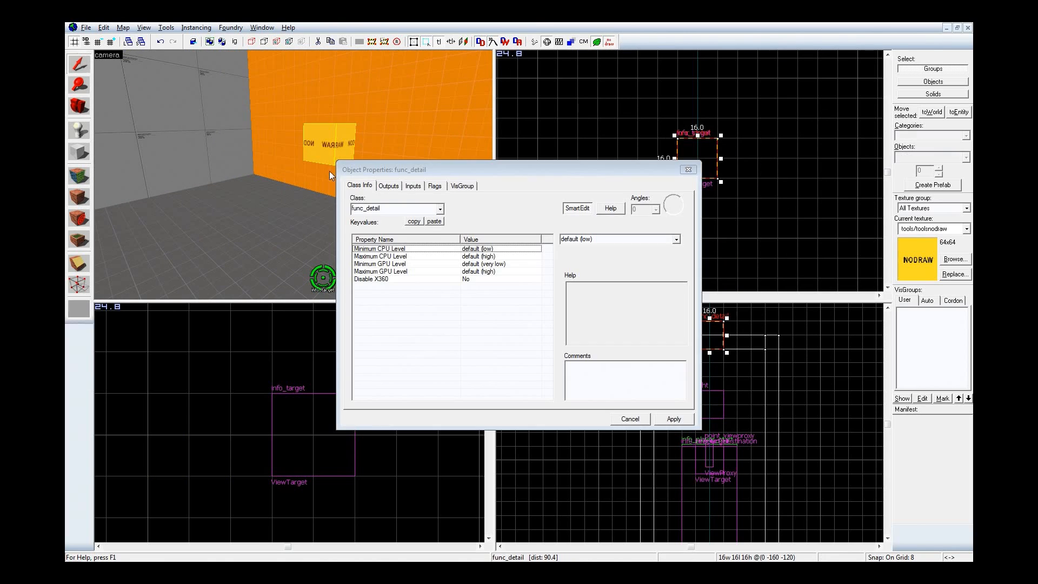
pyautogui.click(402, 209)
pyautogui.write('train')
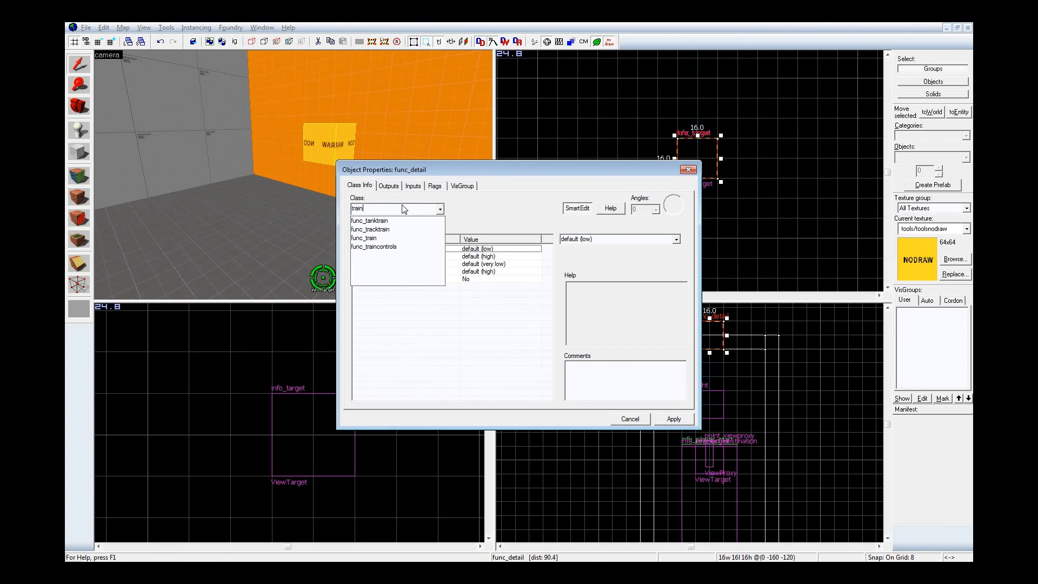
pyautogui.click(408, 238)
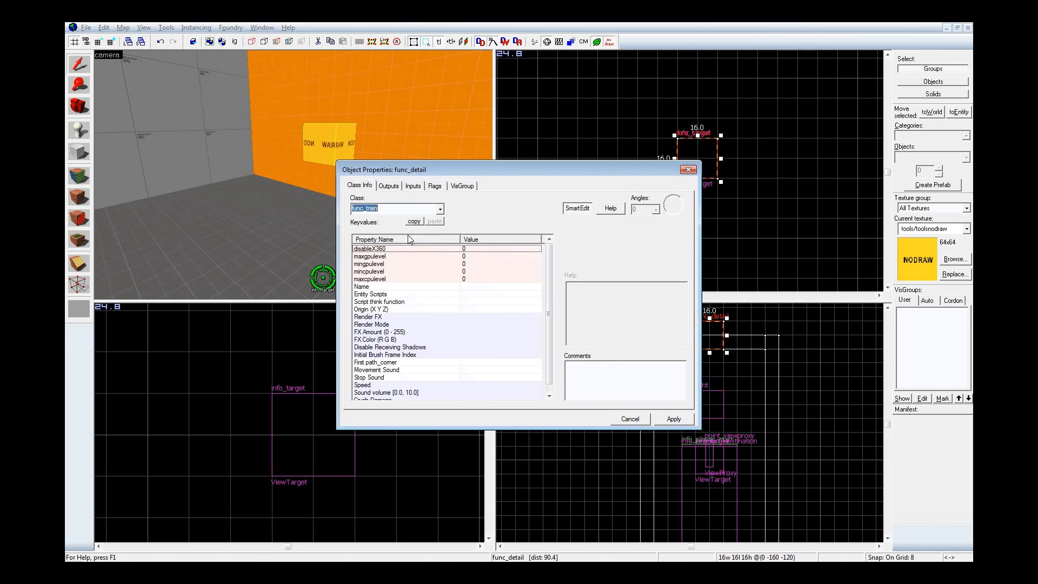
pyautogui.click(688, 423)
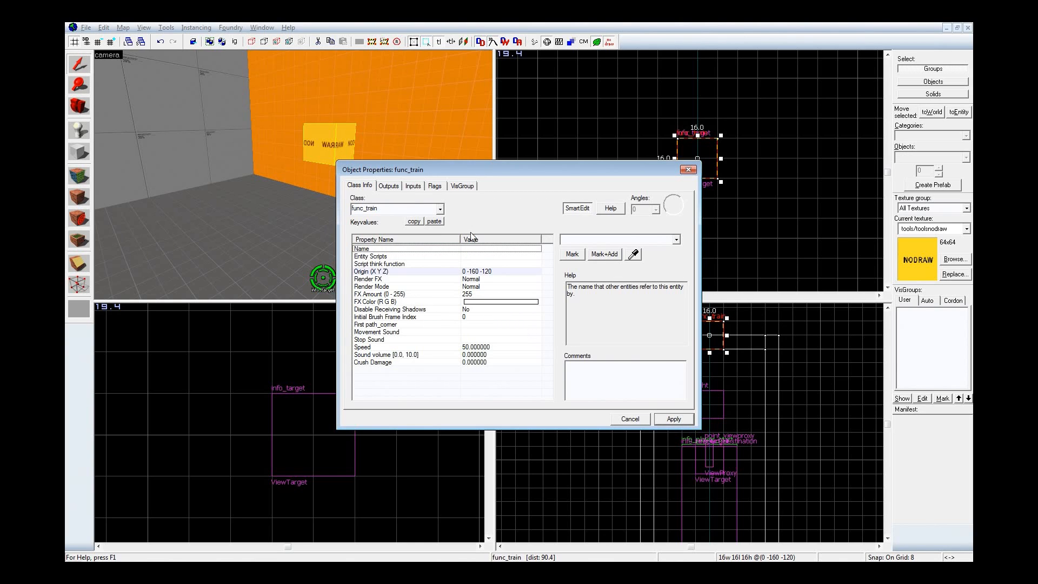
# Step: Change the block entity's class to func_tracktrain and apply it
pyautogui.click(440, 209)
pyautogui.scroll(1, 417, 239)
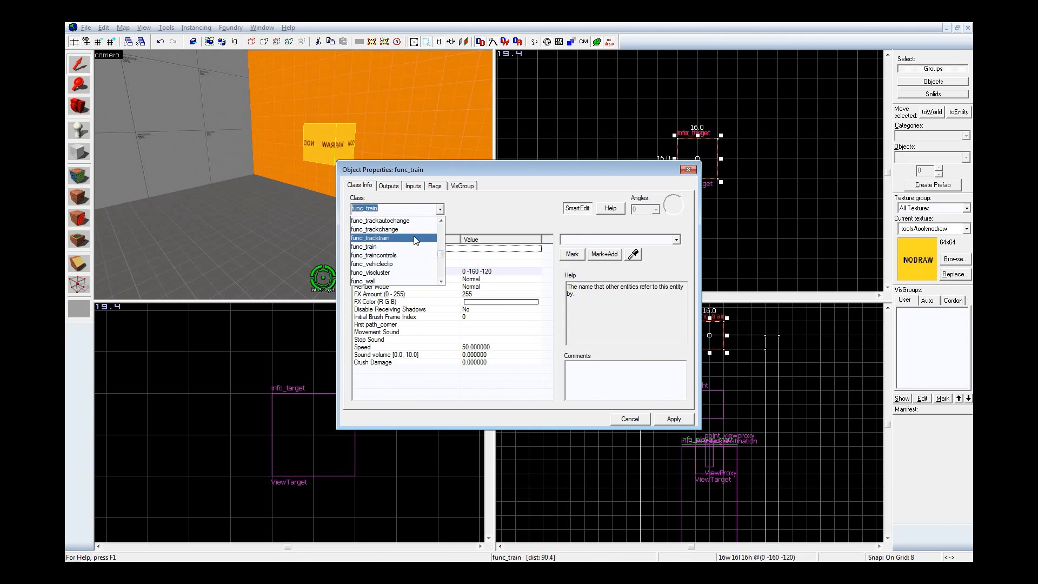
pyautogui.click(415, 238)
pyautogui.click(673, 420)
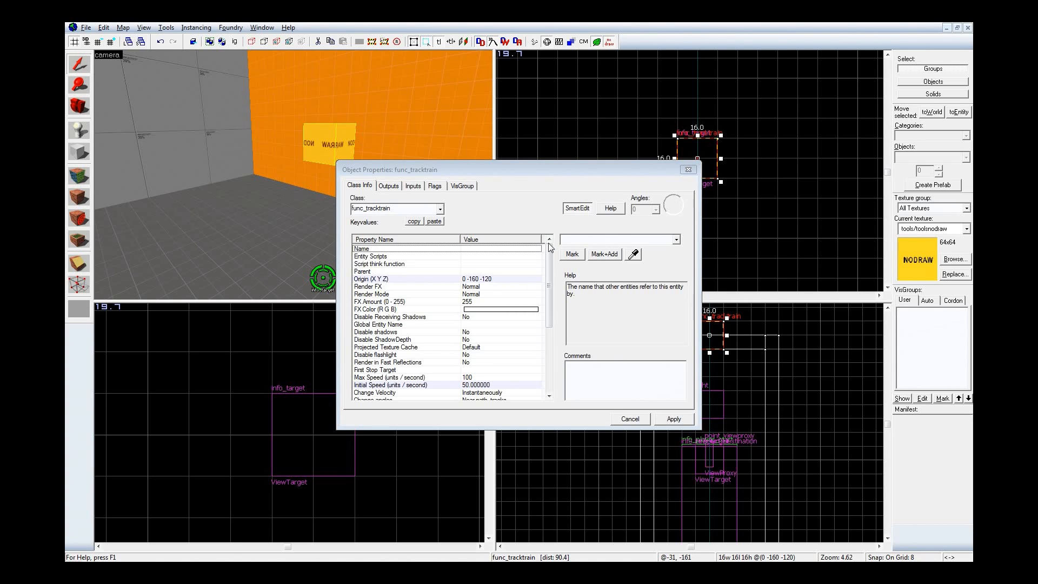
# Step: Name the func_tracktrain entity Train, consult its entity help about path_track entities, and apply the name
pyautogui.click(621, 241)
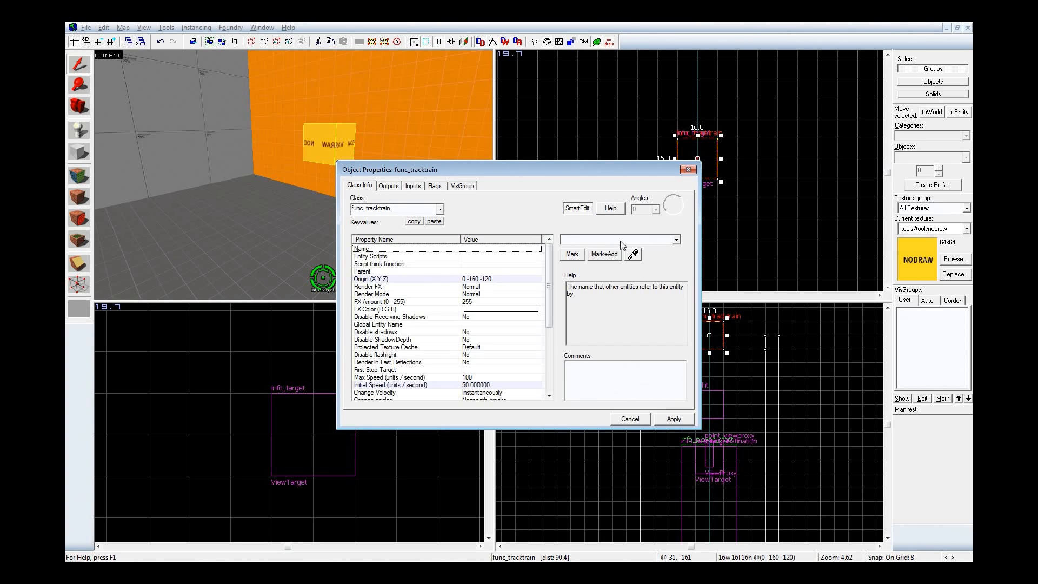
pyautogui.write('Train')
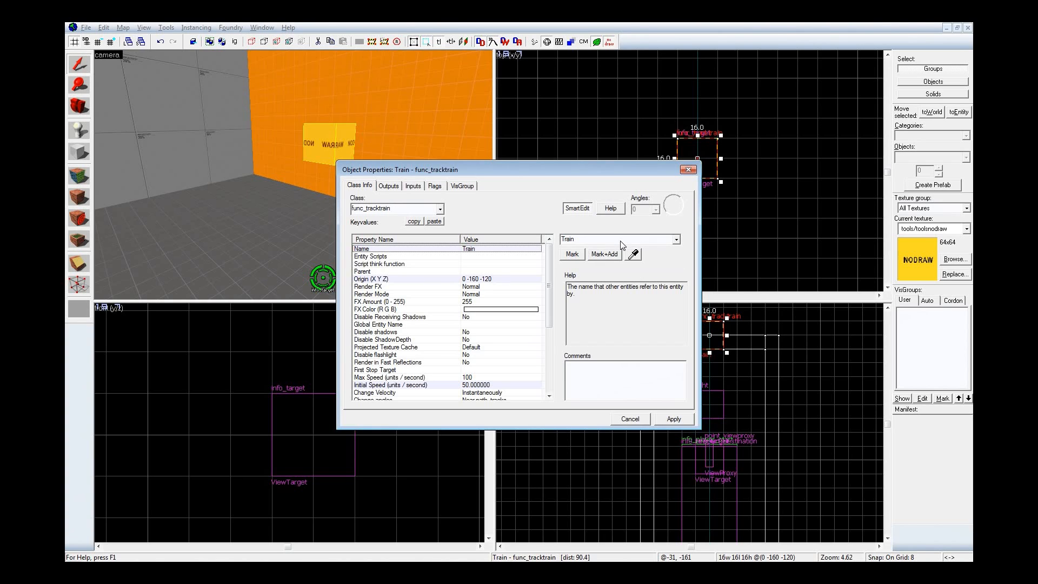
pyautogui.click(611, 208)
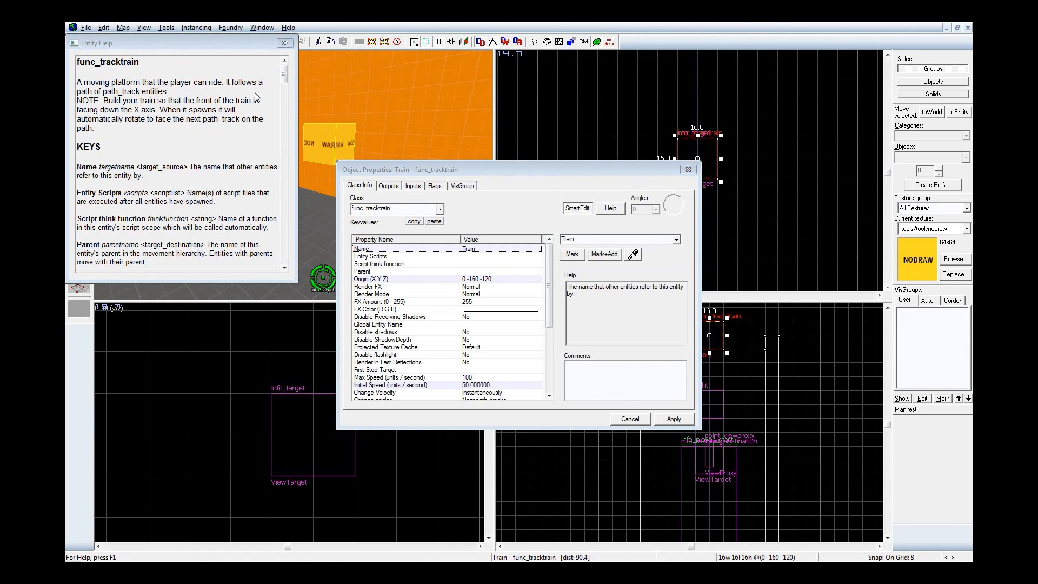
pyautogui.click(130, 98)
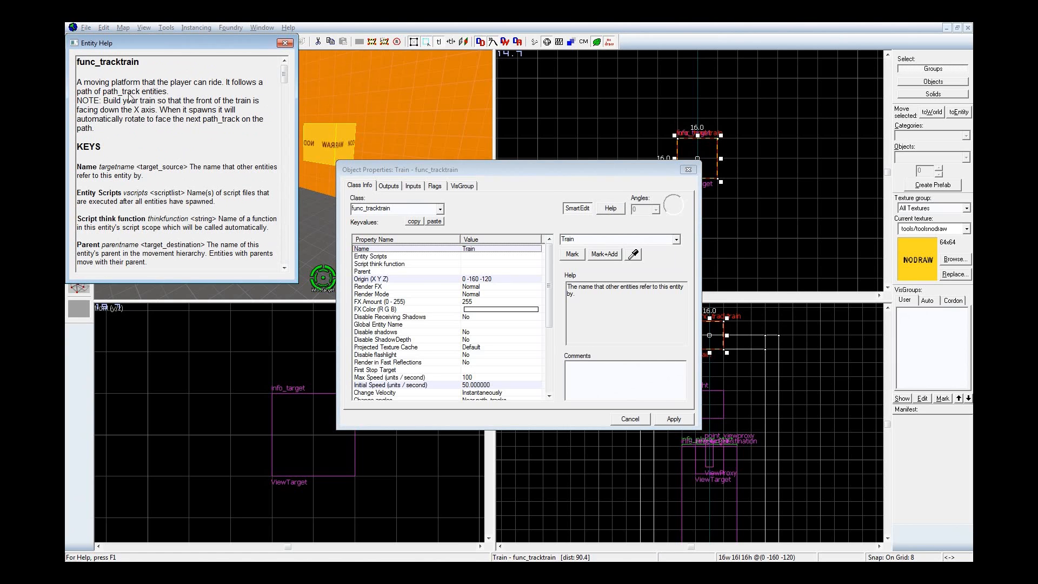
pyautogui.moveTo(102, 93); pyautogui.dragTo(141, 93)
pyautogui.click(292, 47)
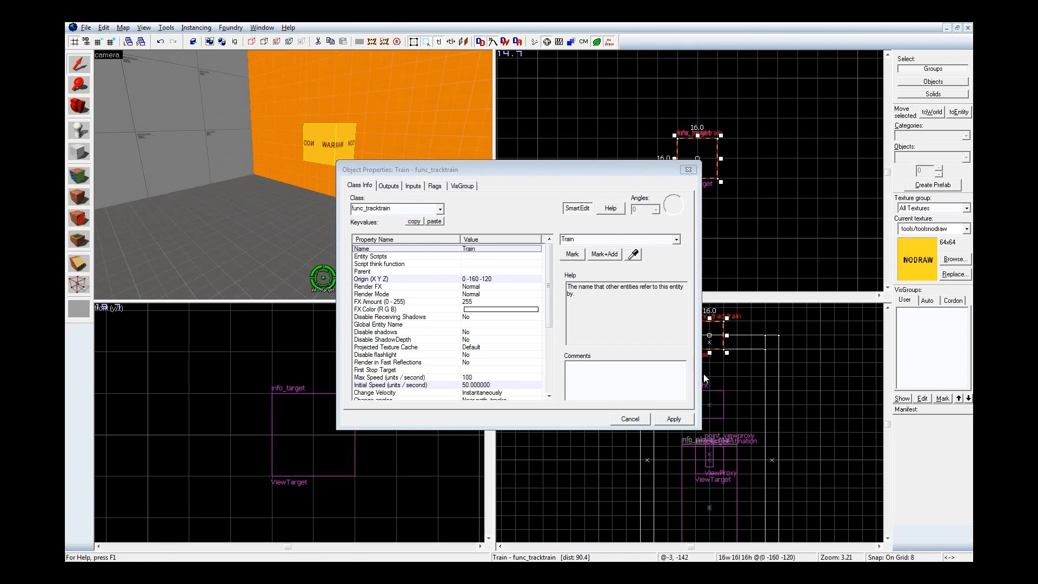
pyautogui.click(676, 418)
# Step: Set the Train's Height above track to 0, apply the change and close the object properties
pyautogui.click(513, 370)
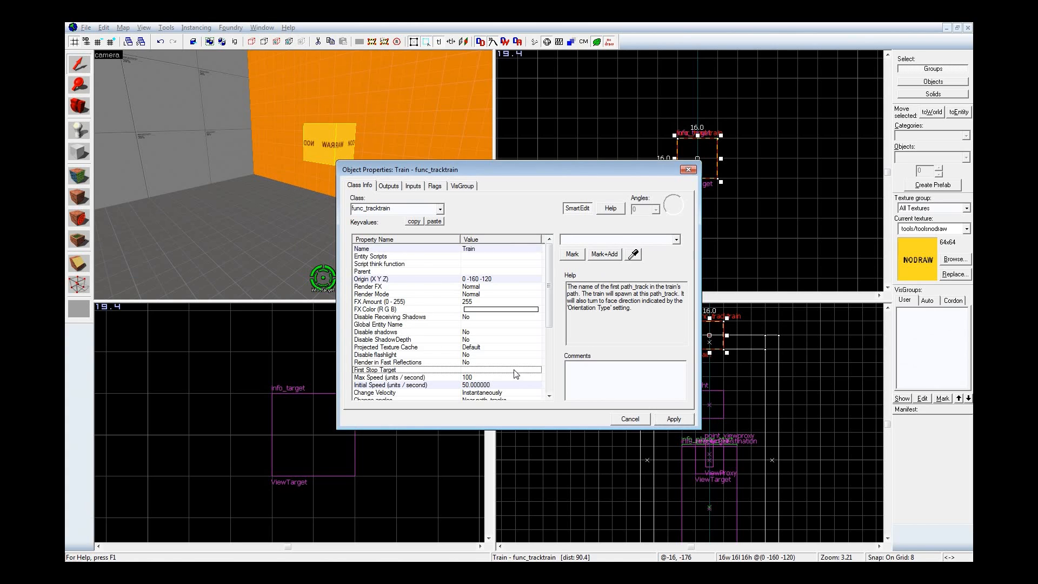
pyautogui.scroll(-5, 513, 373)
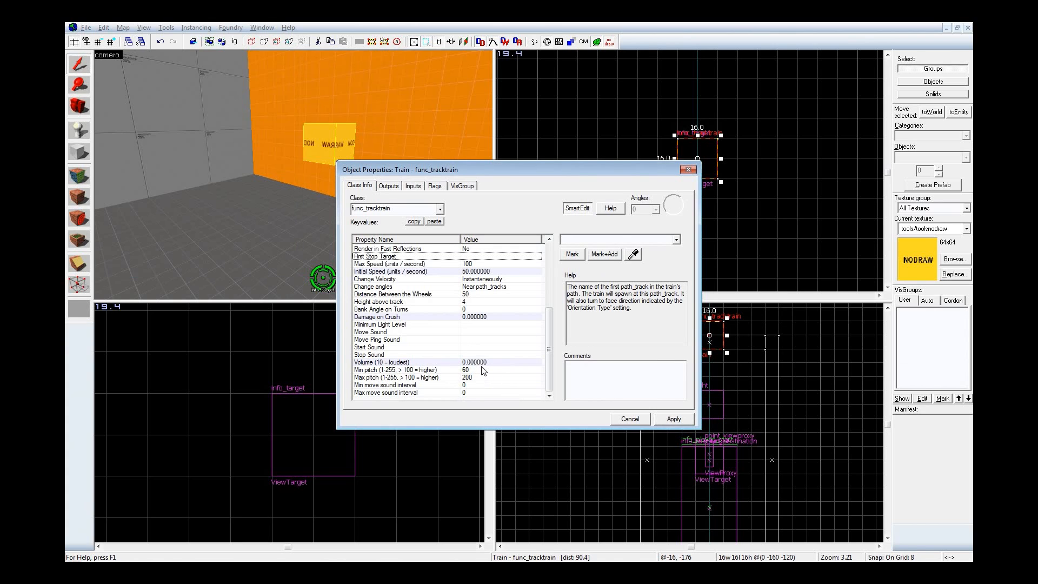
pyautogui.click(470, 302)
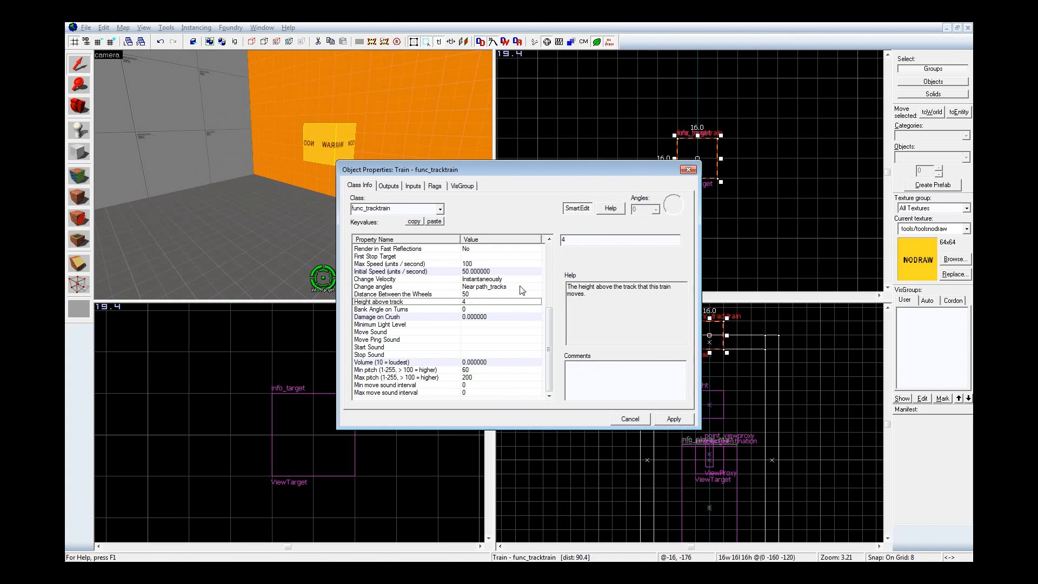
pyautogui.doubleClick(605, 243)
pyautogui.write('0')
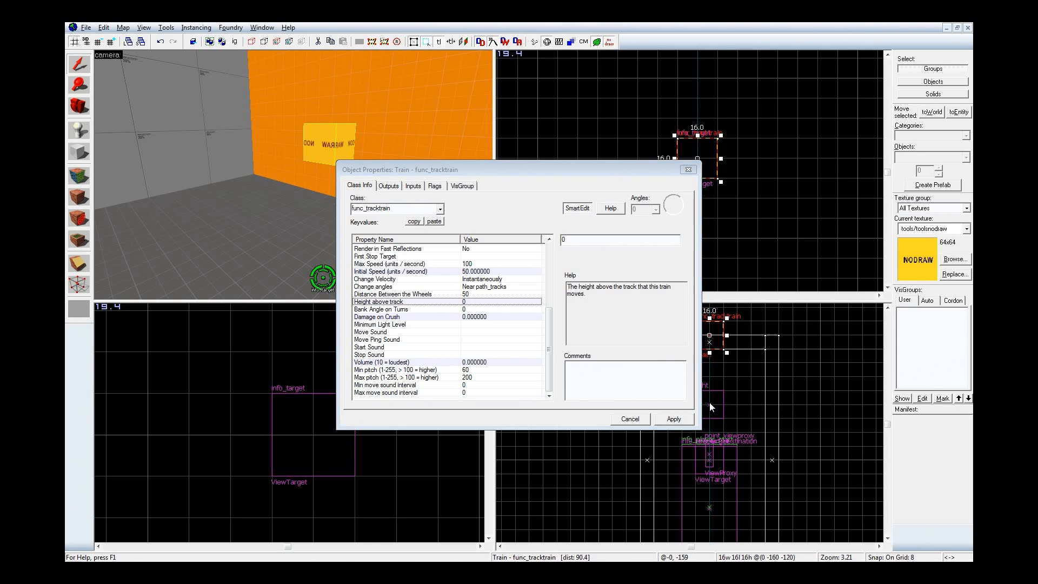
pyautogui.click(682, 419)
pyautogui.click(689, 170)
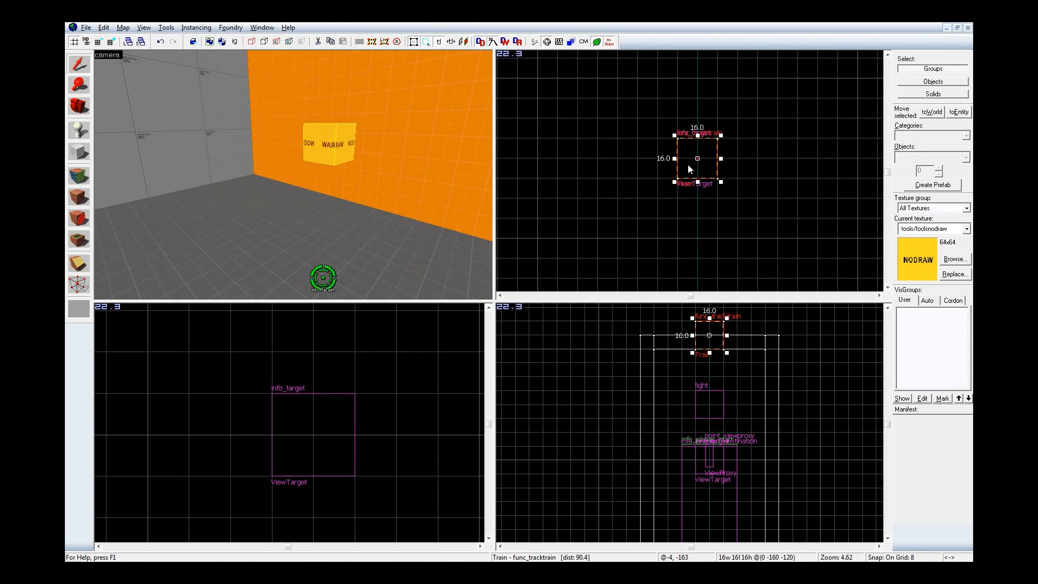
# Step: Place a path_track entity against the side of the Train block in the 3D view
pyautogui.hotkey('shift', 'e')
pyautogui.write('path')
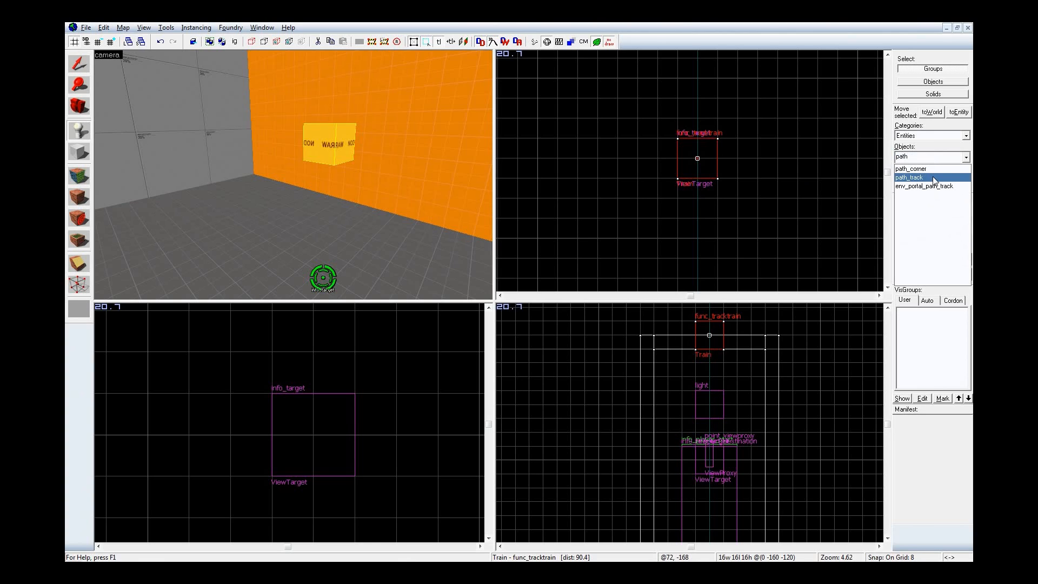
pyautogui.click(913, 177)
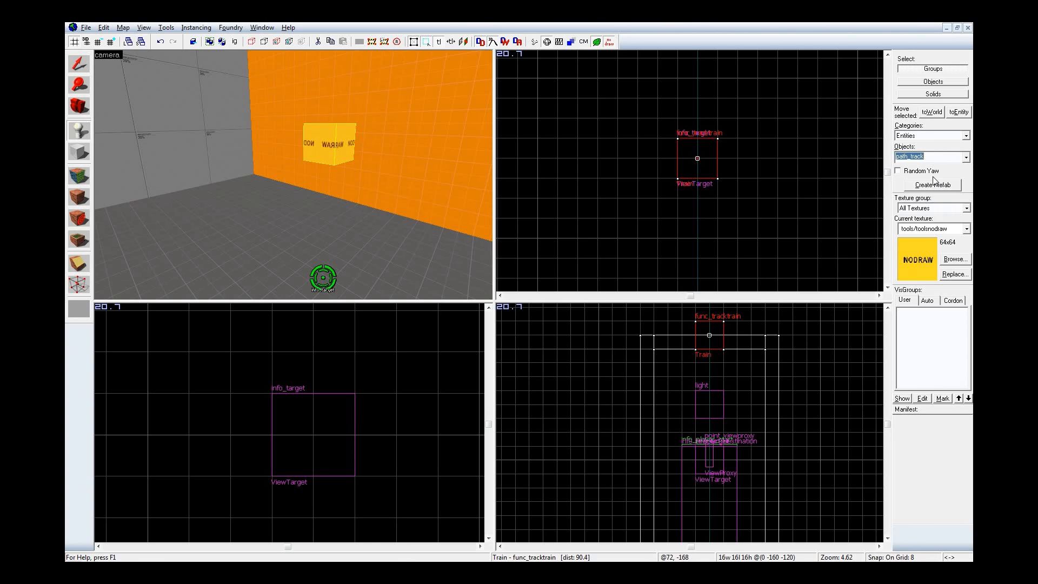
pyautogui.click(319, 145)
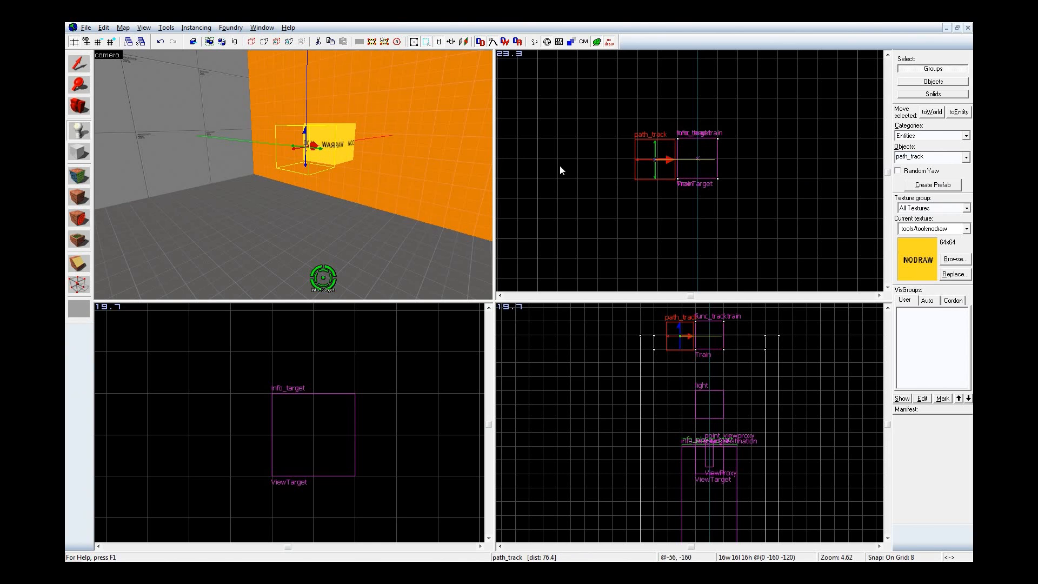
# Step: Raise the path_track by 1 unit so it lines up with the Train block's height
pyautogui.hotkey('shift', 's')
pyautogui.scroll(1, 680, 163)
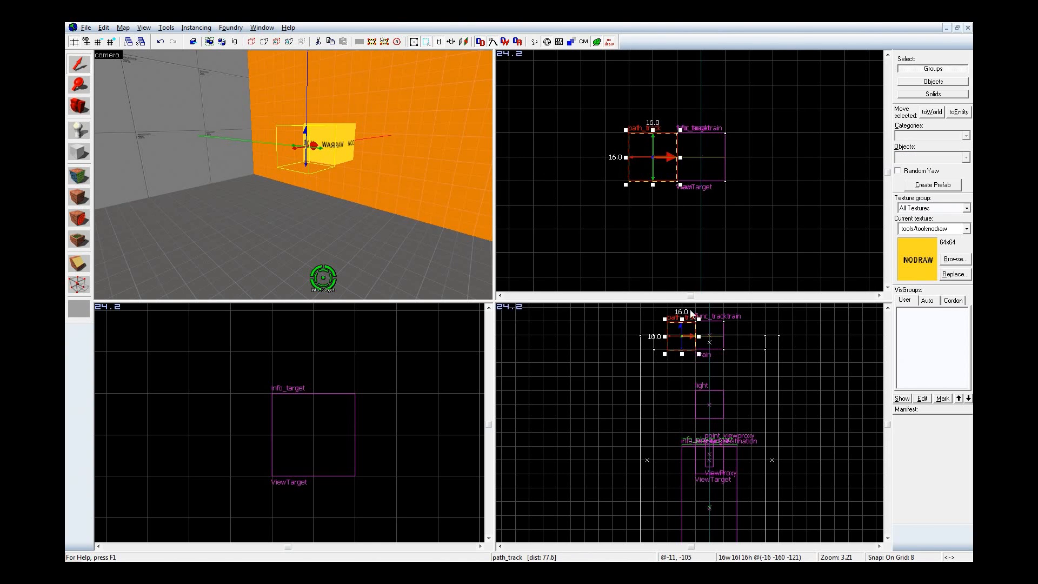
pyautogui.scroll(5, 690, 342)
pyautogui.moveTo(689, 338); pyautogui.dragTo(689, 334)
pyautogui.scroll(-6, 740, 134)
pyautogui.scroll(-3, 733, 157)
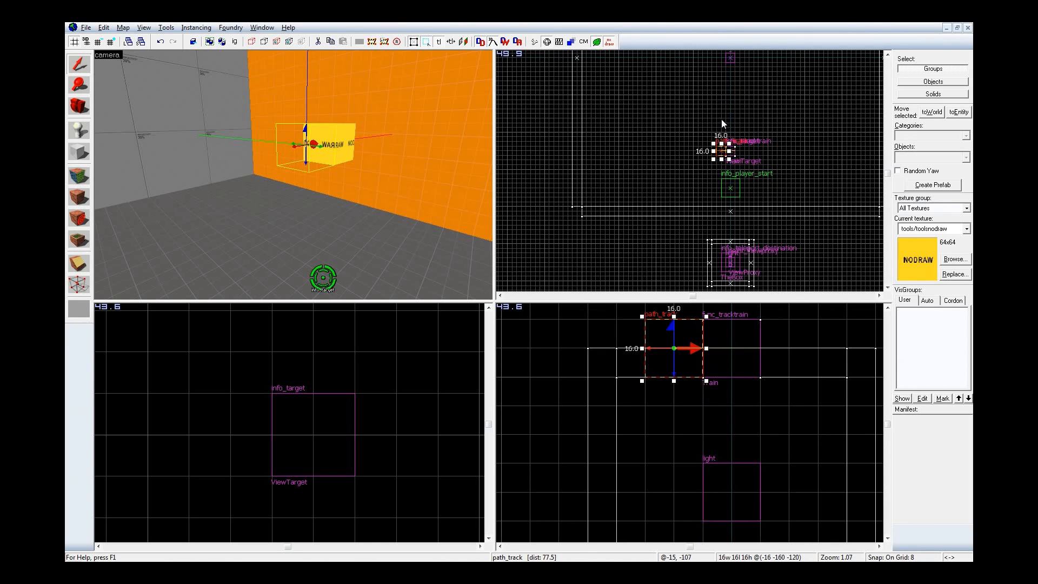
# Step: Move the path_track 80 units sideways away from the Train, to x -96, and coarsen the grid snap to 32
pyautogui.scroll(4, 721, 119)
pyautogui.moveTo(728, 189); pyautogui.dragTo(633, 192)
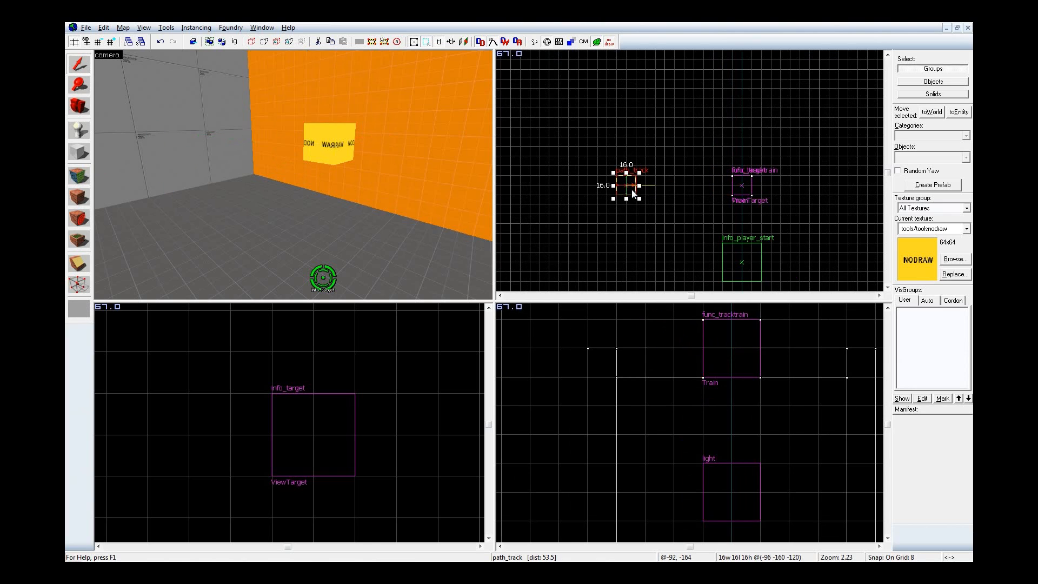
pyautogui.press(']')
pyautogui.press(']')
pyautogui.scroll(-6, 676, 214)
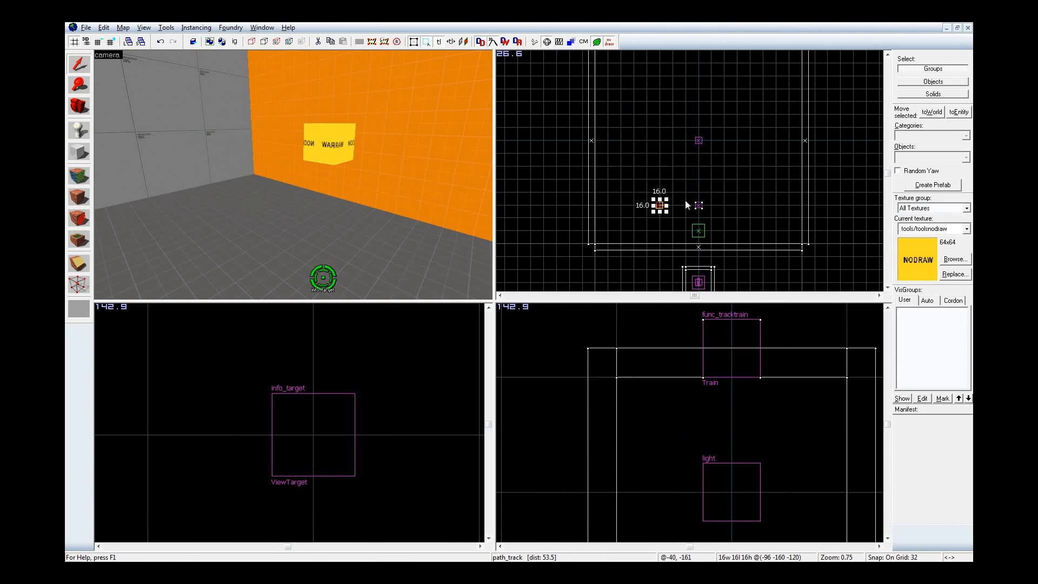
pyautogui.scroll(4, 694, 181)
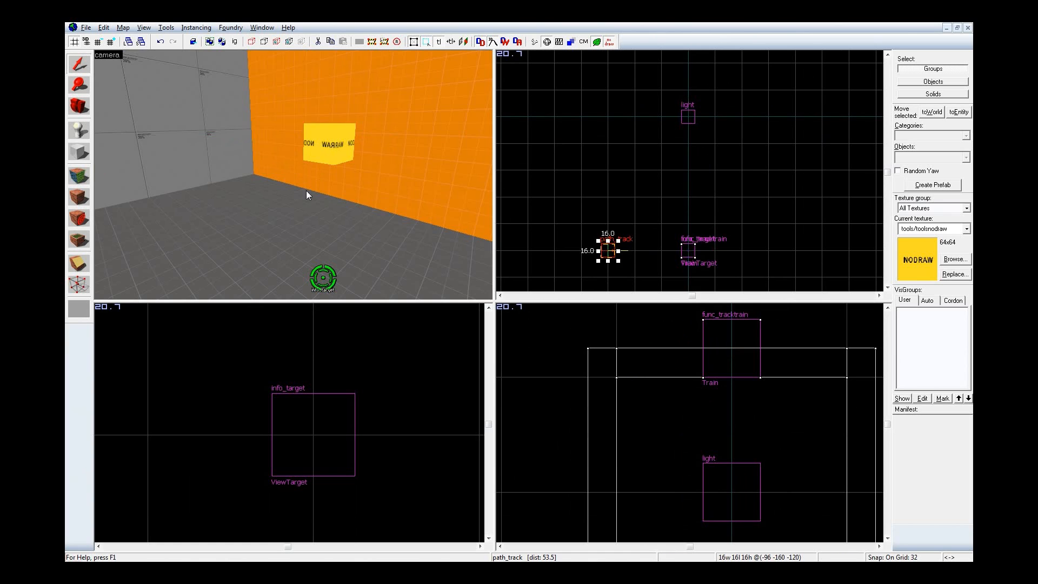
pyautogui.press('z')
pyautogui.press('d')
pyautogui.press('w')
pyautogui.press('a')
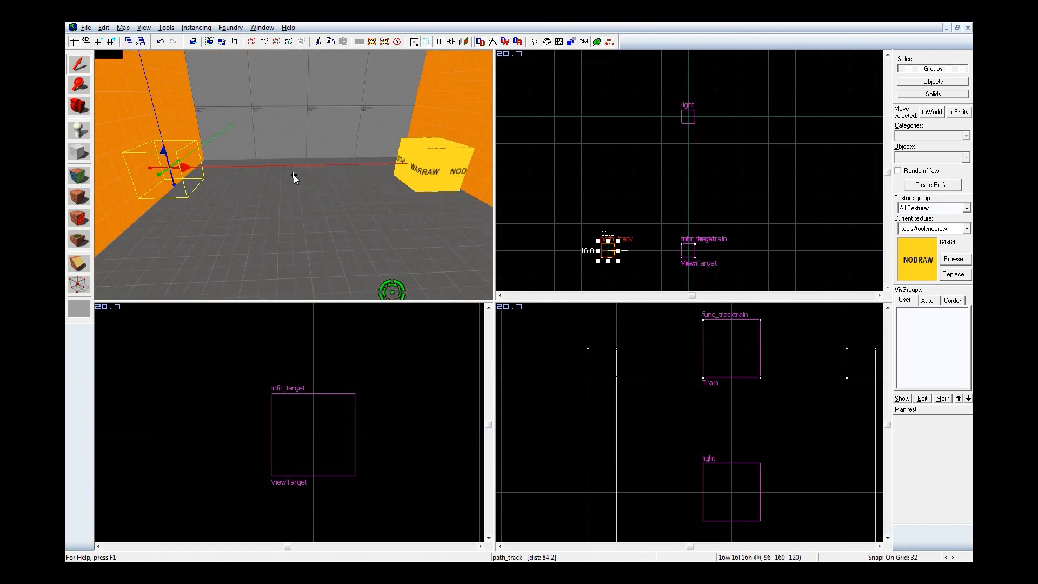
# Step: Name the path_track beside the Train Track_1, apply the change and close its properties
pyautogui.press('z')
pyautogui.hotkey('alt', 'Return')
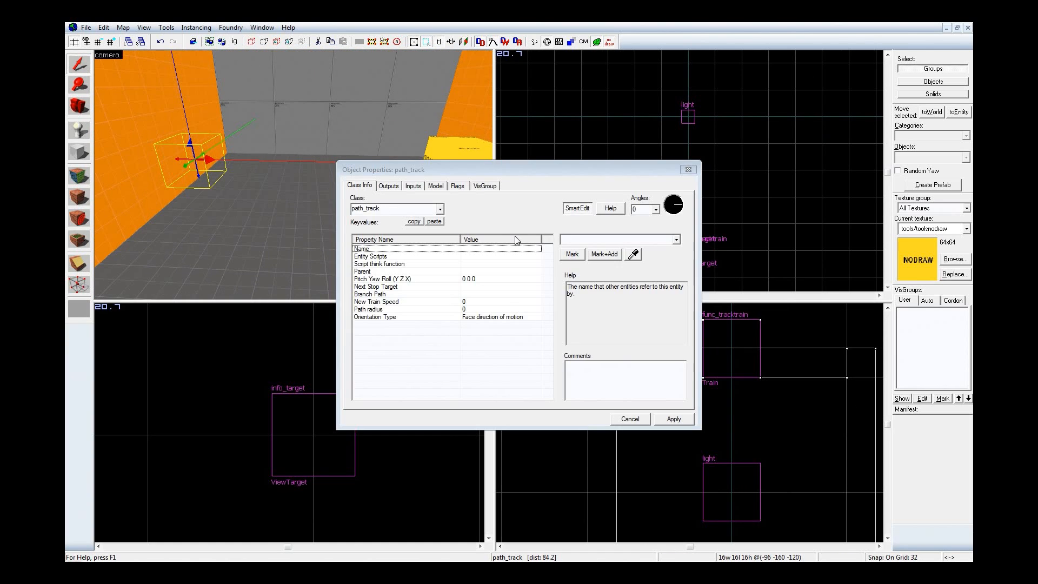
pyautogui.click(589, 242)
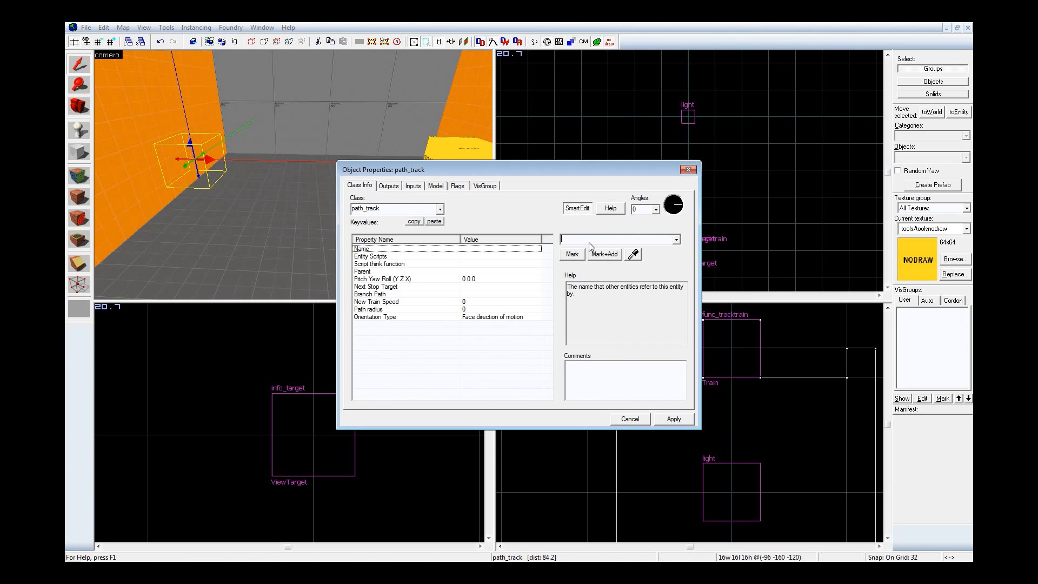
pyautogui.write('Track_1')
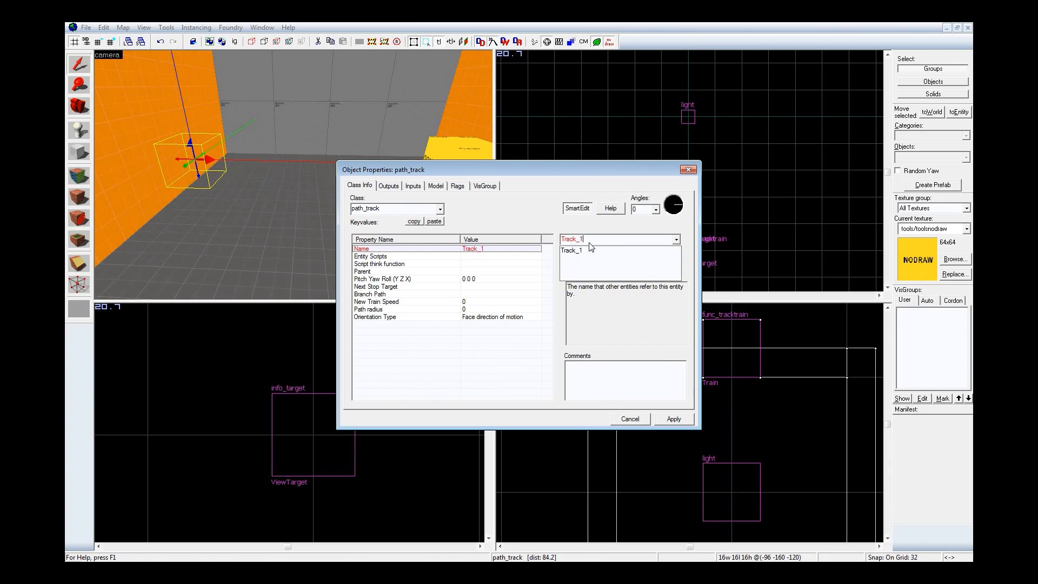
pyautogui.press('Return')
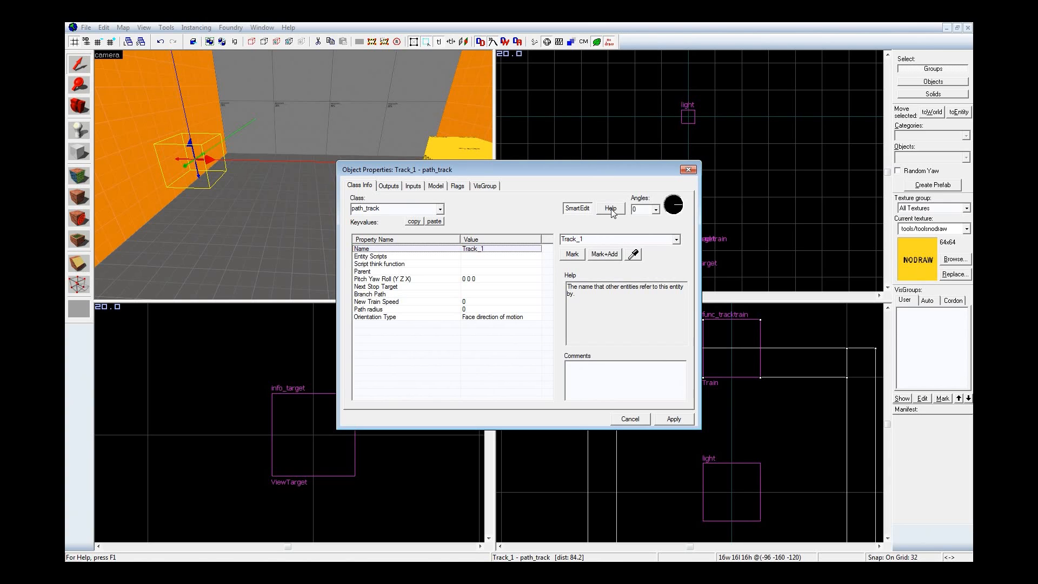
pyautogui.click(688, 169)
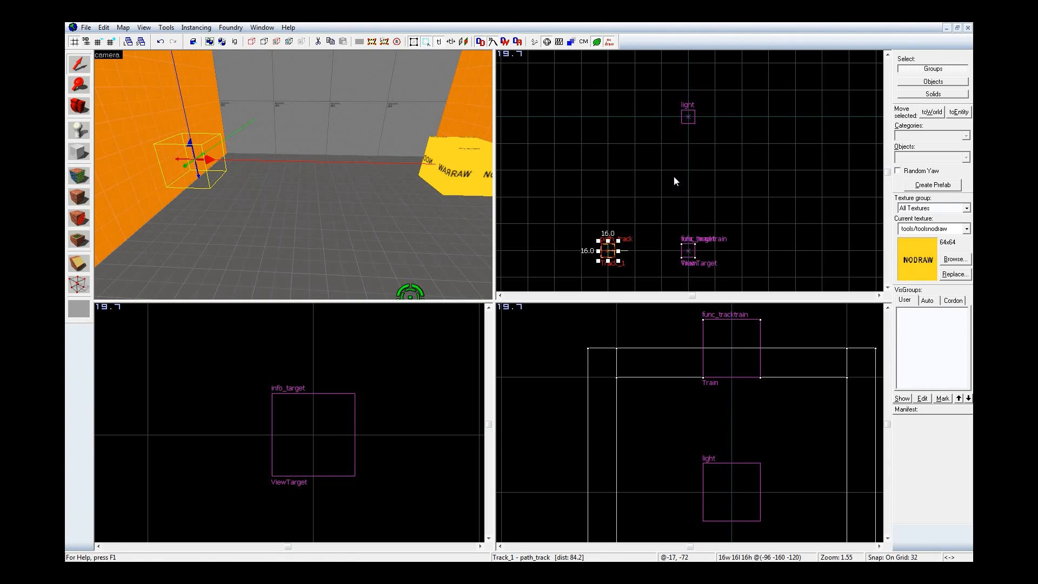
# Step: Clone Track_1 to the opposite side of the Train in the top view, 224 units along x at x 128
pyautogui.click(80, 64)
pyautogui.scroll(-2, 722, 119)
pyautogui.scroll(2, 707, 204)
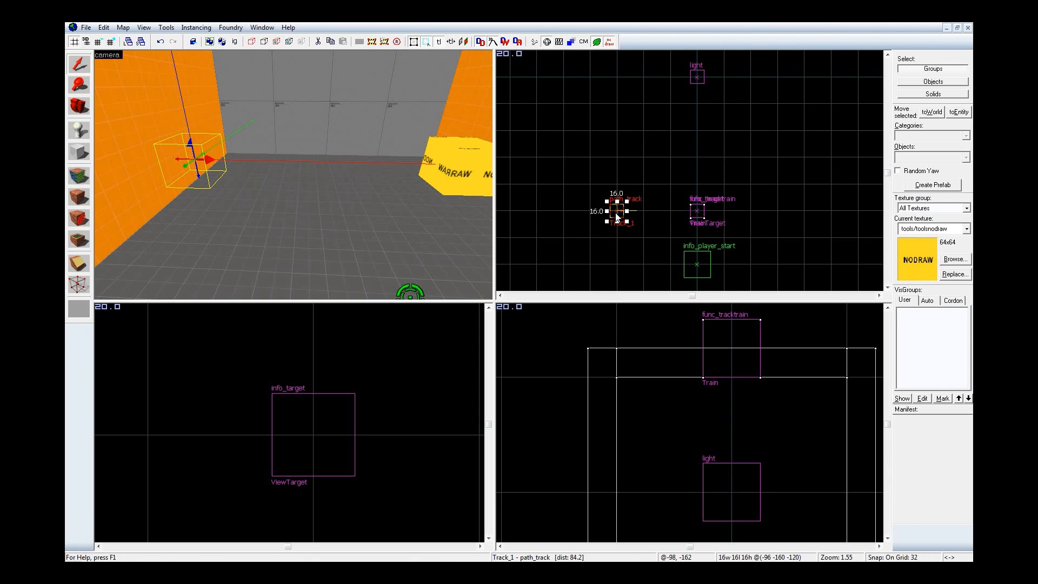
pyautogui.keyDown('shift'); pyautogui.moveTo(617, 215); pyautogui.dragTo(802, 216); pyautogui.keyUp('shift')
# Step: Inspect the properties of both path_tracks, checking the Name and Next Stop Target values on Track_1
pyautogui.press('z')
pyautogui.press('d')
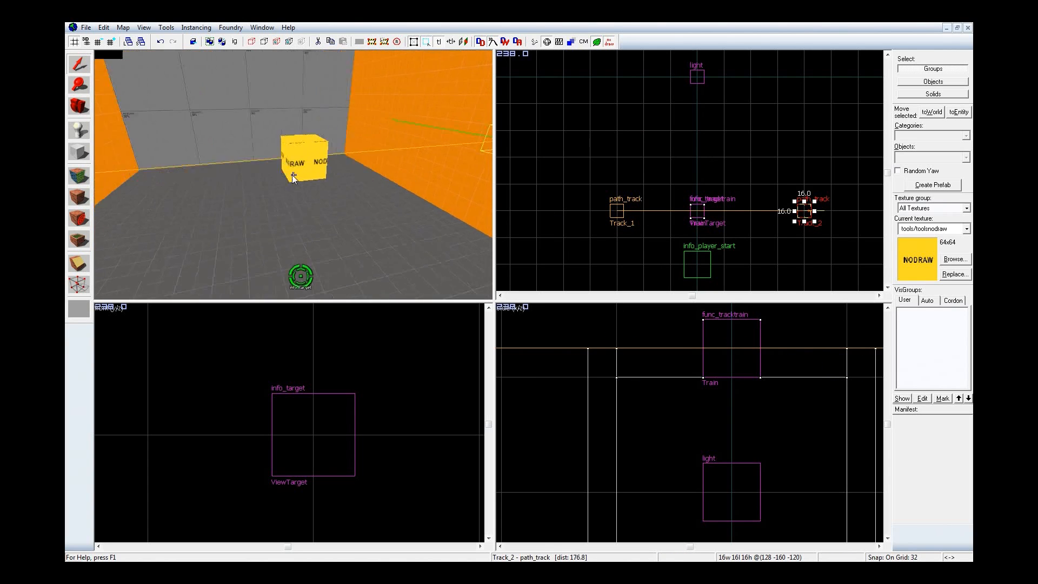
pyautogui.press('a')
pyautogui.press('z')
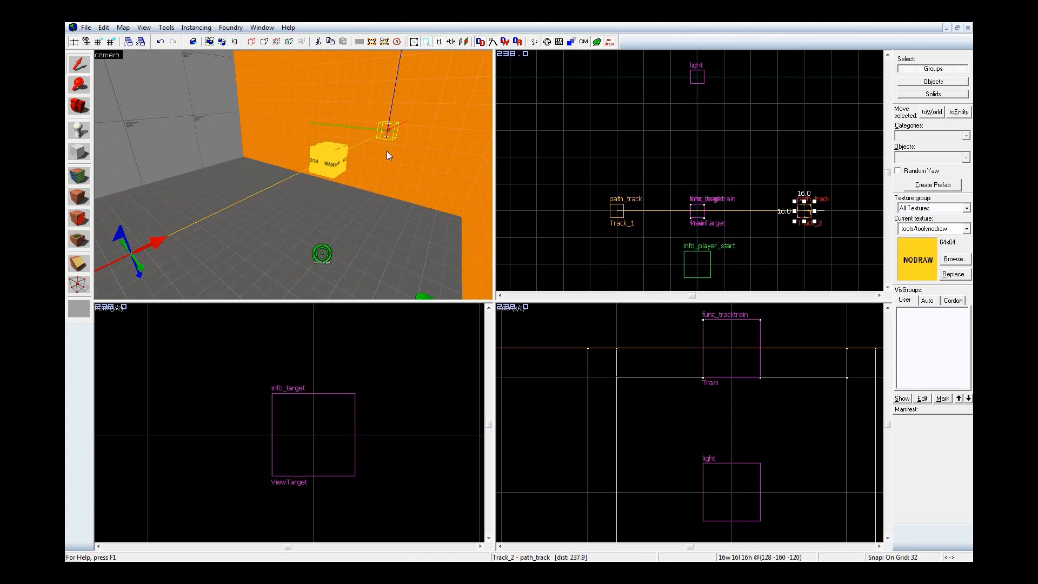
pyautogui.hotkey('alt', 'Return')
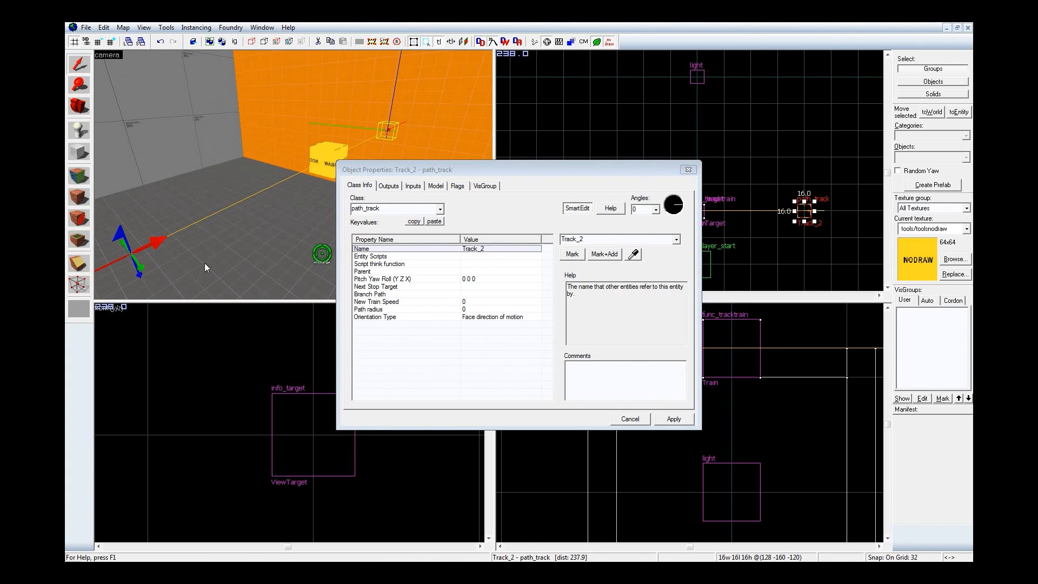
pyautogui.click(152, 245)
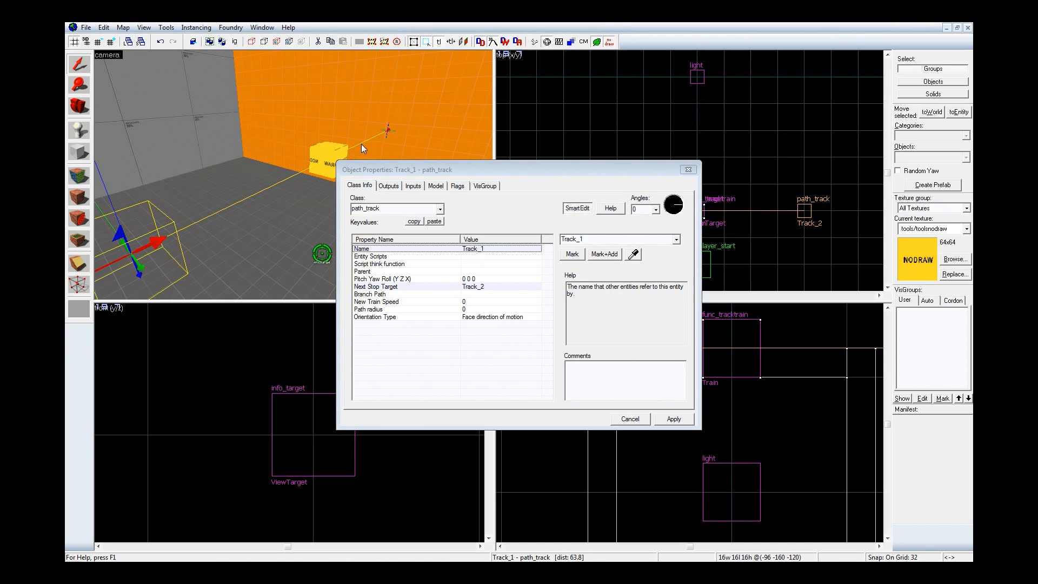
pyautogui.click(474, 288)
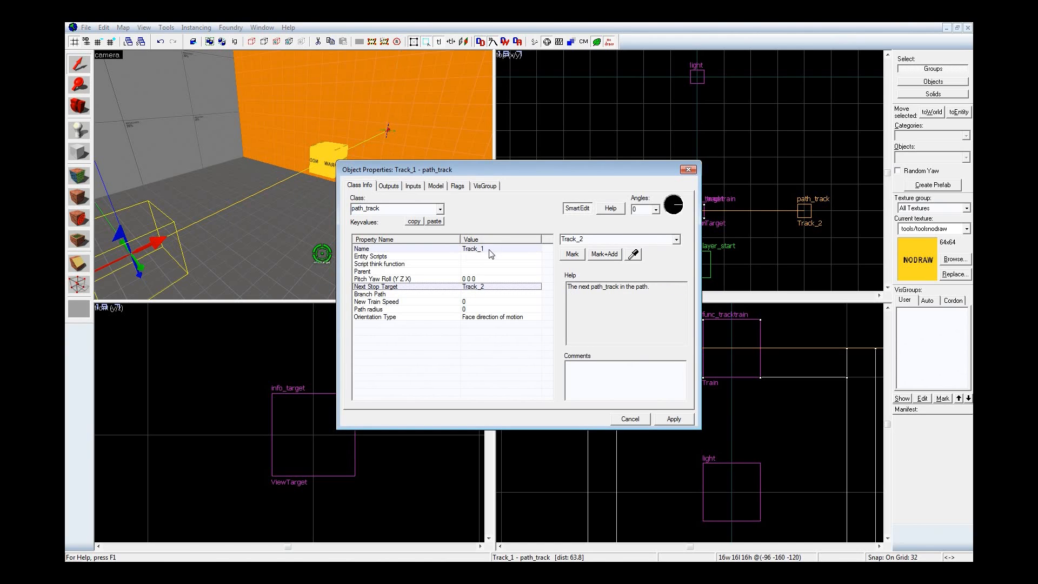
pyautogui.click(489, 249)
pyautogui.click(489, 288)
pyautogui.click(691, 170)
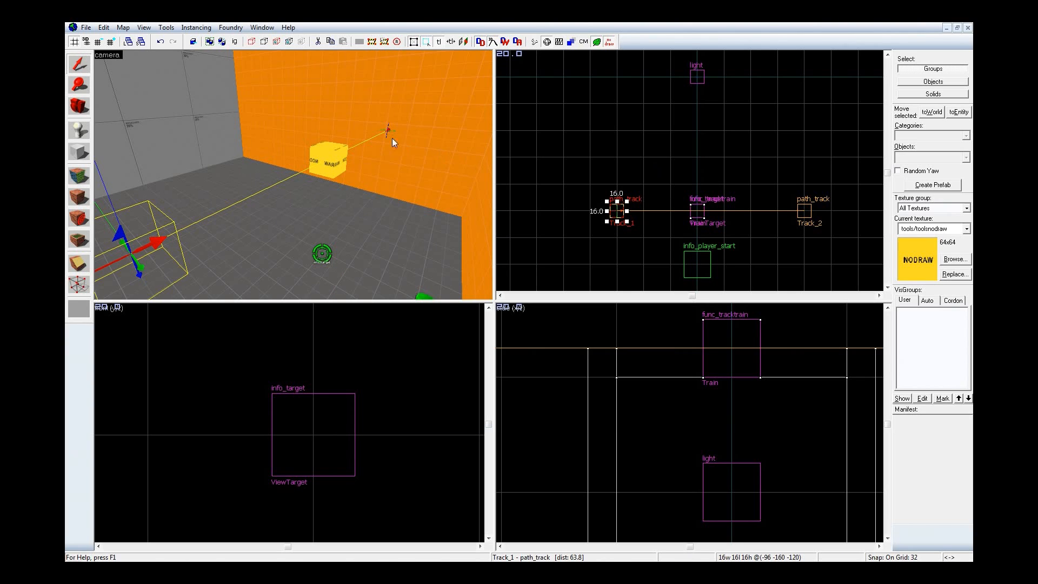
# Step: Clone Track_2 repeatedly into a zigzag chain of six more path_tracks across the room, ending at x -96, y 128
pyautogui.click(388, 132)
pyautogui.press('z')
pyautogui.press('d')
pyautogui.press('z')
pyautogui.scroll(-5, 720, 241)
pyautogui.scroll(2, 761, 209)
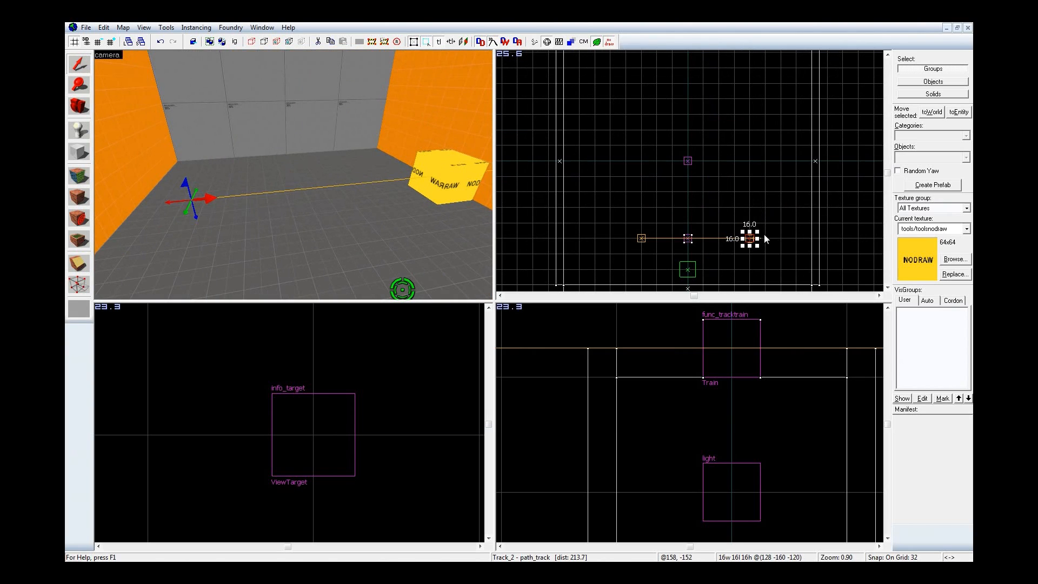
pyautogui.moveTo(751, 238)
pyautogui.keyDown('shift'); pyautogui.mouseDown()
pyautogui.moveTo(735, 146)
pyautogui.moveTo(719, 192)
pyautogui.moveTo(686, 135)
pyautogui.moveTo(734, 99)
pyautogui.moveTo(644, 101)
pyautogui.mouseUp(); pyautogui.keyUp('shift')
pyautogui.click(690, 200)
pyautogui.click(750, 206)
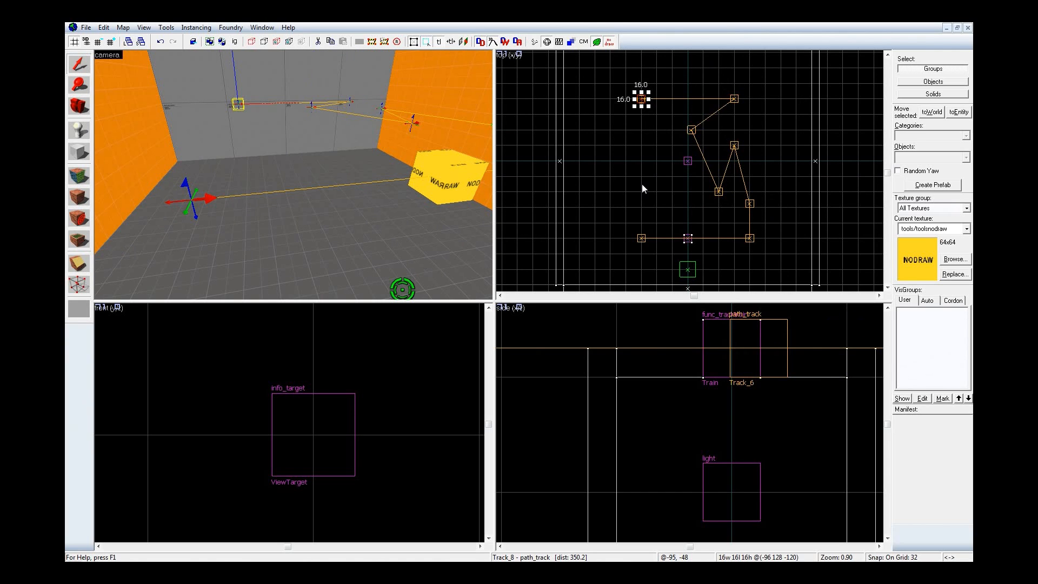
# Step: Close the path loop by picking Track_1 as Track_8's Next Stop Target and apply the change
pyautogui.press('z')
pyautogui.press('a')
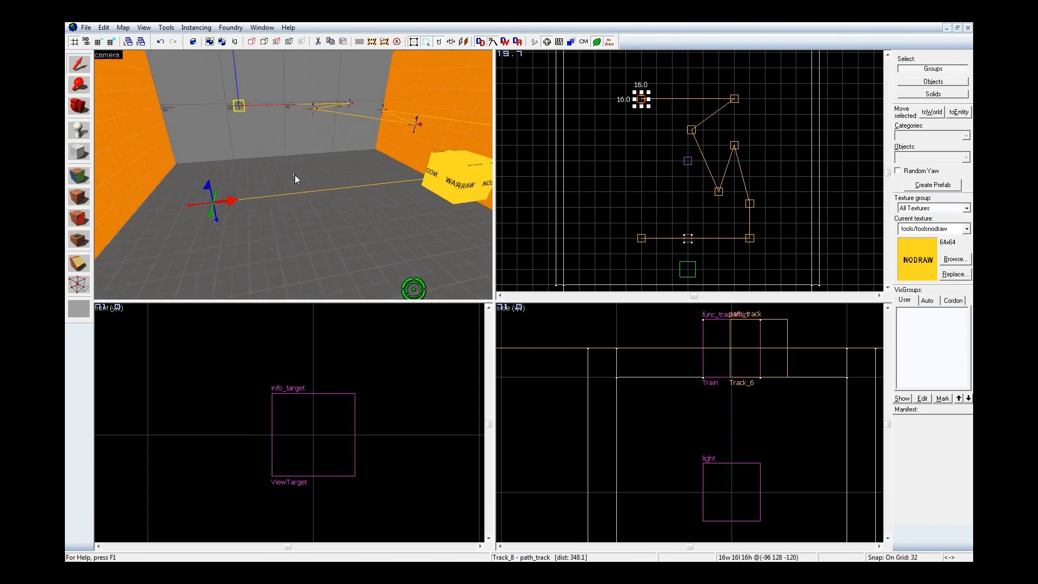
pyautogui.hotkey('alt', 'Return')
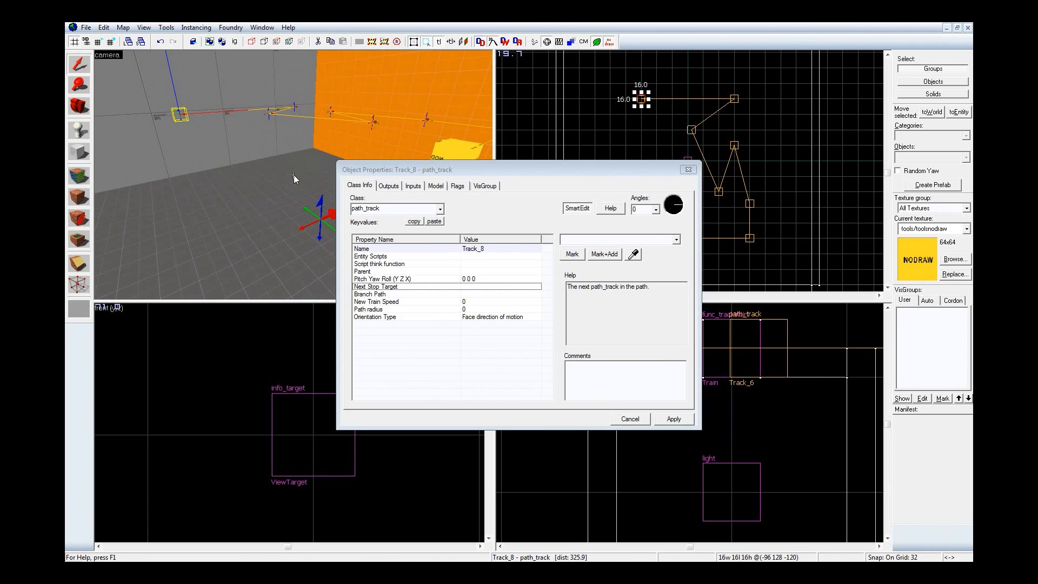
pyautogui.press('s')
pyautogui.press('z')
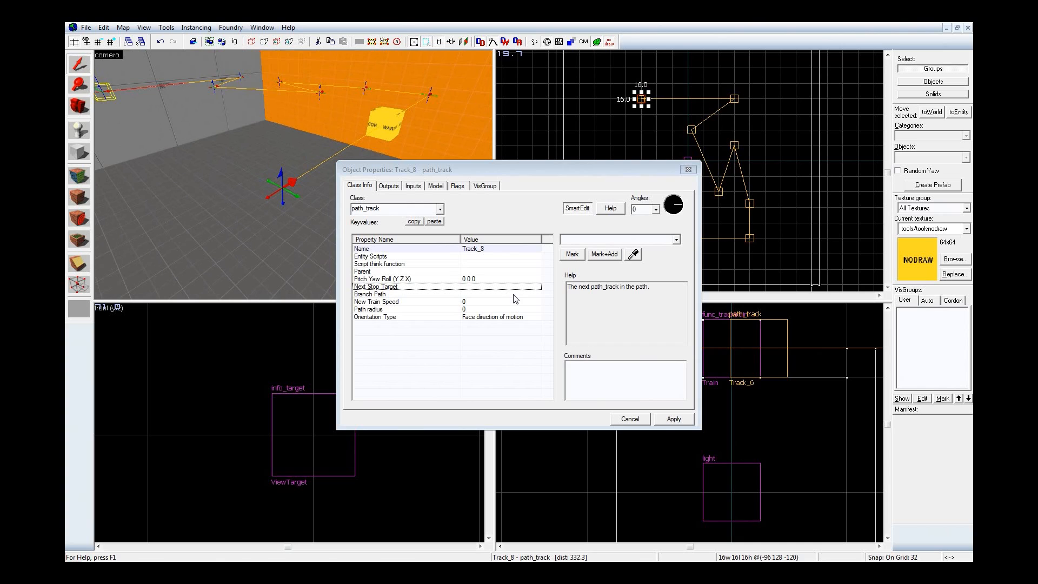
pyautogui.click(634, 255)
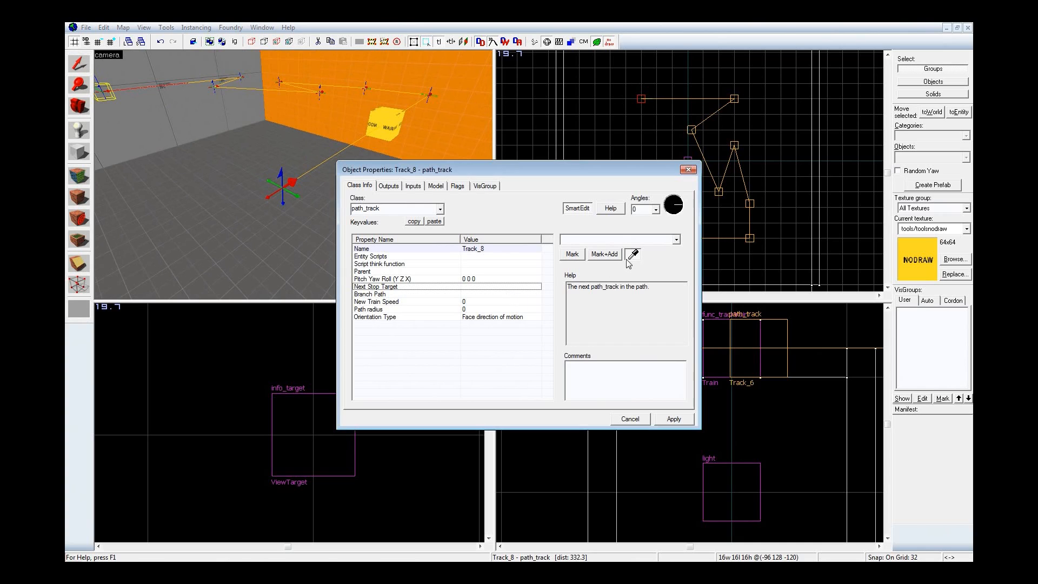
pyautogui.click(294, 182)
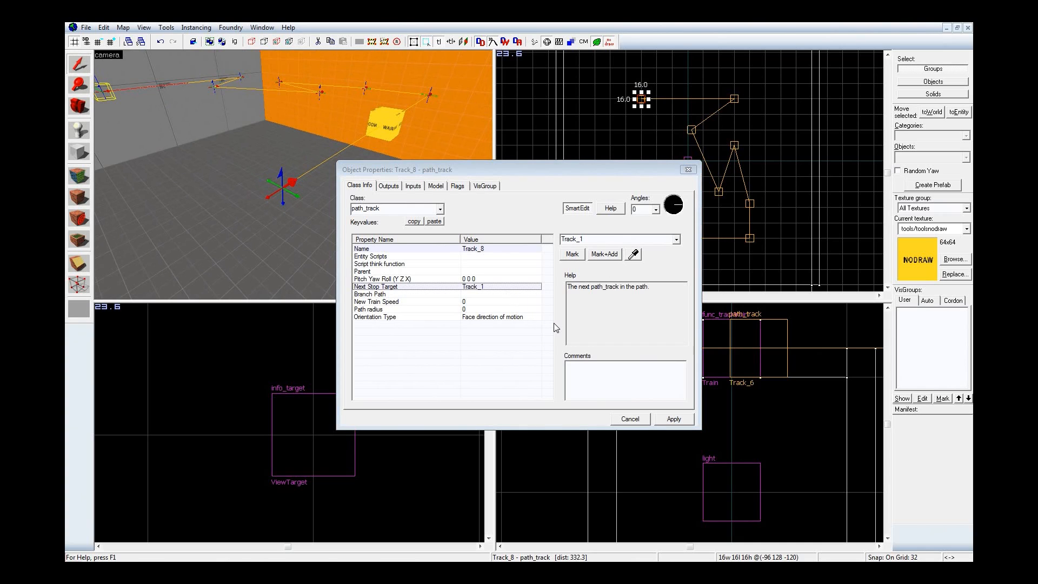
pyautogui.click(674, 419)
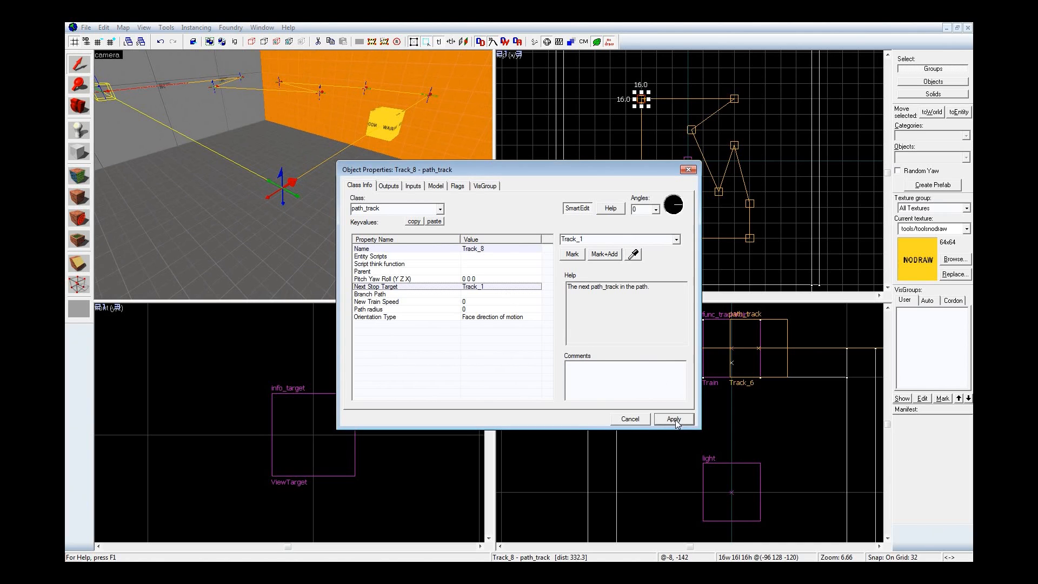
# Step: Move the Track_2 path_track 128 units along x in the top view so it sits at the Train's position
pyautogui.press('z')
pyautogui.press('s')
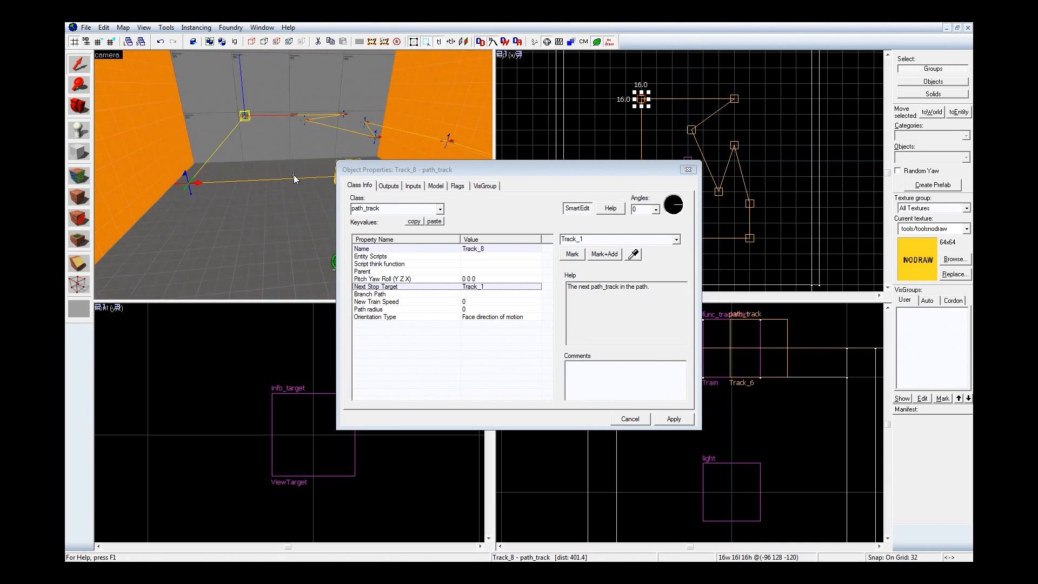
pyautogui.press('d')
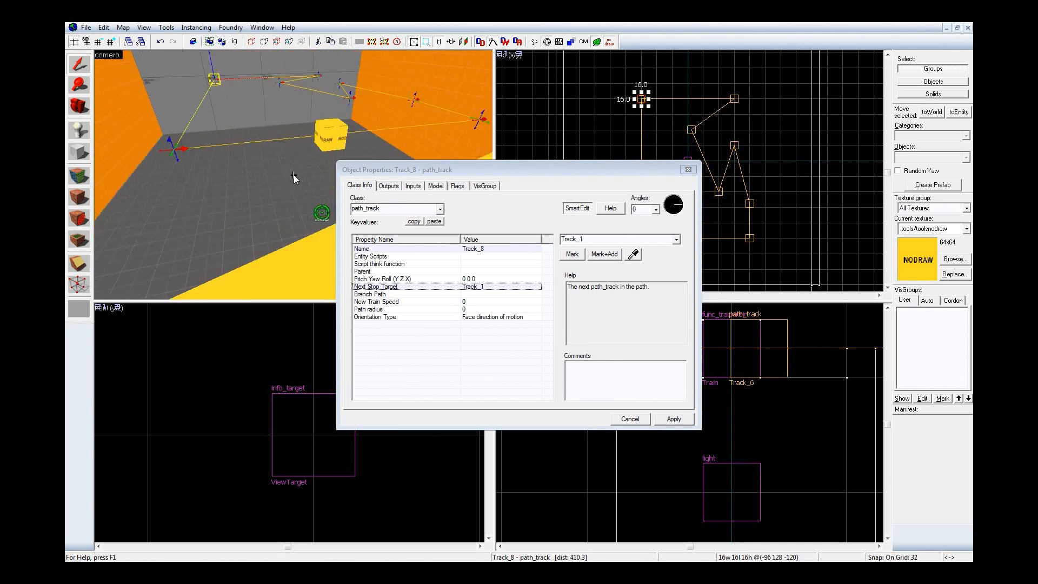
pyautogui.press('w')
pyautogui.press('s')
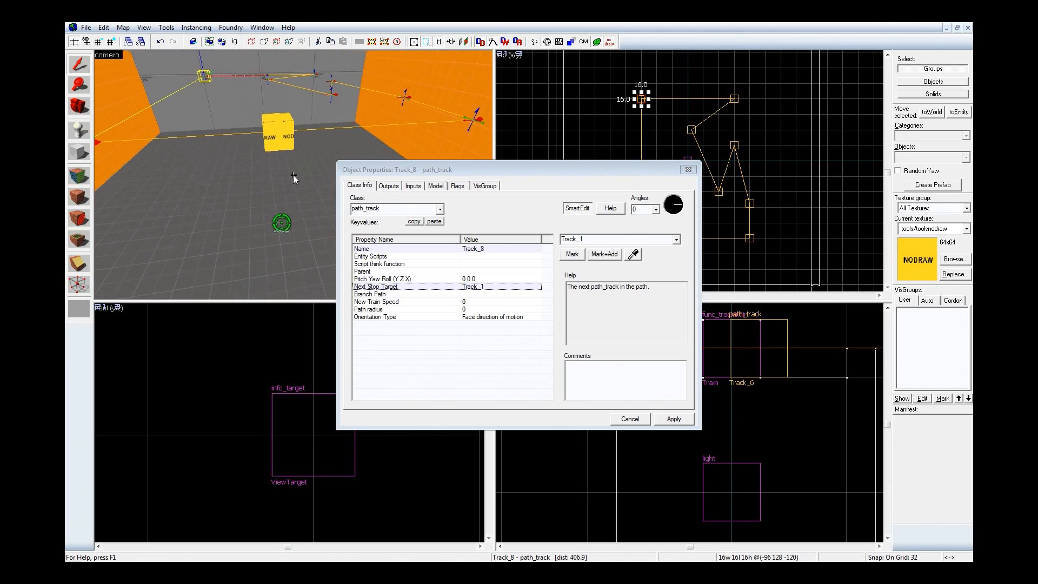
pyautogui.press('z')
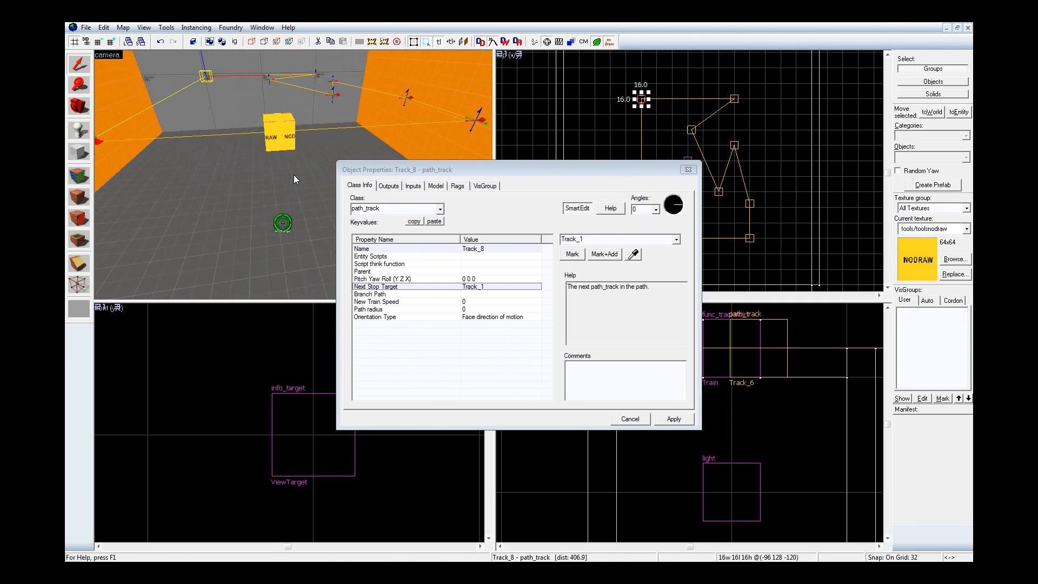
pyautogui.click(484, 119)
pyautogui.hotkey('alt', 'Return')
pyautogui.scroll(2, 767, 201)
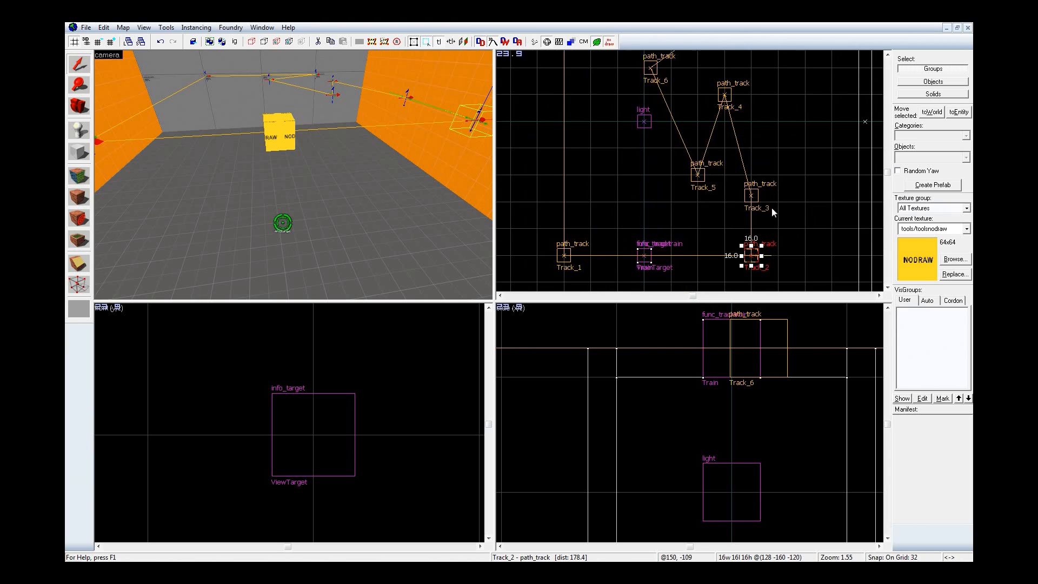
pyautogui.moveTo(770, 222); pyautogui.dragTo(701, 222)
pyautogui.scroll(7, 698, 233)
pyautogui.click(725, 211)
# Step: Pick Track_2 as the Train's First Stop Target, apply the change, close the properties and clear the selection
pyautogui.press('z')
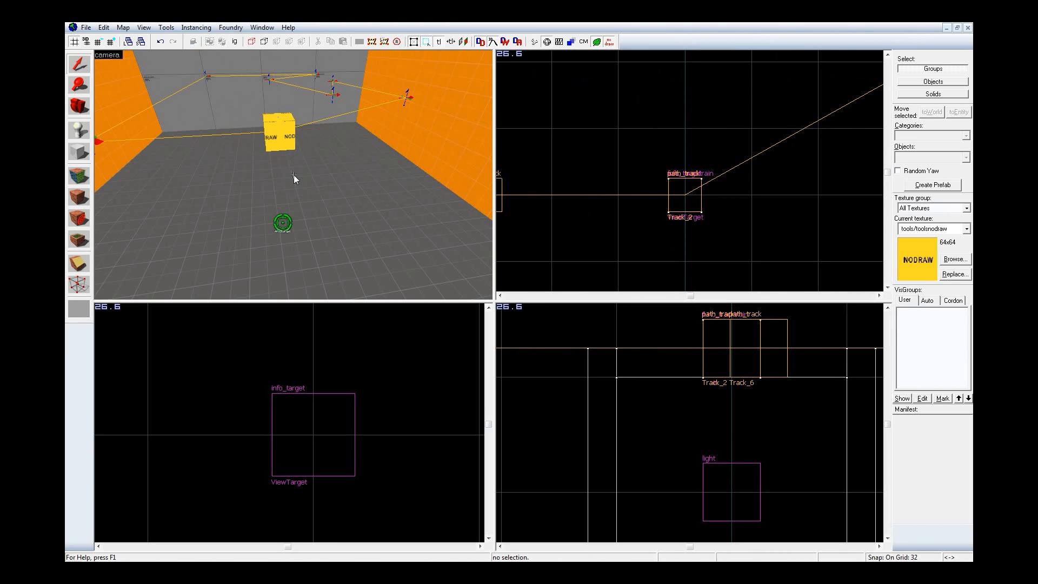
pyautogui.press('a')
pyautogui.press('w')
pyautogui.click(293, 174)
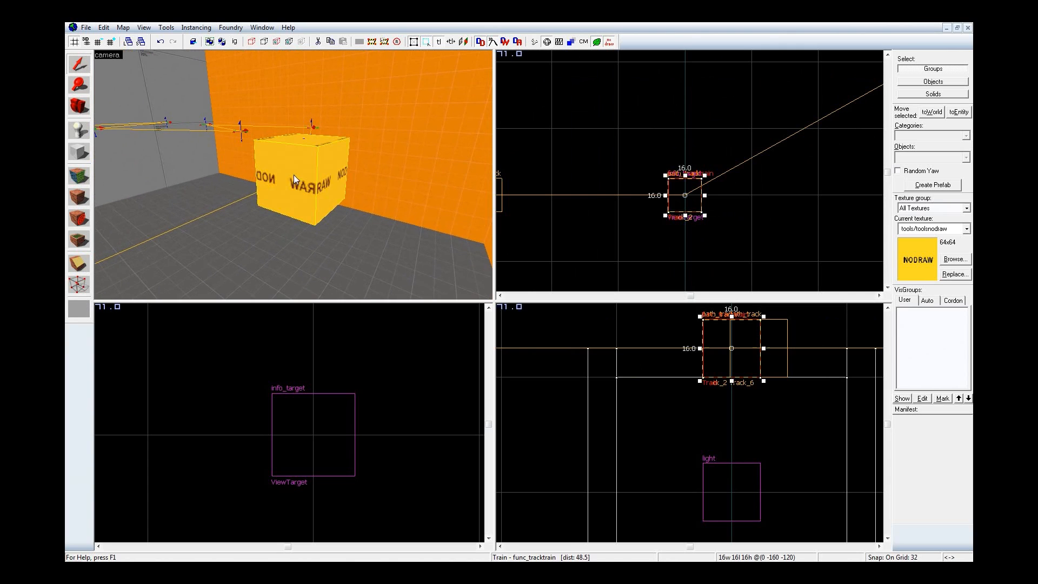
pyautogui.hotkey('alt', 'Return')
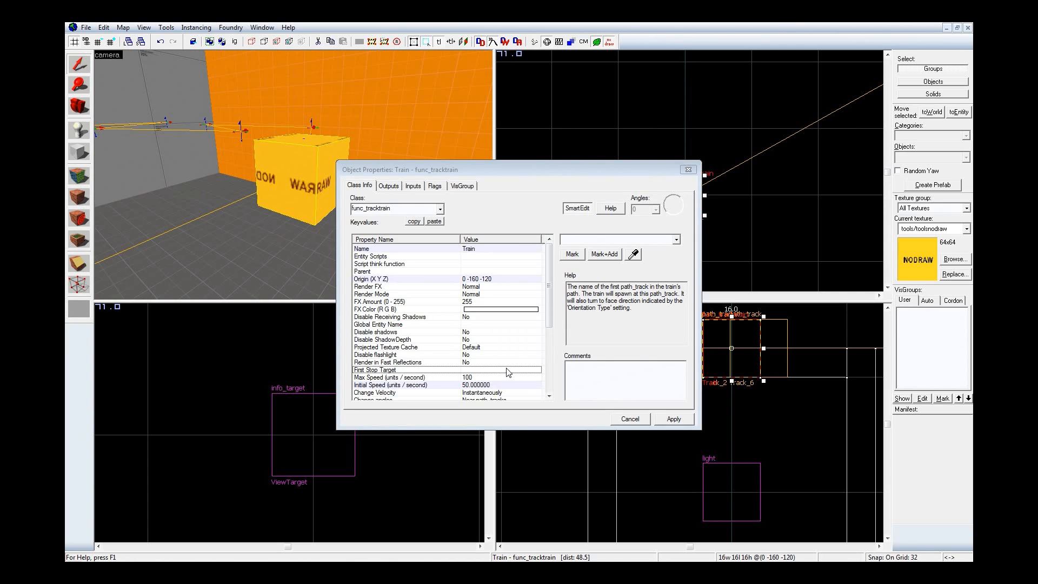
pyautogui.click(628, 255)
pyautogui.press('z')
pyautogui.press('w')
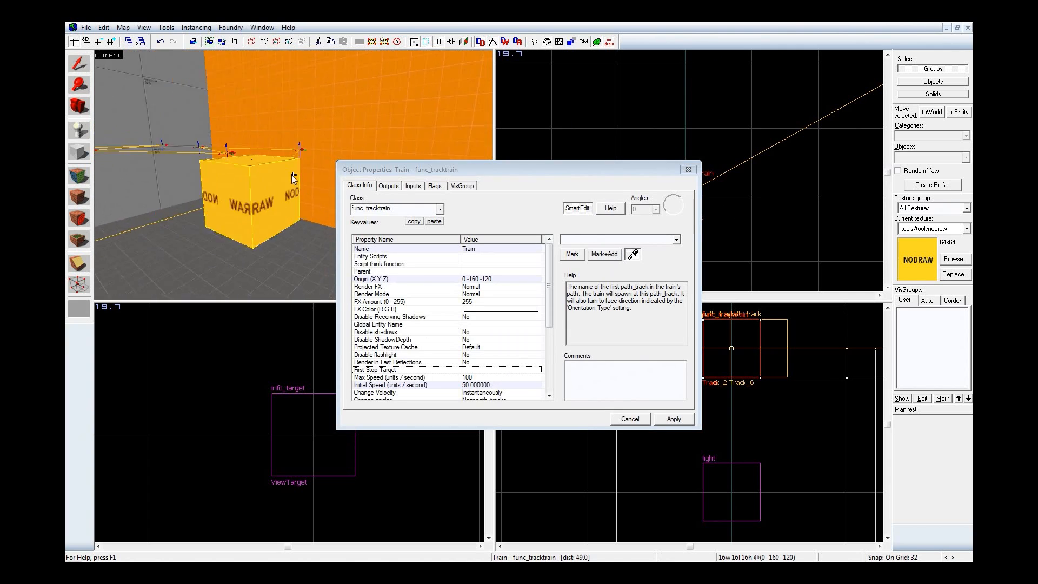
pyautogui.press('z')
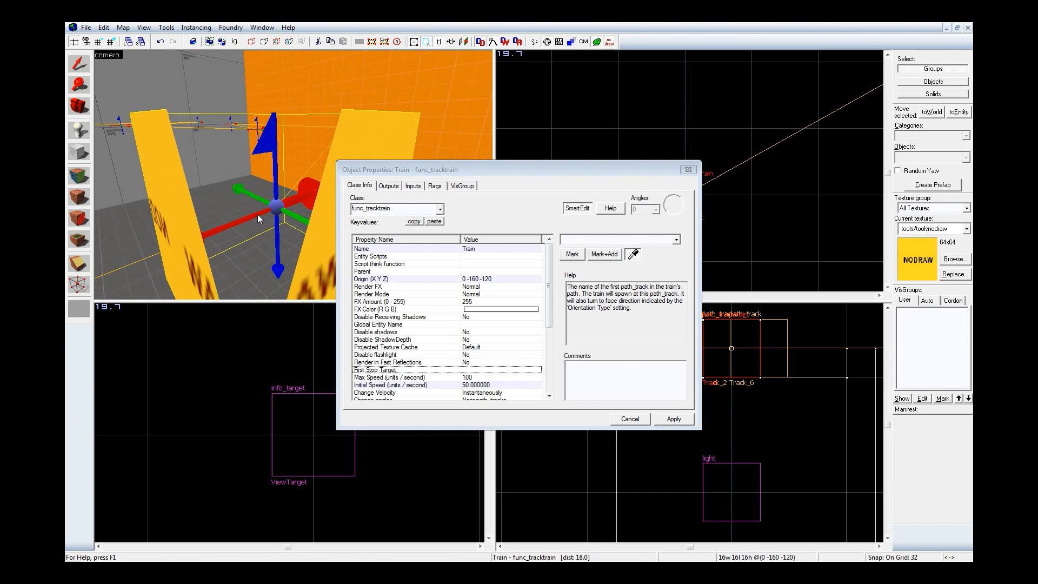
pyautogui.click(258, 215)
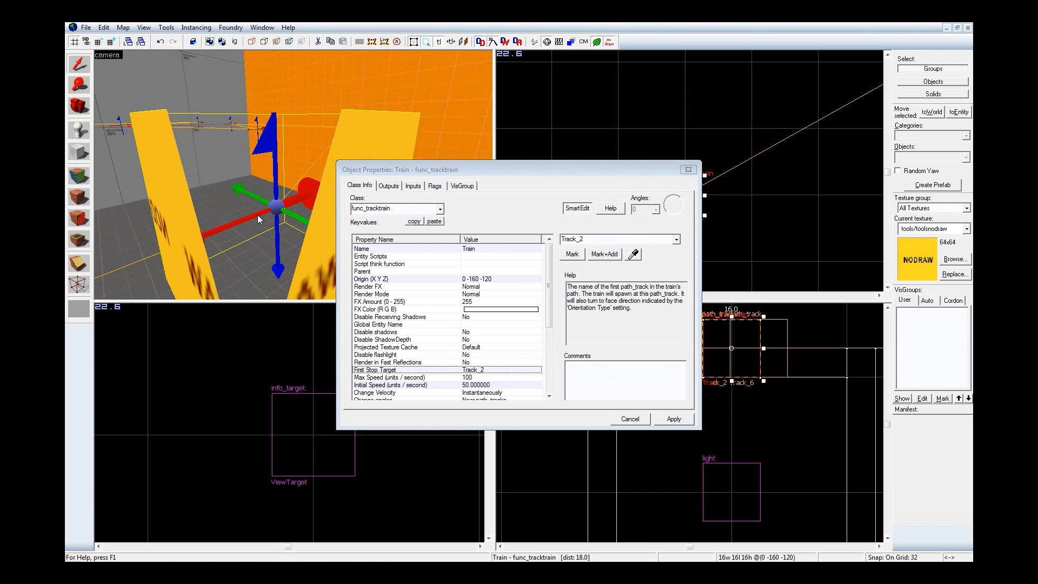
pyautogui.click(676, 418)
pyautogui.press('z')
pyautogui.press('s')
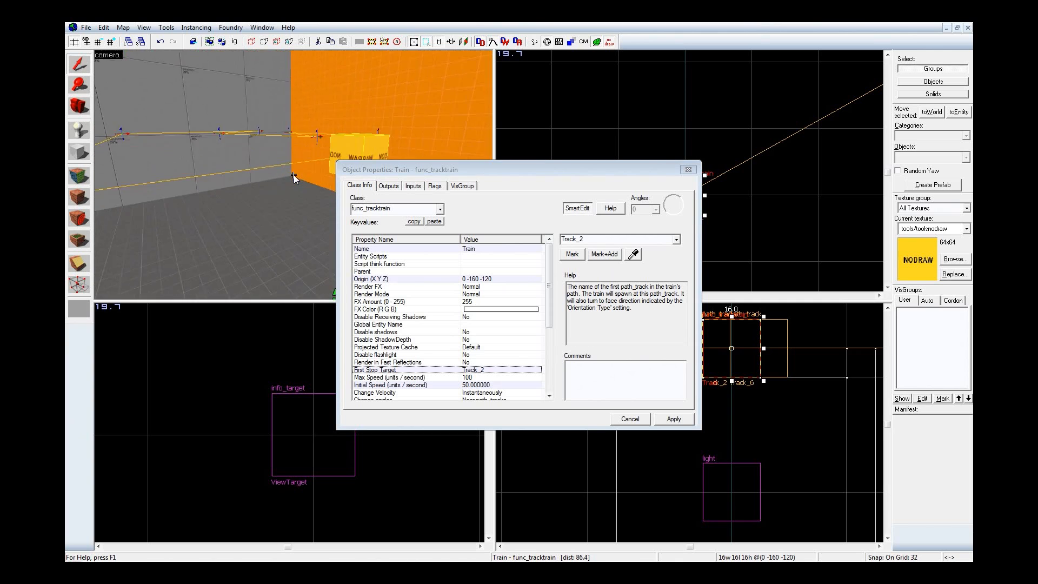
pyautogui.press('s')
pyautogui.press('z')
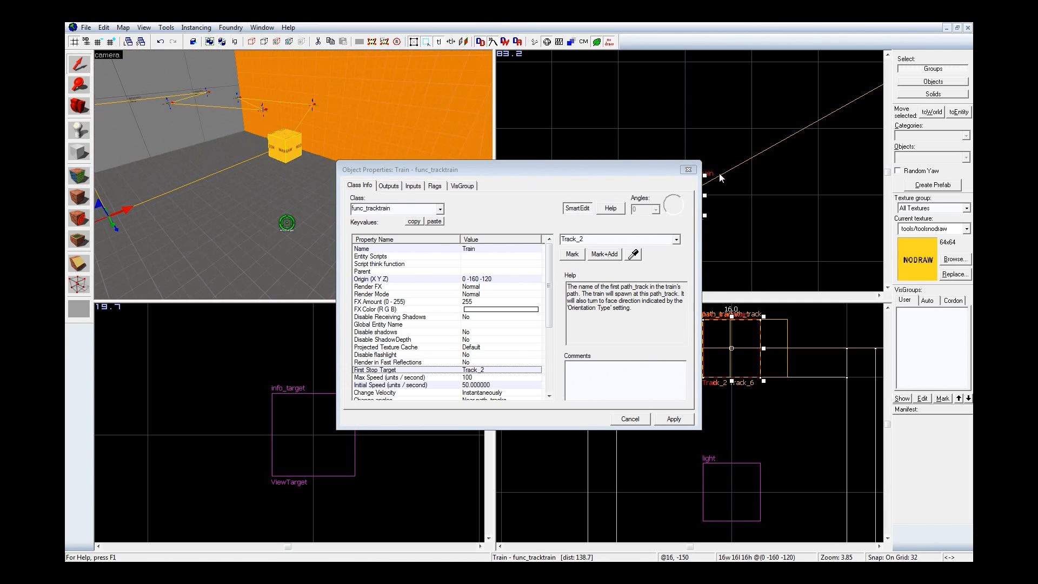
pyautogui.click(689, 170)
pyautogui.press('Escape')
# Step: Set the ViewTarget info_target's Parent to Train by picking the nodraw block in the 3D view, and apply the change
pyautogui.press('z')
pyautogui.press('s')
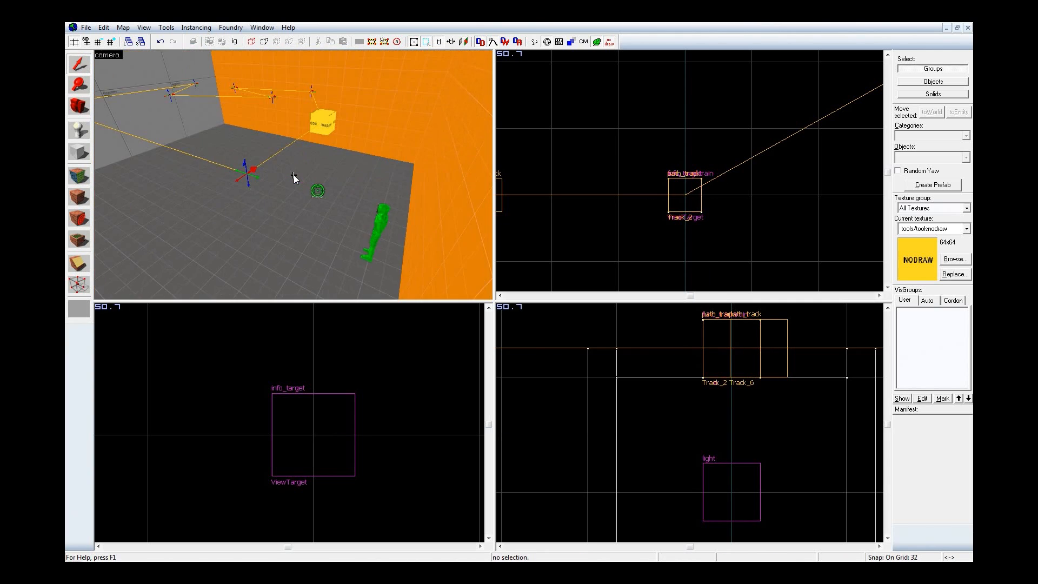
pyautogui.press('z')
pyautogui.doubleClick(284, 186)
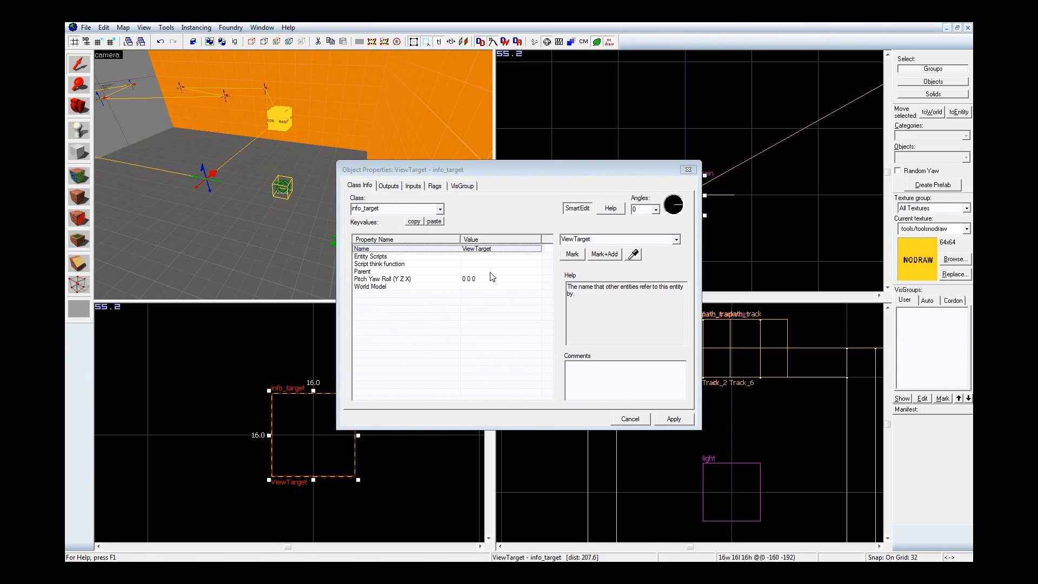
pyautogui.click(378, 271)
pyautogui.click(282, 120)
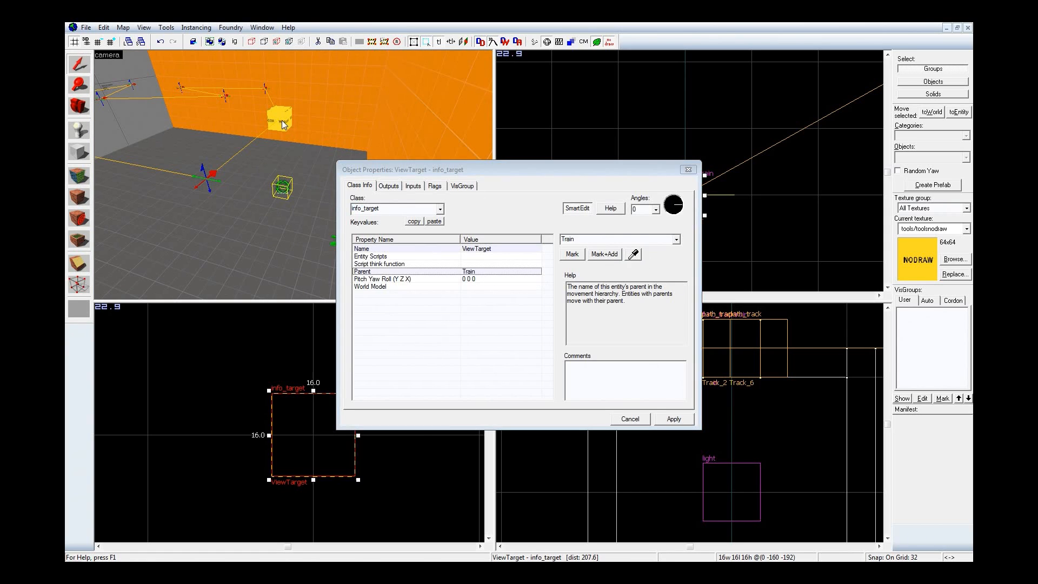
pyautogui.click(673, 417)
# Step: Close the ViewTarget's properties and open those of the Track_2 path_track inside the Train block
pyautogui.press('z')
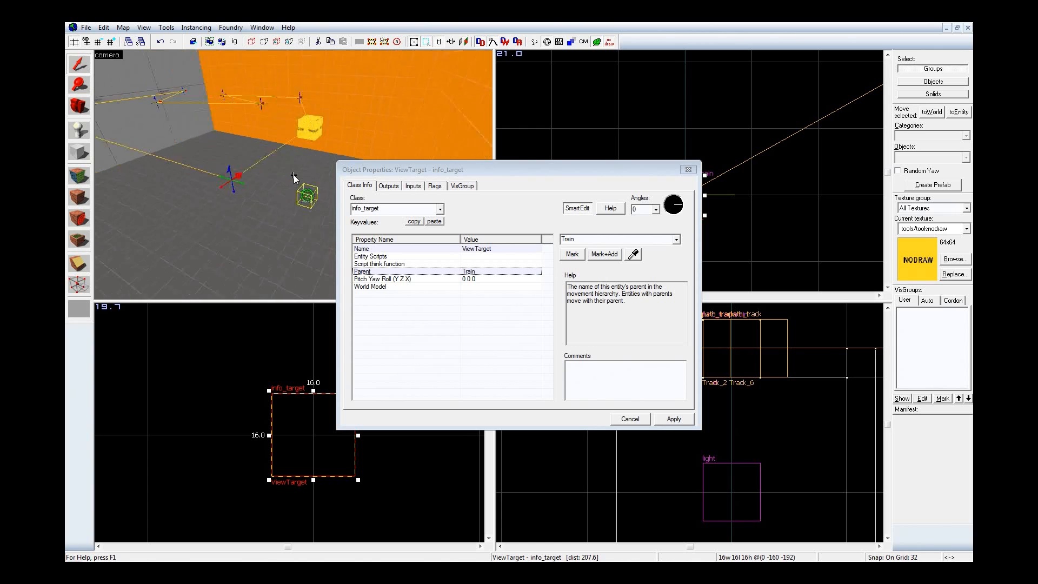
pyautogui.press('w')
pyautogui.press('d')
pyautogui.press('w')
pyautogui.press('s')
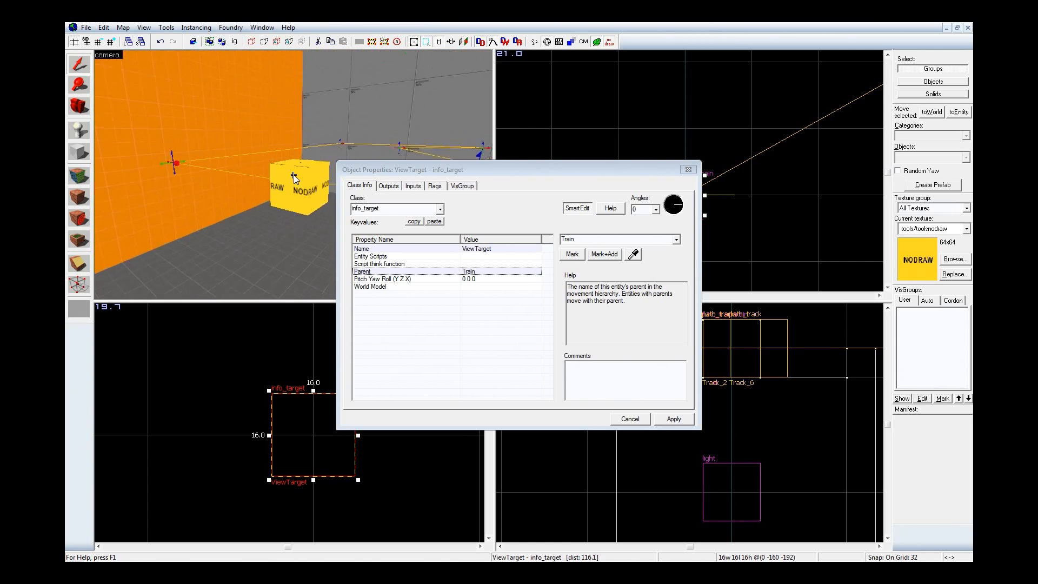
pyautogui.press('w')
pyautogui.press('a')
pyautogui.press('z')
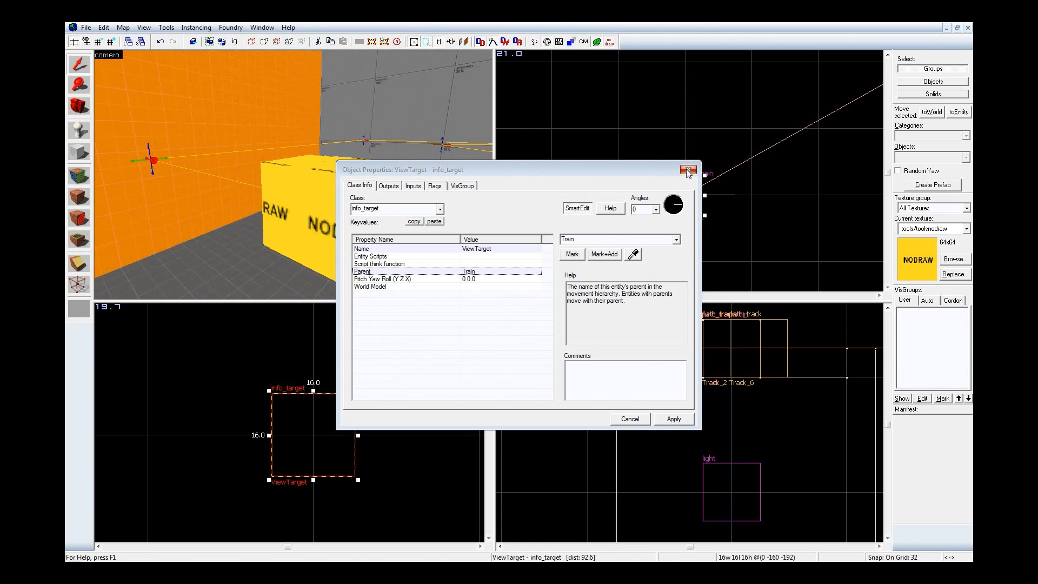
pyautogui.click(688, 169)
pyautogui.doubleClick(356, 178)
pyautogui.press('z')
pyautogui.press('w')
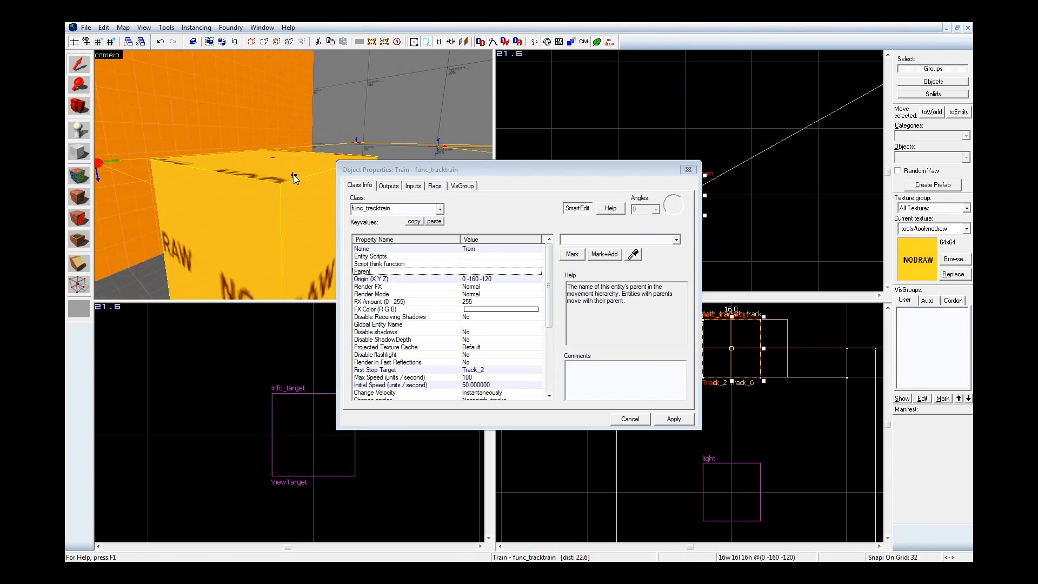
pyautogui.press('z')
pyautogui.click(317, 205)
pyautogui.press('z')
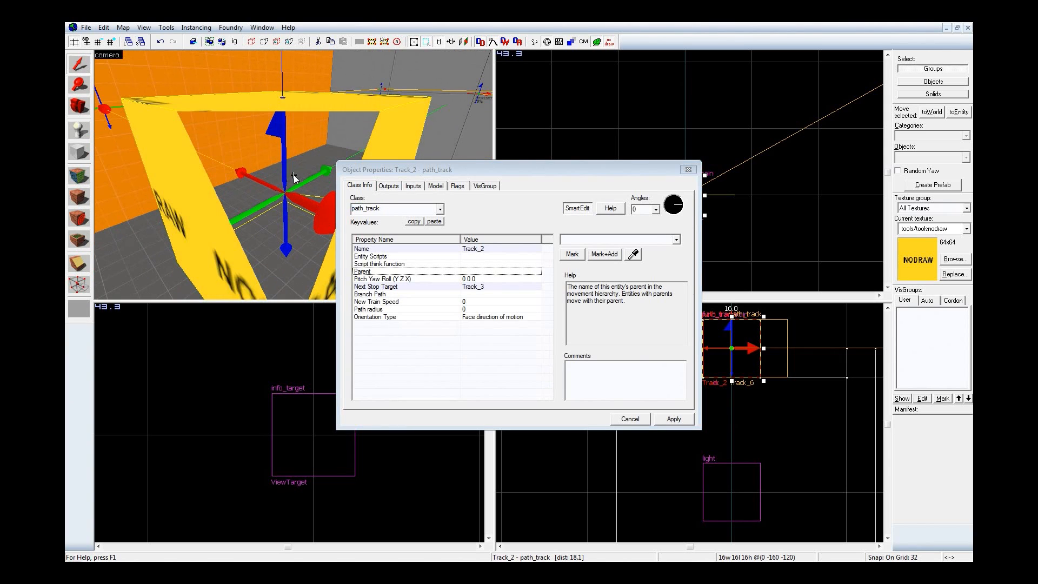
pyautogui.press('s')
pyautogui.press('z')
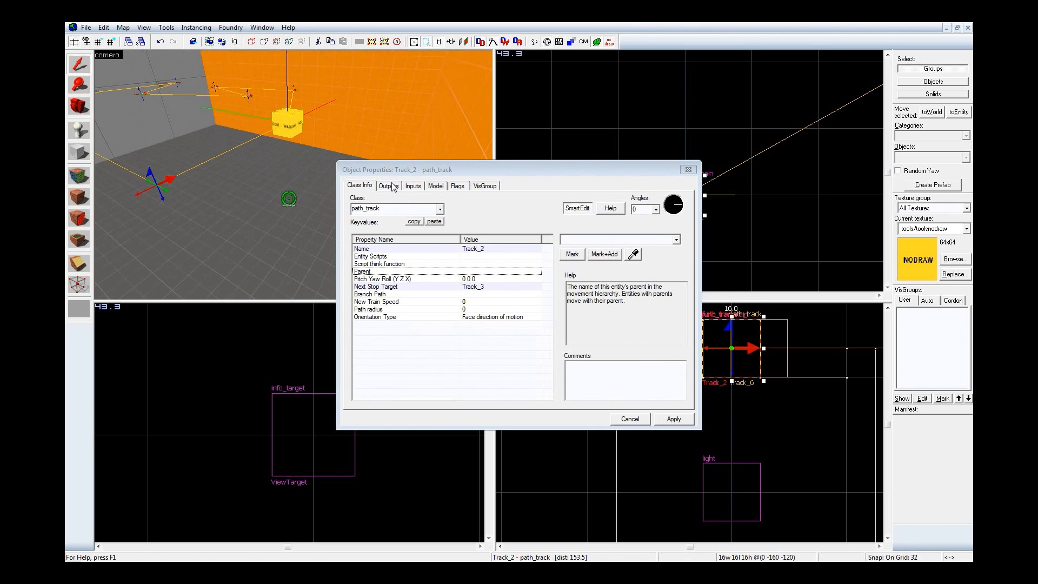
# Step: Add an output to Track_2 that sends Stop to Train on OnPass
pyautogui.click(393, 186)
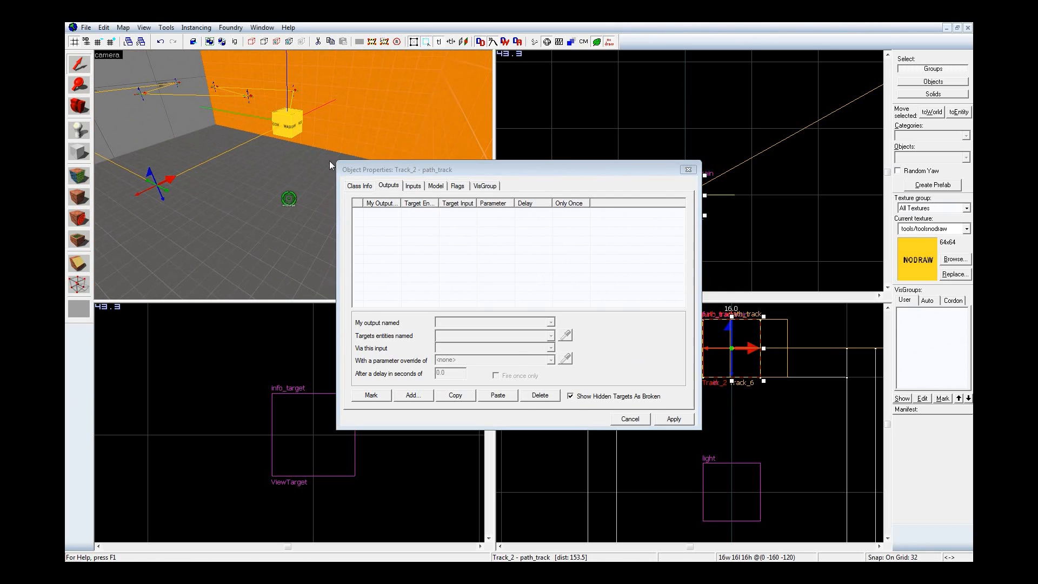
pyautogui.click(413, 395)
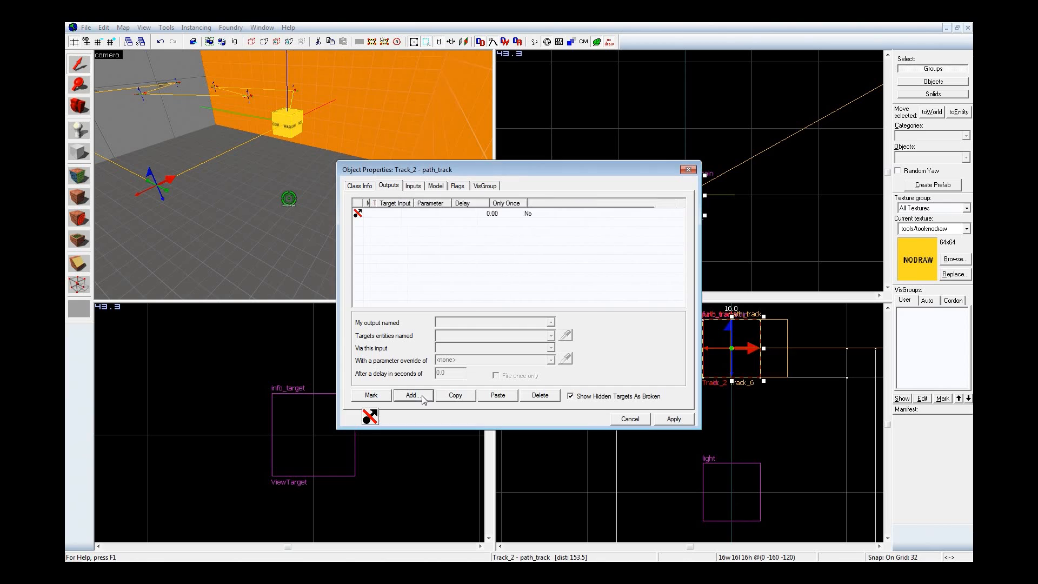
pyautogui.click(550, 322)
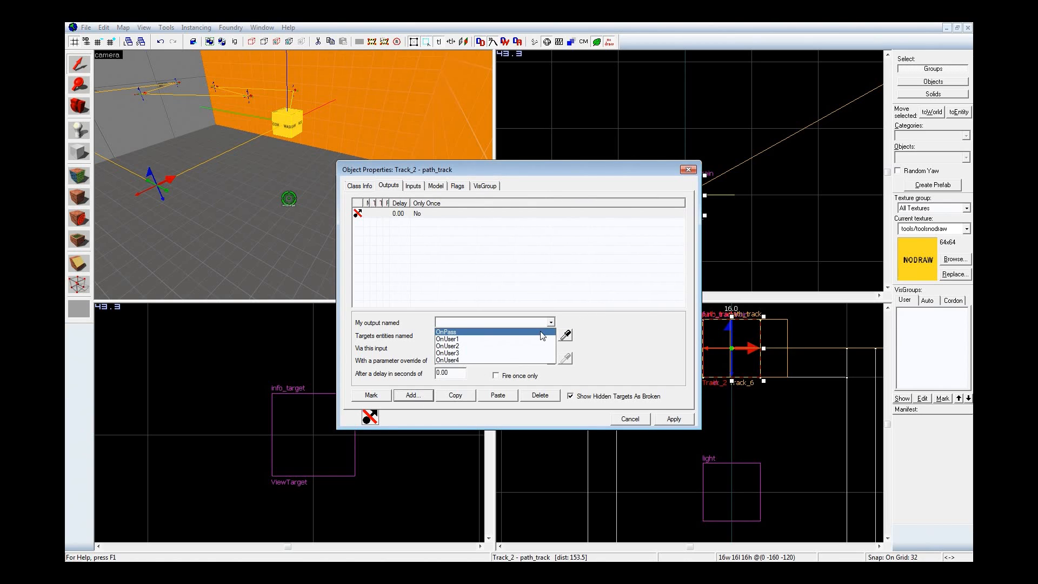
pyautogui.click(542, 336)
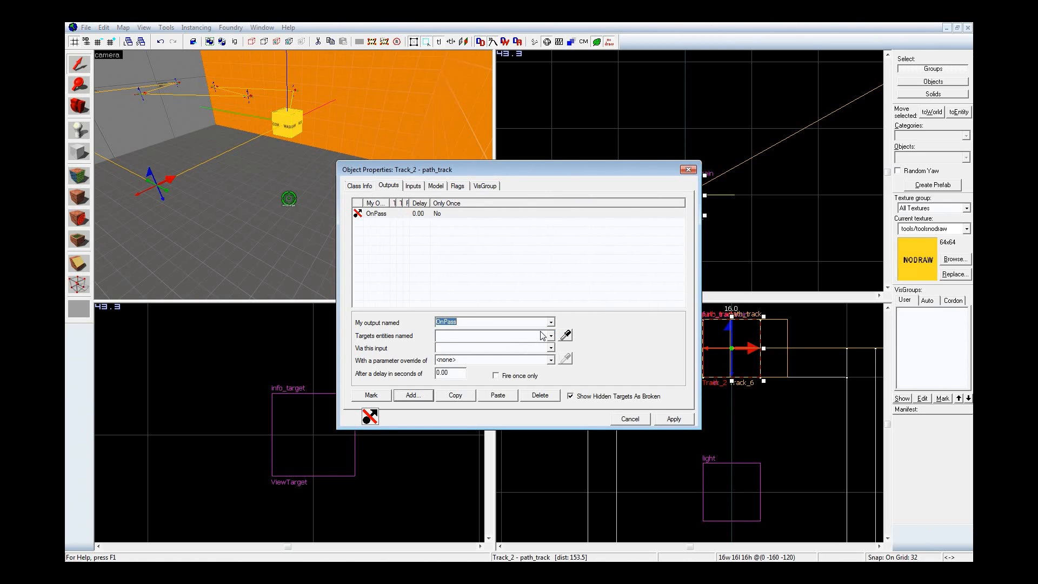
pyautogui.click(566, 335)
pyautogui.click(290, 134)
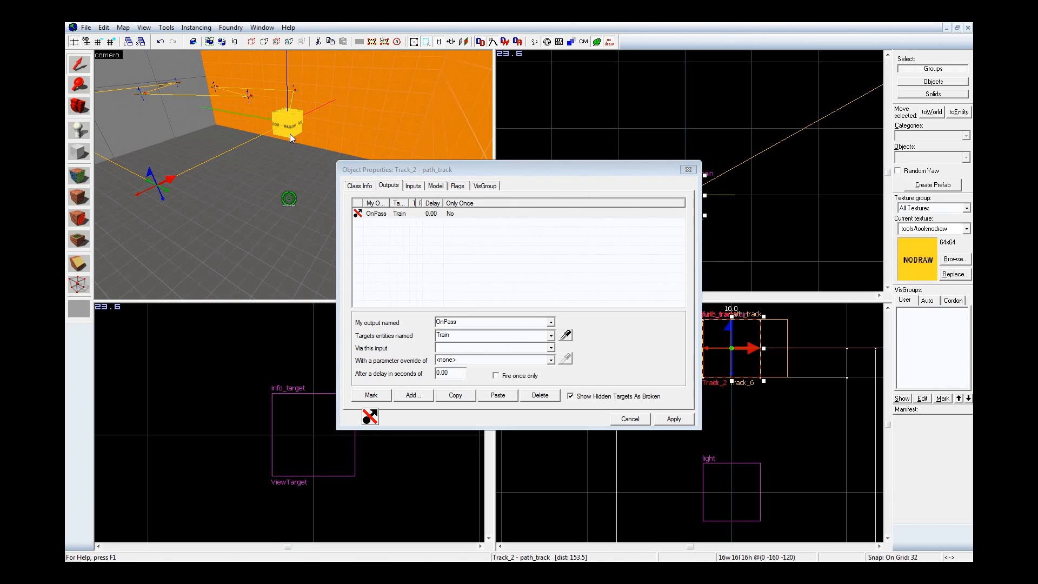
pyautogui.click(541, 349)
pyautogui.write('Stop')
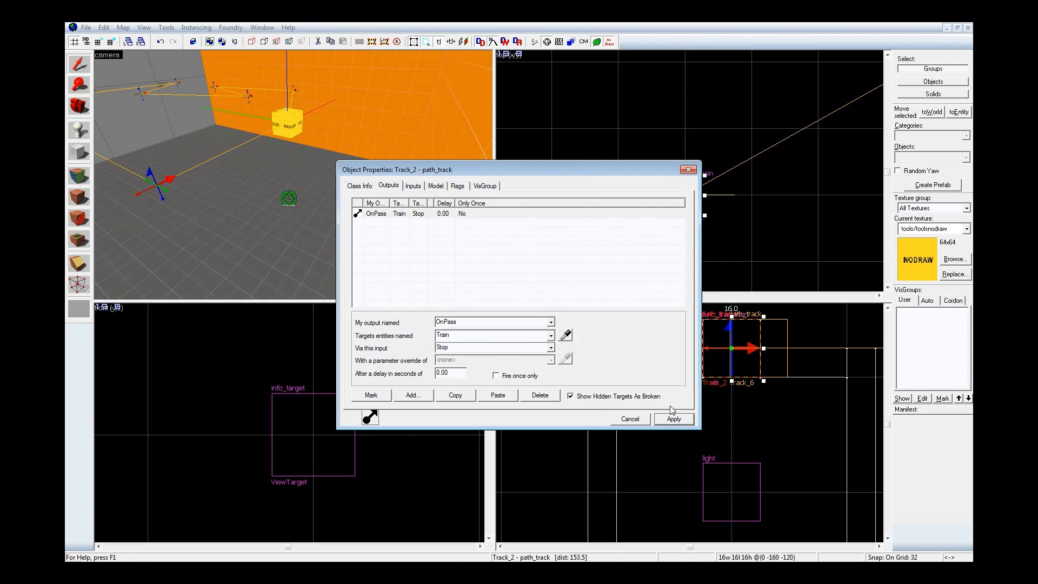
# Step: Duplicate the OnPass output and change the copy to target ViewProxy with the TeleportPlayerToProxy input
pyautogui.click(450, 394)
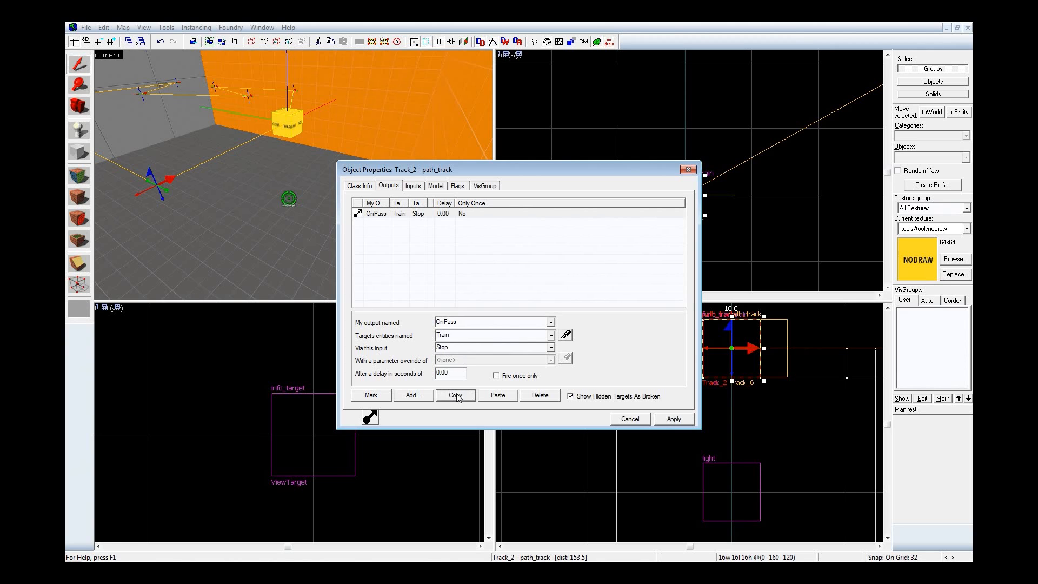
pyautogui.click(497, 395)
pyautogui.click(411, 222)
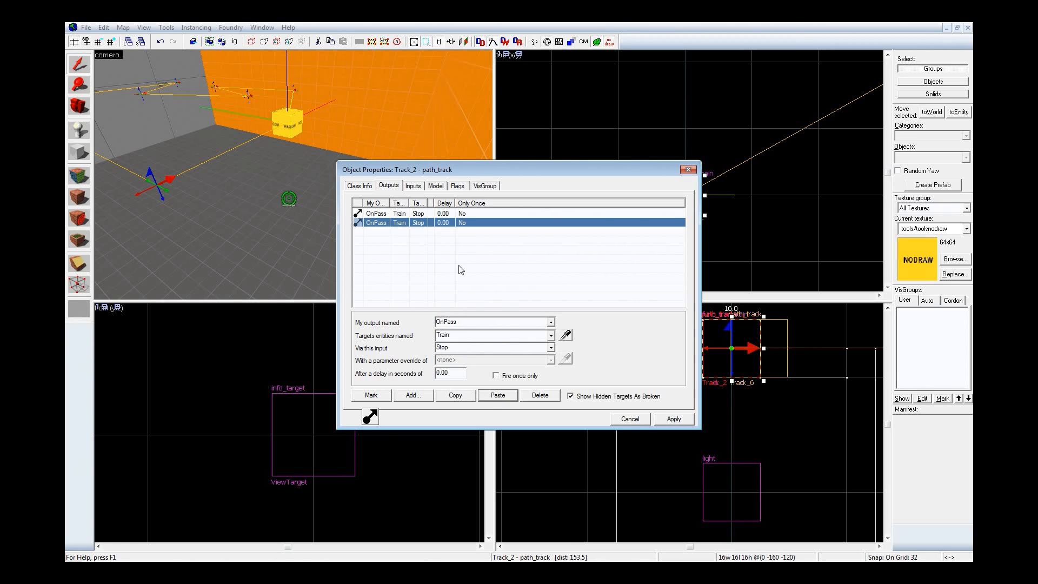
pyautogui.click(210, 140)
pyautogui.press('z')
pyautogui.press('w')
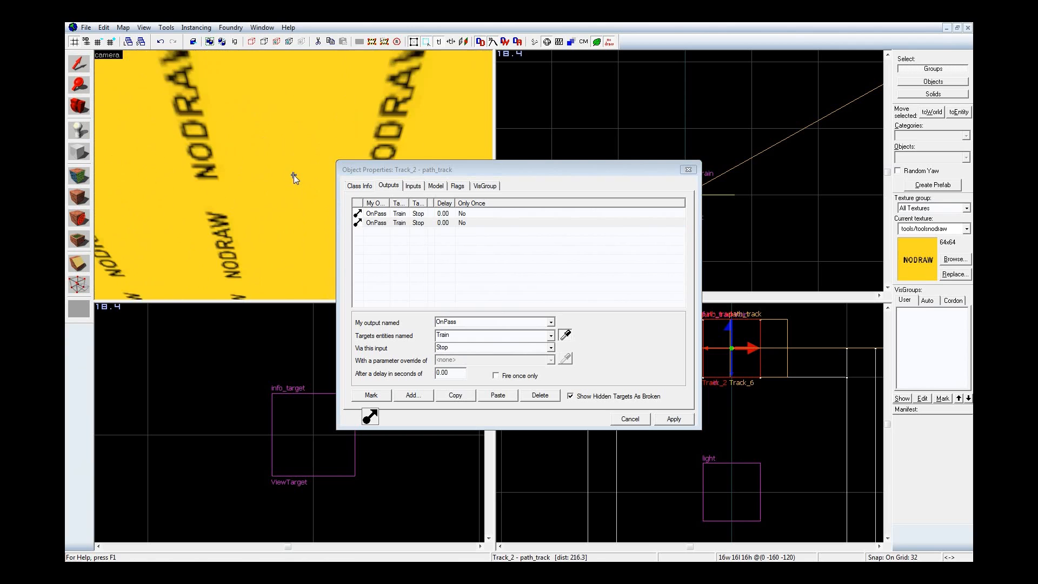
pyautogui.click(288, 154)
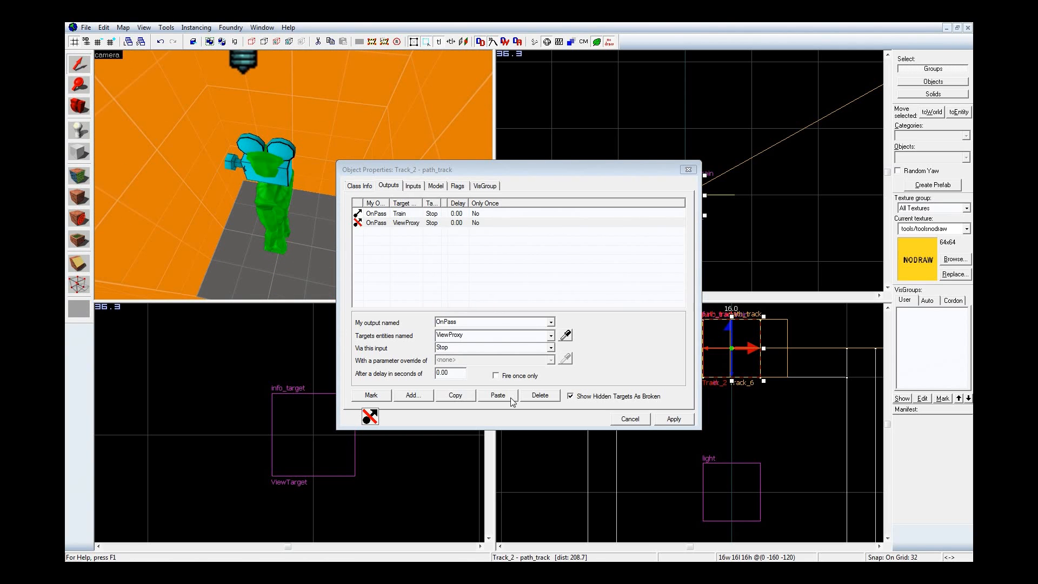
pyautogui.click(550, 347)
pyautogui.moveTo(553, 368); pyautogui.dragTo(552, 392)
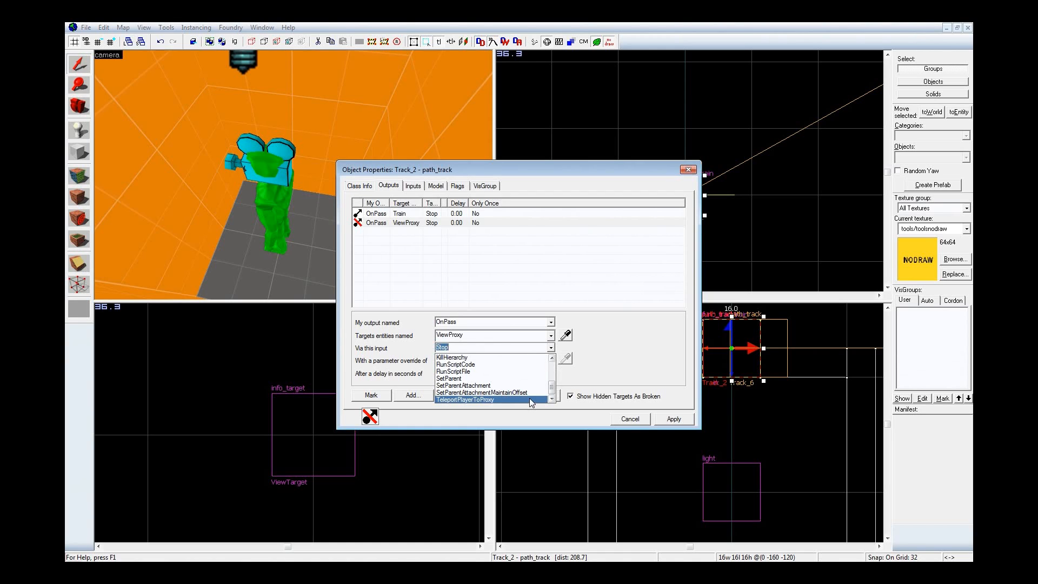
pyautogui.click(530, 399)
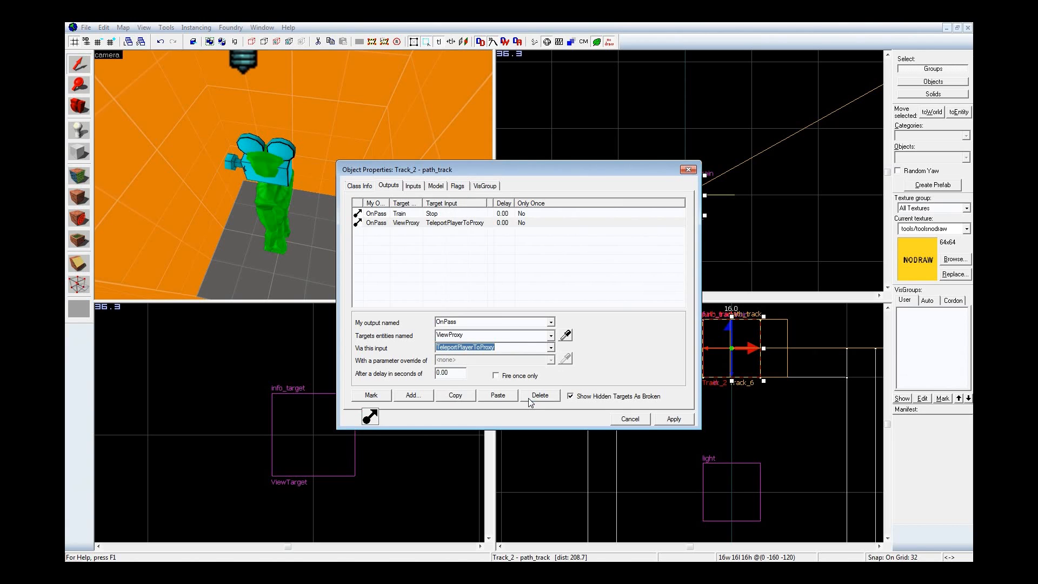
# Step: Duplicate the ViewProxy output, set the copy's input to Disable, and apply Track_2's outputs
pyautogui.click(453, 395)
pyautogui.click(498, 395)
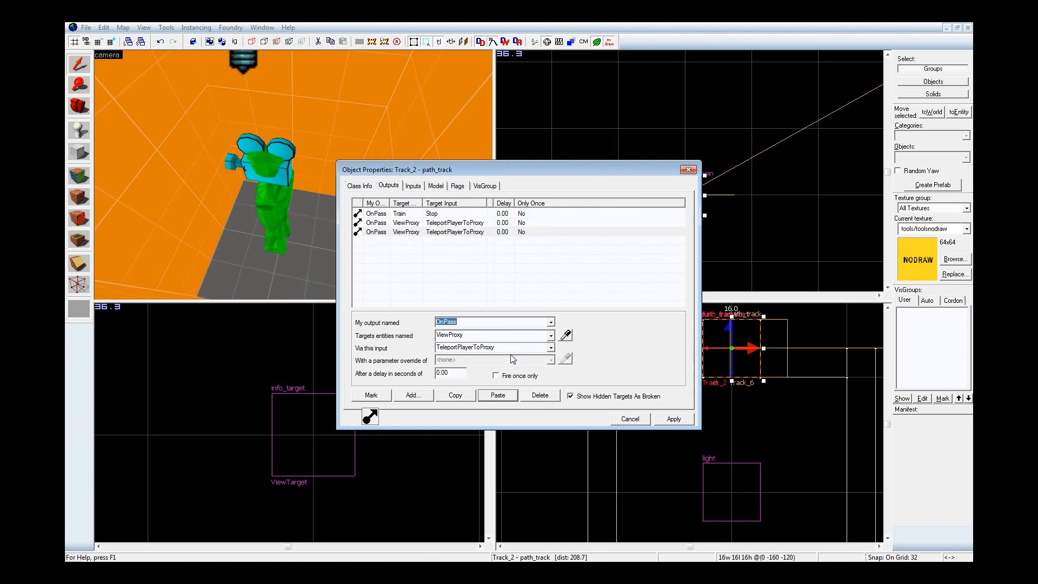
pyautogui.press('Tab')
pyautogui.press('Tab')
pyautogui.write('D')
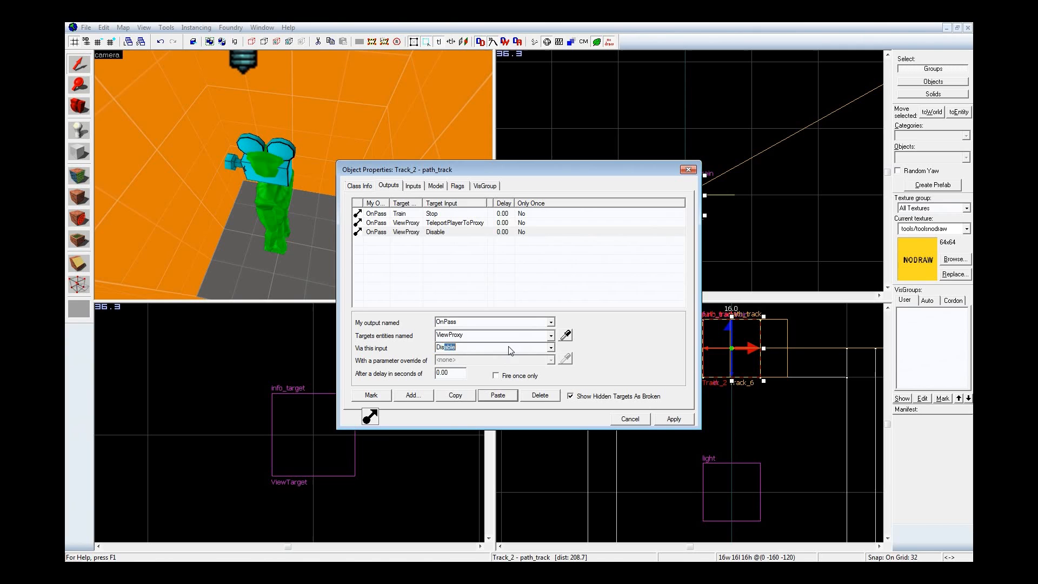
pyautogui.click(674, 420)
# Step: Inspect the Train block, its track path and the ViewTarget below it in the 3D view
pyautogui.press('z')
pyautogui.press('s')
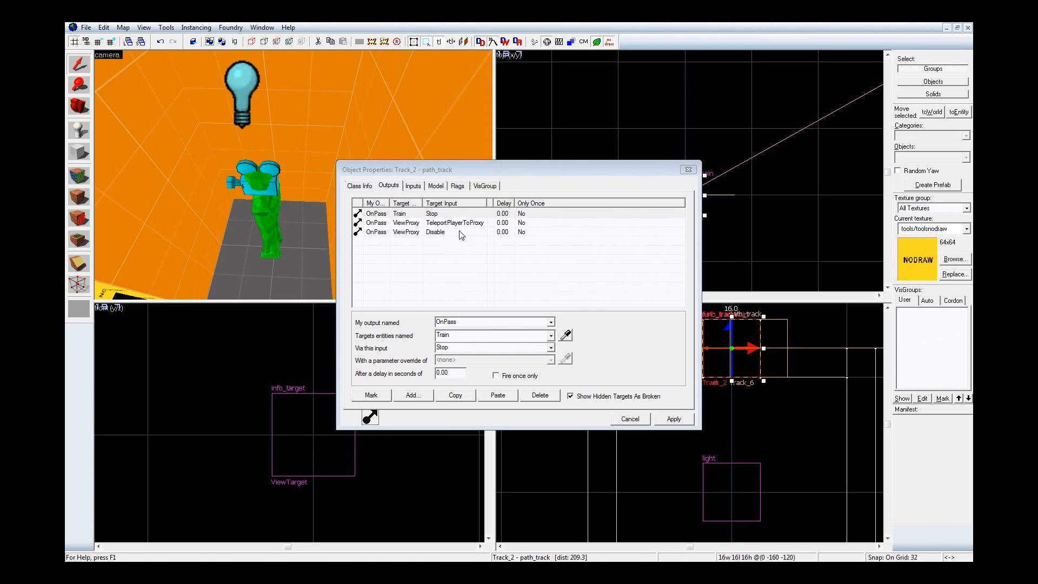
pyautogui.press('z')
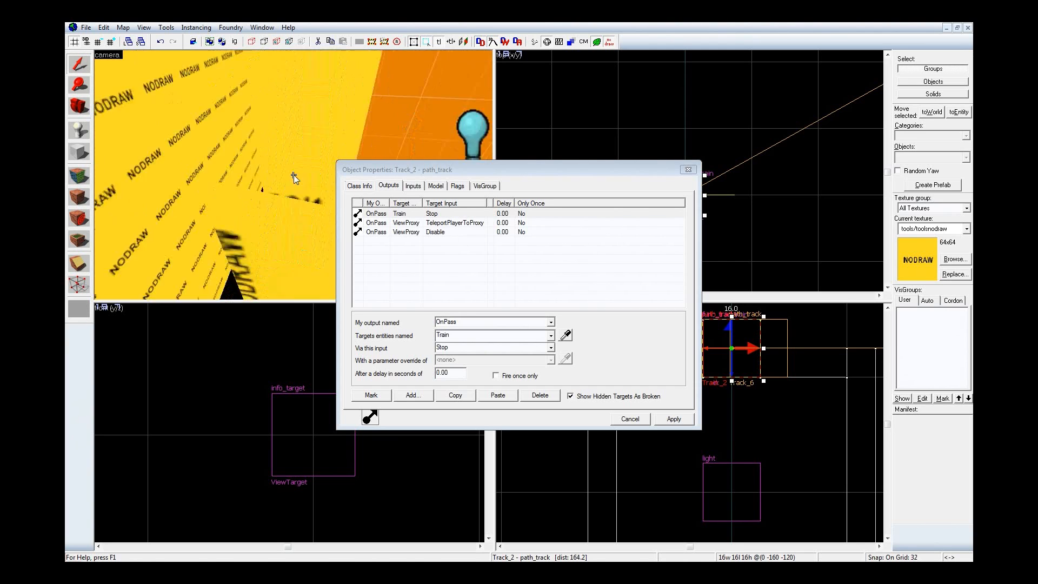
pyautogui.press('w')
pyautogui.press('s')
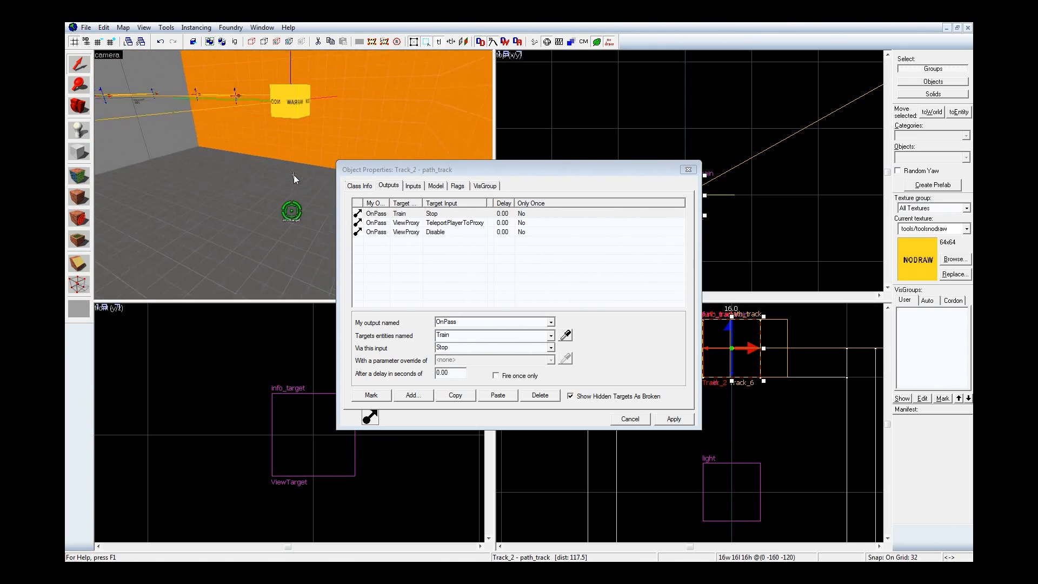
pyautogui.press('w')
pyautogui.press('s')
pyautogui.press('z')
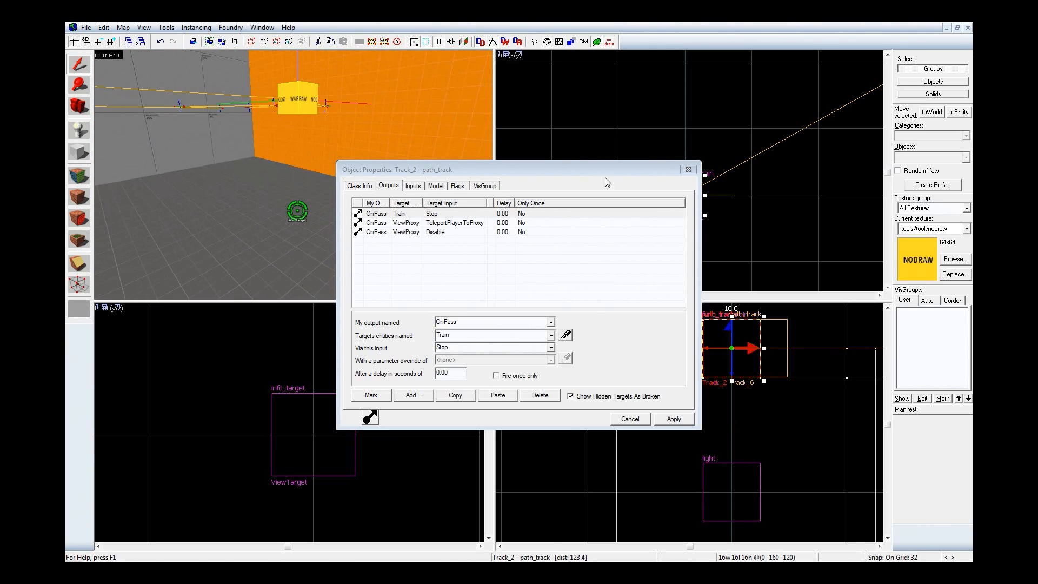
# Step: Close Track_2's properties and select the Train func_tracktrain block
pyautogui.click(689, 170)
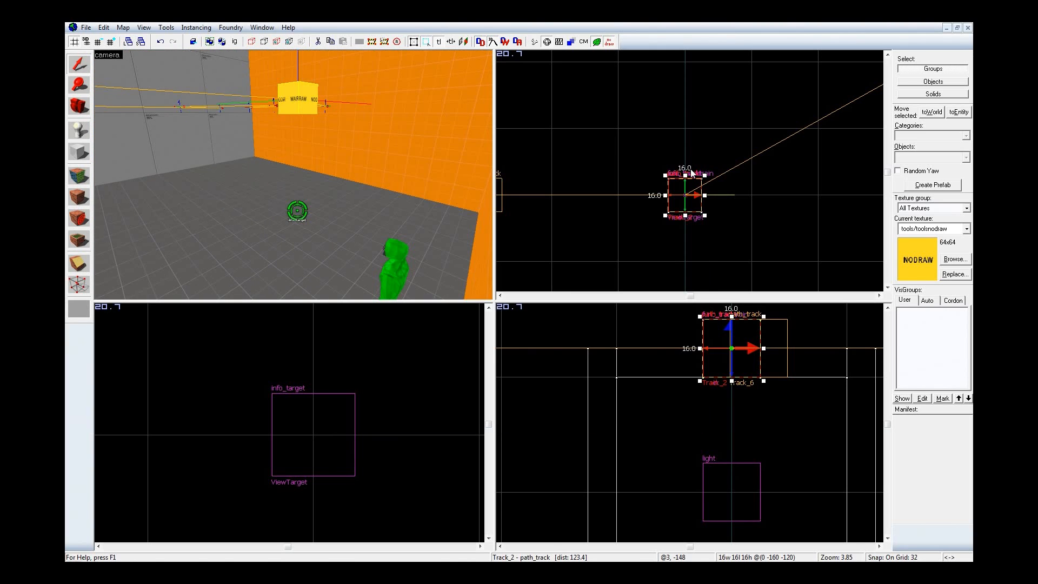
pyautogui.click(711, 141)
pyautogui.scroll(-2, 711, 139)
pyautogui.click(693, 178)
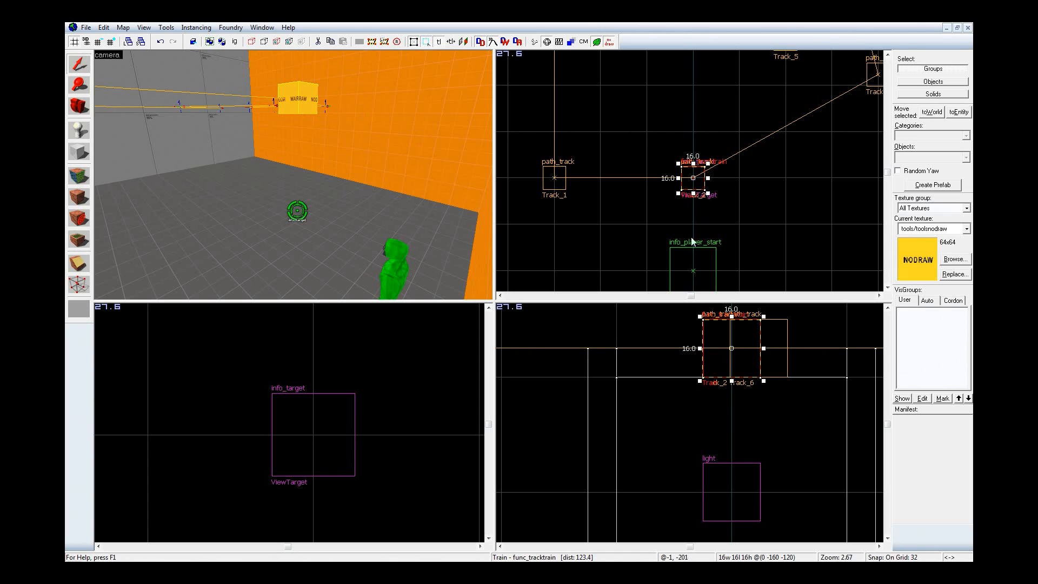
pyautogui.hotkey('ctrl', 'shift', 'e')
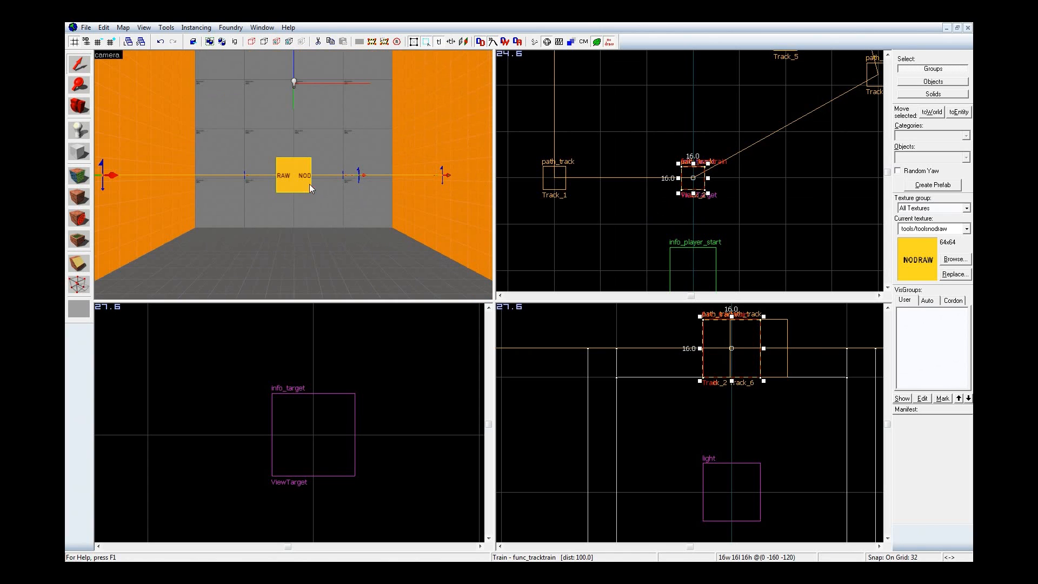
pyautogui.press('z')
pyautogui.press('a')
pyautogui.press('z')
pyautogui.scroll(-5, 663, 374)
pyautogui.scroll(3, 690, 381)
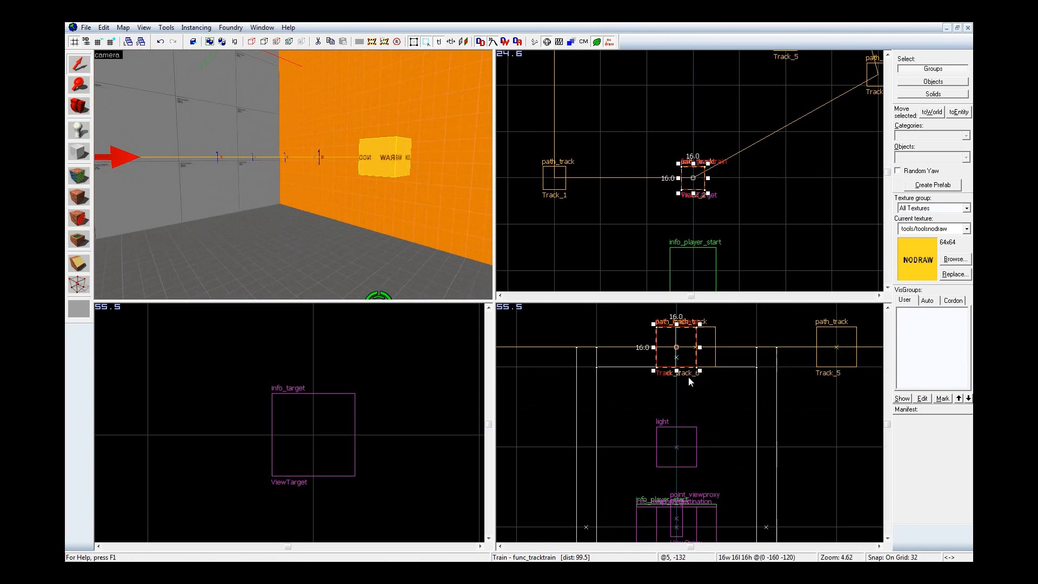
# Step: Reduce the grid to 8 and clone the Train block 16 units straight down, directly beneath the original
pyautogui.keyDown('shift'); pyautogui.moveTo(680, 355); pyautogui.dragTo(687, 417); pyautogui.keyUp('shift')
pyautogui.hotkey('ctrl', 'z')
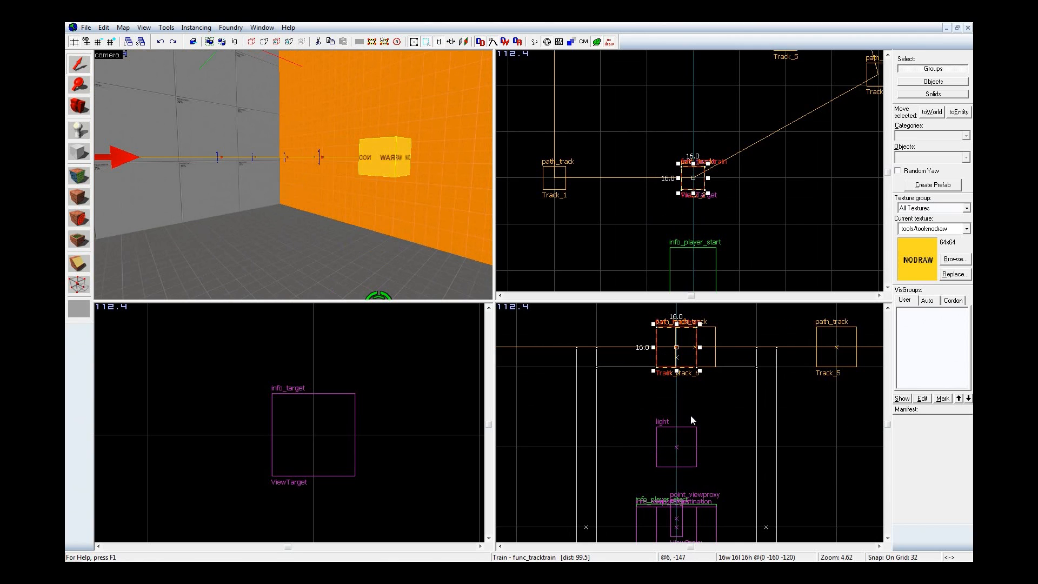
pyautogui.press('[')
pyautogui.press('[')
pyautogui.moveTo(686, 356); pyautogui.dragTo(693, 386)
pyautogui.scroll(-5, 676, 400)
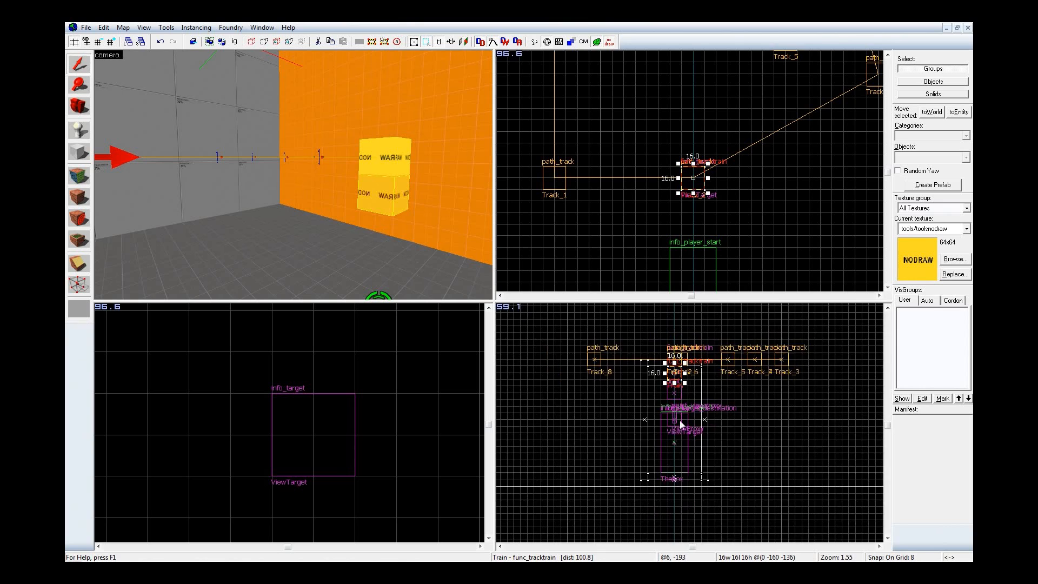
# Step: Stretch the cloned Train block downward to a height of 128 units and open its properties
pyautogui.scroll(1, 680, 421)
pyautogui.moveTo(675, 380); pyautogui.dragTo(684, 485)
pyautogui.moveTo(422, 232); pyautogui.dragTo(294, 179)
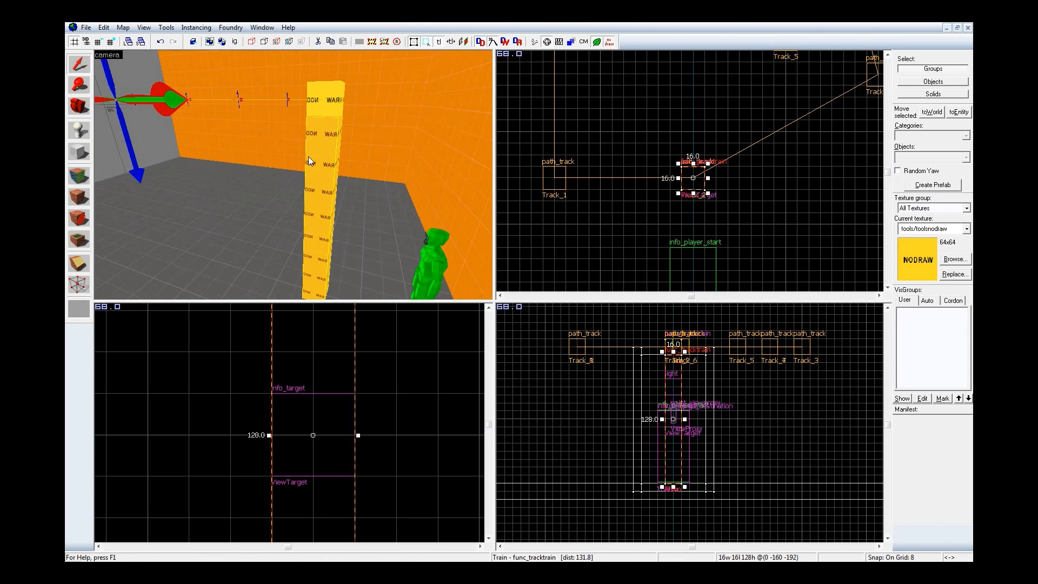
pyautogui.doubleClick(309, 156)
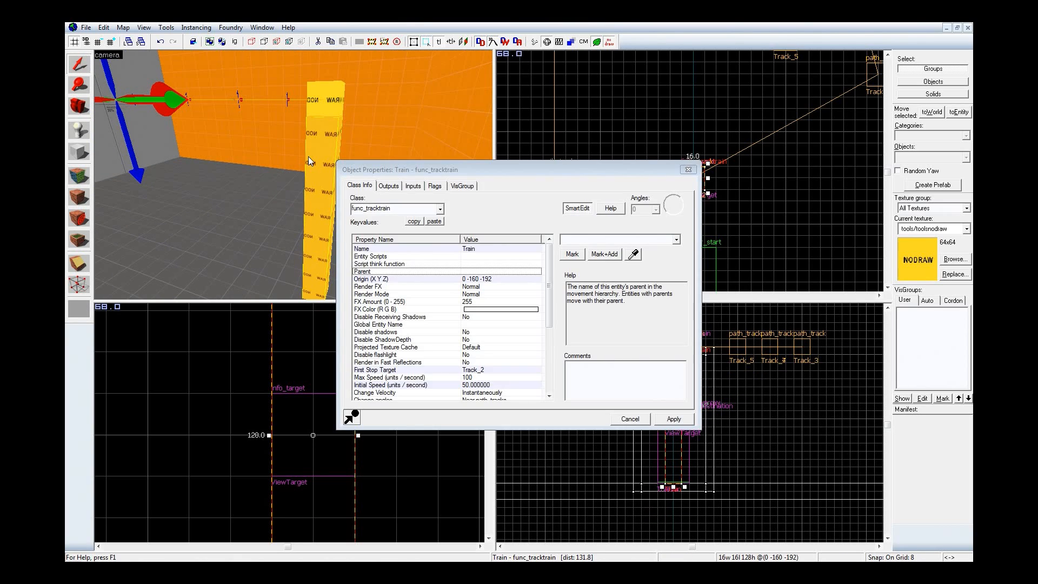
# Step: Change the class of the stretched Train clone to trigger_teleport
pyautogui.click(403, 210)
pyautogui.write('telepo')
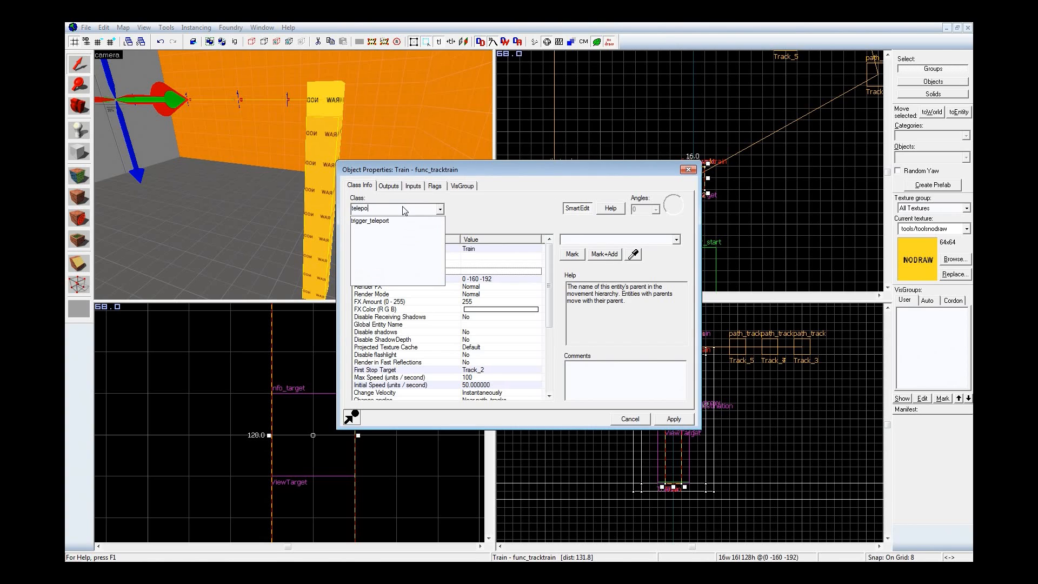
pyautogui.press('Down')
pyautogui.press('Return')
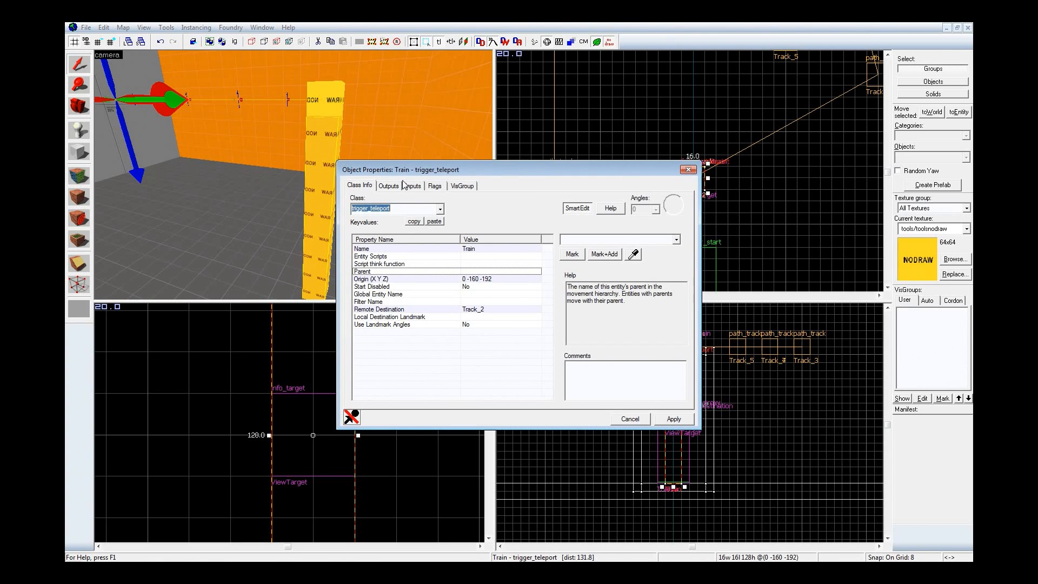
# Step: Review the trigger_teleport's outputs and inputs and clear its Name value
pyautogui.click(394, 186)
pyautogui.click(406, 187)
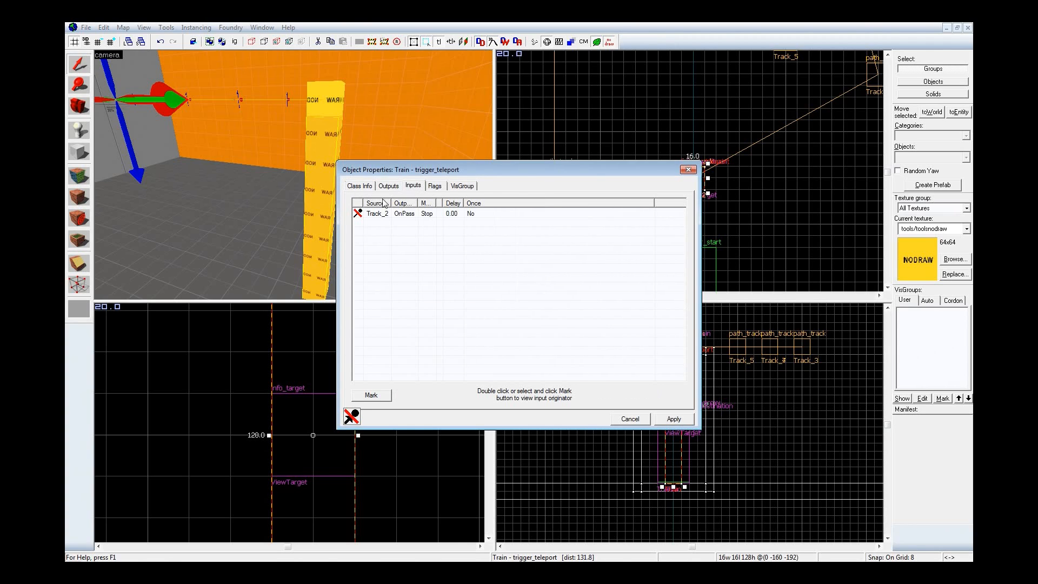
pyautogui.click(398, 214)
pyautogui.click(366, 189)
pyautogui.click(471, 249)
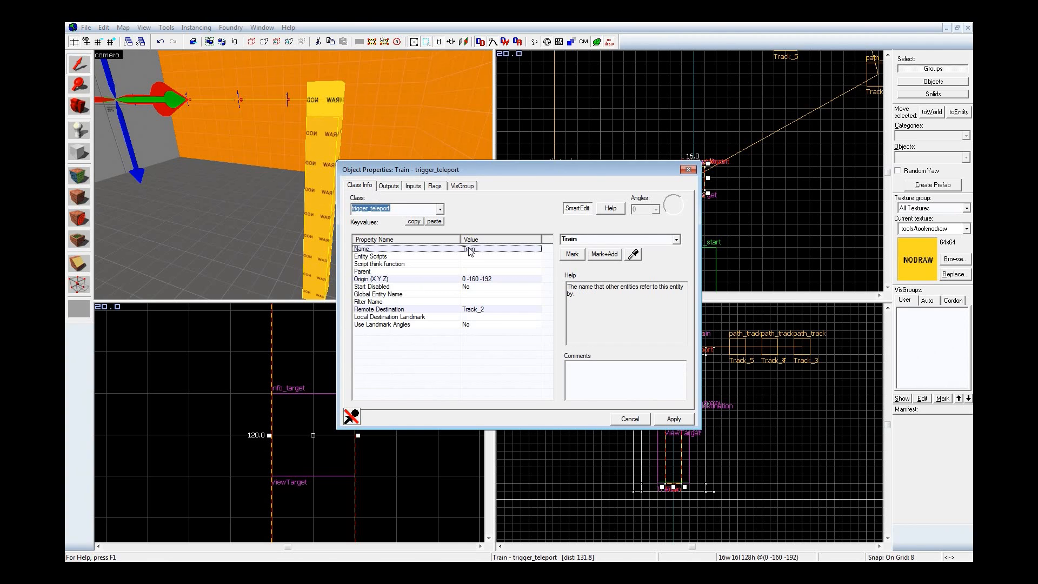
pyautogui.press('BackSpace')
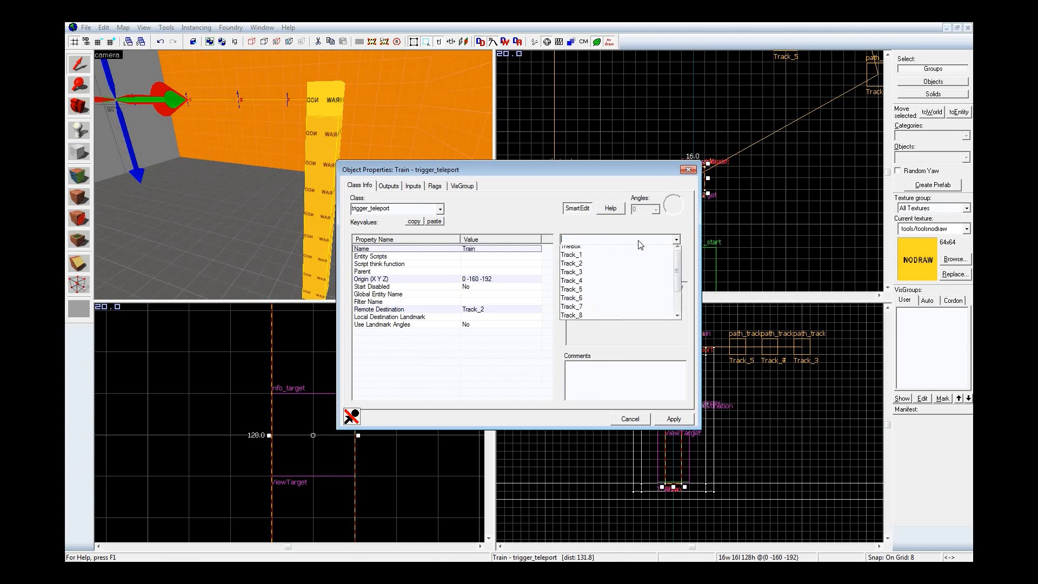
pyautogui.press('Return')
# Step: Set the trigger_teleport's Remote Destination to TheBox by picking that entity in the 3D view, and apply the properties
pyautogui.click(481, 311)
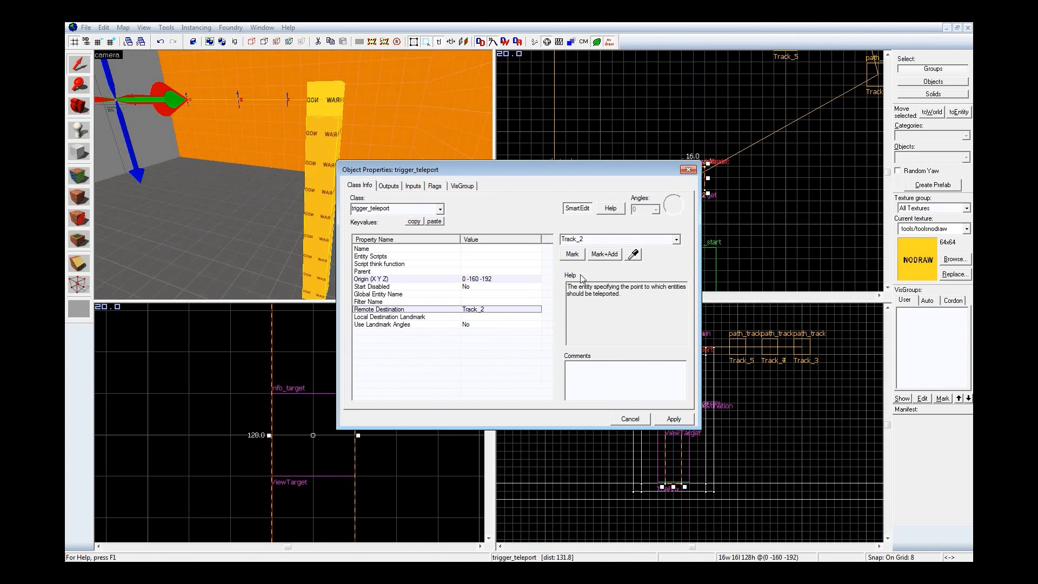
pyautogui.click(637, 256)
pyautogui.press('z')
pyautogui.press('w')
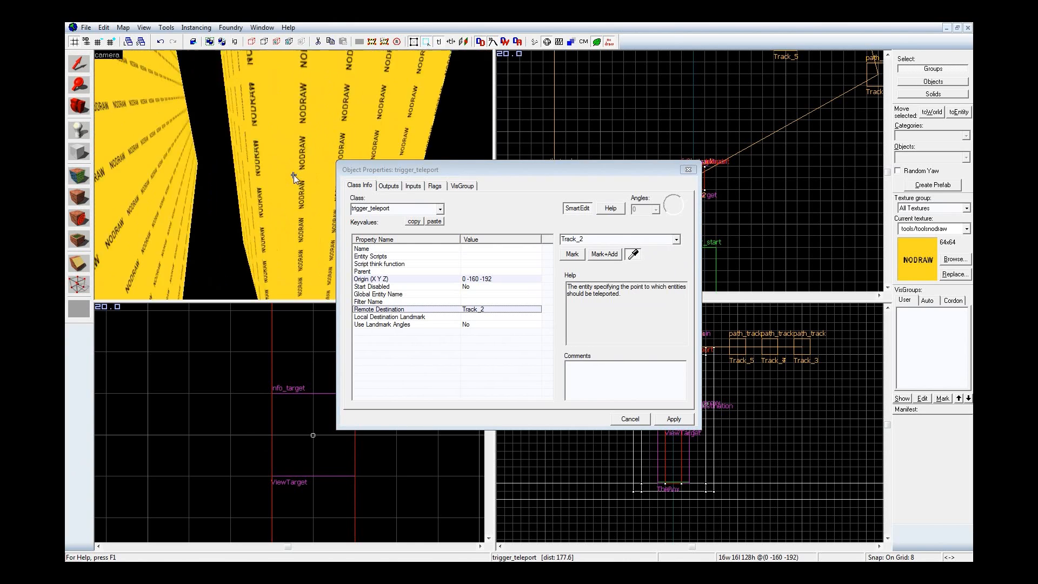
pyautogui.click(293, 178)
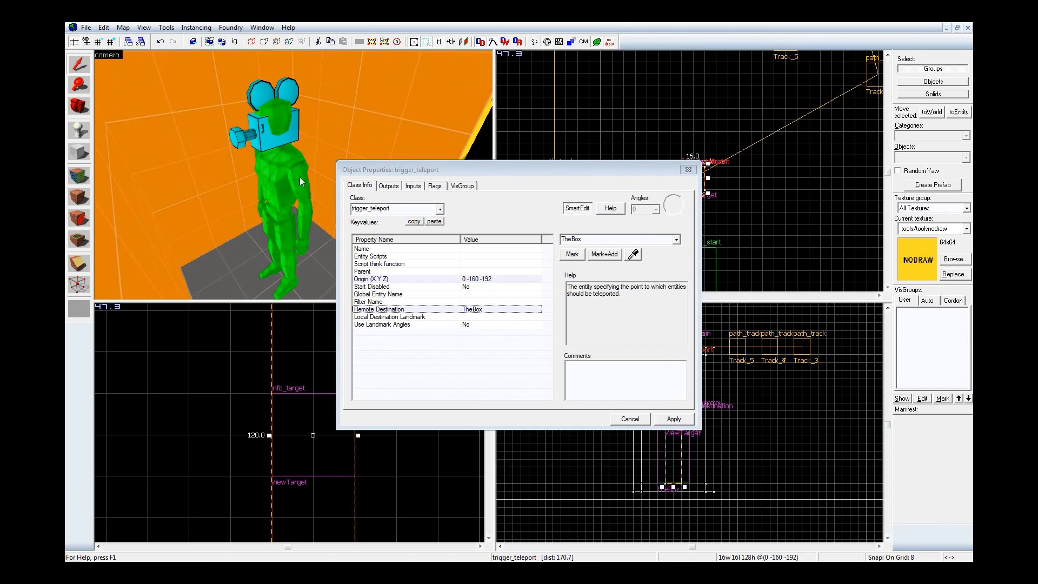
pyautogui.click(668, 422)
pyautogui.press('z')
pyautogui.press('d')
pyautogui.press('z')
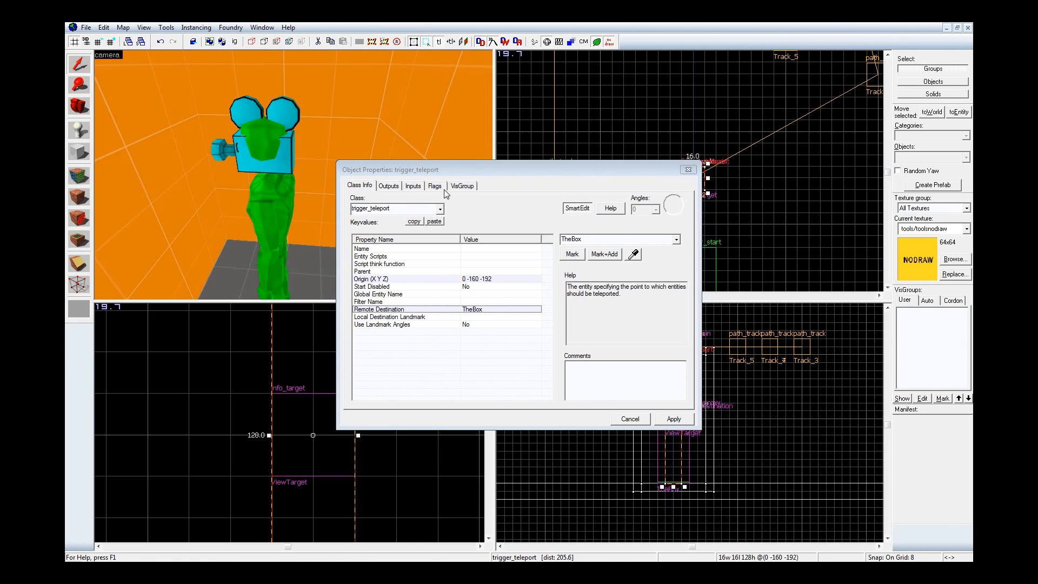
pyautogui.press('z')
pyautogui.press('w')
pyautogui.press('a')
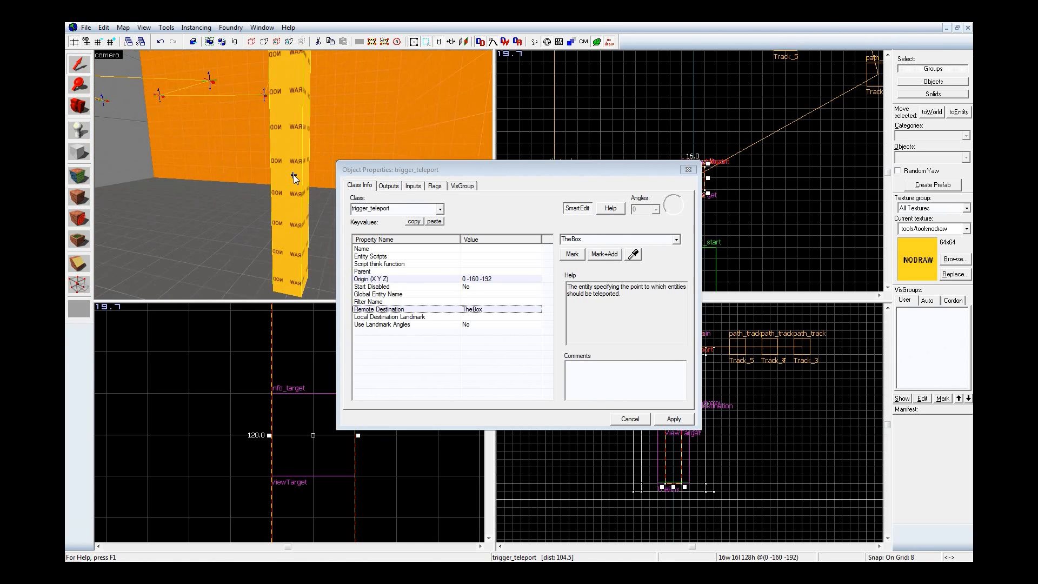
pyautogui.press('z')
# Step: Close the trigger's properties and find tools/toolstrigger with the texture filter "gger", making it the current texture
pyautogui.click(688, 170)
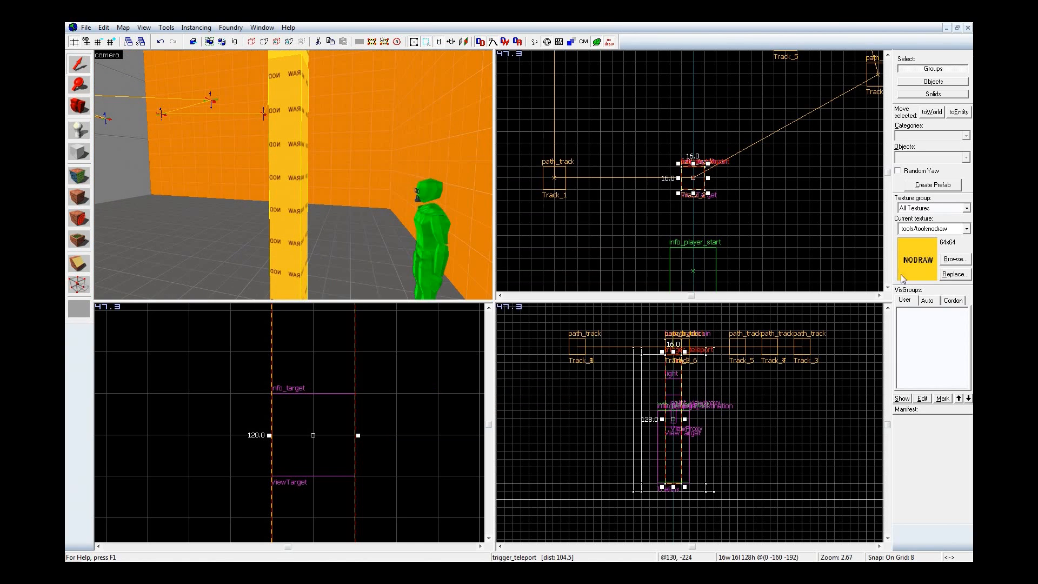
pyautogui.click(955, 259)
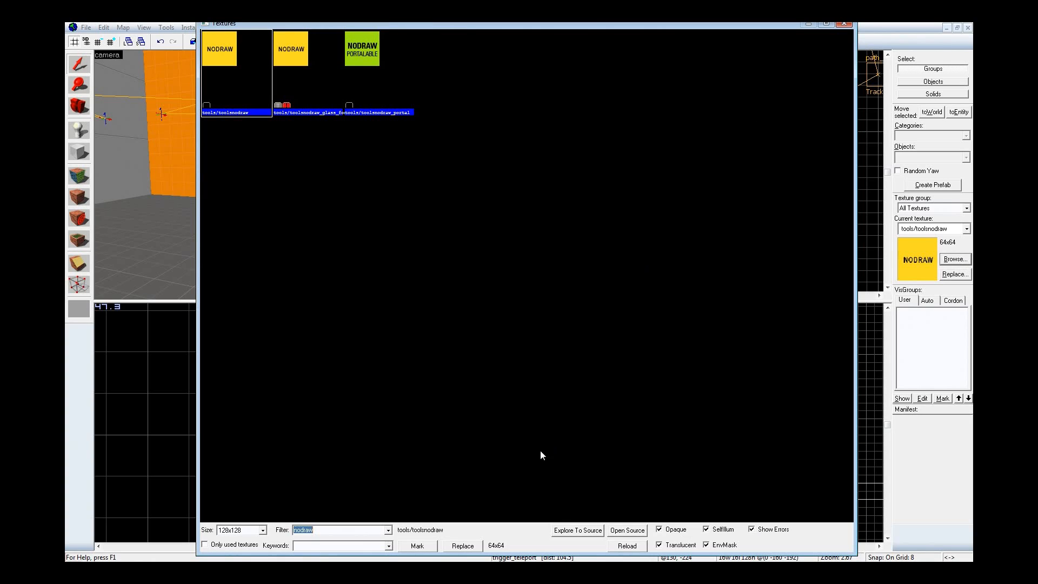
pyautogui.write('gger')
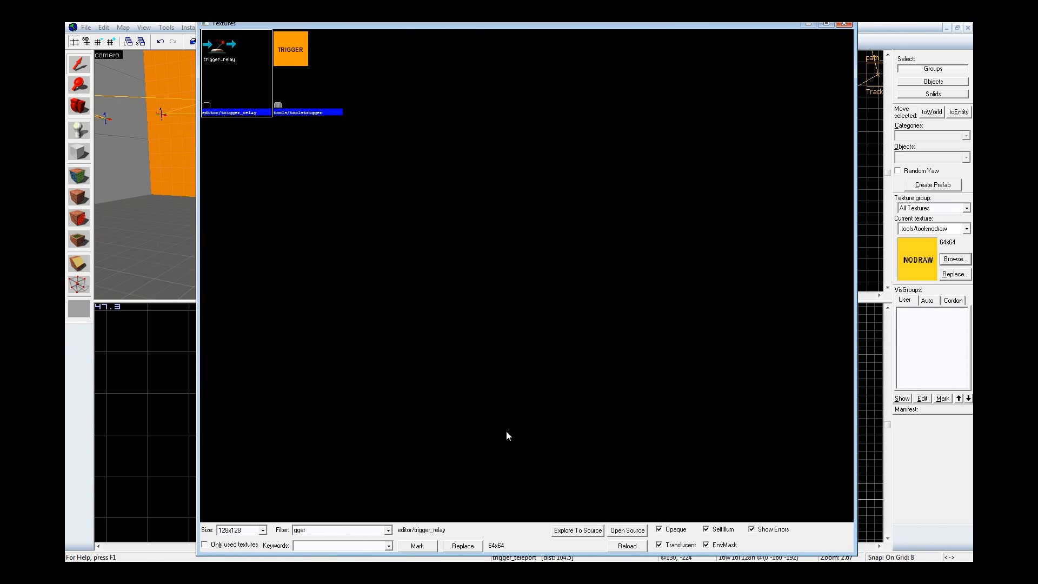
pyautogui.doubleClick(282, 92)
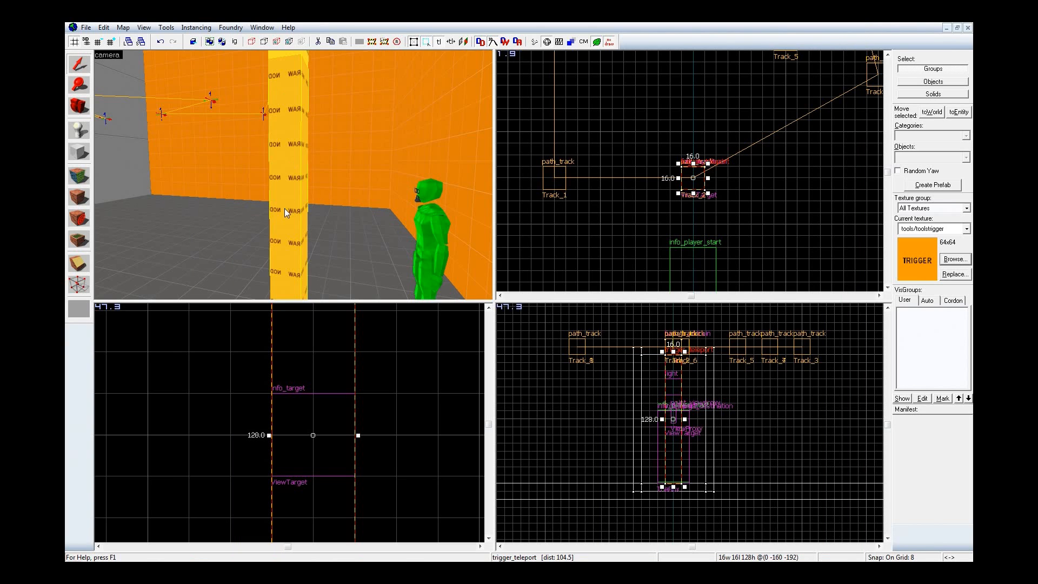
# Step: Apply the tools/toolstrigger texture to all faces of the tall trigger_teleport block
pyautogui.hotkey('shift', 'a')
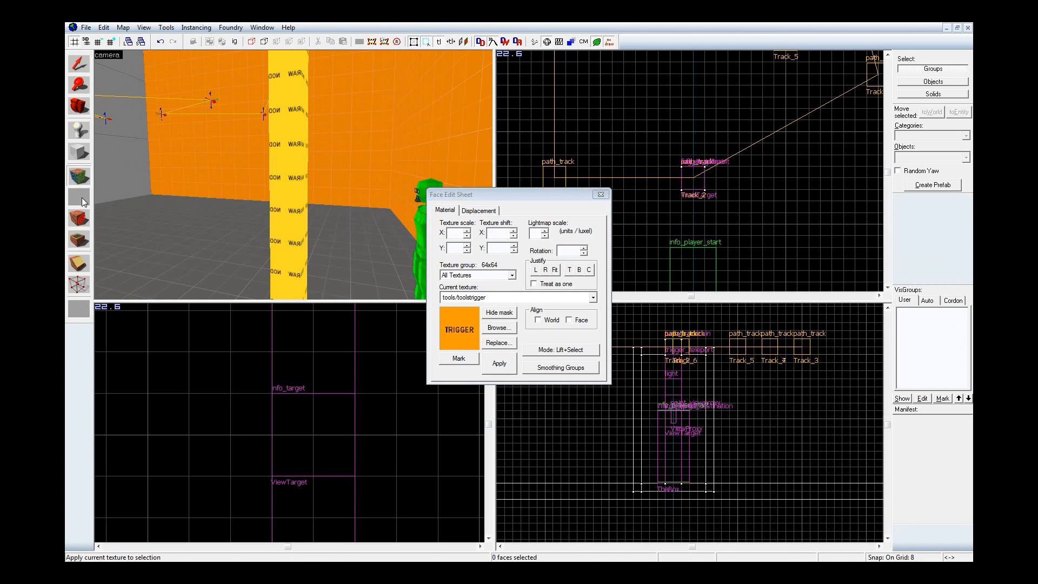
pyautogui.hotkey('shift', 'a')
pyautogui.hotkey('shift', 'a')
pyautogui.keyDown('shift'); pyautogui.rightClick(297, 166); pyautogui.keyUp('shift')
# Step: Examine the retextured trigger column and the info_target inside it from several sides in the 3D view
pyautogui.press('z')
pyautogui.press('w')
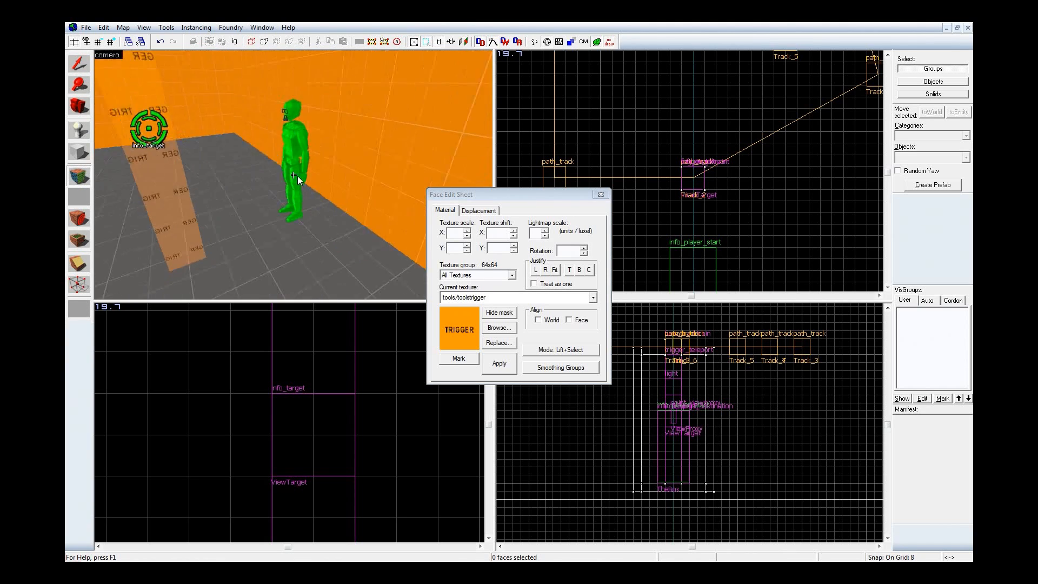
pyautogui.press('a')
pyautogui.press('w')
pyautogui.press('s')
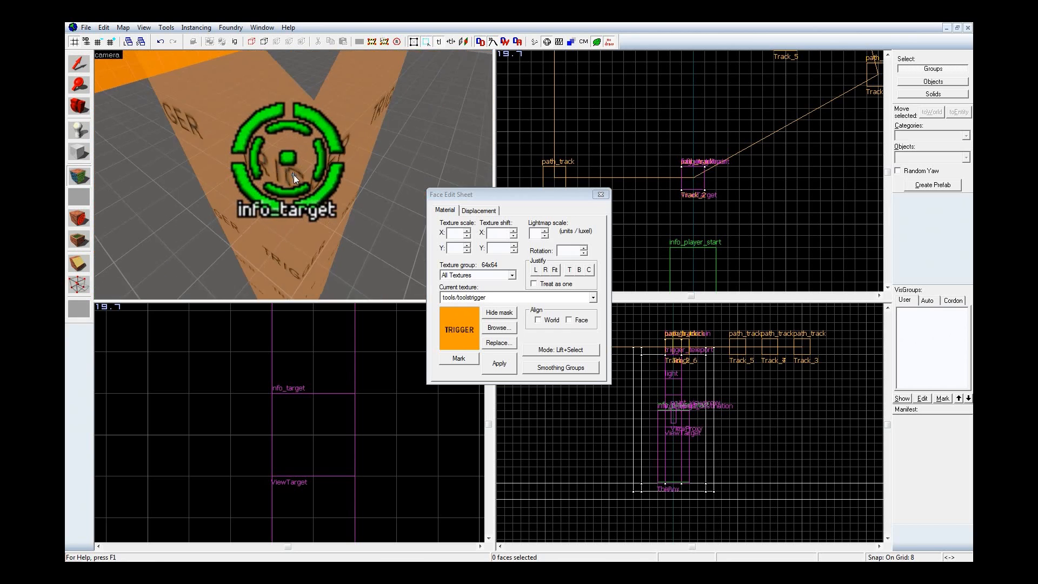
pyautogui.press('d')
pyautogui.press('s')
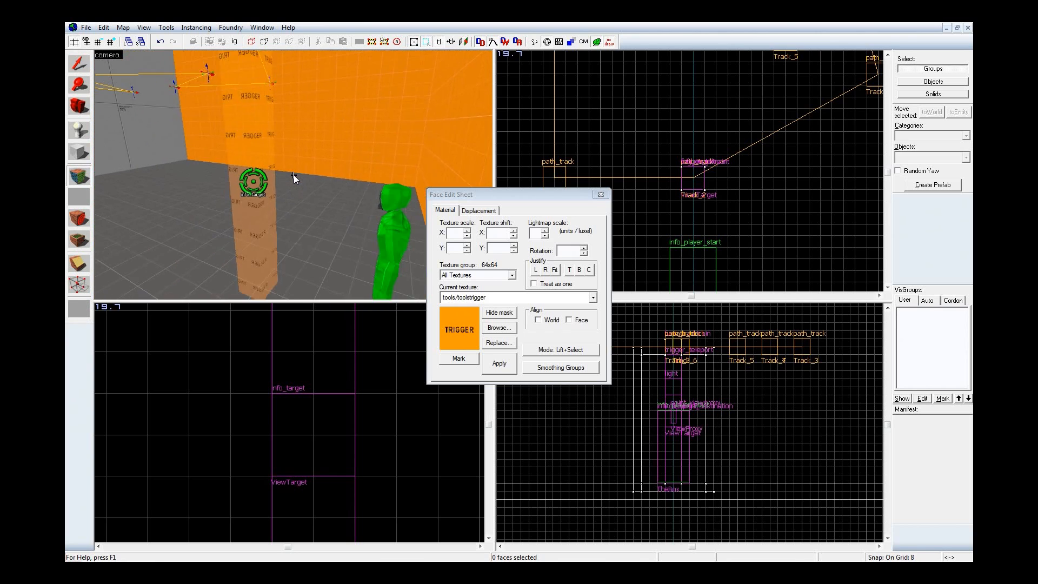
pyautogui.press('z')
# Step: Open the trigger_teleport's properties and add a new output named OnStartTouch
pyautogui.hotkey('shift', 's')
pyautogui.doubleClick(269, 145)
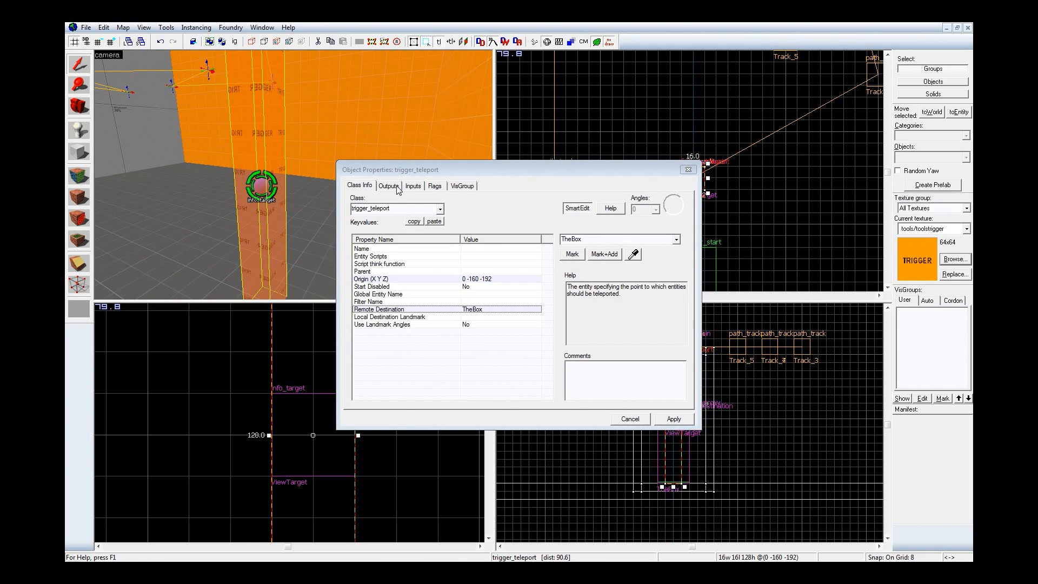
pyautogui.click(390, 186)
pyautogui.click(420, 395)
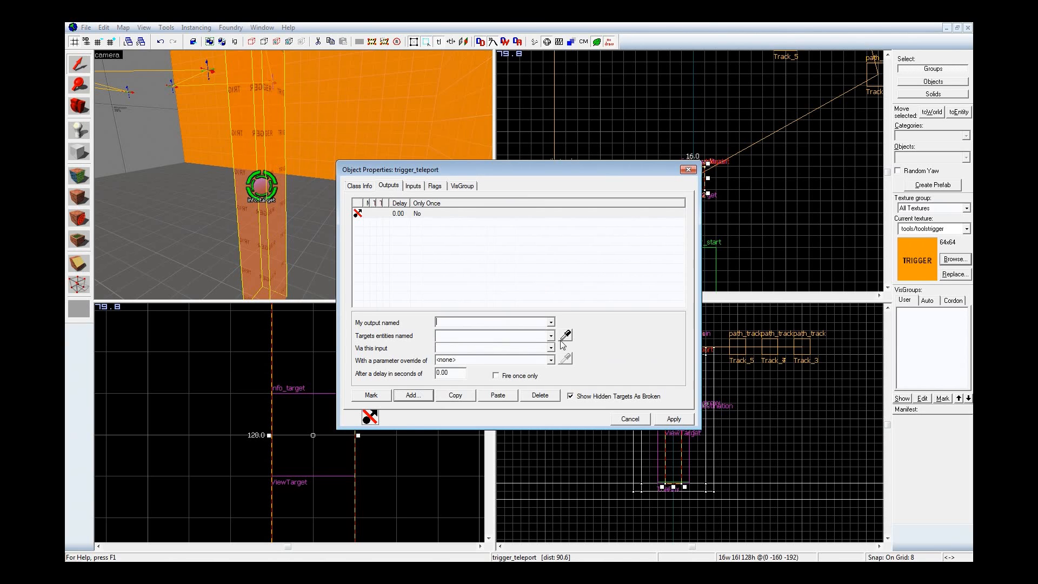
pyautogui.click(552, 323)
pyautogui.scroll(1, 553, 327)
pyautogui.click(516, 347)
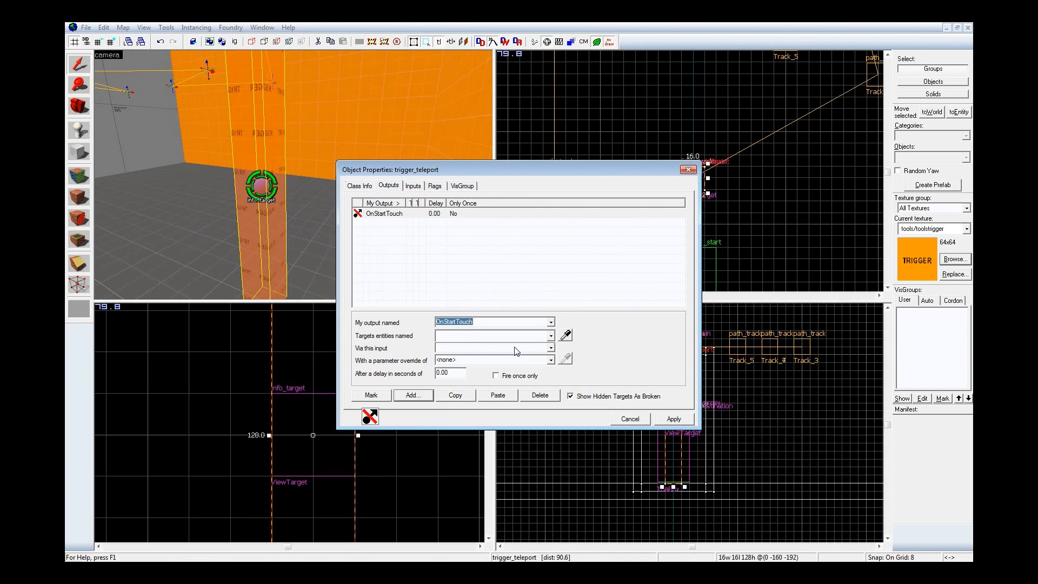
# Step: Target the OnStartTouch output at ViewProxy by picking it in the 3D view, set its input to Enable, and apply
pyautogui.click(566, 336)
pyautogui.press('z')
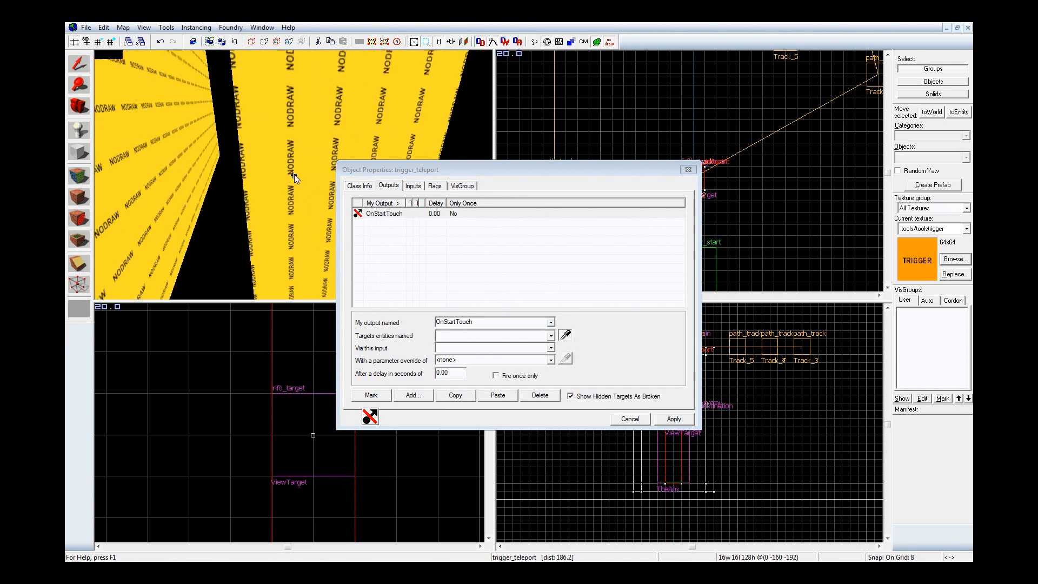
pyautogui.press('z')
pyautogui.click(272, 183)
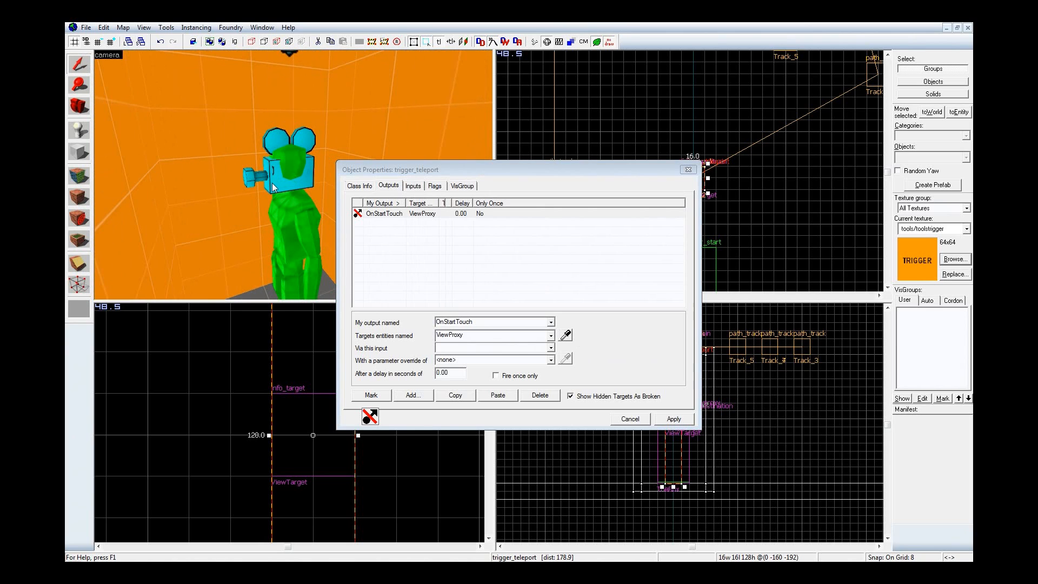
pyautogui.click(498, 347)
pyautogui.click(517, 355)
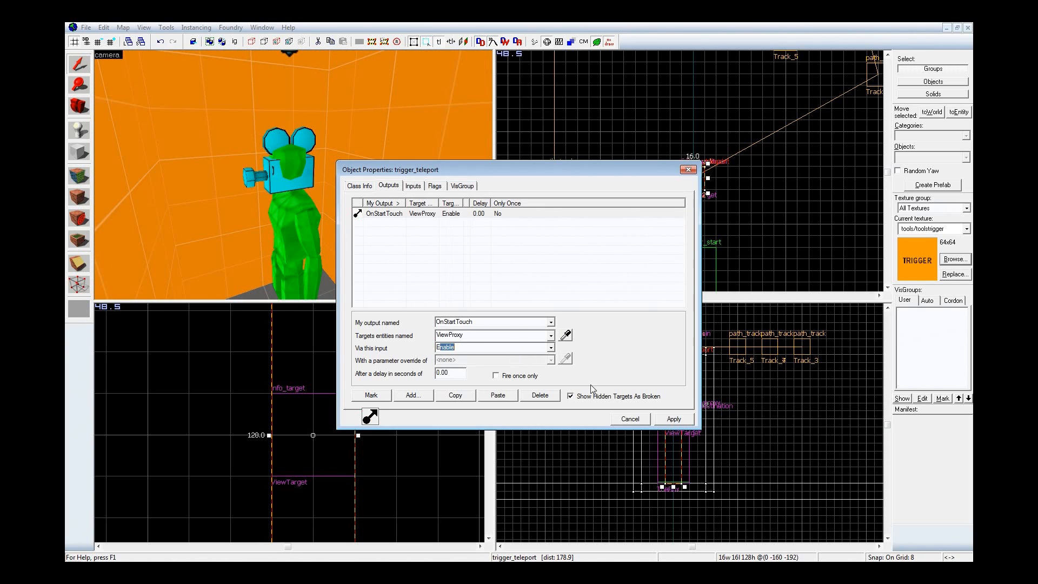
pyautogui.click(677, 420)
# Step: Check the trigger_teleport's flags and its class key values
pyautogui.press('z')
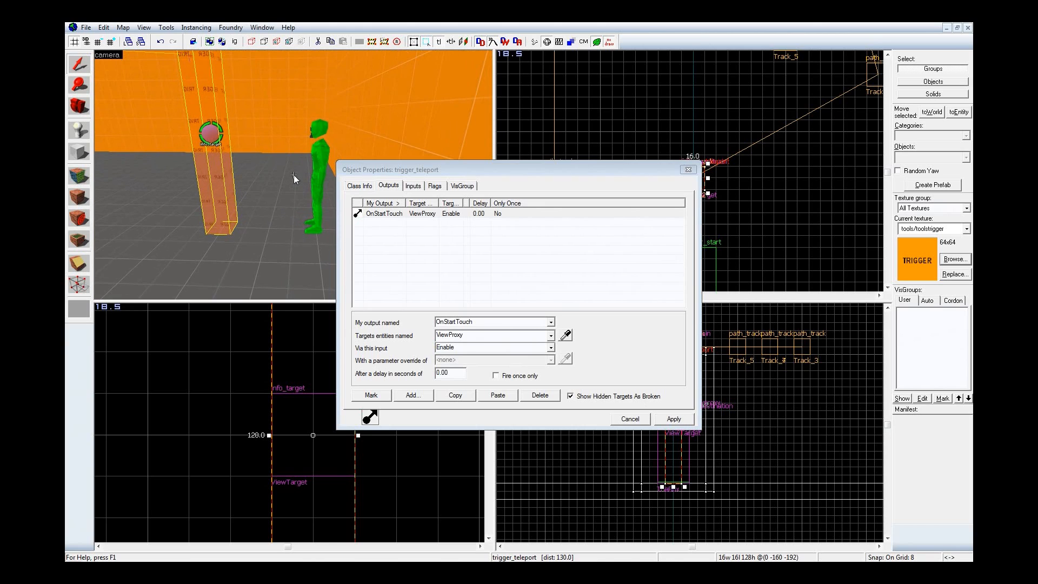
pyautogui.press('z')
pyautogui.click(435, 186)
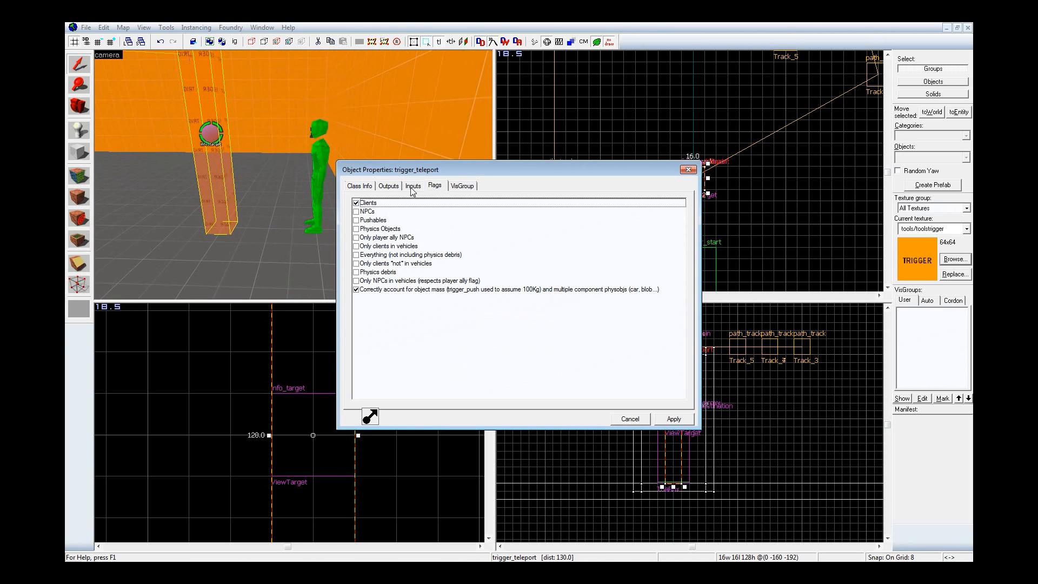
pyautogui.click(363, 186)
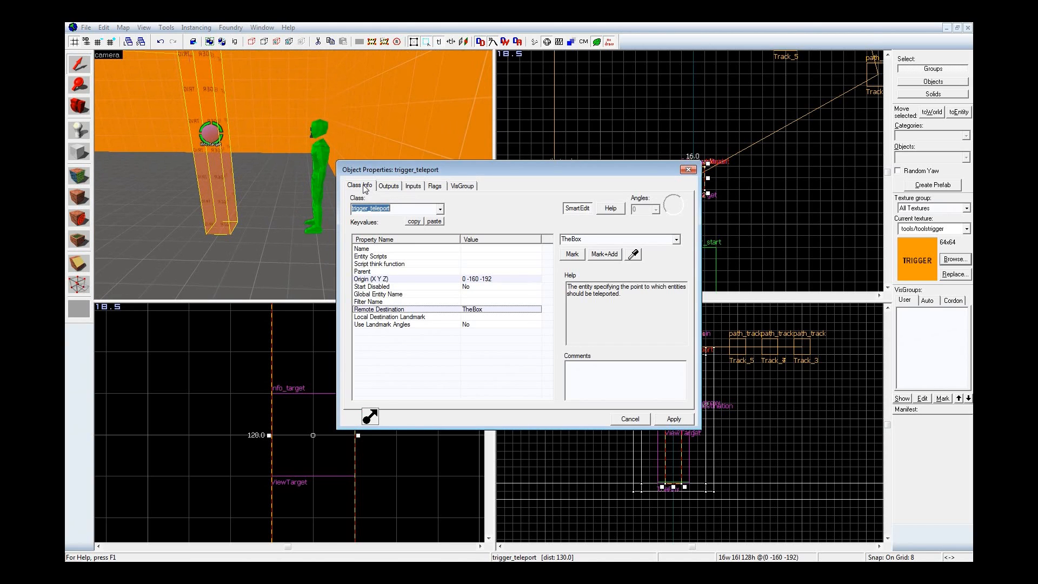
# Step: Duplicate the ViewProxy output of the trigger_teleport and retarget the copy to Train by picking its block in the 3D view
pyautogui.click(392, 186)
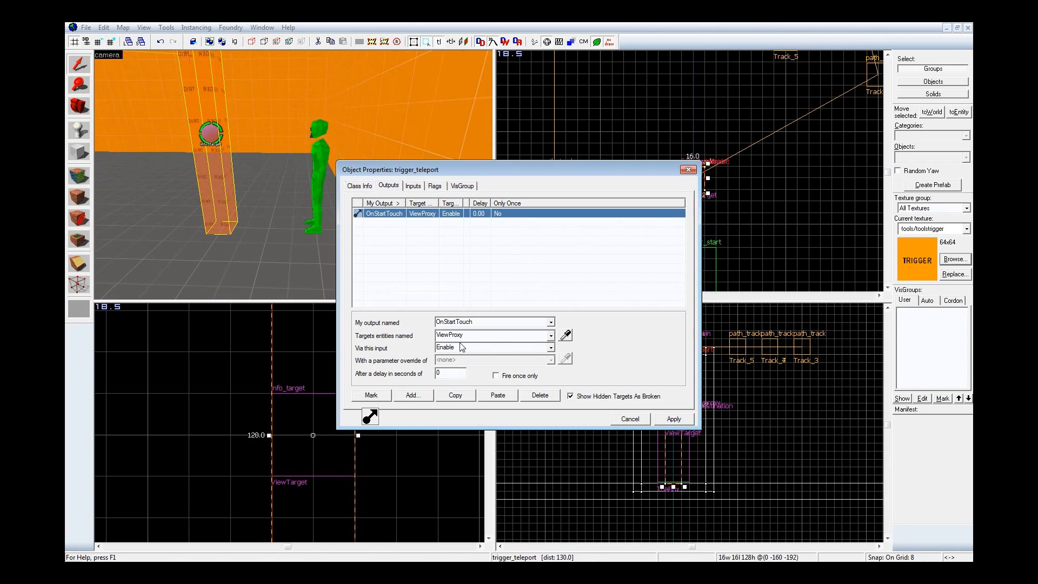
pyautogui.click(455, 395)
pyautogui.click(498, 396)
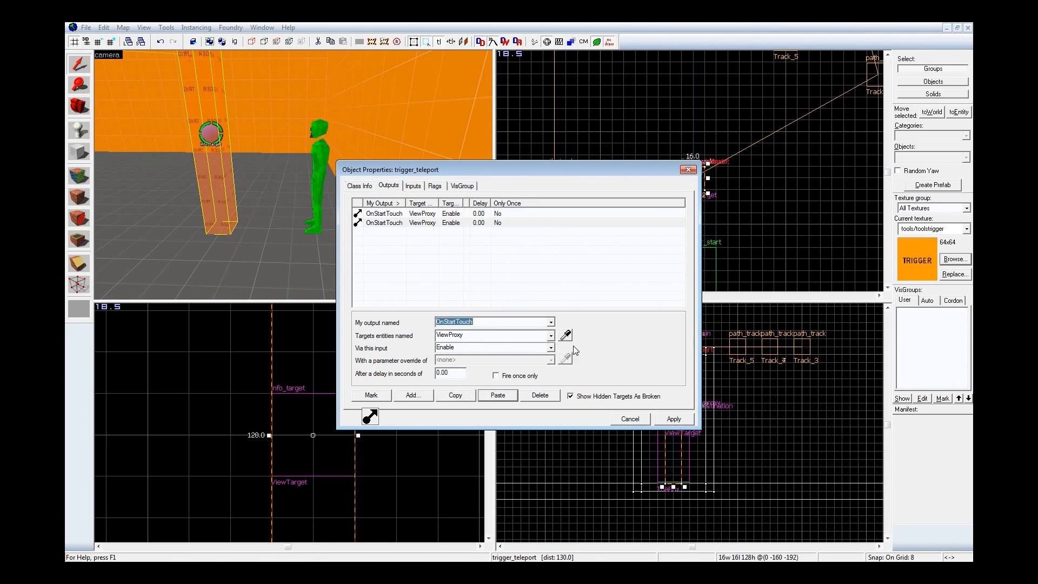
pyautogui.click(293, 174)
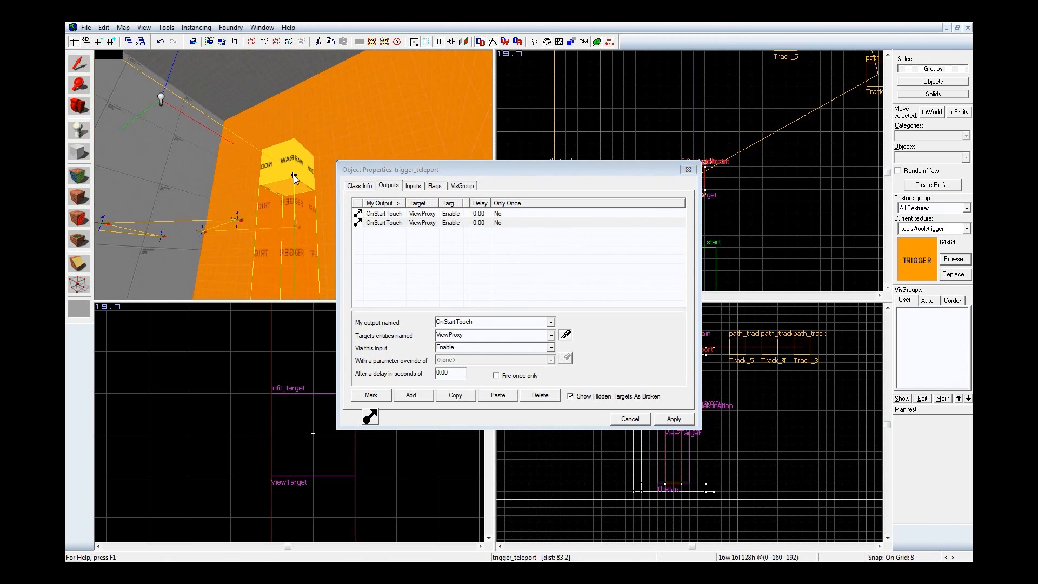
pyautogui.click(291, 148)
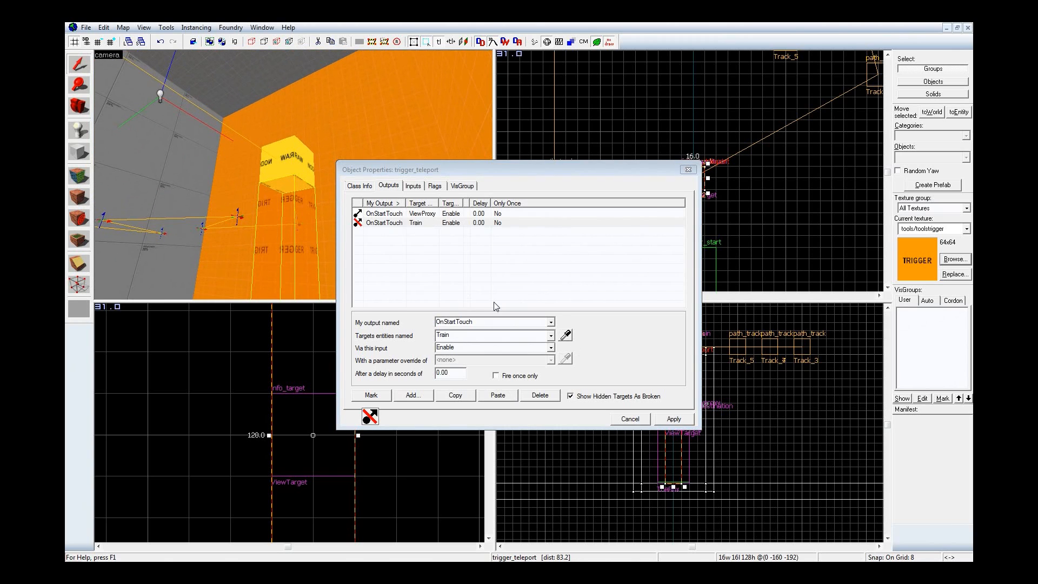
# Step: Set the Train output's input to StartForward and apply the trigger's properties
pyautogui.click(550, 348)
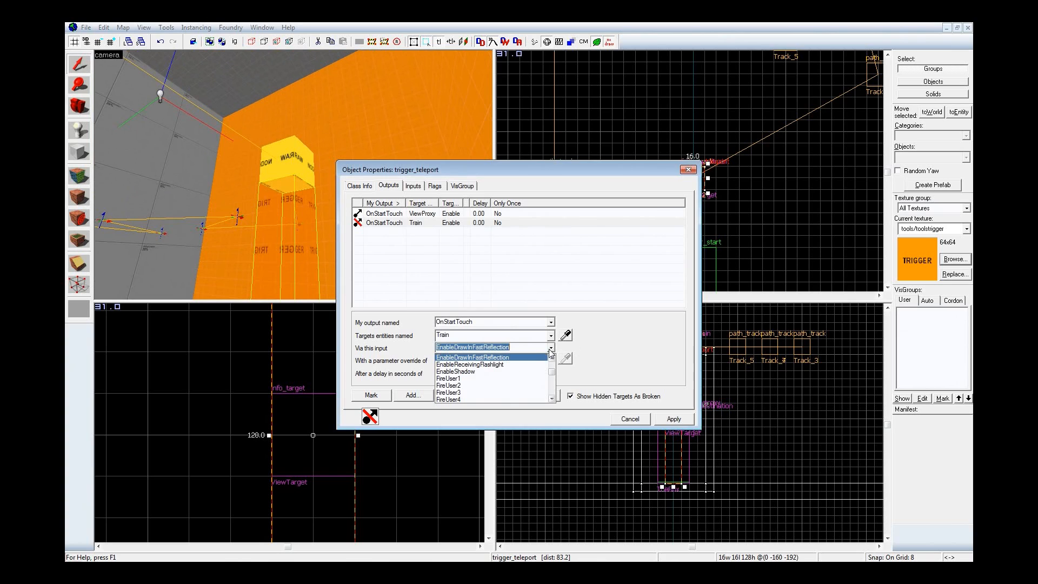
pyautogui.moveTo(556, 367); pyautogui.dragTo(553, 390)
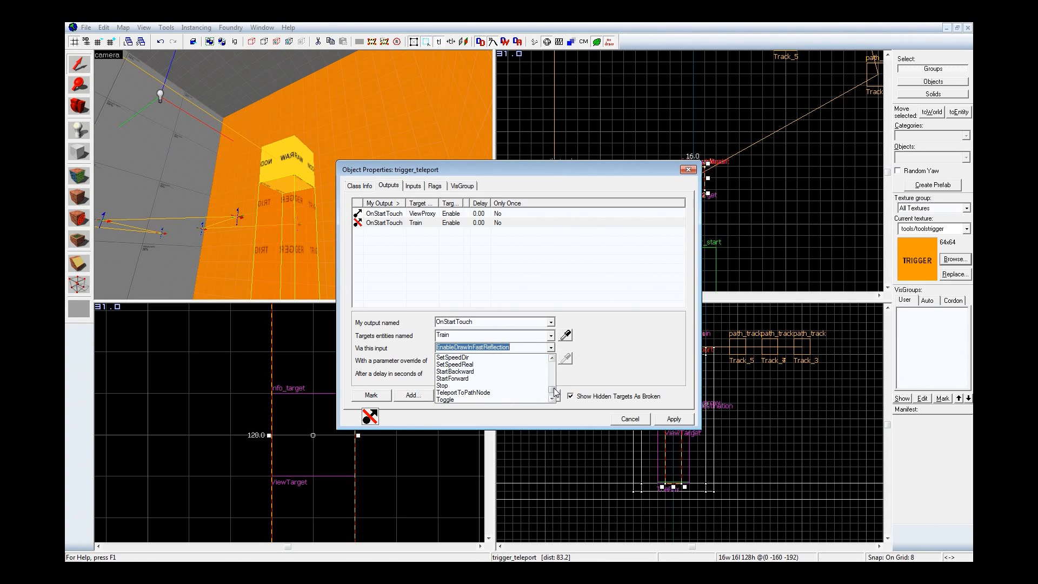
pyautogui.click(519, 377)
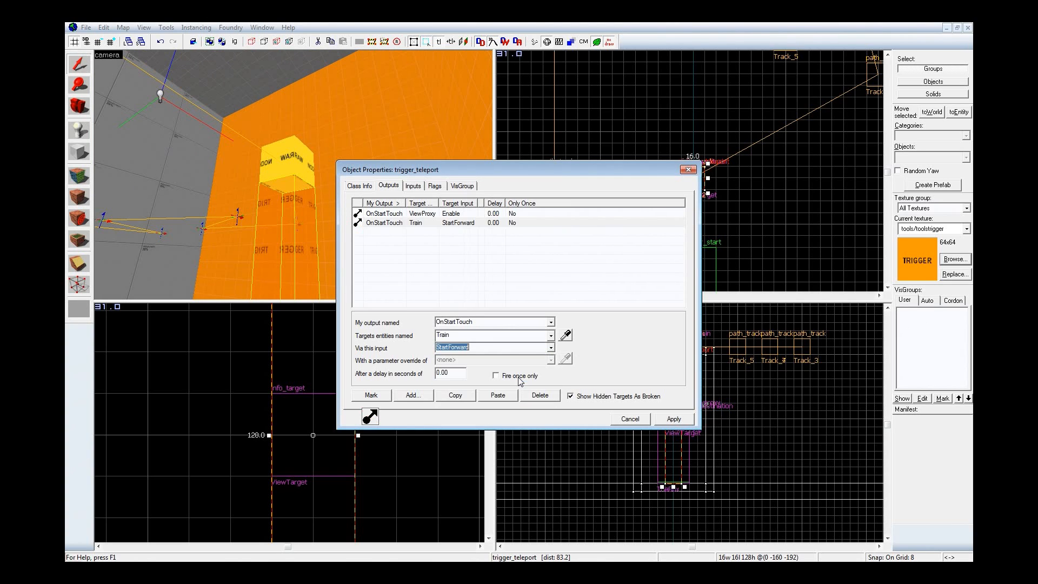
pyautogui.click(680, 421)
pyautogui.press('z')
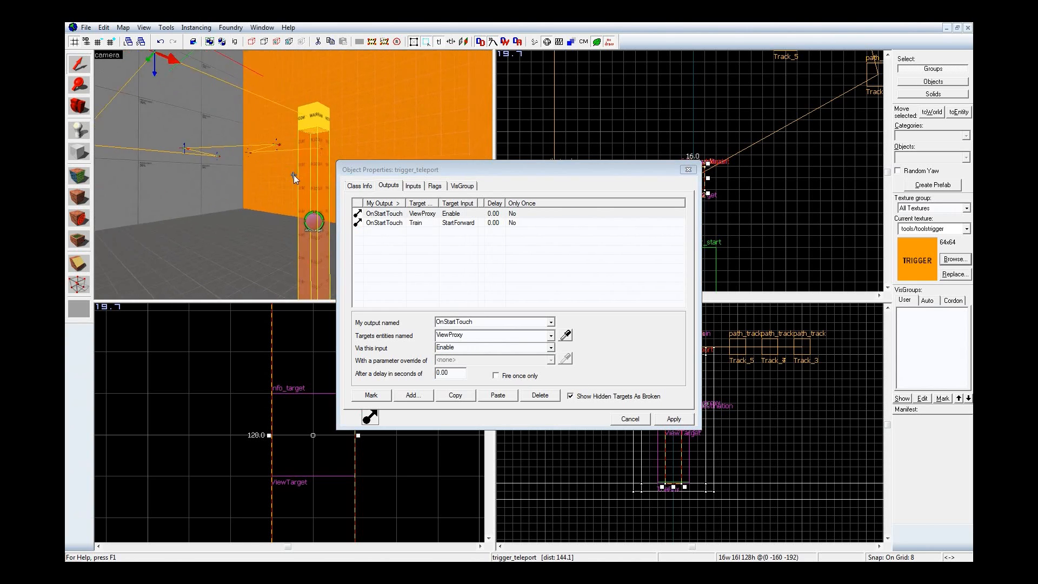
# Step: Examine the trigger_teleport column and the neighbouring path tracks in the 3D view
pyautogui.press('d')
pyautogui.press('d')
pyautogui.press('a')
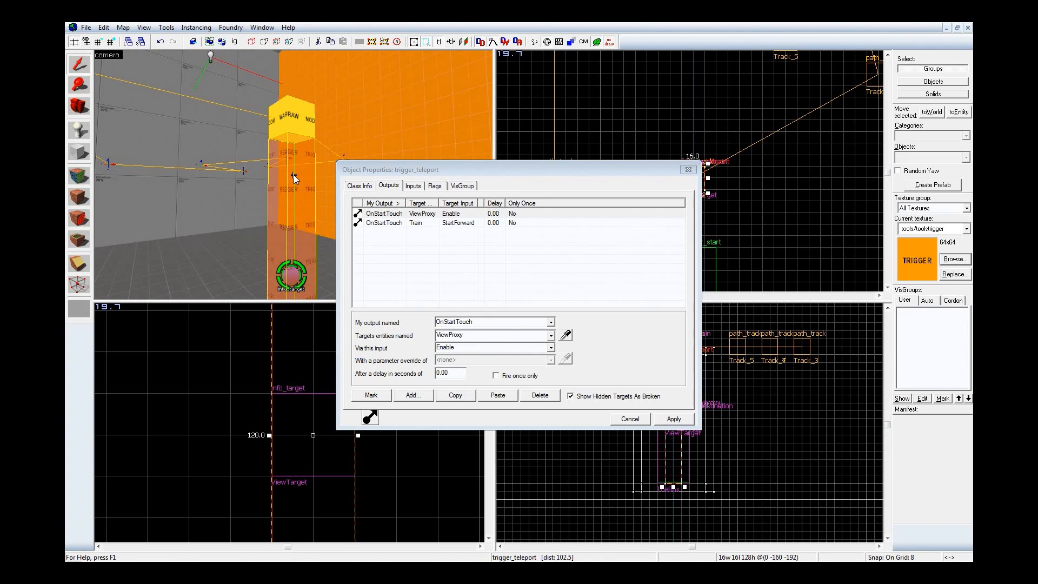
pyautogui.press('a')
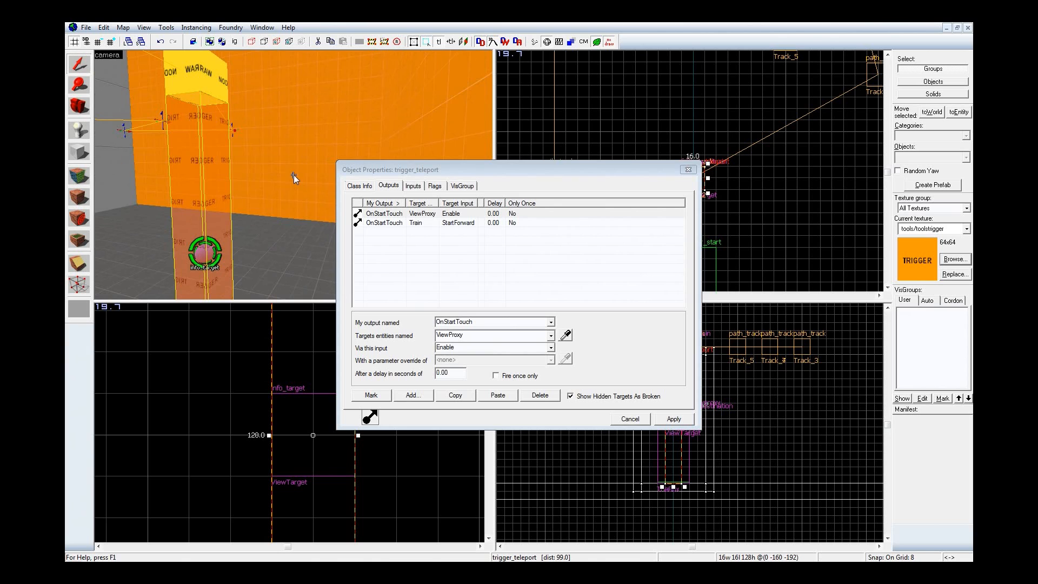
pyautogui.press('z')
pyautogui.press('s')
pyautogui.press('w')
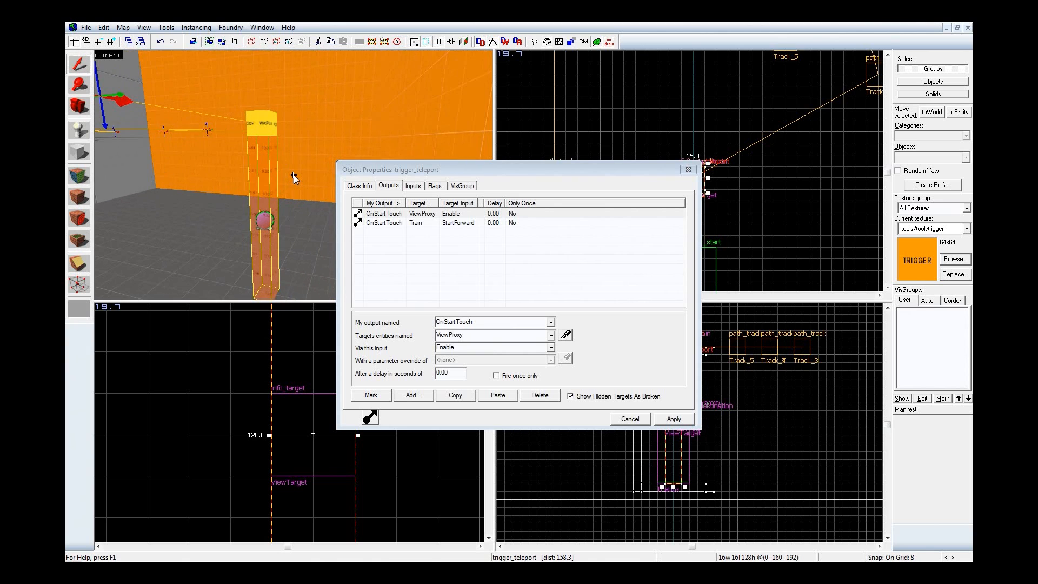
pyautogui.press('z')
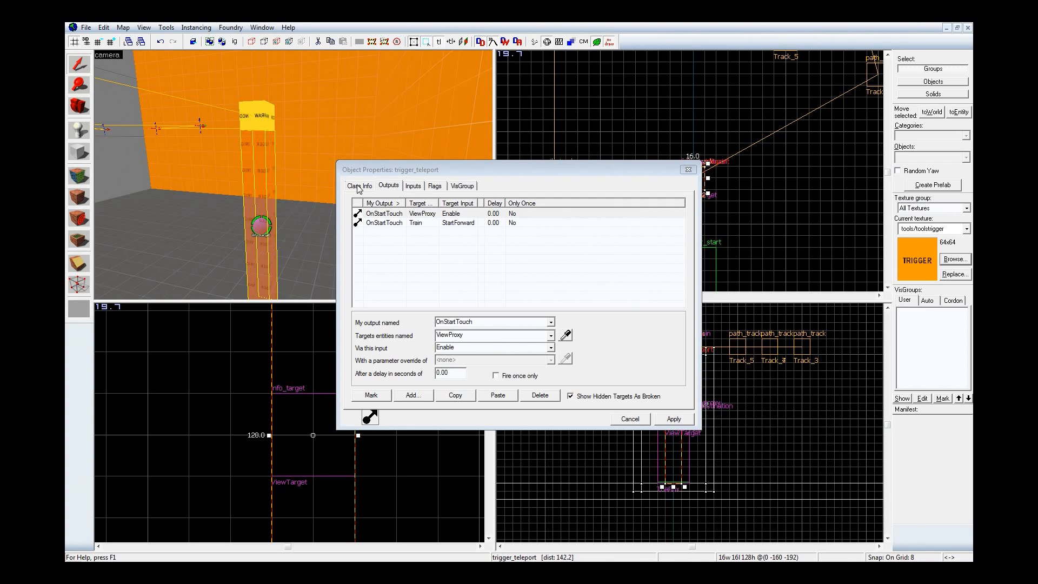
# Step: Add a third OnStartTouch output to the trigger_teleport targeting !self with input Kill, apply it, and close the properties
pyautogui.click(493, 399)
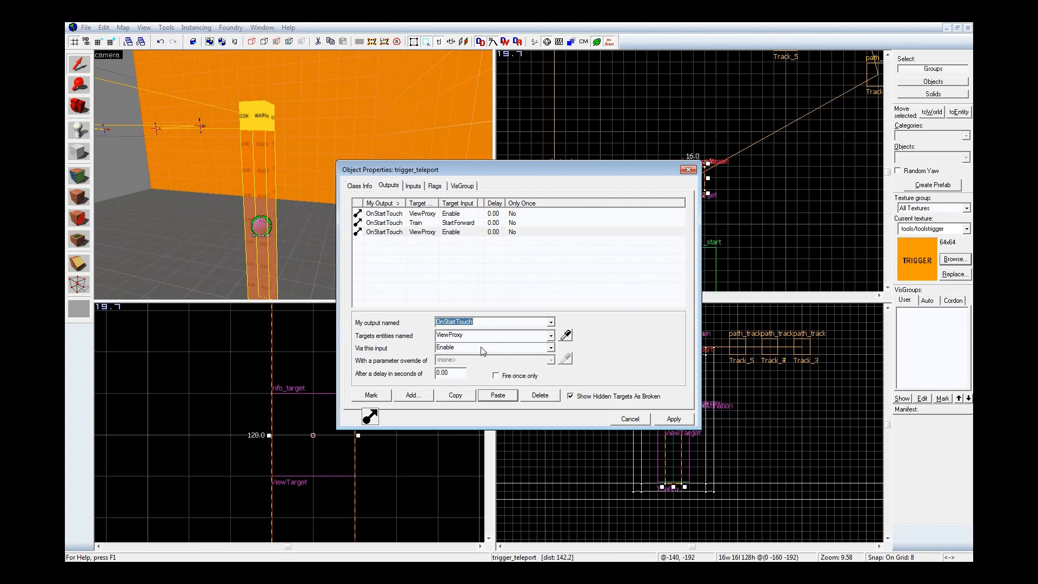
pyautogui.click(483, 347)
pyautogui.click(481, 338)
pyautogui.write('!self')
pyautogui.doubleClick(482, 349)
pyautogui.write('Kill')
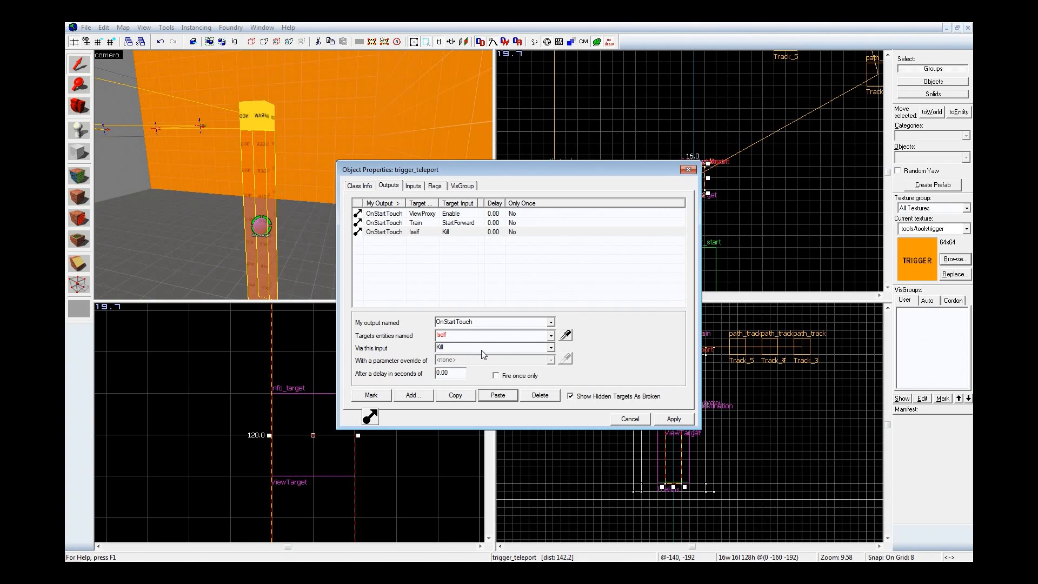
pyautogui.click(672, 419)
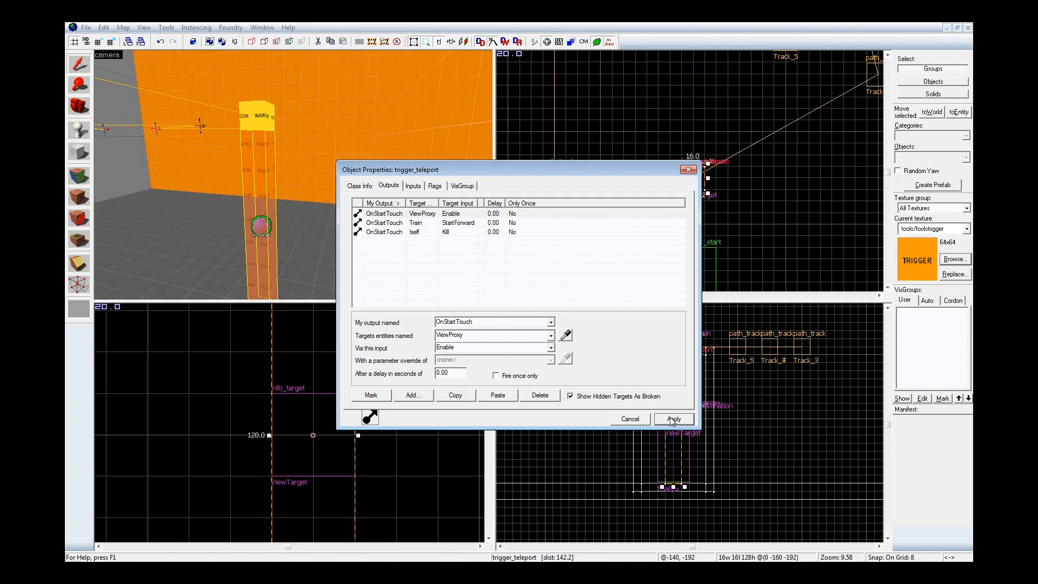
pyautogui.click(673, 420)
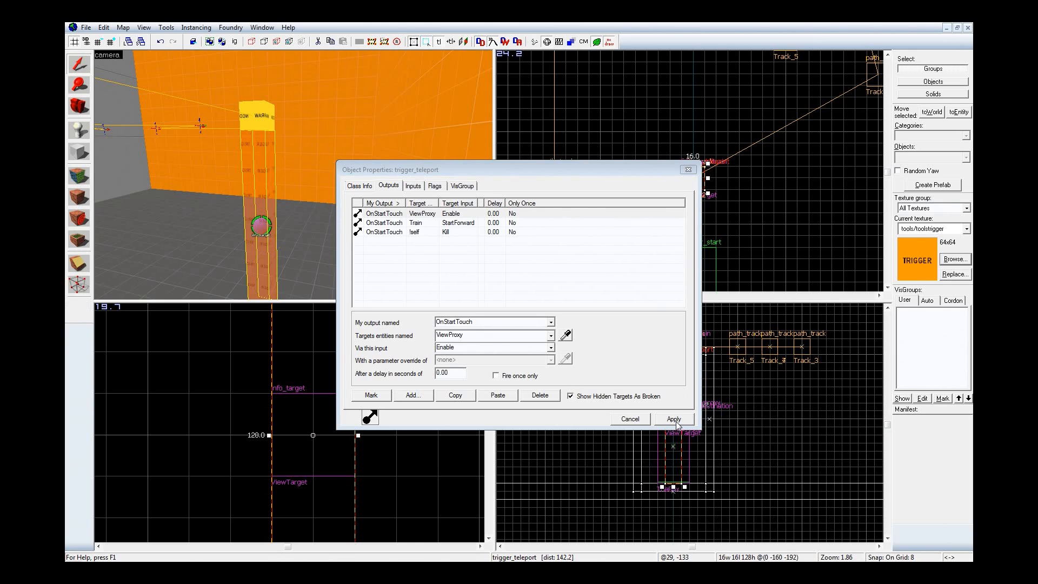
pyautogui.click(689, 170)
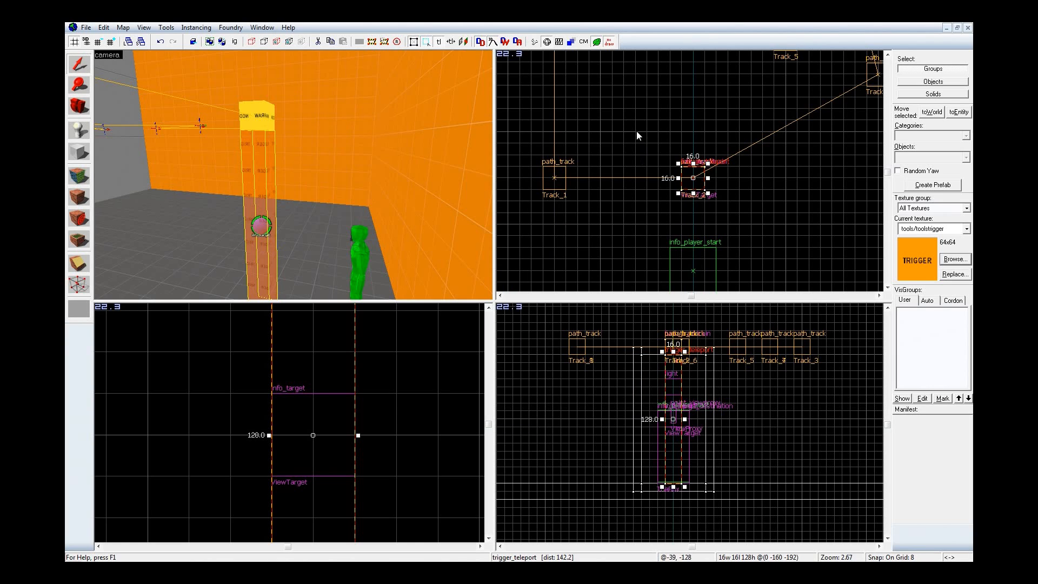
# Step: Clear the selection and compile and run the map with VIS and RAD set to Normal
pyautogui.click(637, 131)
pyautogui.press('z')
pyautogui.press('s')
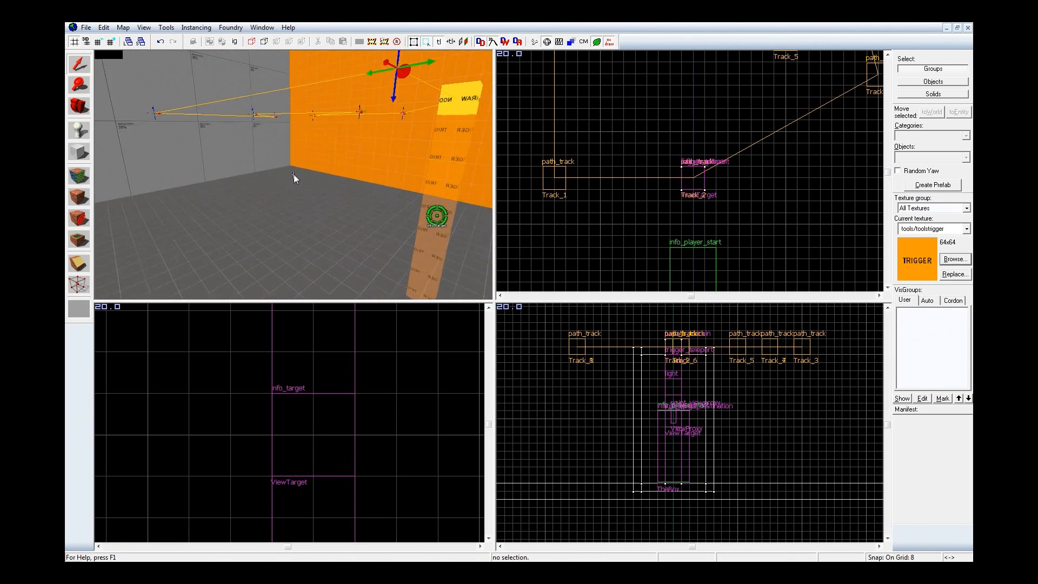
pyautogui.press('w')
pyautogui.press('s')
pyautogui.press('z')
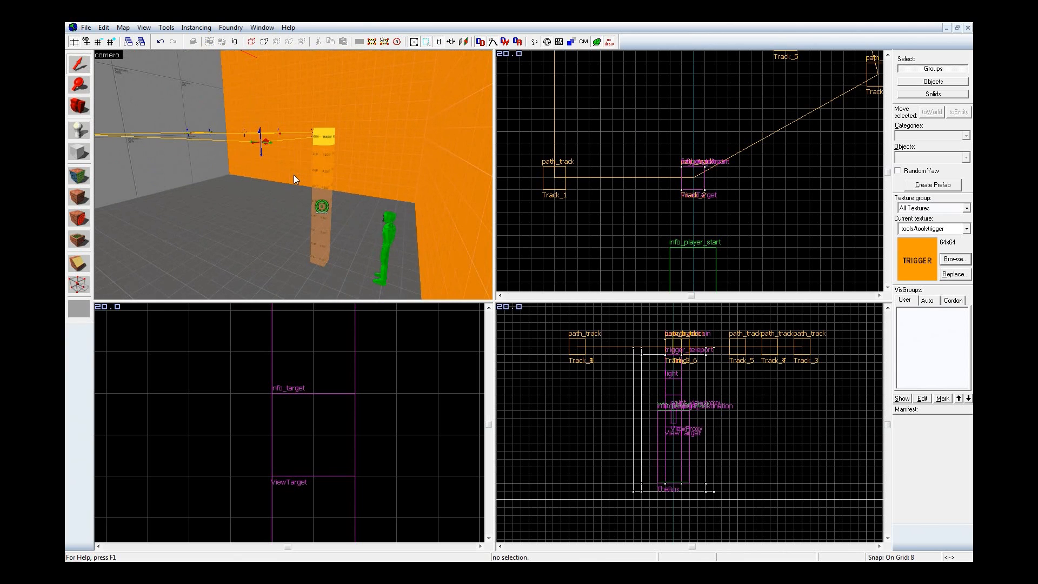
pyautogui.press('F9')
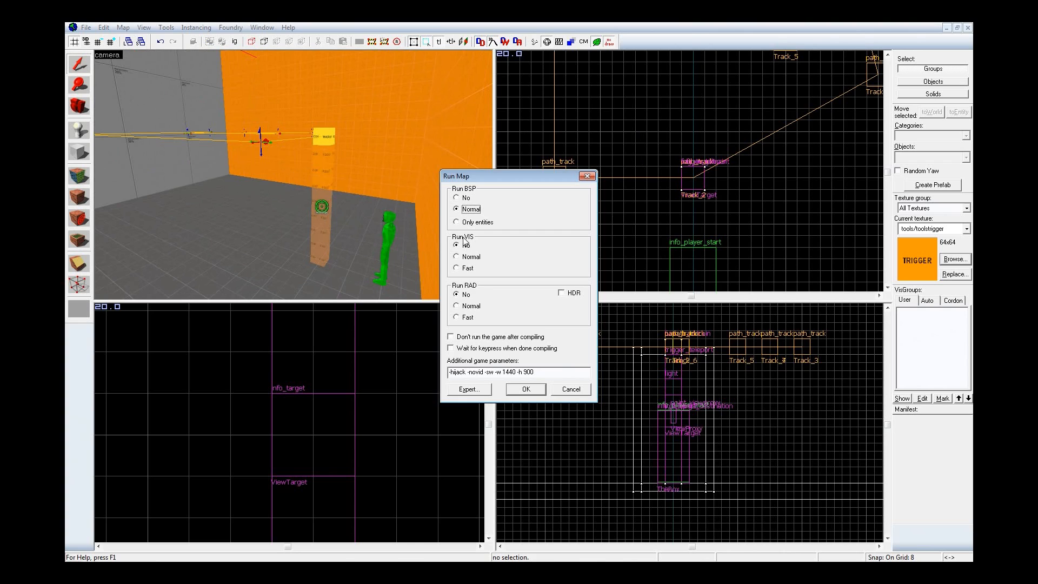
pyautogui.click(472, 257)
pyautogui.click(471, 306)
pyautogui.click(531, 391)
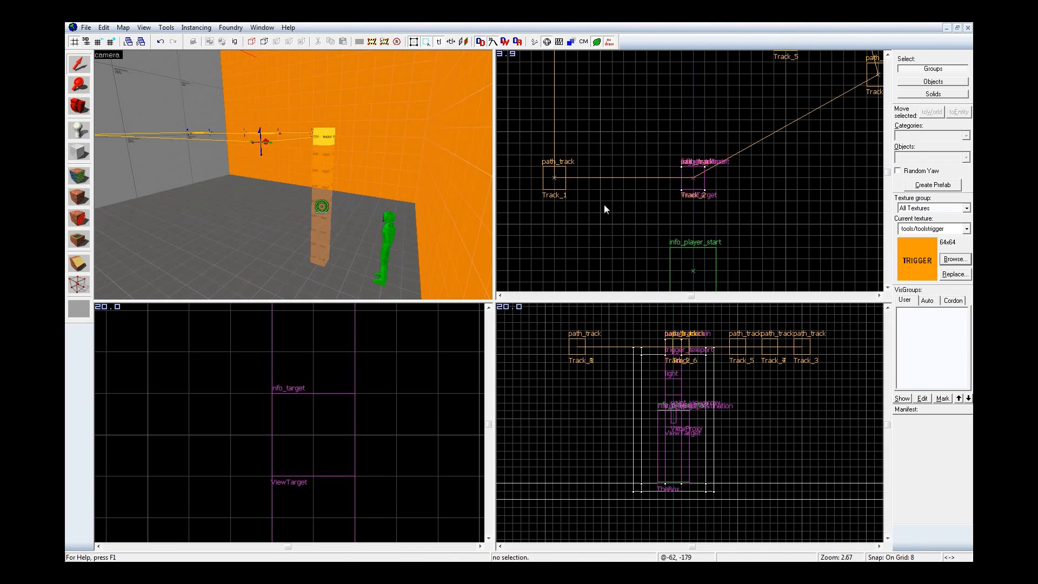
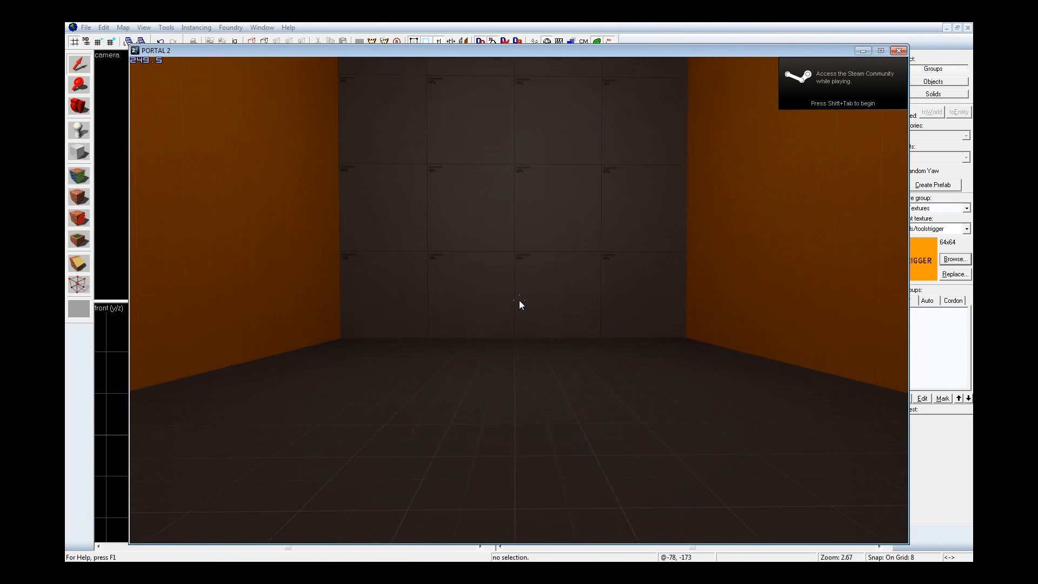
# Step: Switch trigger display on in Portal 2 with the console command showtriggers_toggle and return to the game
pyautogui.press('`')
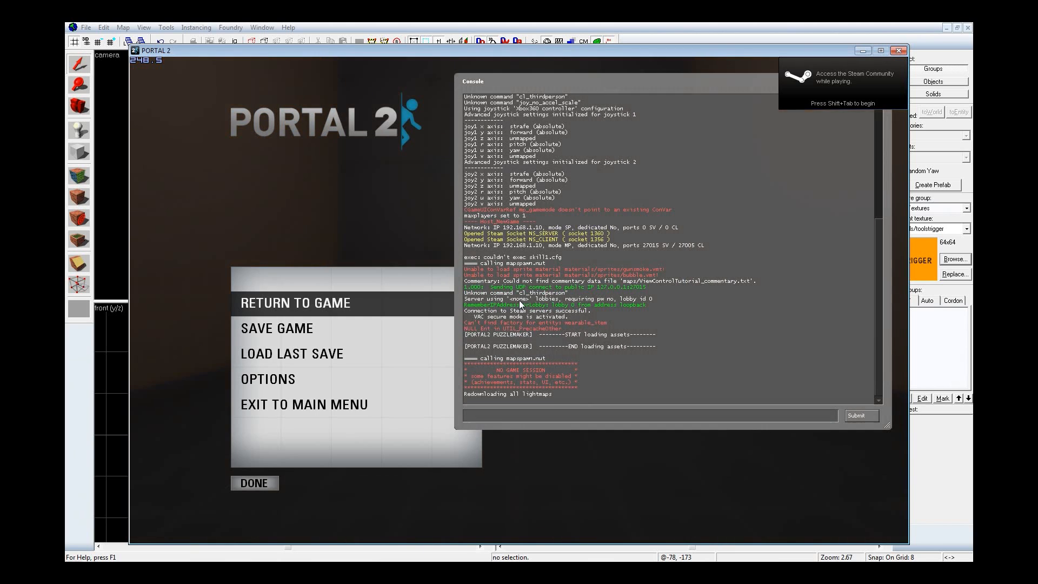
pyautogui.write('showt')
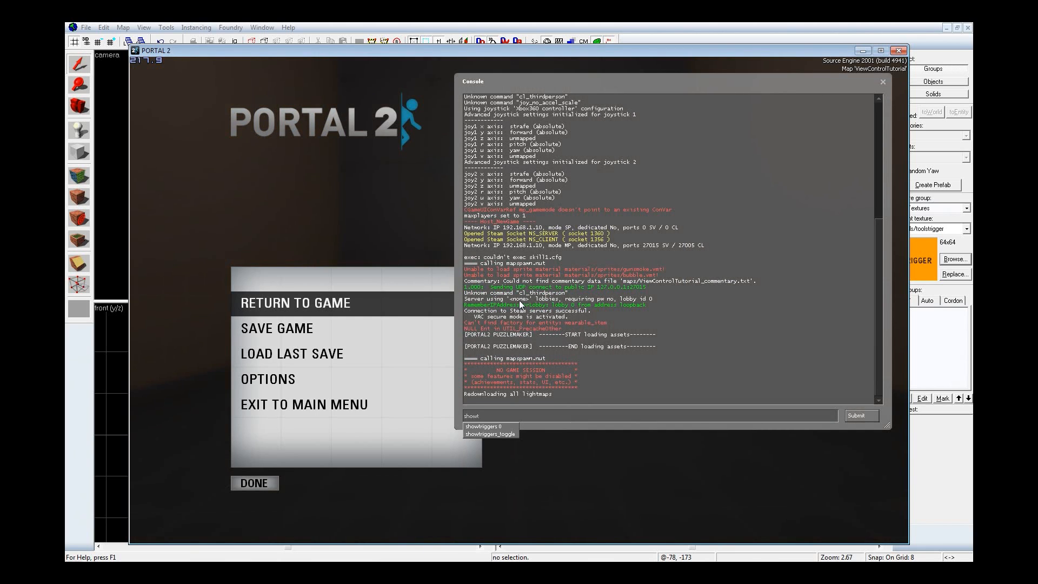
pyautogui.press('Down')
pyautogui.press('Down')
pyautogui.press('Return')
pyautogui.press('`')
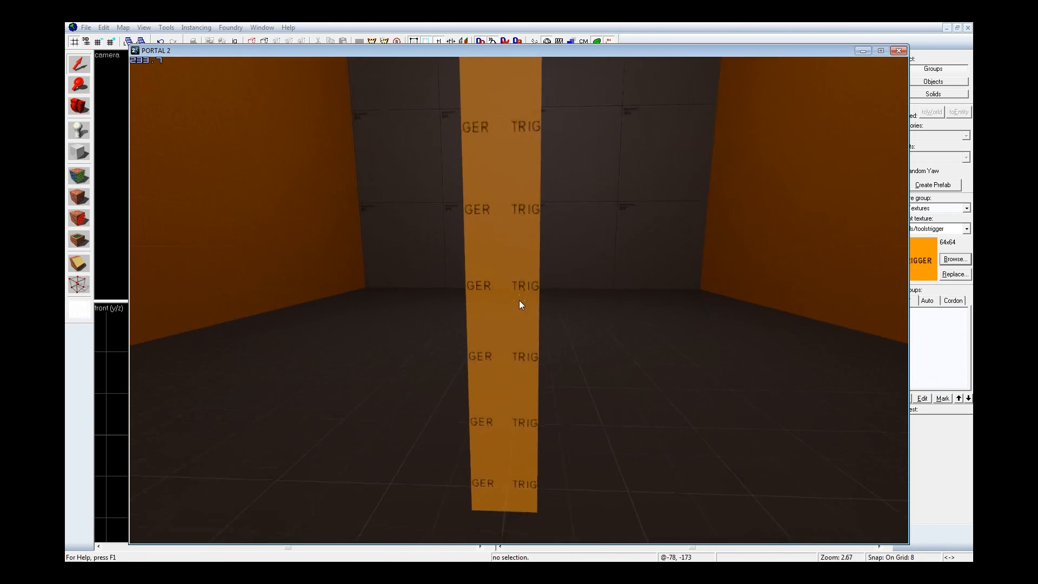
# Step: Walk into the trigger to test the camera sequence in-game, and return to Hammer
pyautogui.press('w')
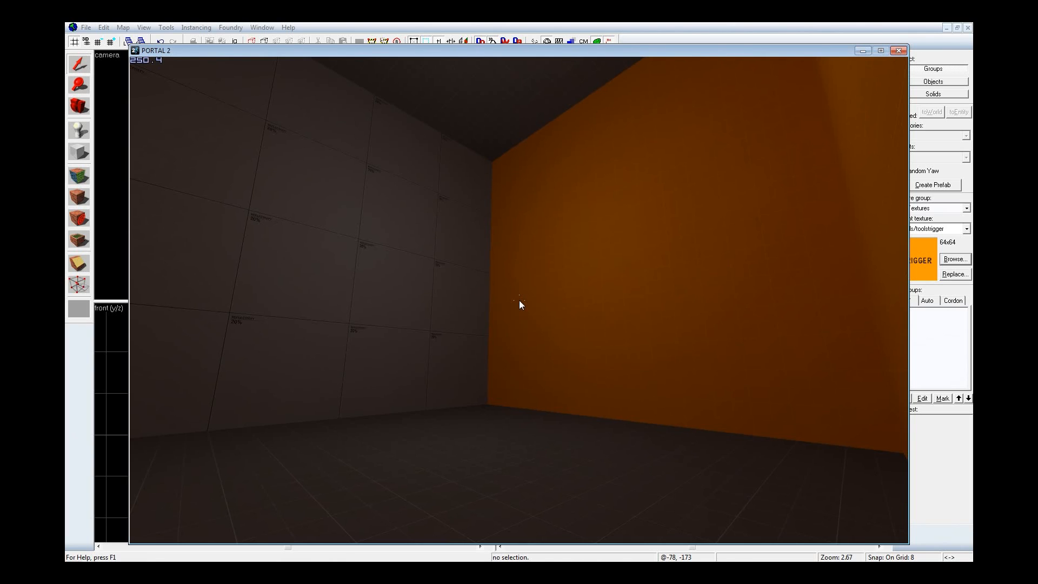
pyautogui.press('Escape')
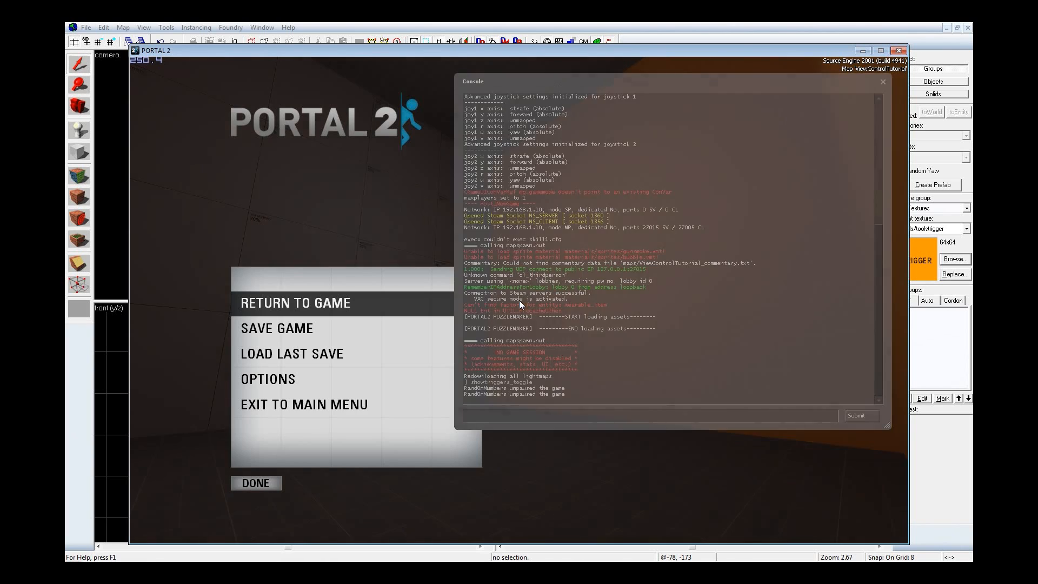
pyautogui.click(690, 31)
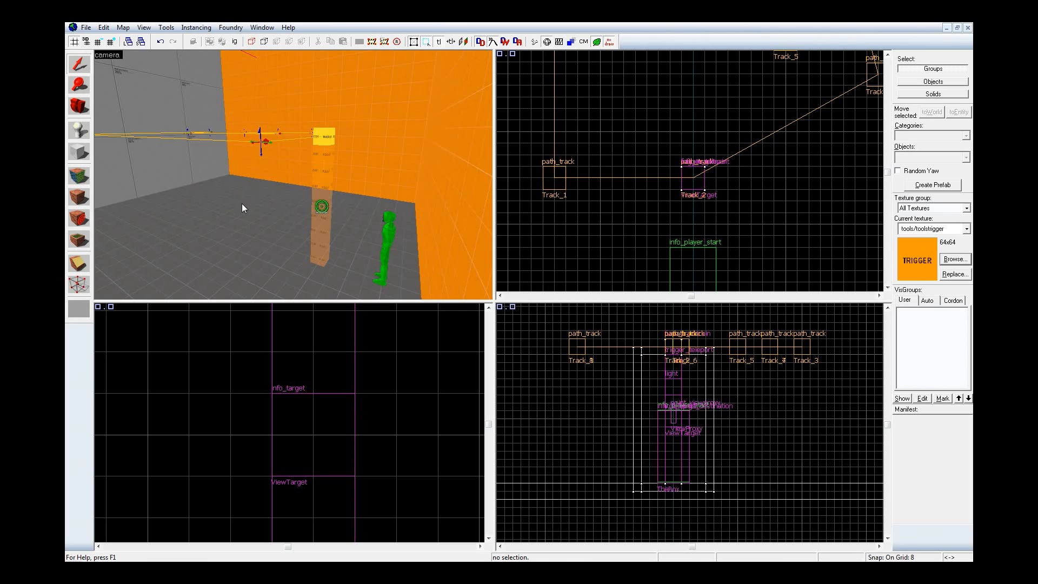
# Step: Select the small room around the ViewProxy, centre it in the views, and start editing its vertices
pyautogui.press('z')
pyautogui.press('d')
pyautogui.press('w')
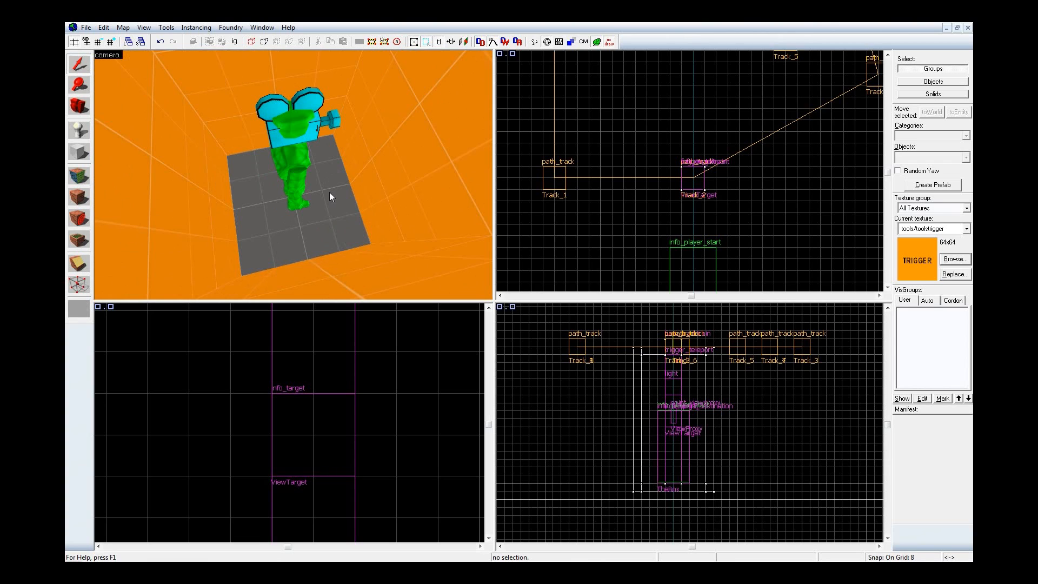
pyautogui.click(353, 100)
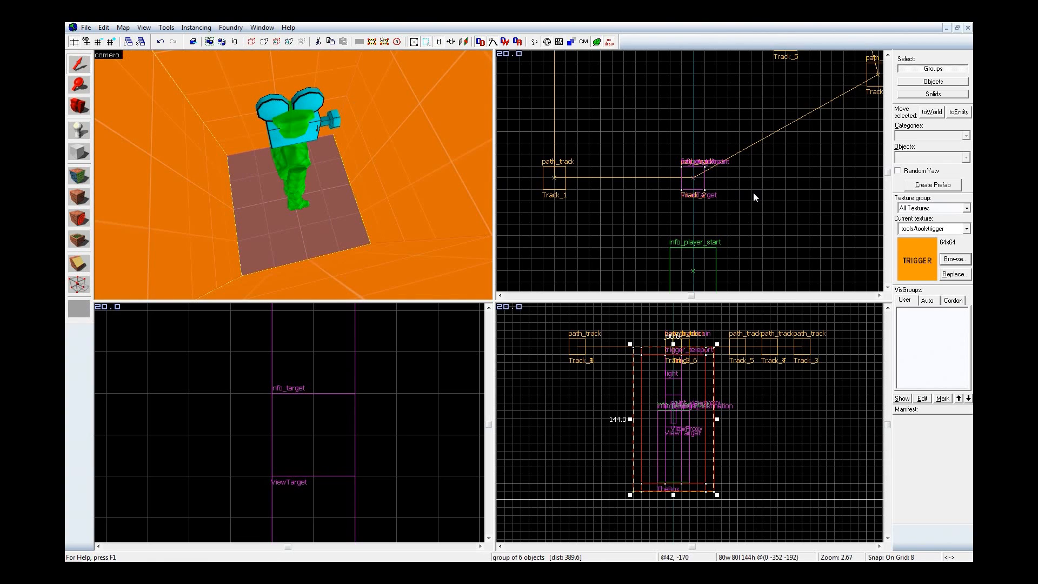
pyautogui.hotkey('ctrl', 'shift', 'e')
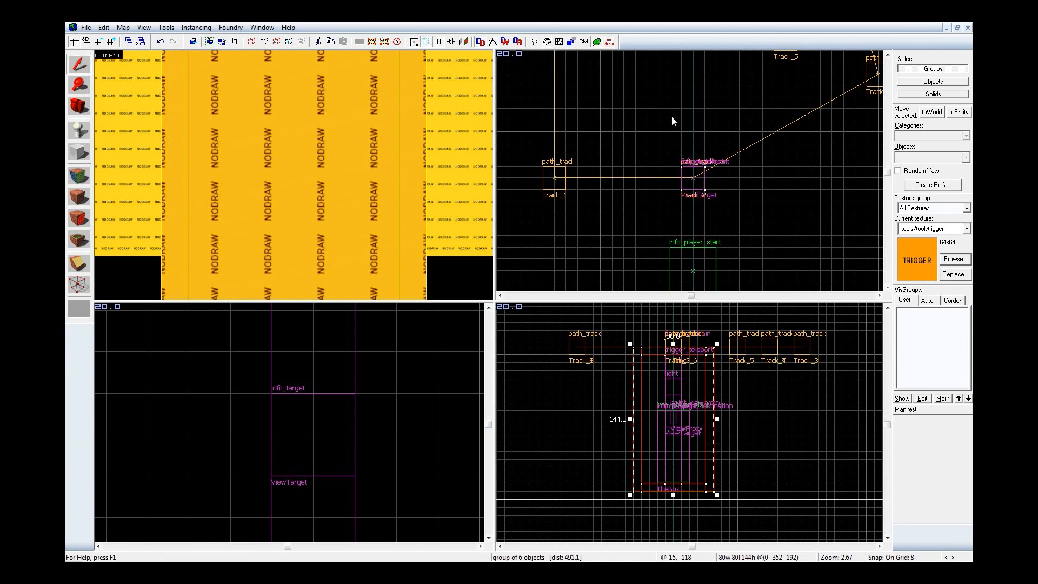
pyautogui.hotkey('ctrl', 'e')
pyautogui.hotkey('shift', 'v')
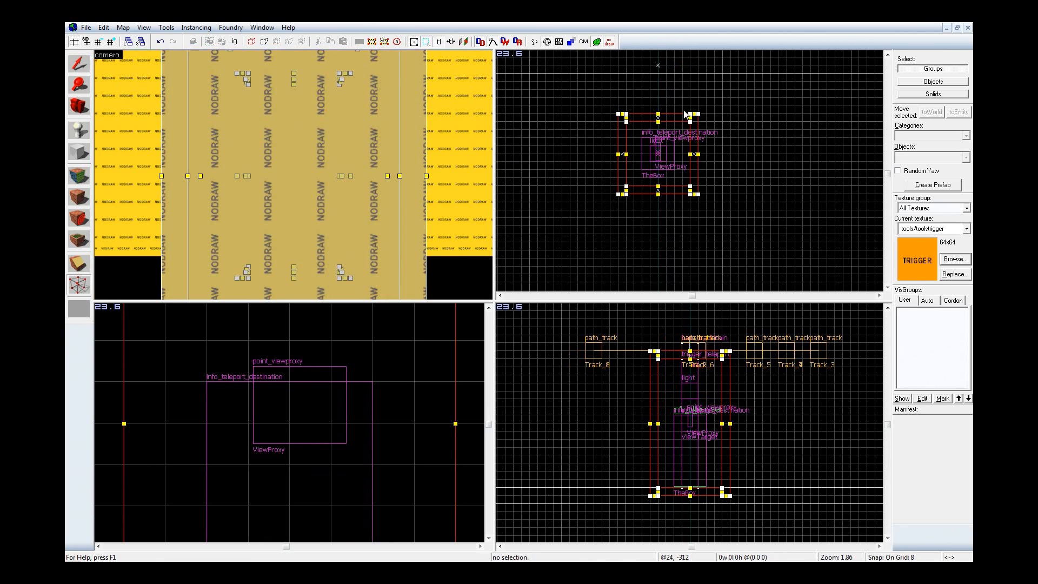
# Step: Move the vertices of the small room's four walls outward to enlarge it to 112 by 112 units, and finish vertex editing
pyautogui.press('Up')
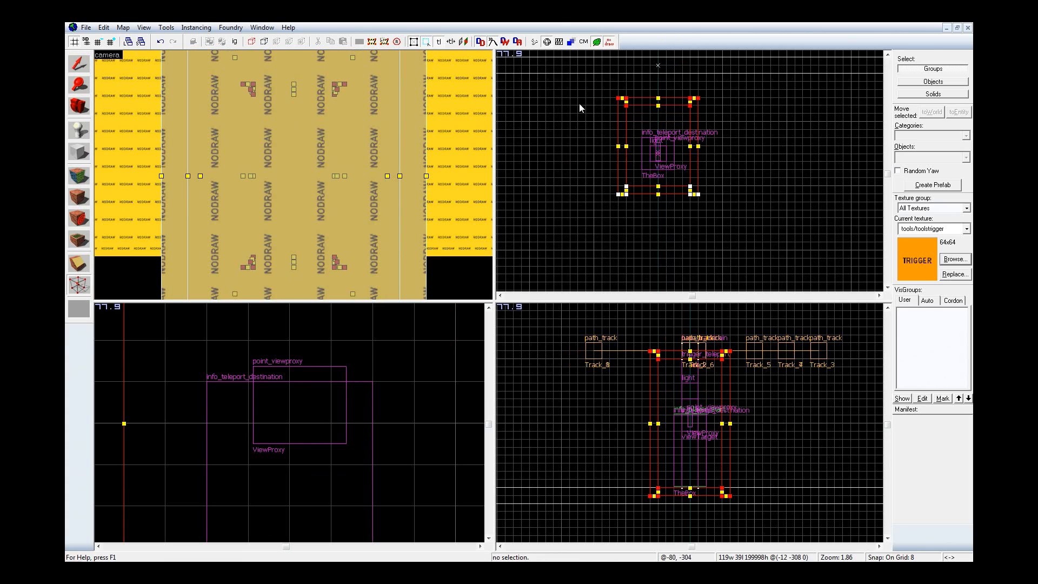
pyautogui.moveTo(580, 87); pyautogui.dragTo(643, 201)
pyautogui.press('Left')
pyautogui.press('Left')
pyautogui.moveTo(555, 161); pyautogui.dragTo(733, 227)
pyautogui.press('Down')
pyautogui.press('Down')
pyautogui.moveTo(670, 92); pyautogui.dragTo(738, 227)
pyautogui.press('Right')
pyautogui.press('Right')
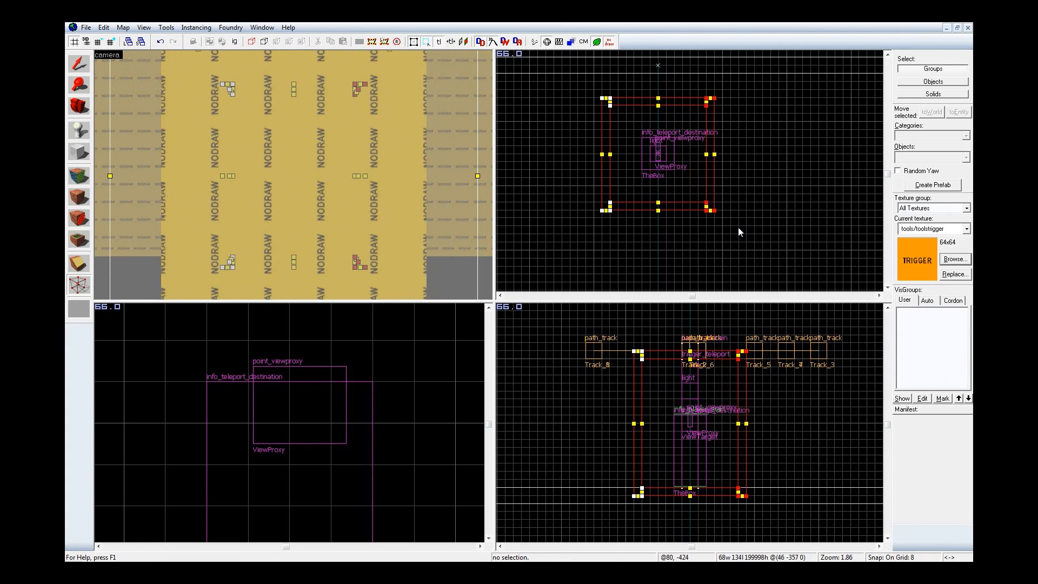
pyautogui.hotkey('shift', 's')
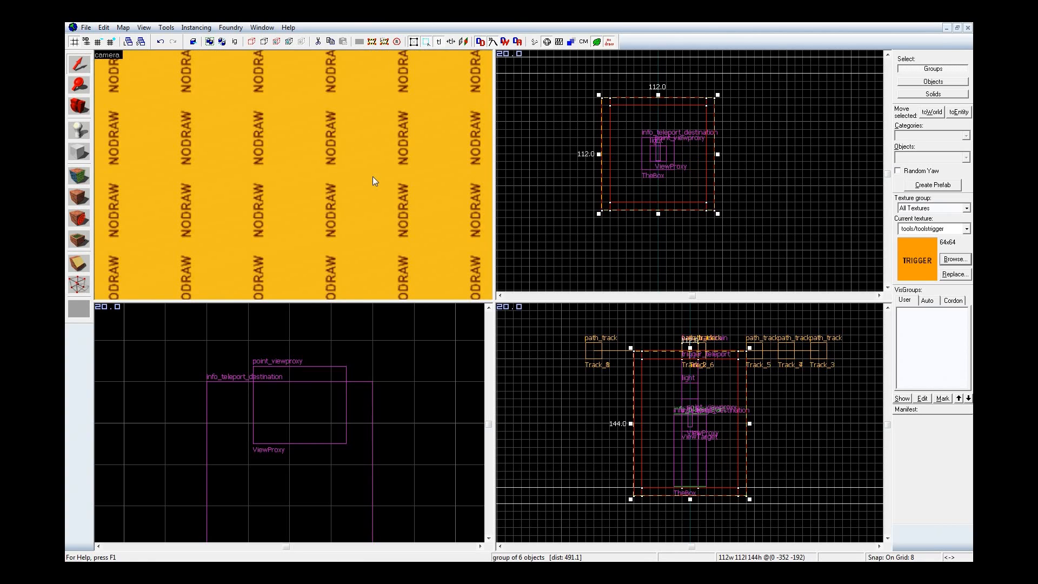
# Step: Try scaling the small room by 1.1 in X and Y, and undo it
pyautogui.hotkey('ctrl', 'm')
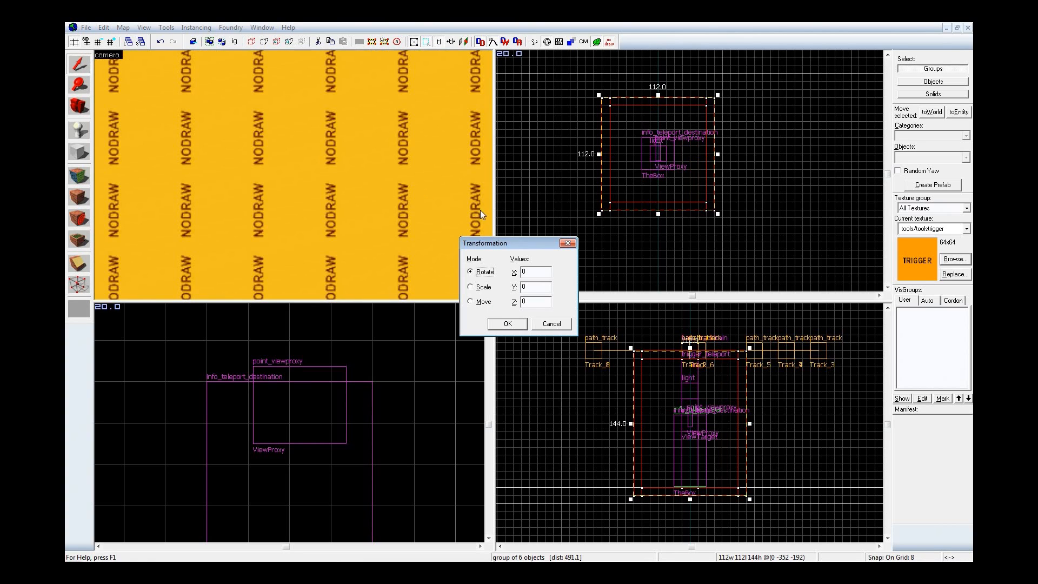
pyautogui.click(563, 325)
pyautogui.hotkey('ctrl', 'm')
pyautogui.click(497, 287)
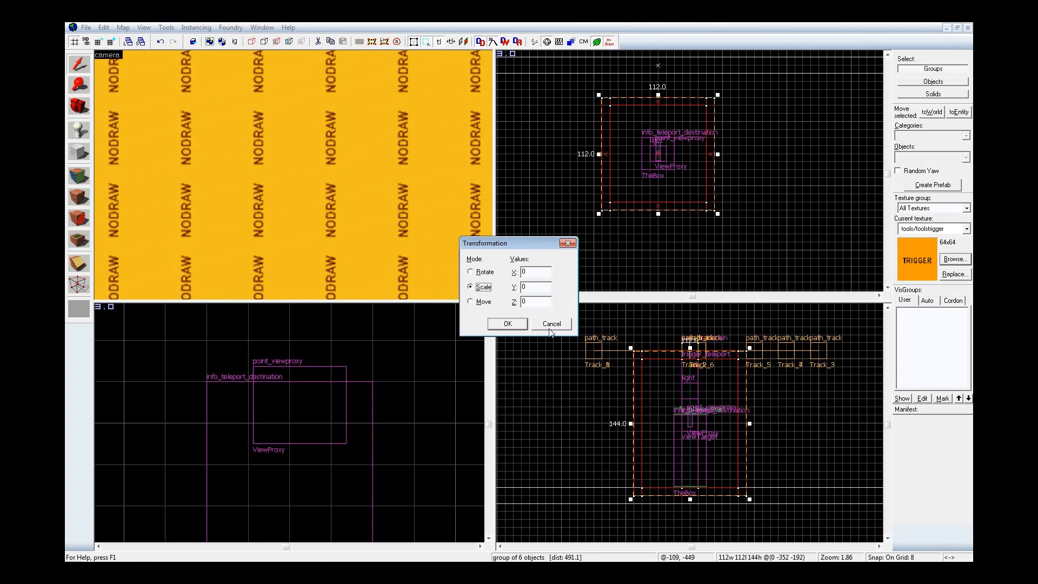
pyautogui.doubleClick(540, 273)
pyautogui.write('2')
pyautogui.press('BackSpace')
pyautogui.write('1.1')
pyautogui.doubleClick(541, 288)
pyautogui.write('1.1')
pyautogui.click(517, 328)
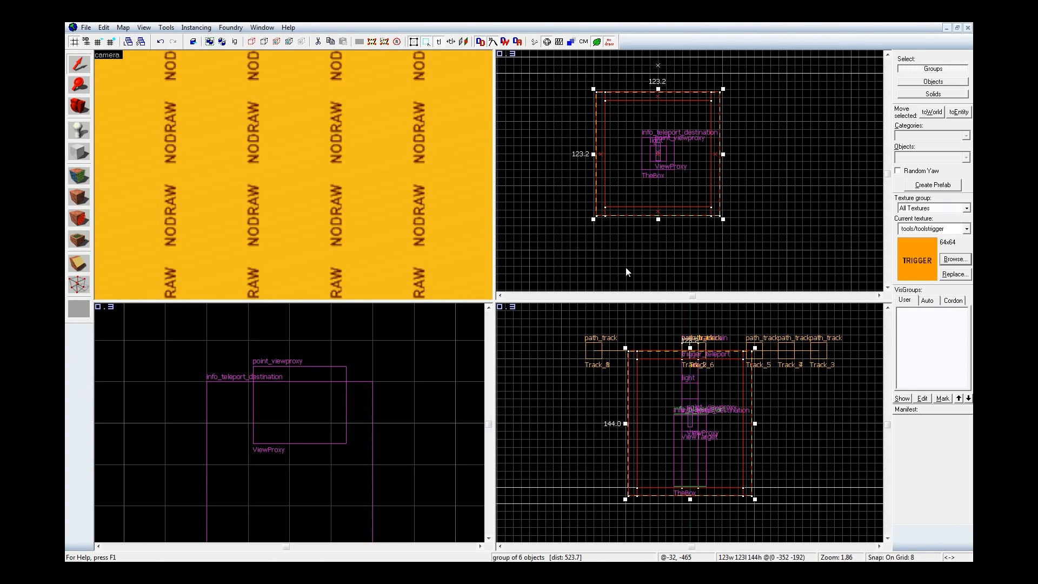
pyautogui.hotkey('ctrl', 'z')
# Step: Scale the small room by 1.5 in X and Y
pyautogui.hotkey('ctrl', 'm')
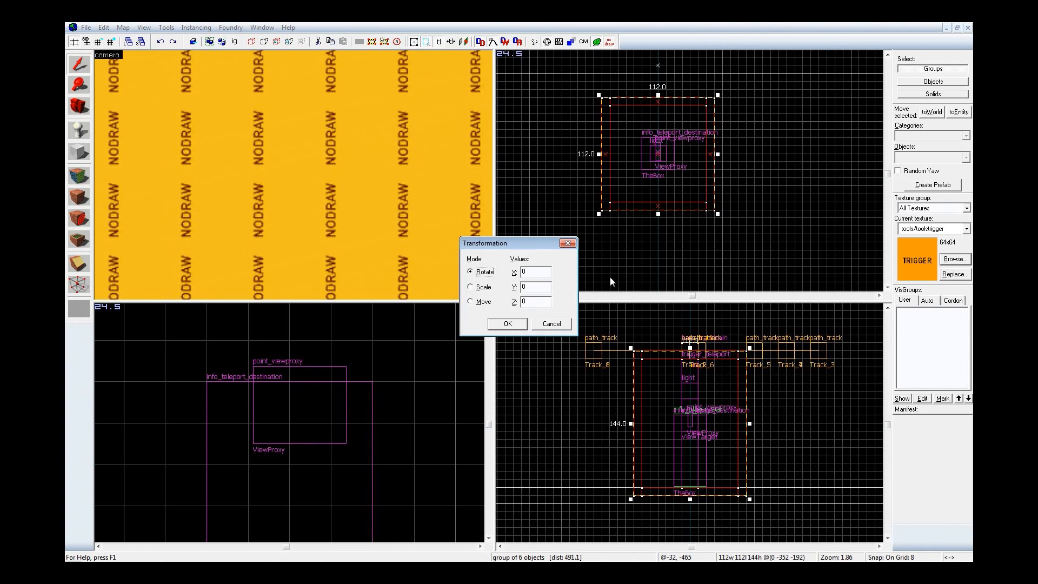
pyautogui.click(482, 287)
pyautogui.click(544, 272)
pyautogui.write('1.5')
pyautogui.click(545, 287)
pyautogui.write('1.5')
pyautogui.click(508, 324)
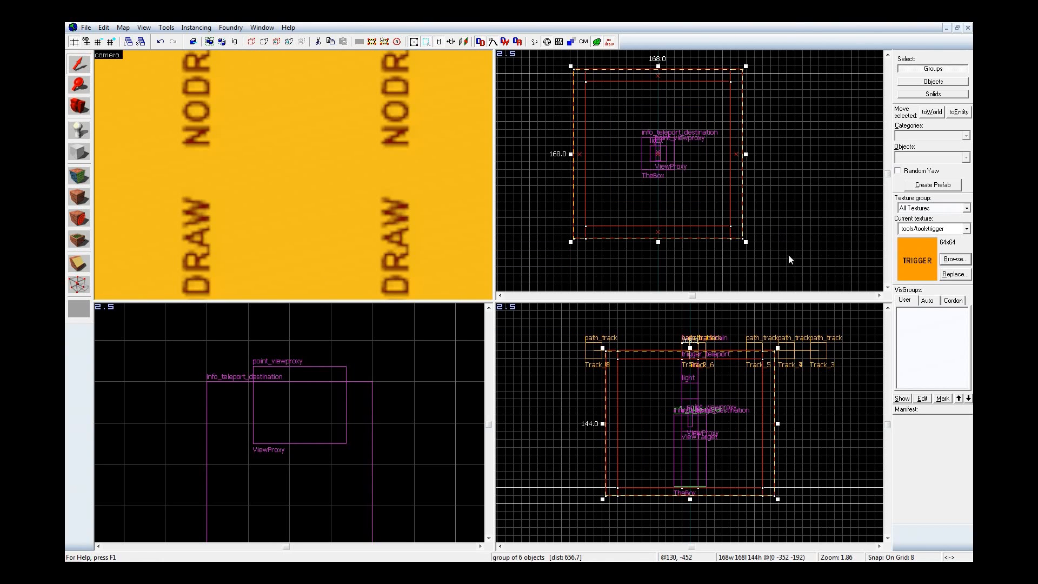
# Step: Select the enlarged room with the entities inside it, move them together 8 units in negative Y, and clear the selection
pyautogui.moveTo(759, 256); pyautogui.dragTo(515, 77)
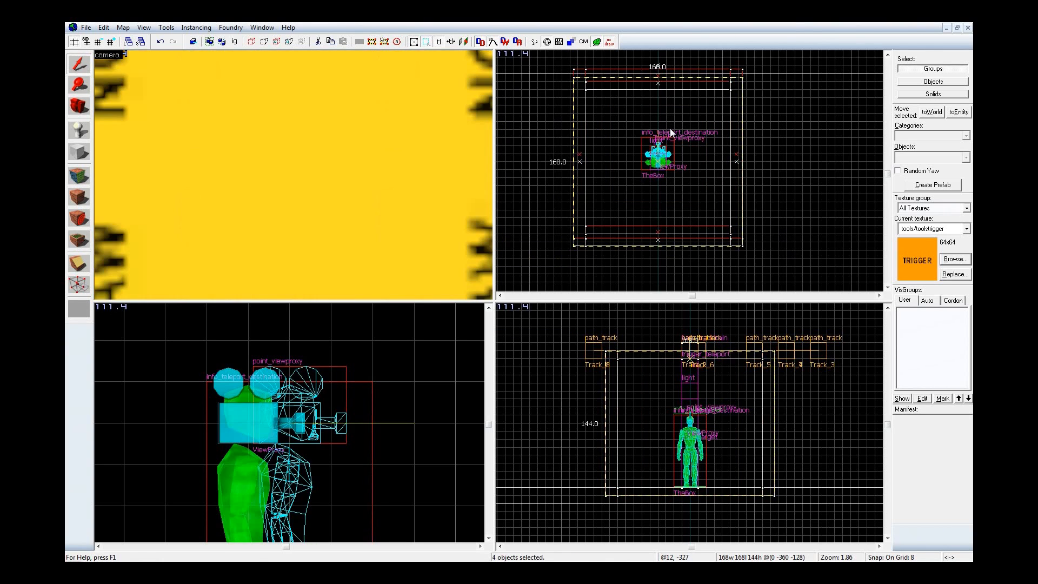
pyautogui.click(791, 171)
pyautogui.press('z')
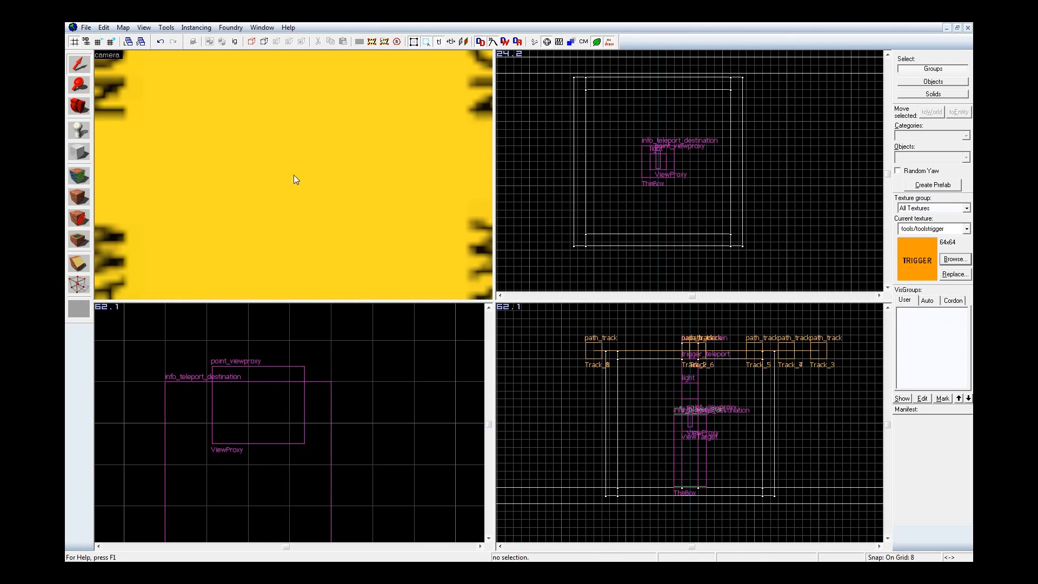
pyautogui.press('a')
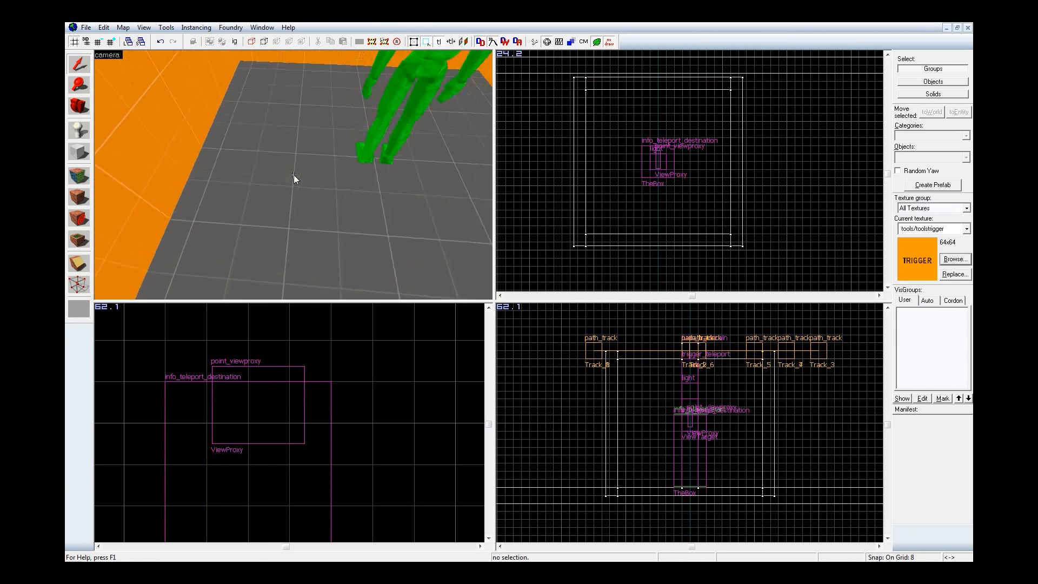
# Step: Move the vertices of the small room's negative-Y wall slightly outward, check the opposite wall's vertices, and finish vertex editing
pyautogui.press('z')
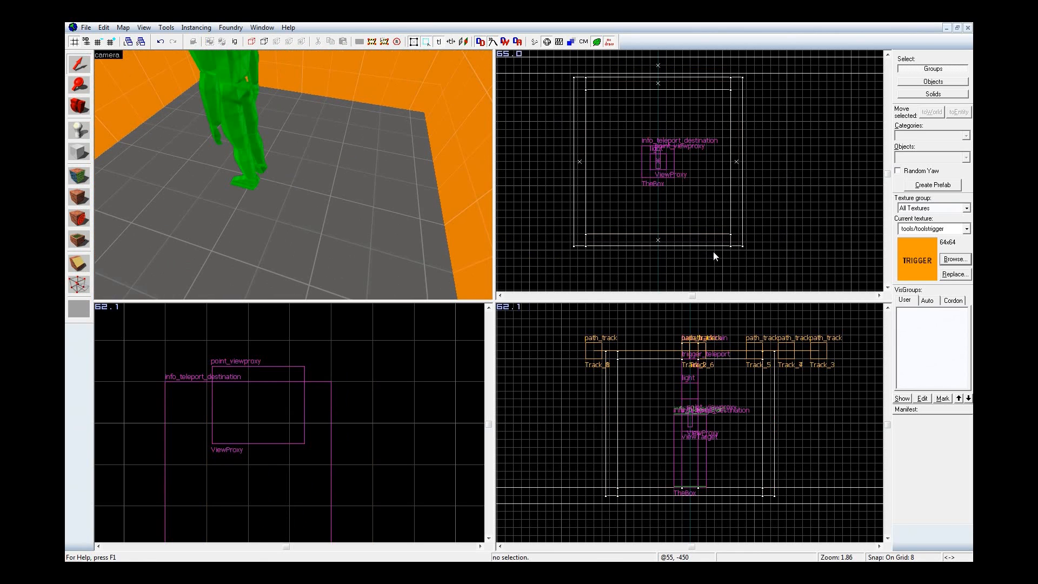
pyautogui.click(338, 158)
pyautogui.hotkey('shift', 'v')
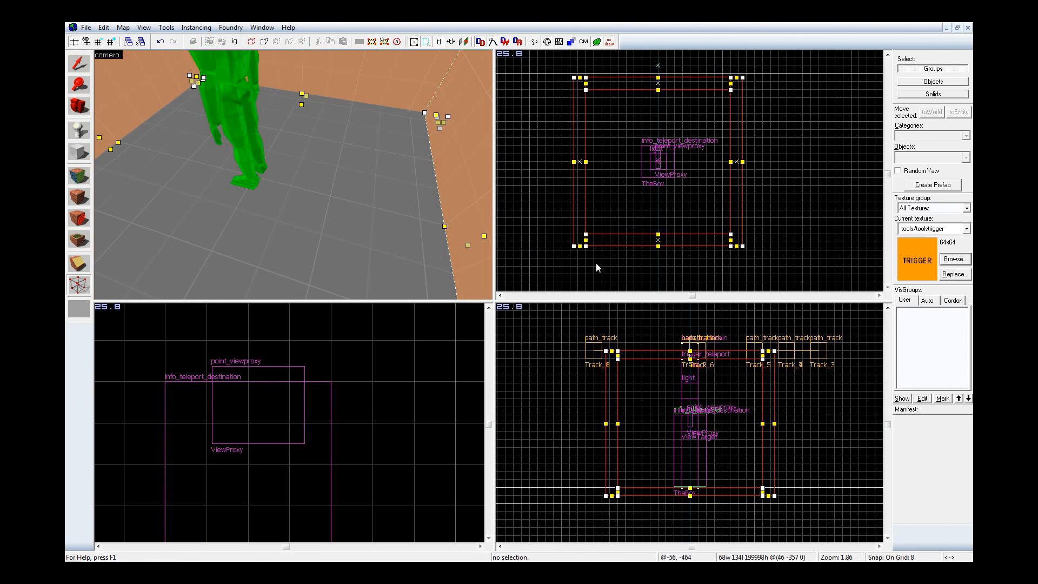
pyautogui.moveTo(544, 217); pyautogui.dragTo(765, 277)
pyautogui.scroll(2, 758, 266)
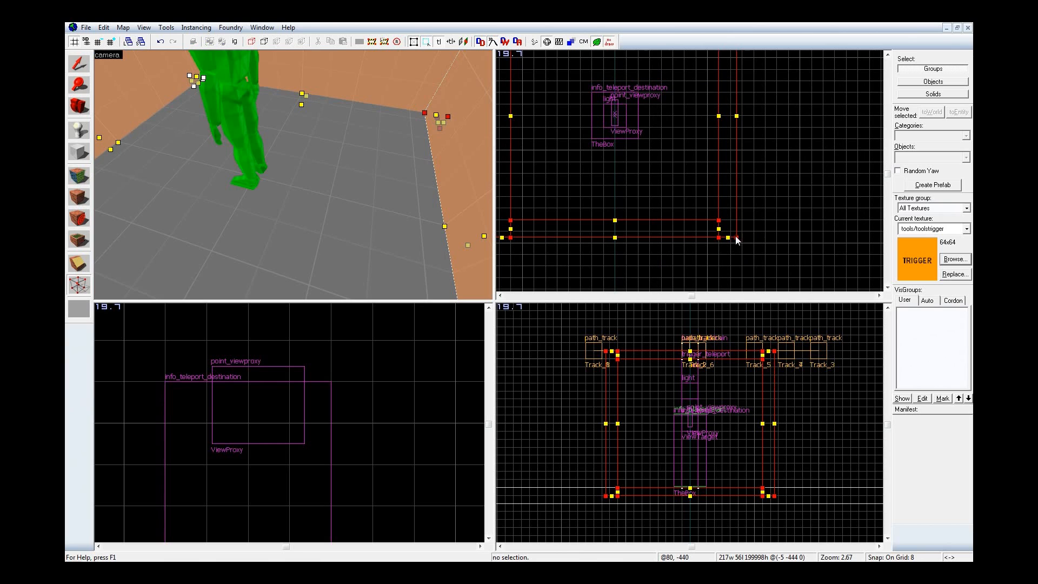
pyautogui.moveTo(719, 238); pyautogui.dragTo(720, 243)
pyautogui.scroll(-4, 755, 267)
pyautogui.scroll(2, 712, 153)
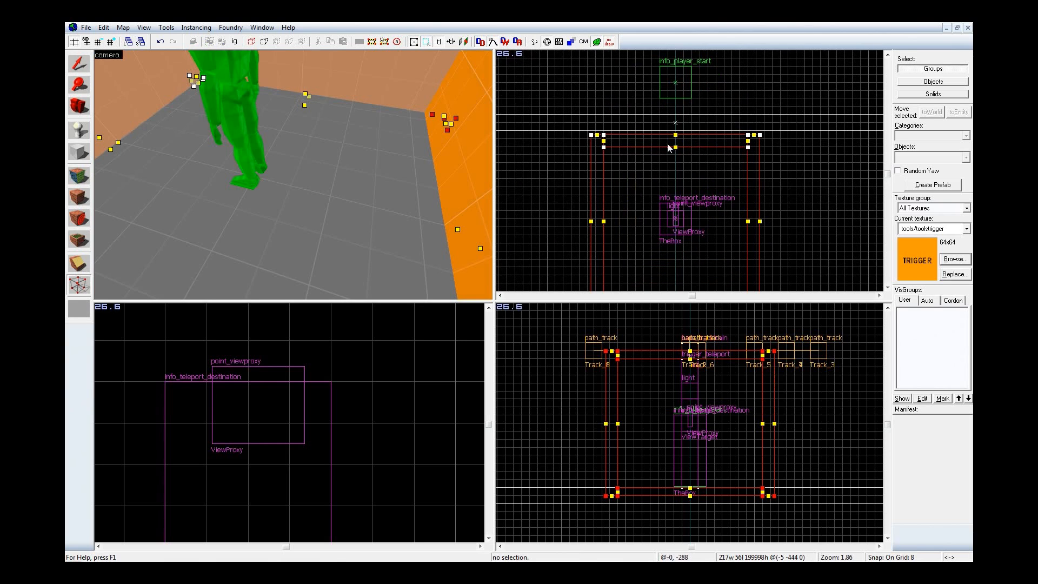
pyautogui.moveTo(565, 119); pyautogui.dragTo(844, 179)
pyautogui.scroll(1, 735, 152)
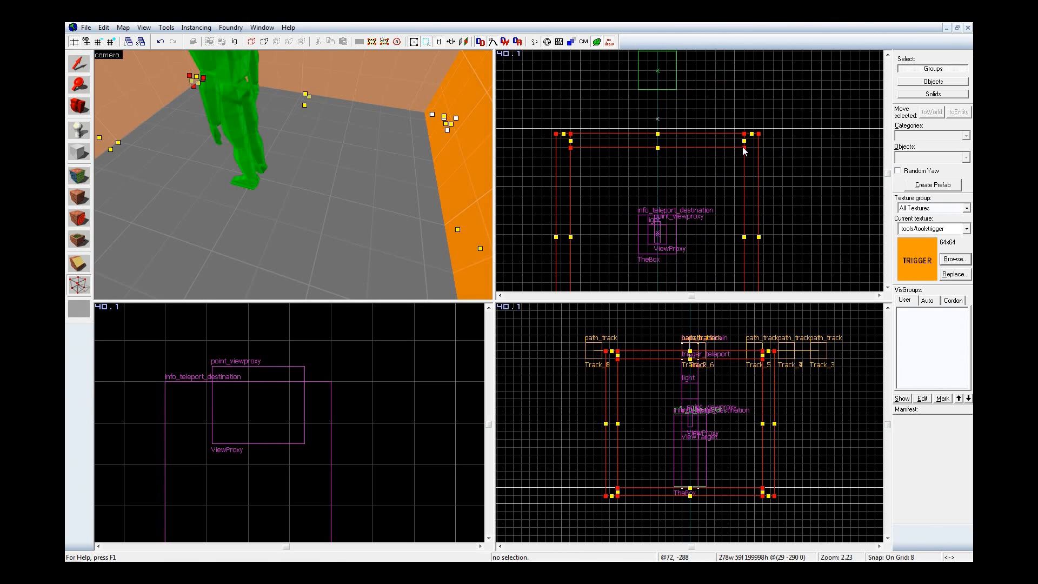
pyautogui.scroll(-2, 654, 128)
pyautogui.press('Escape')
pyautogui.press('Escape')
pyautogui.press('Escape')
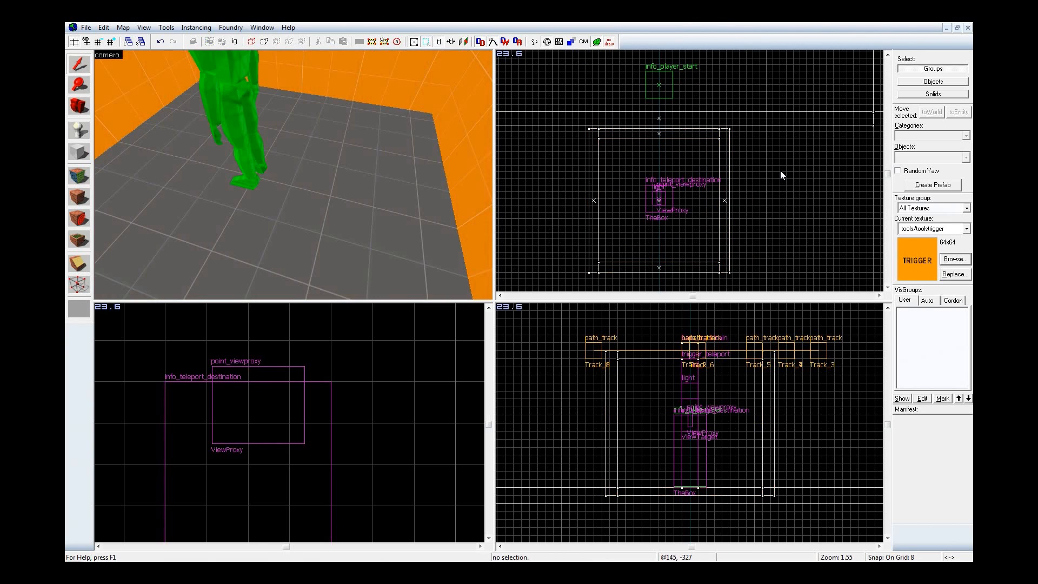
# Step: Examine the placement of the view proxy camera, teleport destination and light inside the enlarged room from several angles
pyautogui.press('z')
pyautogui.press('z')
pyautogui.press('z')
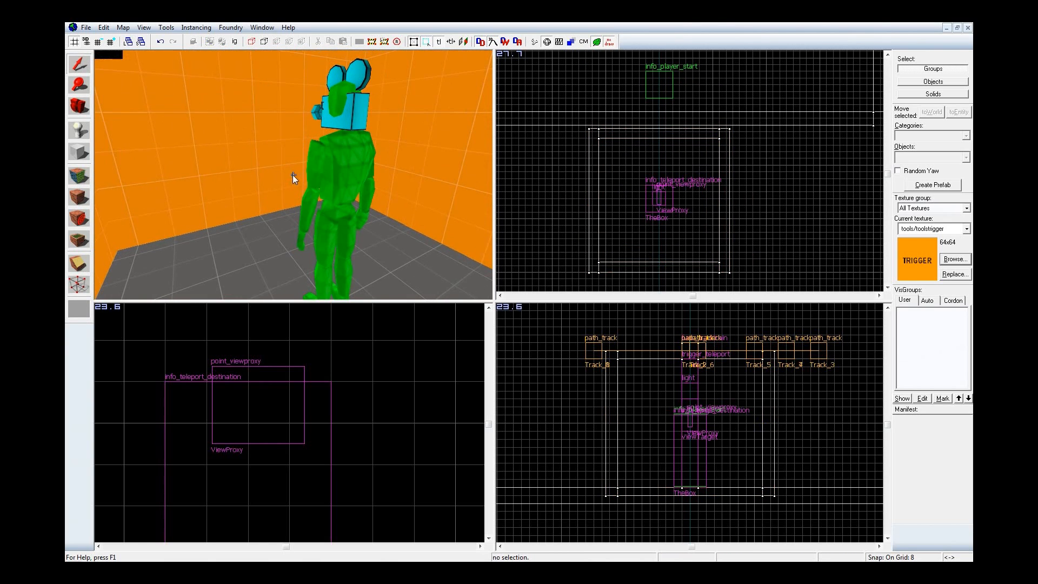
pyautogui.press('a')
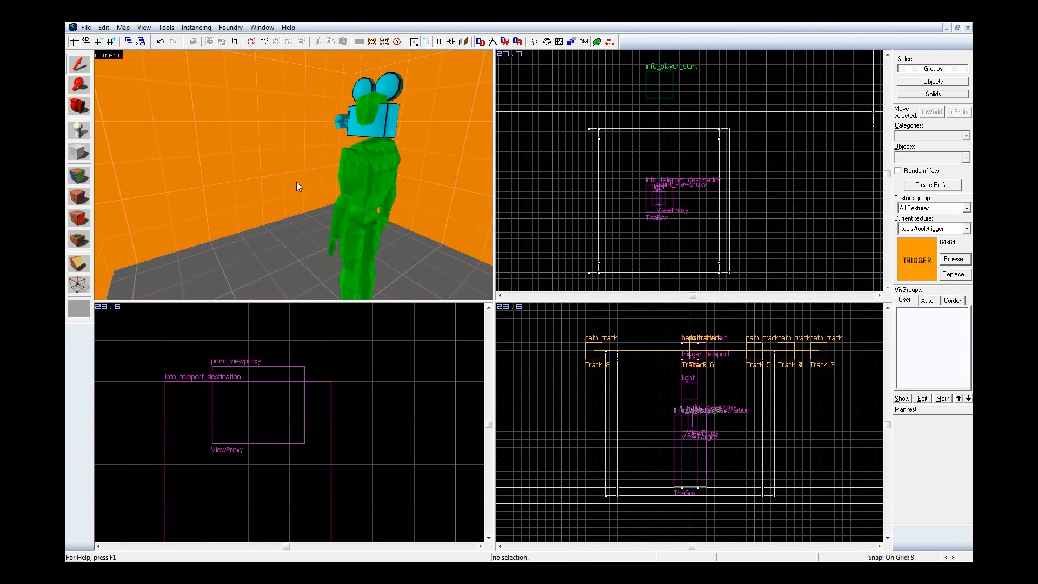
pyautogui.press('z')
pyautogui.press('w')
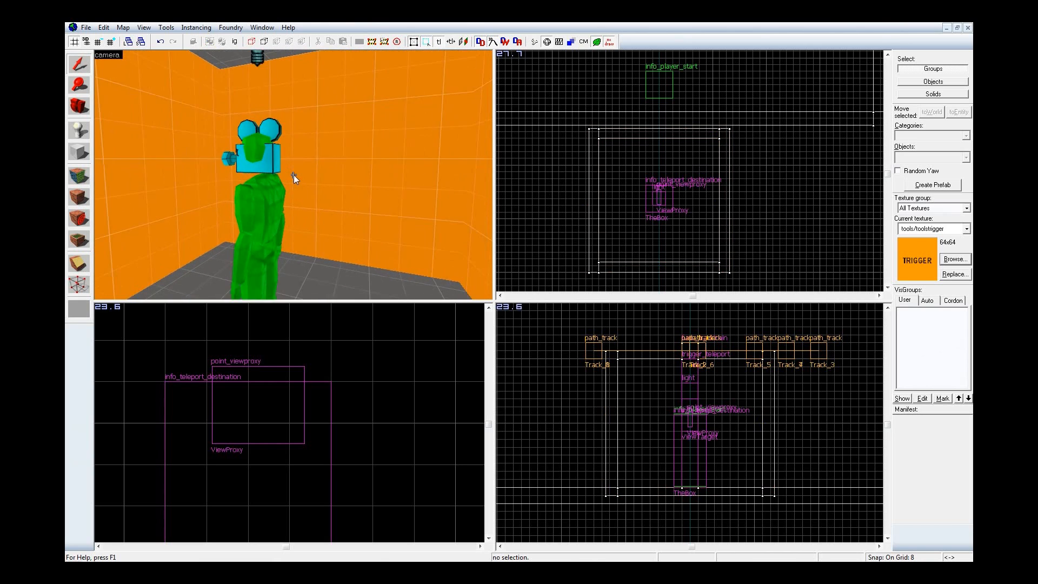
pyautogui.press('a')
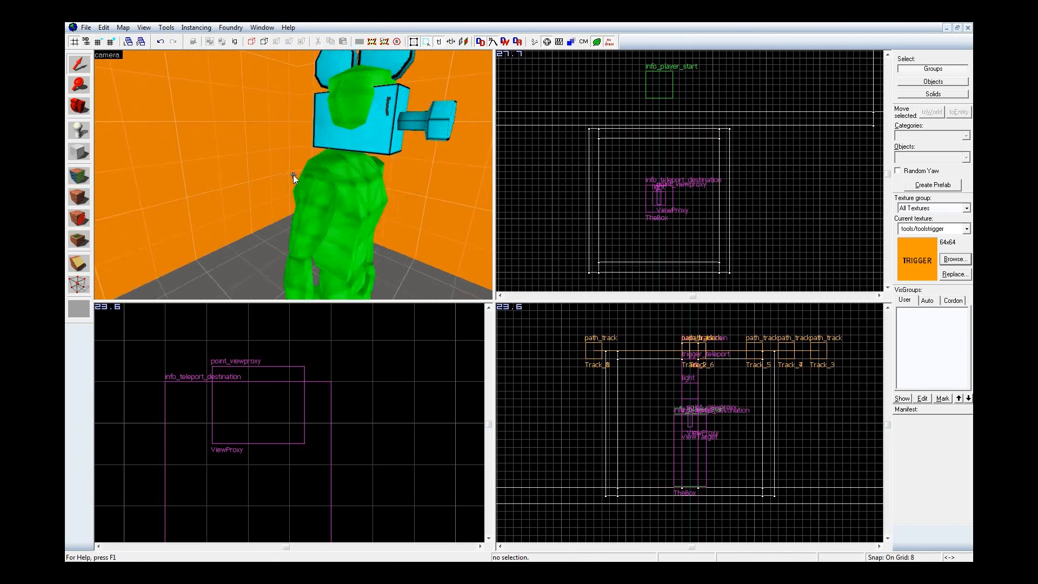
pyautogui.press('d')
pyautogui.press('a')
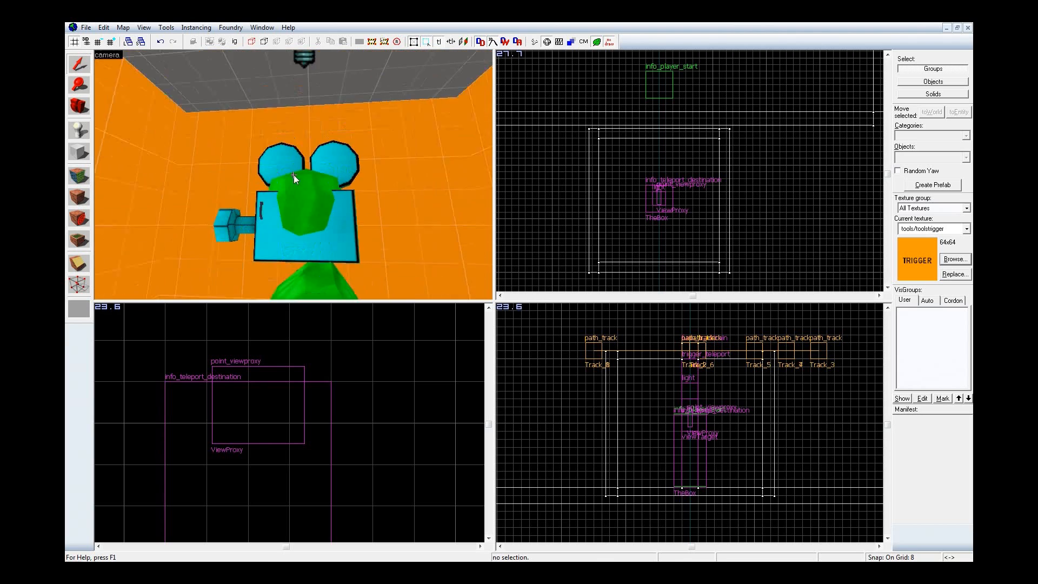
pyautogui.press('d')
pyautogui.press('d')
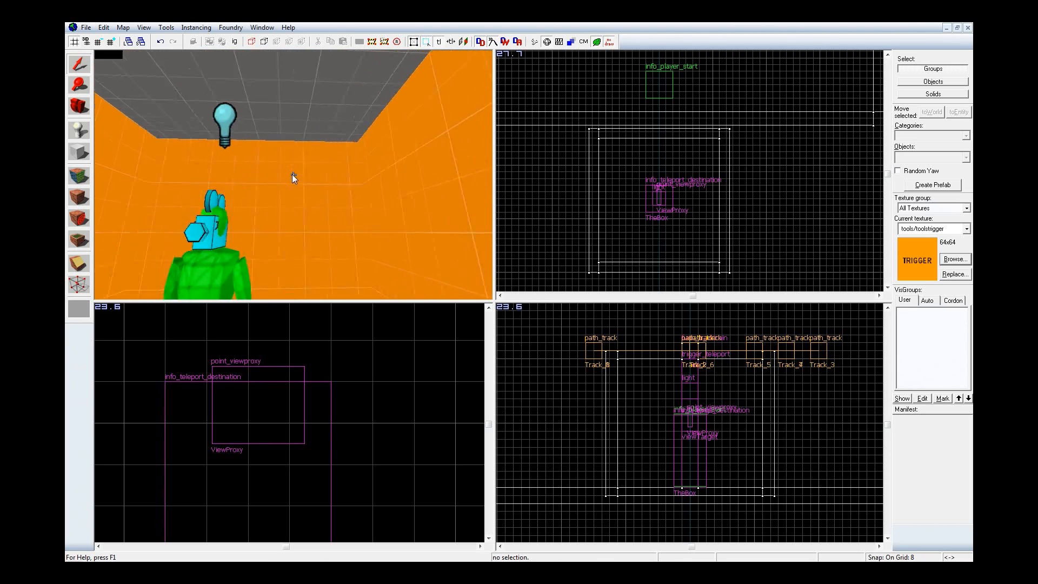
pyautogui.press('w')
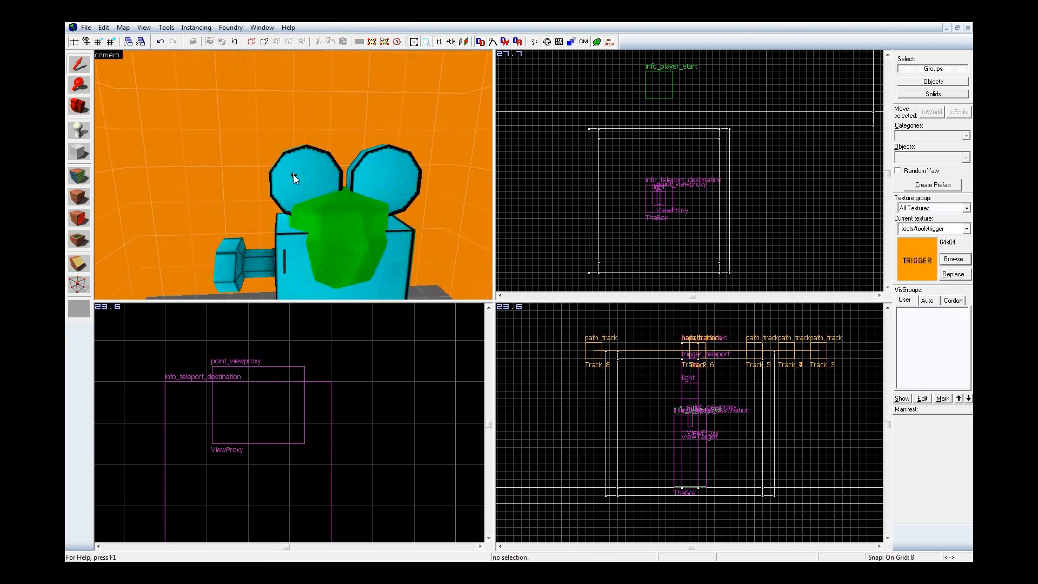
pyautogui.press('s')
pyautogui.press('z')
# Step: Review the properties of the TheBox teleport destination and the ViewProxy, including the ViewProxy's Proxy Entity
pyautogui.doubleClick(277, 193)
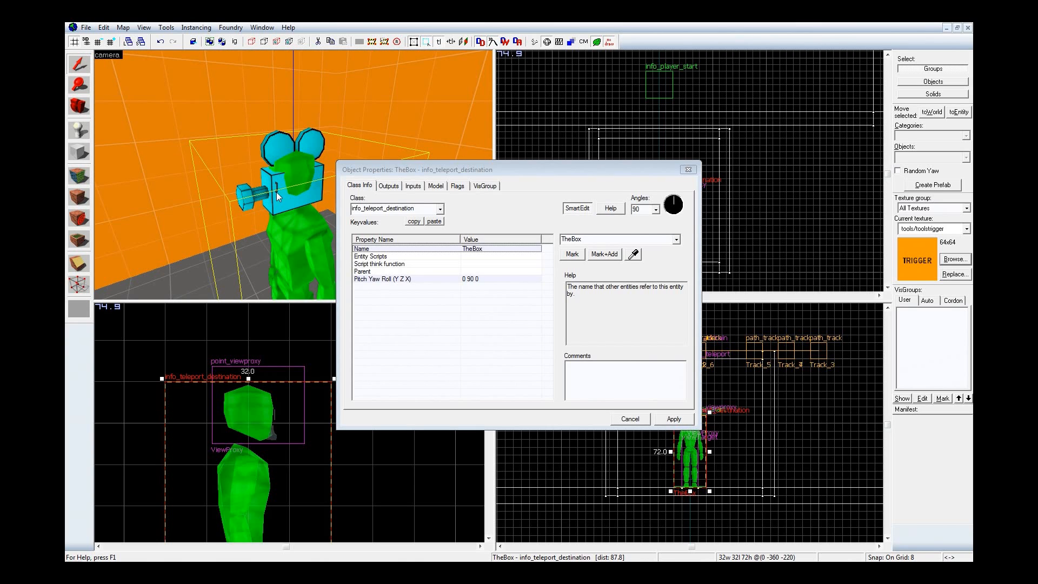
pyautogui.click(274, 147)
pyautogui.press('z')
pyautogui.press('w')
pyautogui.press('d')
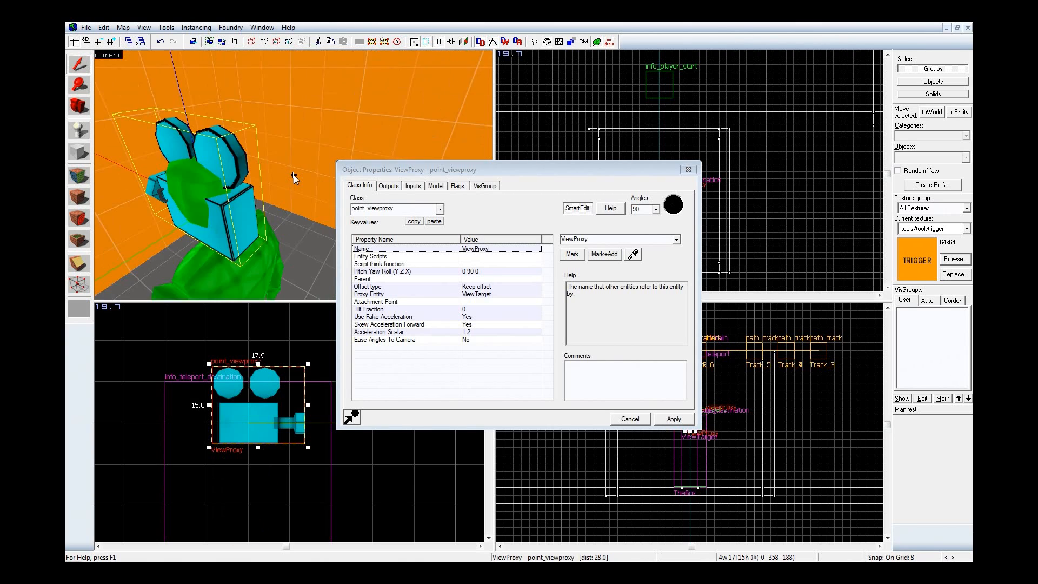
pyautogui.press('s')
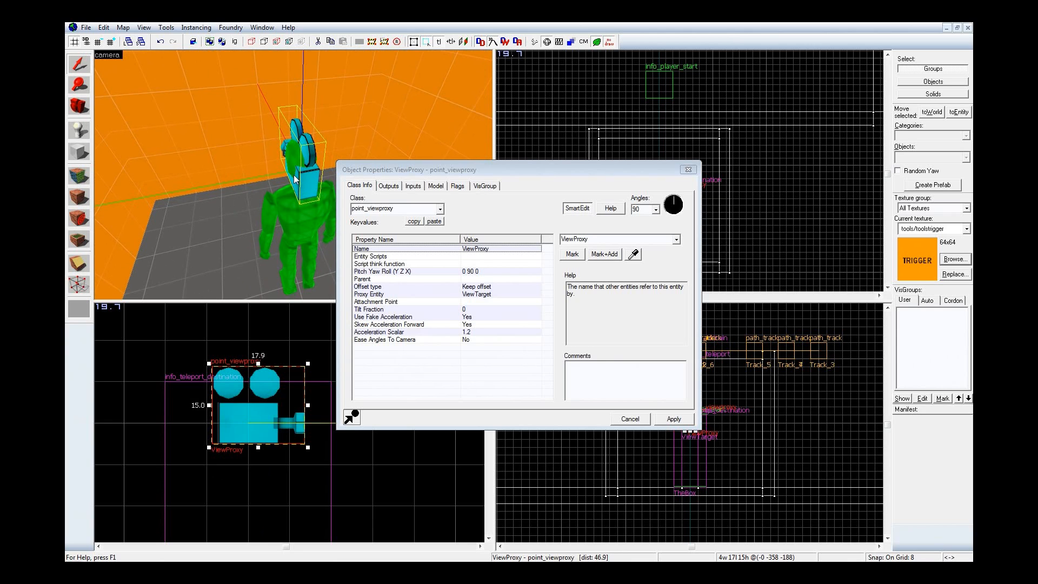
pyautogui.press('z')
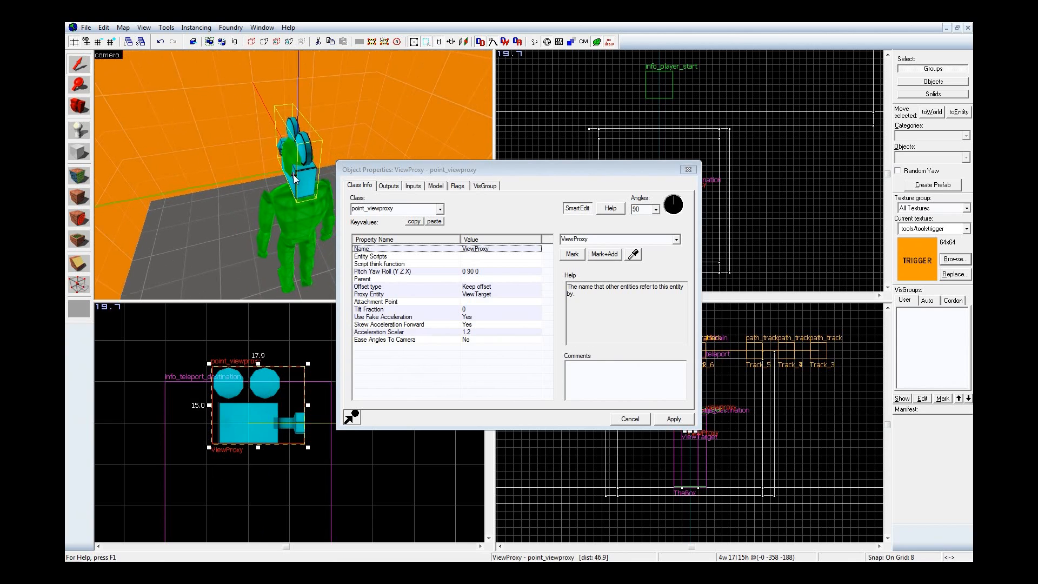
pyautogui.press('w')
pyautogui.press('d')
pyautogui.press('a')
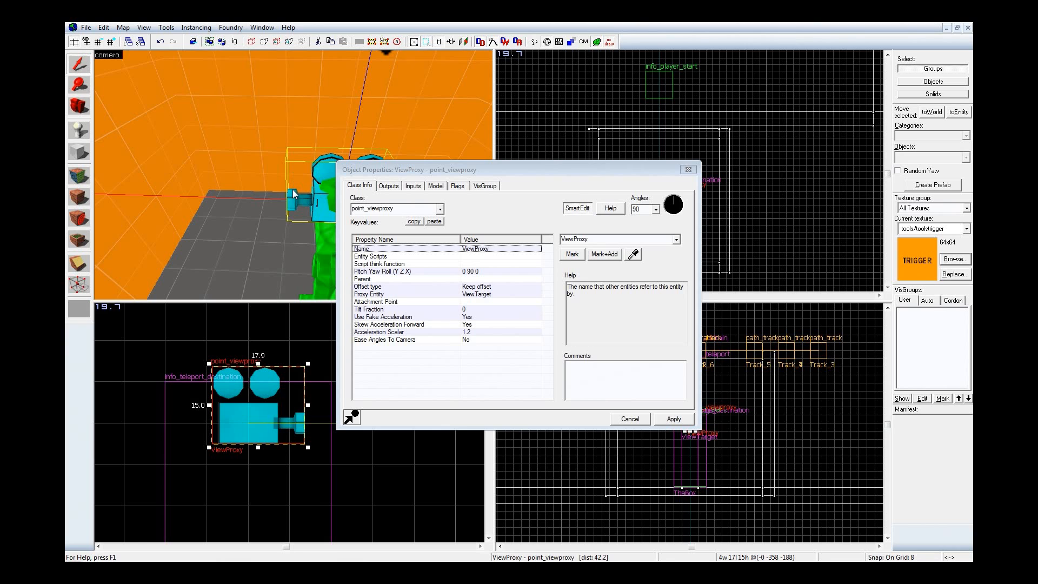
pyautogui.click(456, 295)
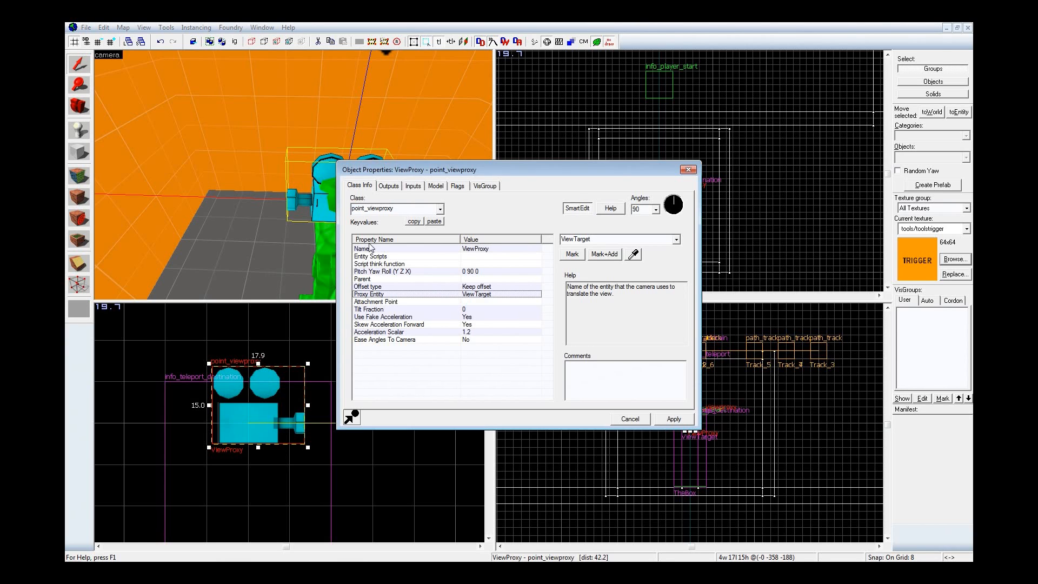
# Step: Find the info_target inside the trigger, review the ViewTarget's properties, and close them
pyautogui.press('z')
pyautogui.press('w')
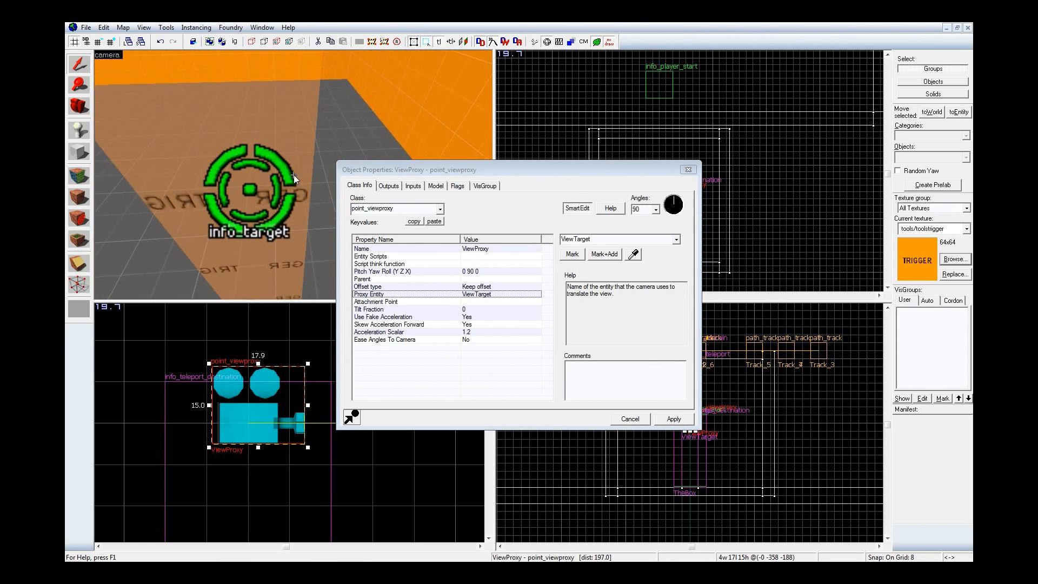
pyautogui.press('w')
pyautogui.press('d')
pyautogui.press('w')
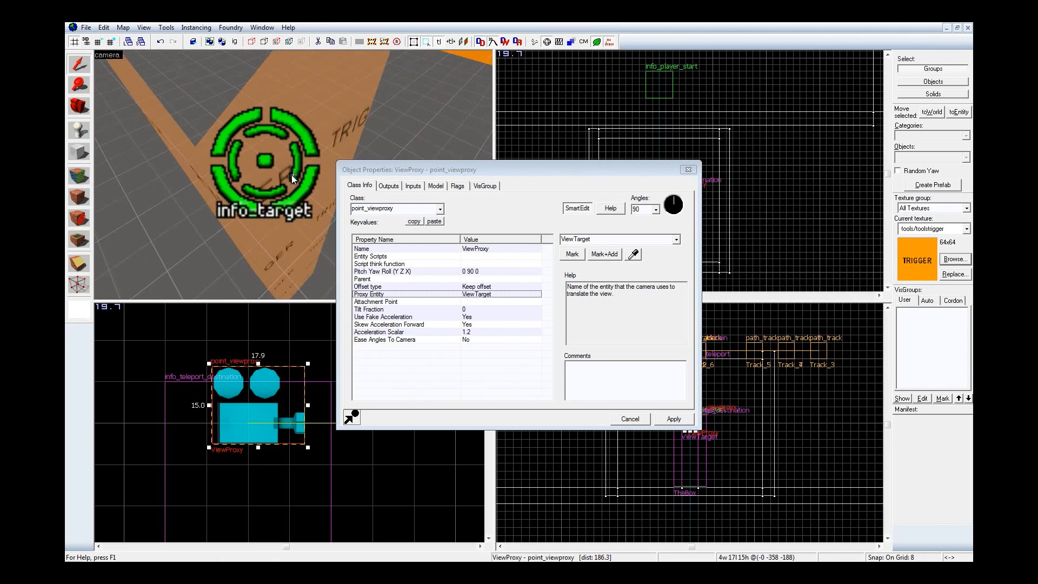
pyautogui.click(294, 174)
pyautogui.press('s')
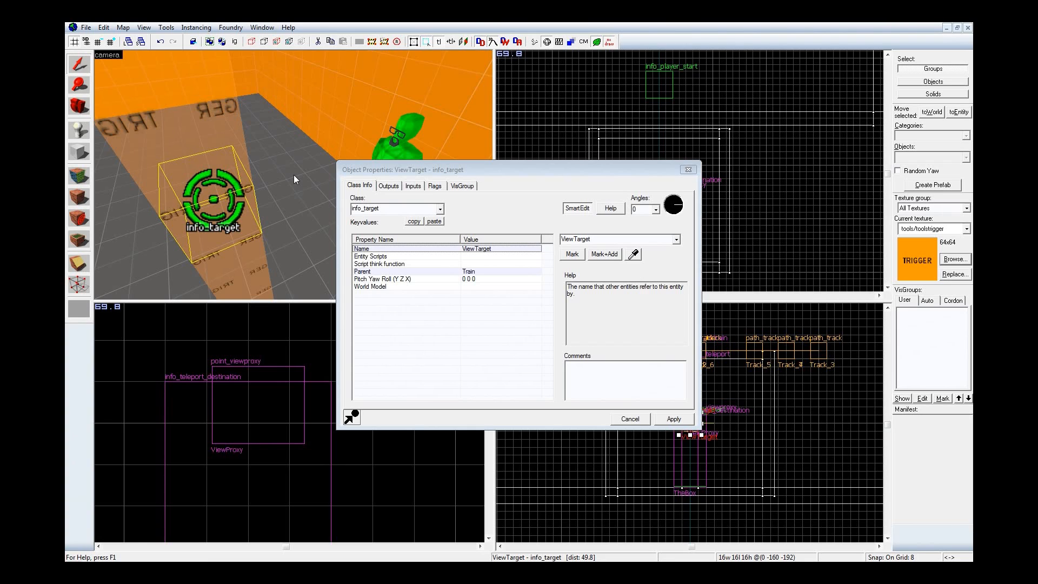
pyautogui.click(689, 170)
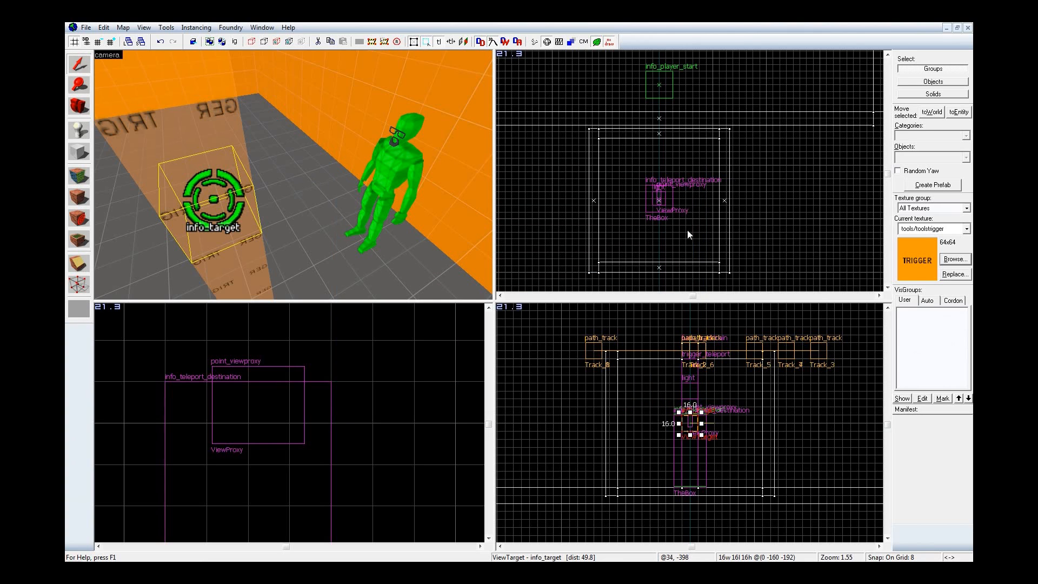
# Step: Review the func_tracktrain's flags and class properties alongside its track path, and close the properties
pyautogui.press('z')
pyautogui.press('a')
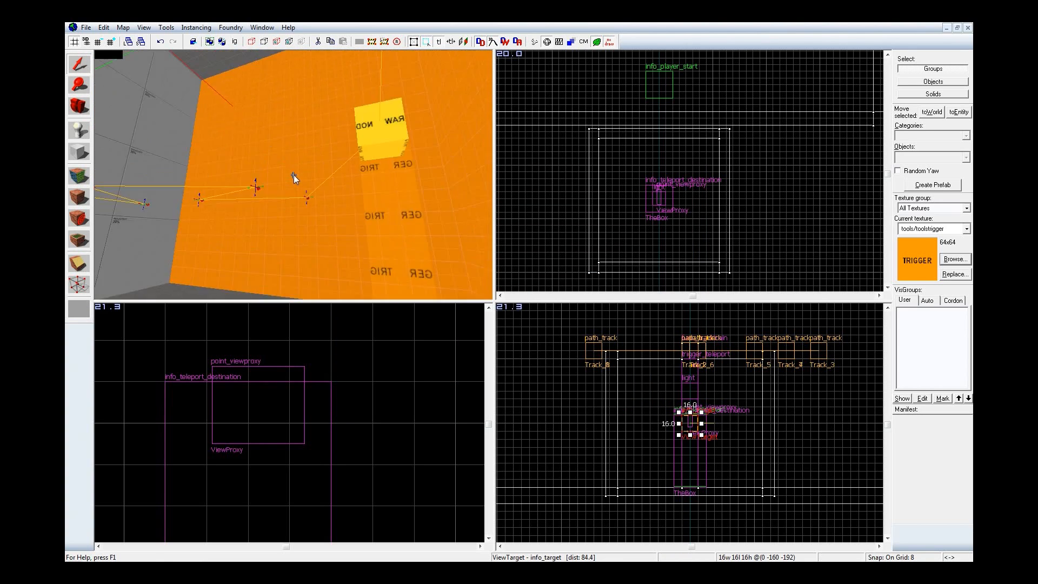
pyautogui.doubleClick(294, 174)
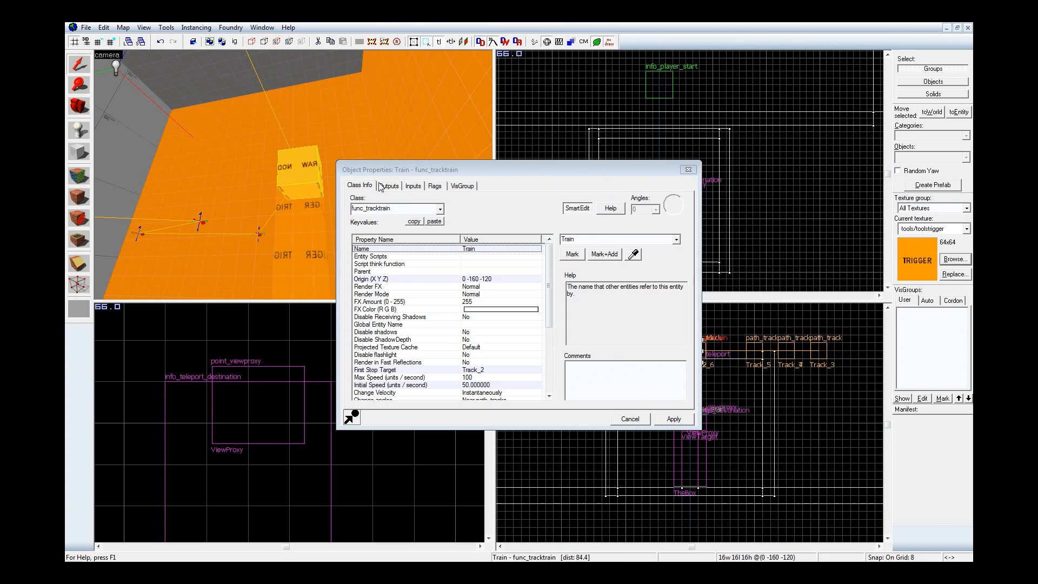
pyautogui.click(439, 186)
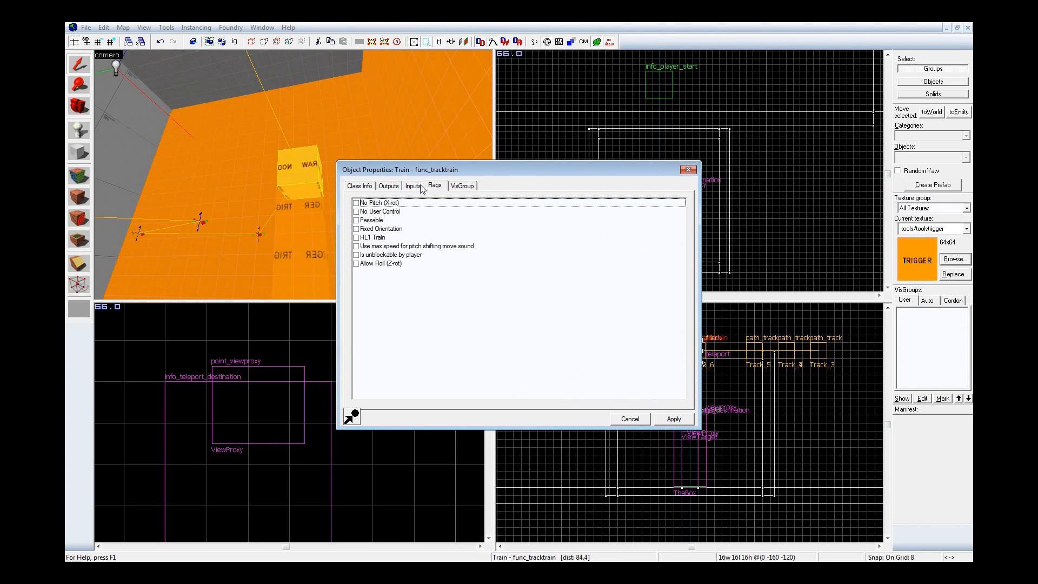
pyautogui.click(373, 186)
pyautogui.press('z')
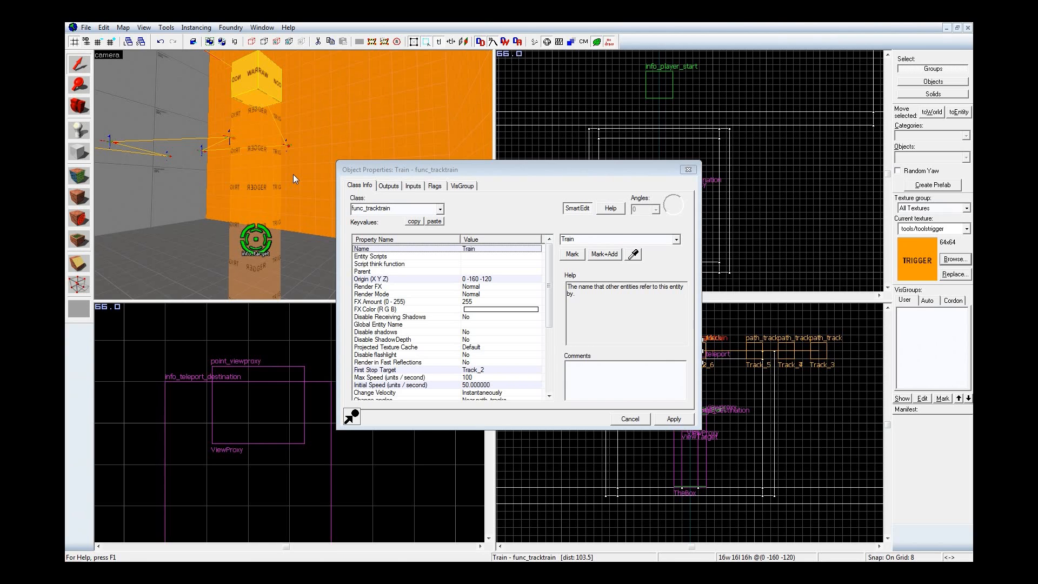
pyautogui.press('z')
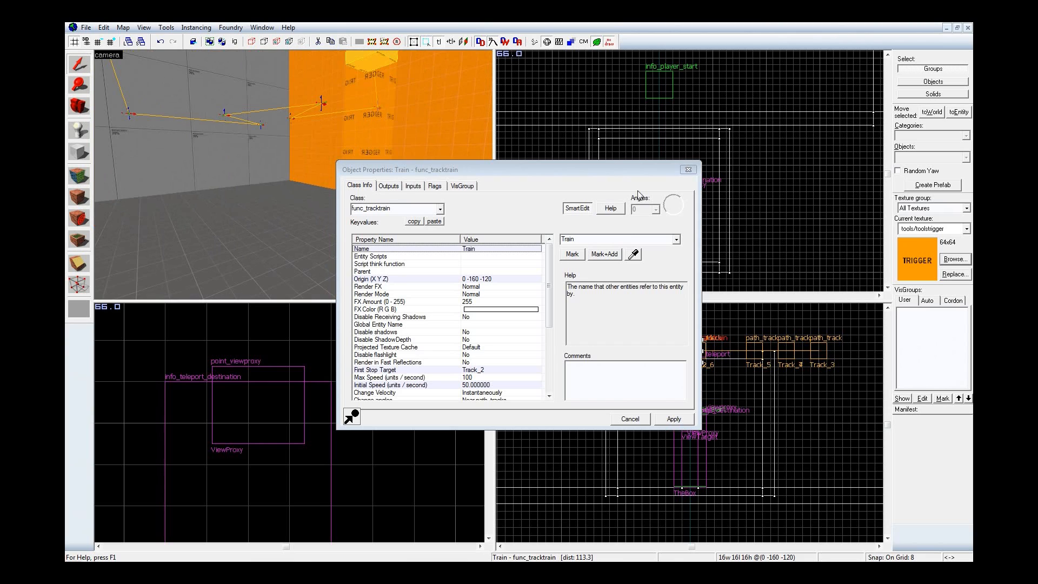
pyautogui.click(691, 170)
# Step: Compile and run the map with Normal BSP, VIS and RAD, and dismiss the Steam error
pyautogui.press('F9')
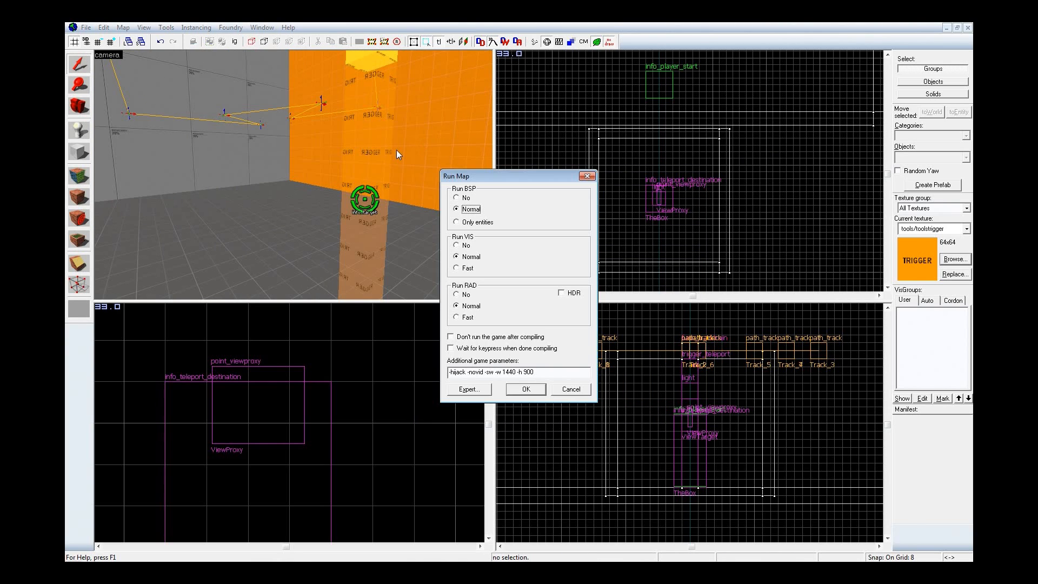
pyautogui.click(525, 391)
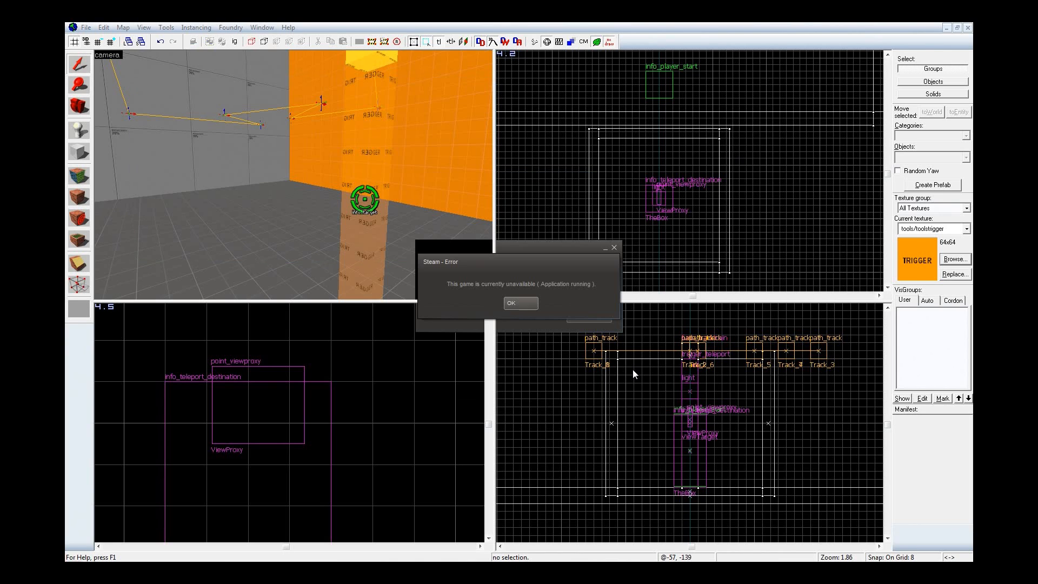
pyautogui.click(522, 304)
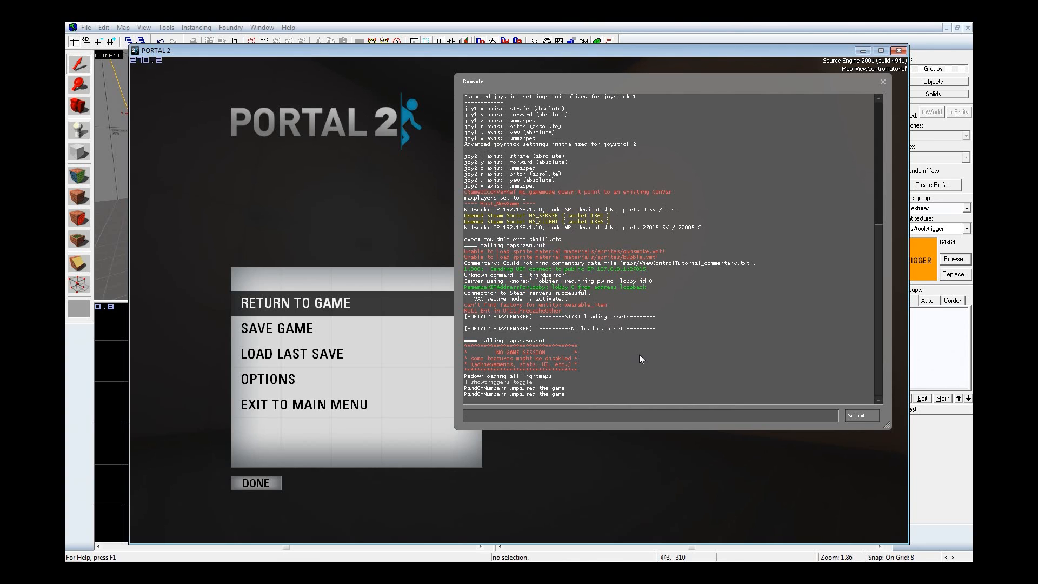
# Step: In the Portal 2 console, clear the output and load the map viewcontroltutorial
pyautogui.write('clear')
pyautogui.press('Return')
pyautogui.write('map')
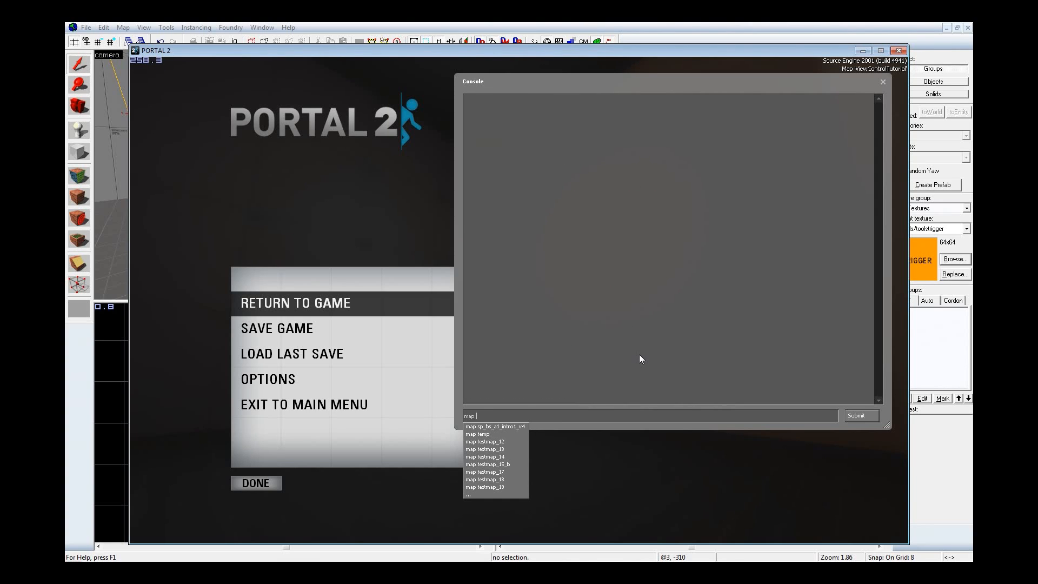
pyautogui.write(' viewcontroltutorial')
pyautogui.press('Return')
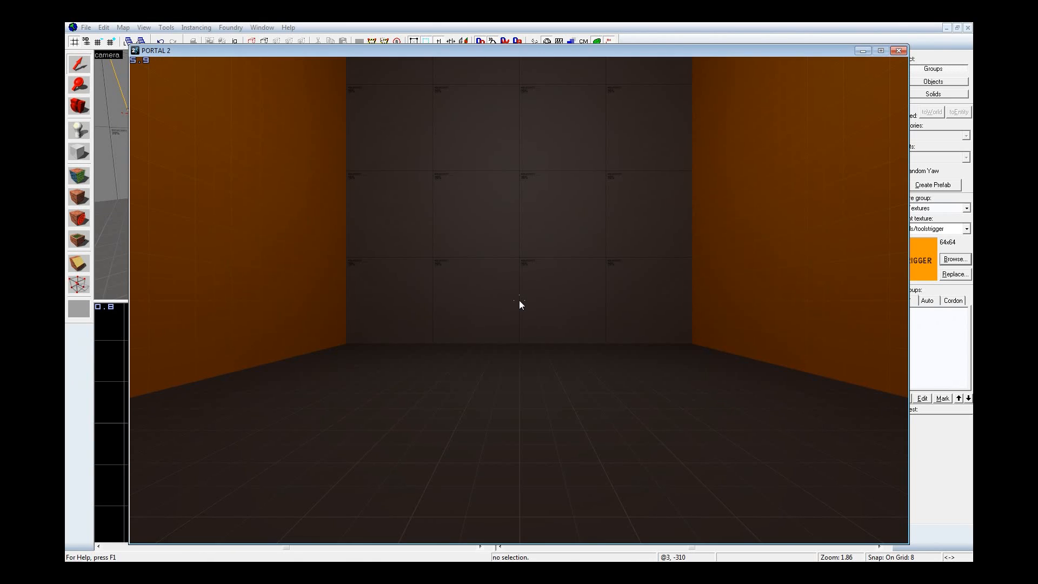
# Step: Run showtriggers_toggle in the console to display the triggers, and return to the game
pyautogui.press('`')
pyautogui.write('showt')
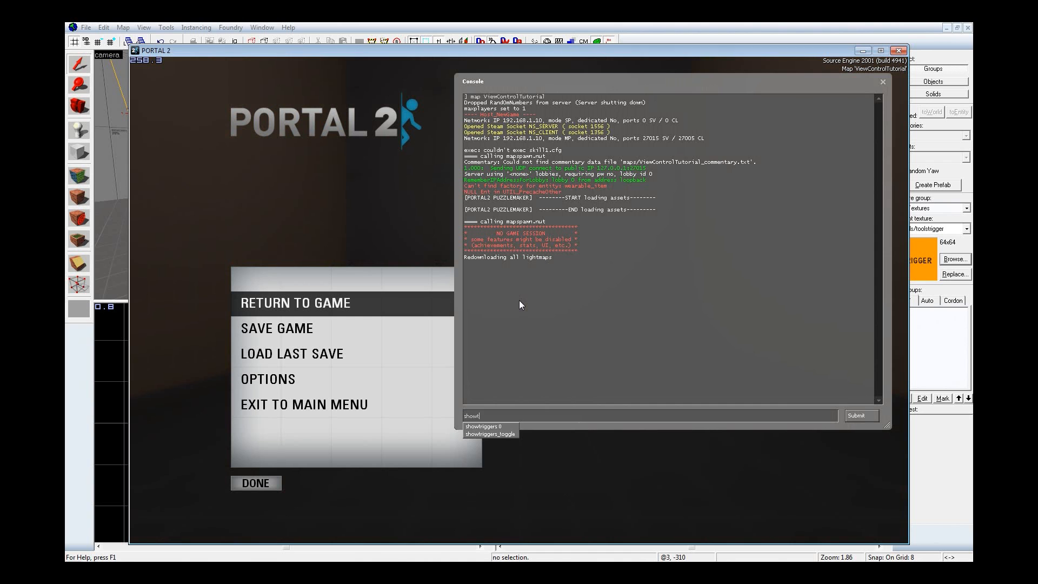
pyautogui.press('Down')
pyautogui.press('Down')
pyautogui.press('Return')
pyautogui.press('Escape')
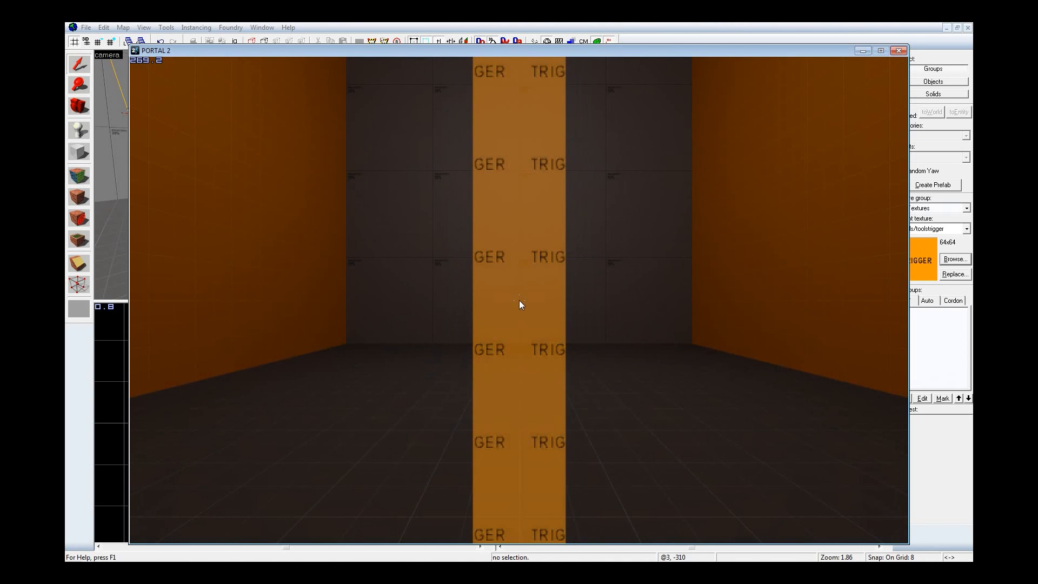
# Step: Walk forward into the trigger and move around the test room, examining its walls, floor and ceiling to check the view control in-game
pyautogui.press('w')
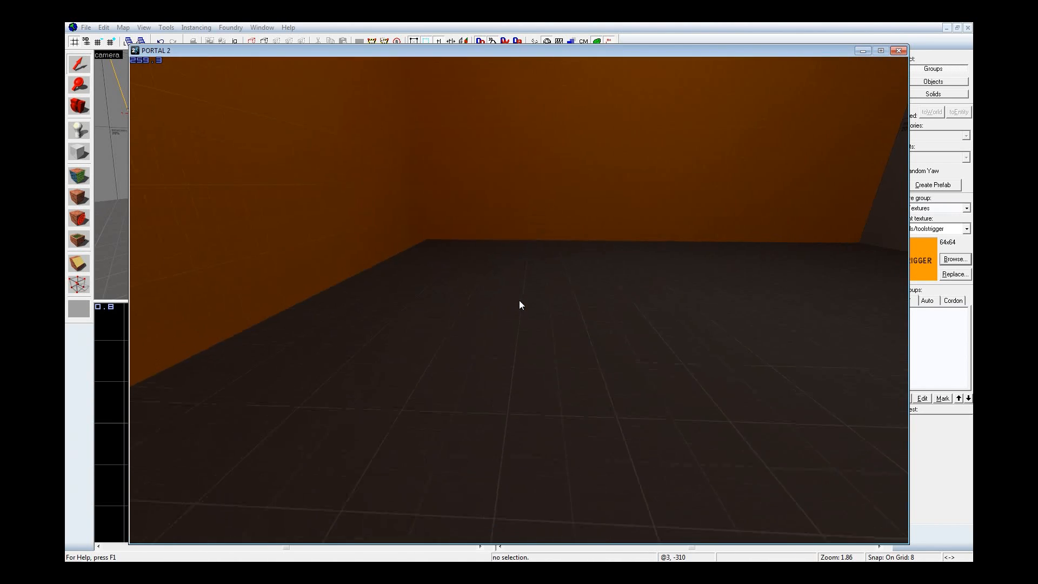
pyautogui.press('w')
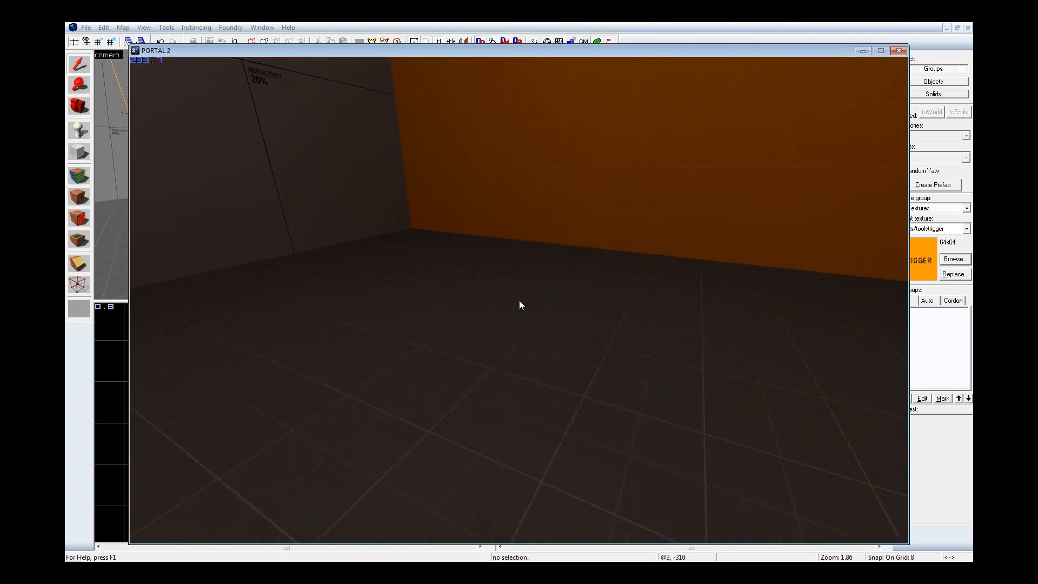
pyautogui.press('a')
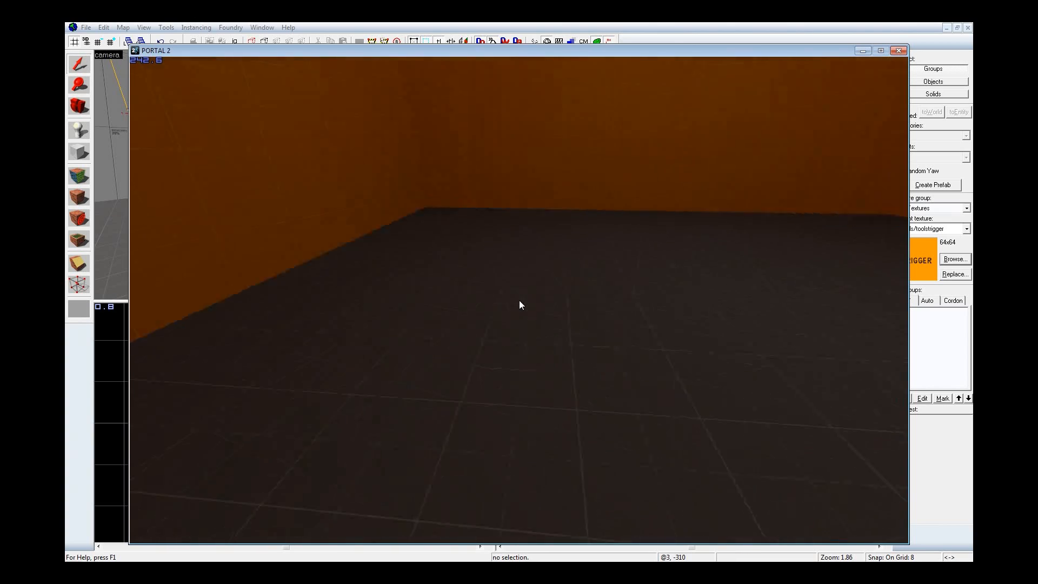
pyautogui.press('s')
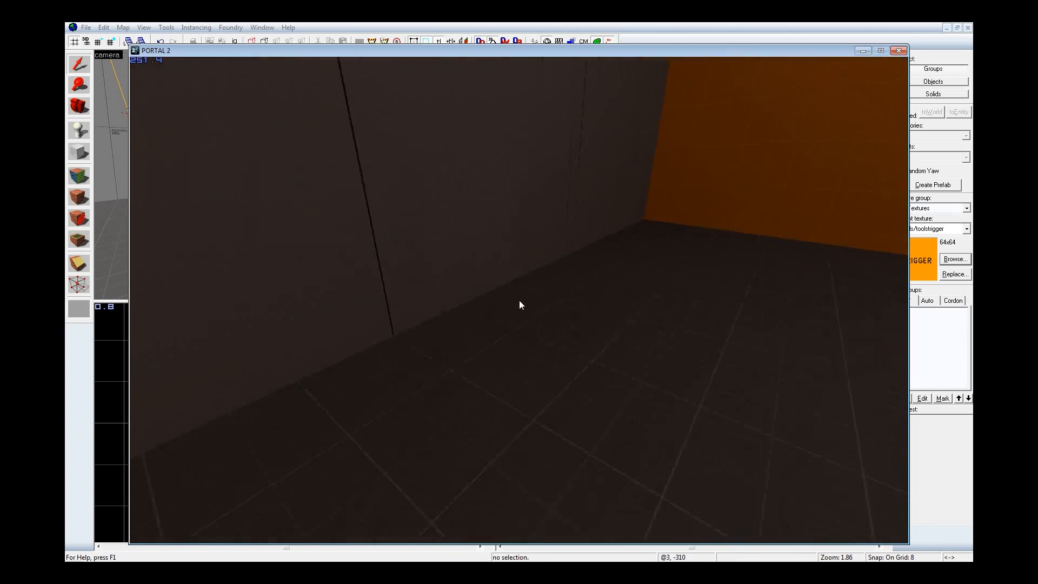
pyautogui.press('d')
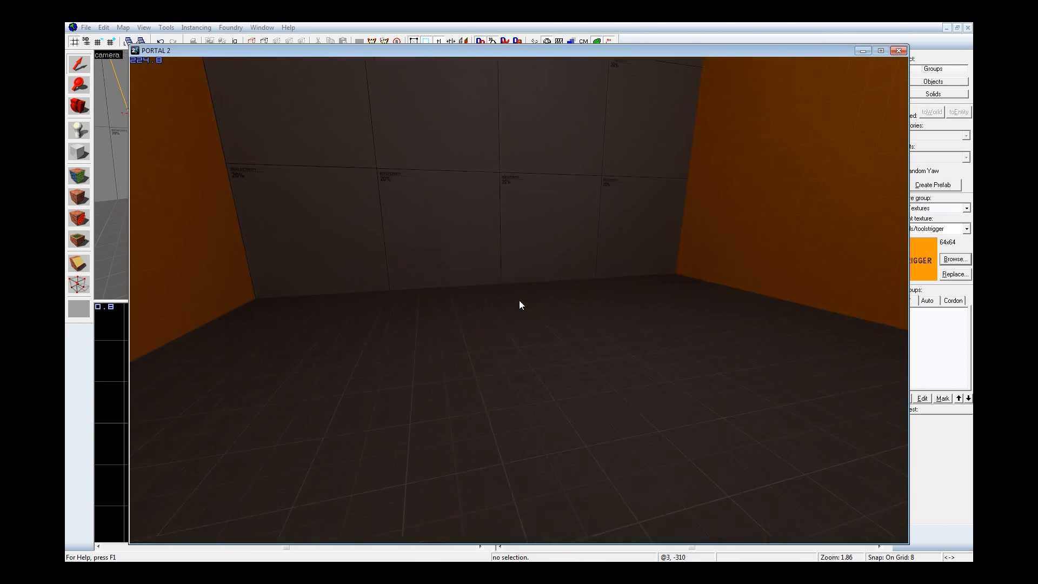
pyautogui.press('s')
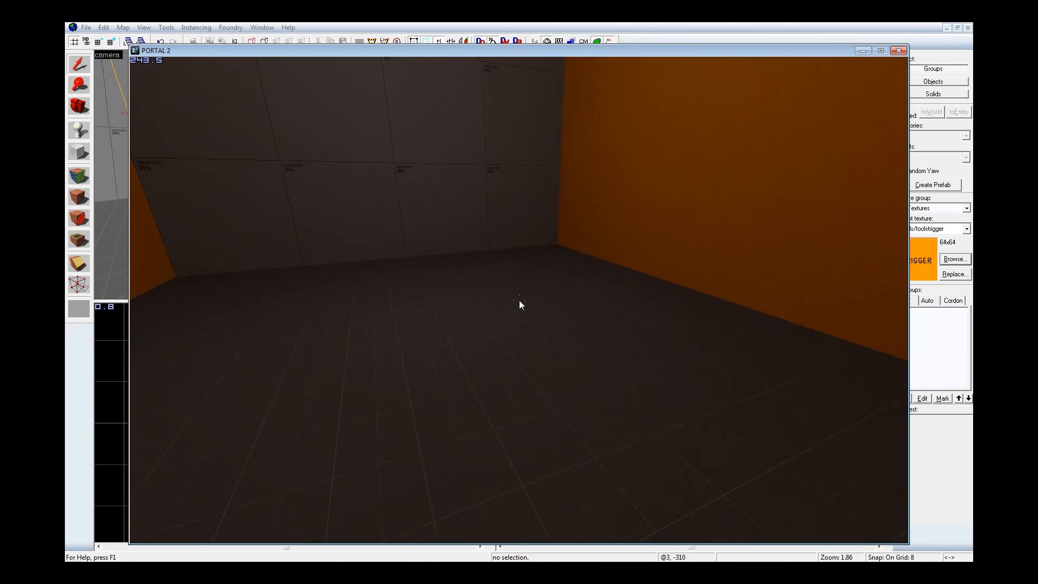
pyautogui.press('a')
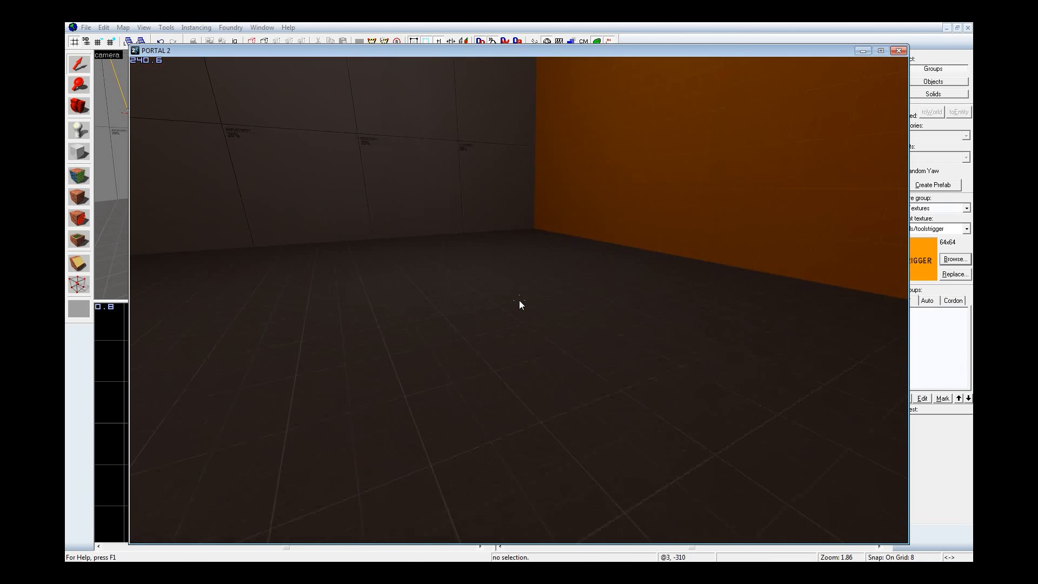
pyautogui.press('w')
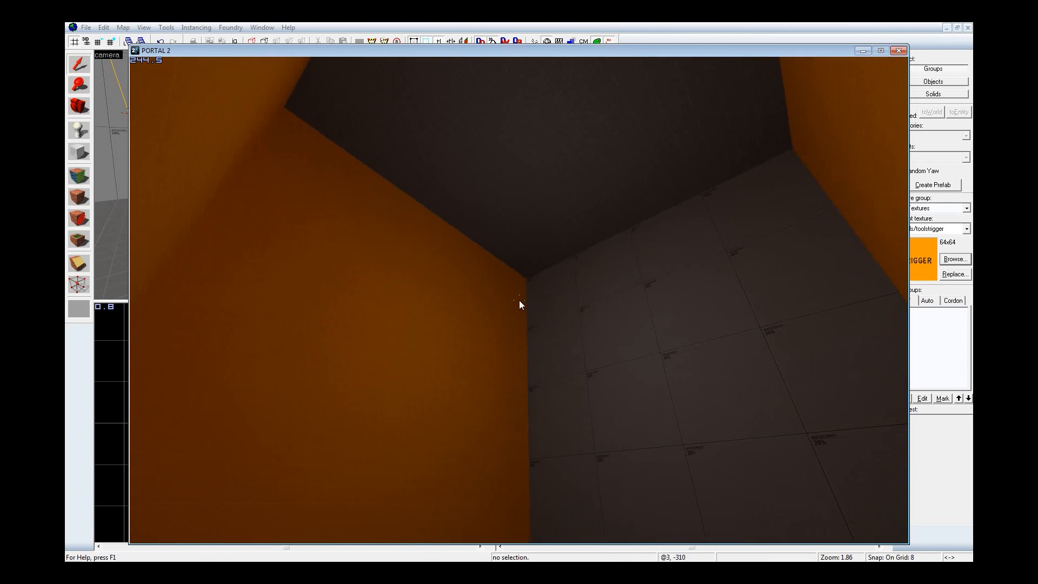
pyautogui.press('d')
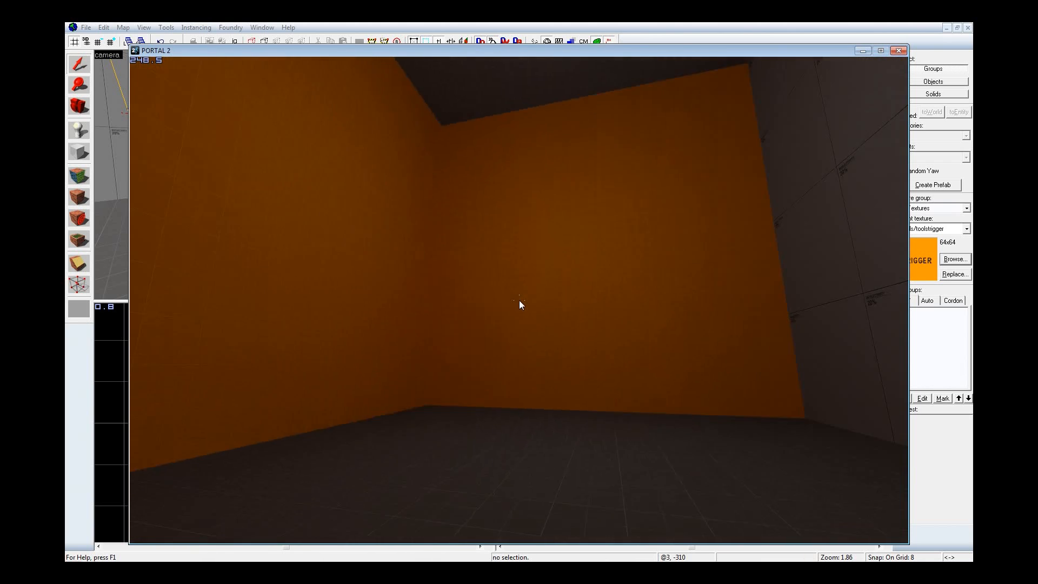
pyautogui.press('w')
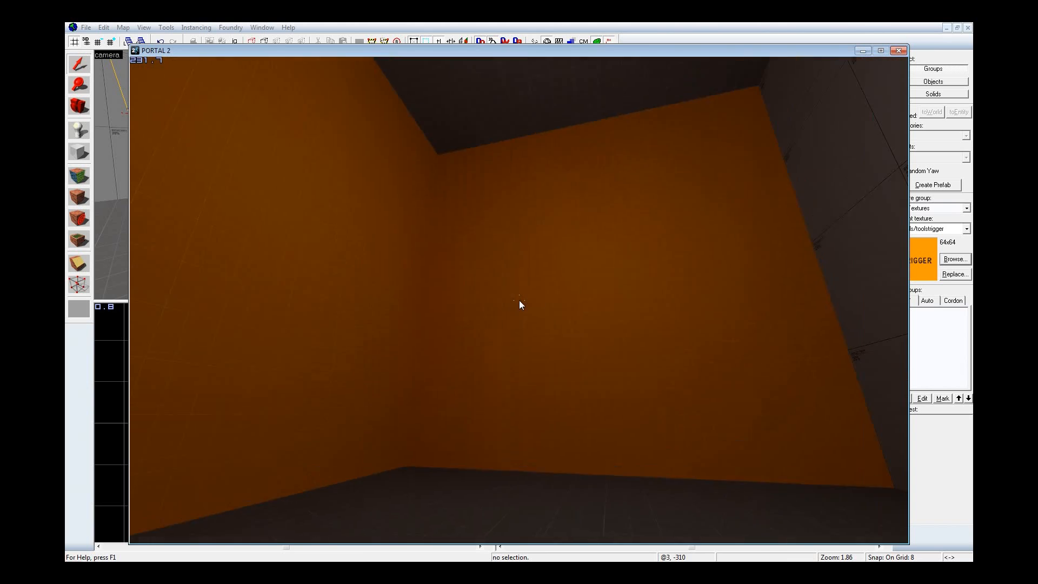
pyautogui.press('a')
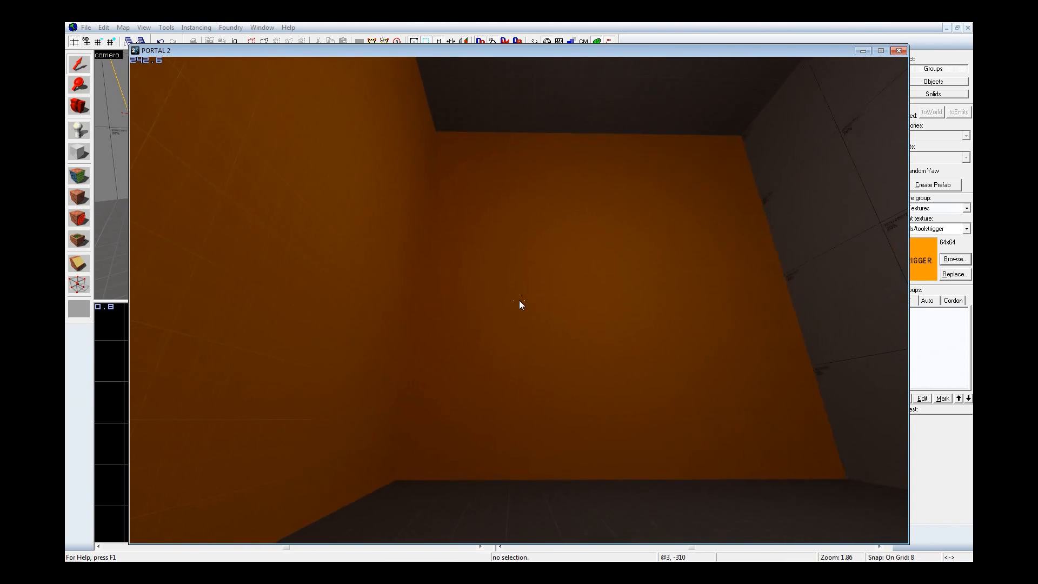
pyautogui.press('a')
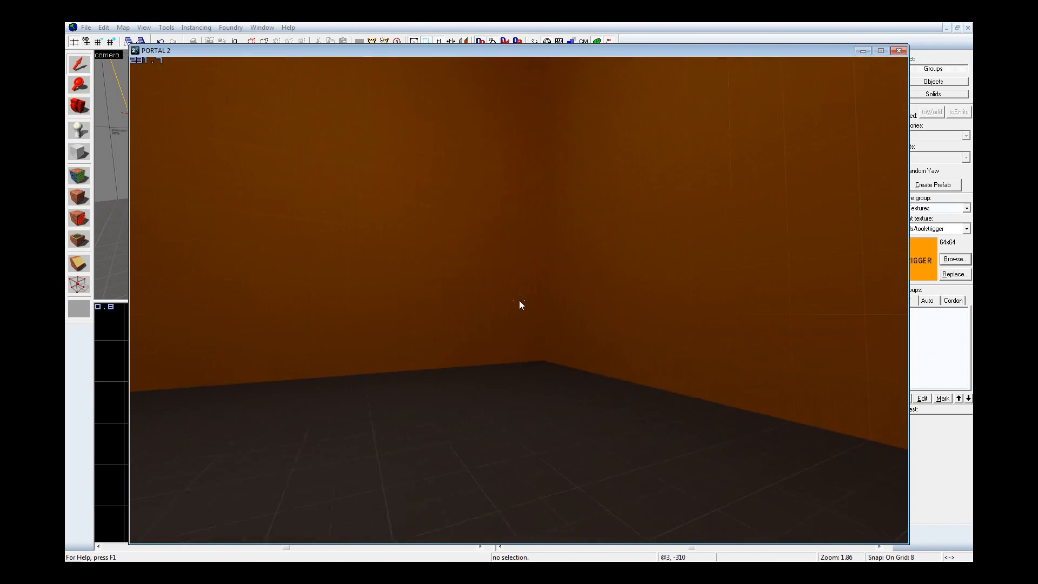
pyautogui.press('d')
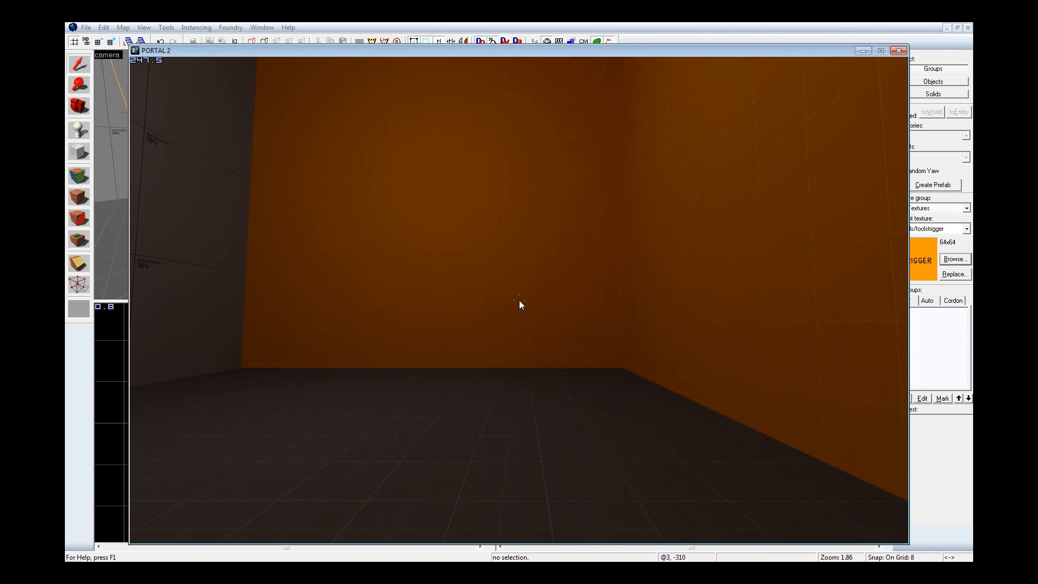